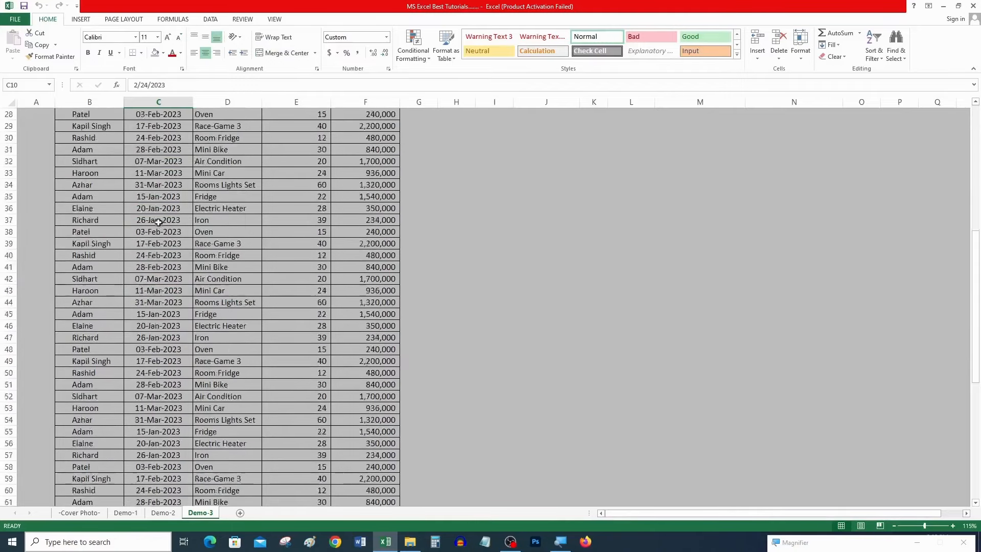
Examine the full extent of the Sale Report table, from the Employee Name column through Total Cost Value.
scroll(159, 230, up, 20)
scroll(133, 205, up, 13)
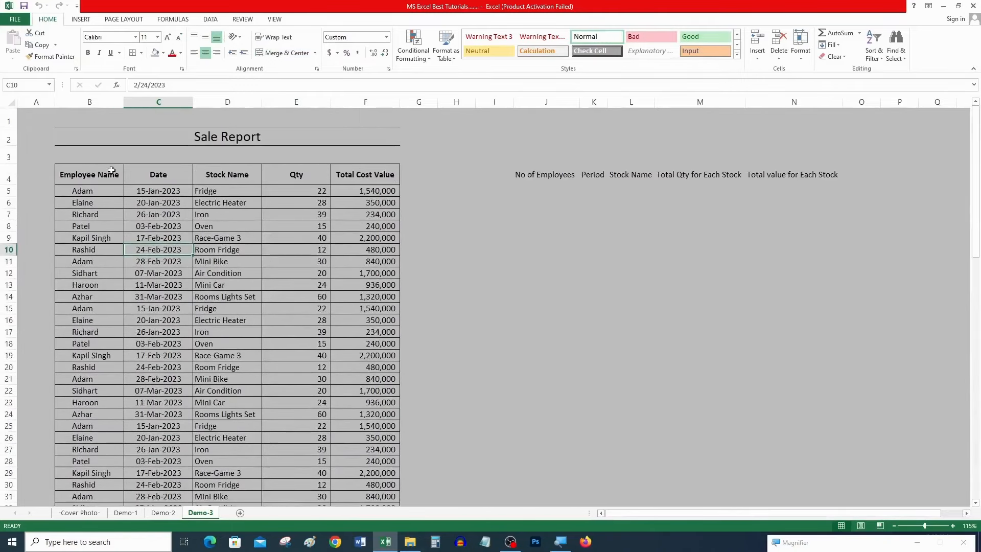
click(103, 169)
key(ctrl+shift+Down)
key(ctrl+shift+Right)
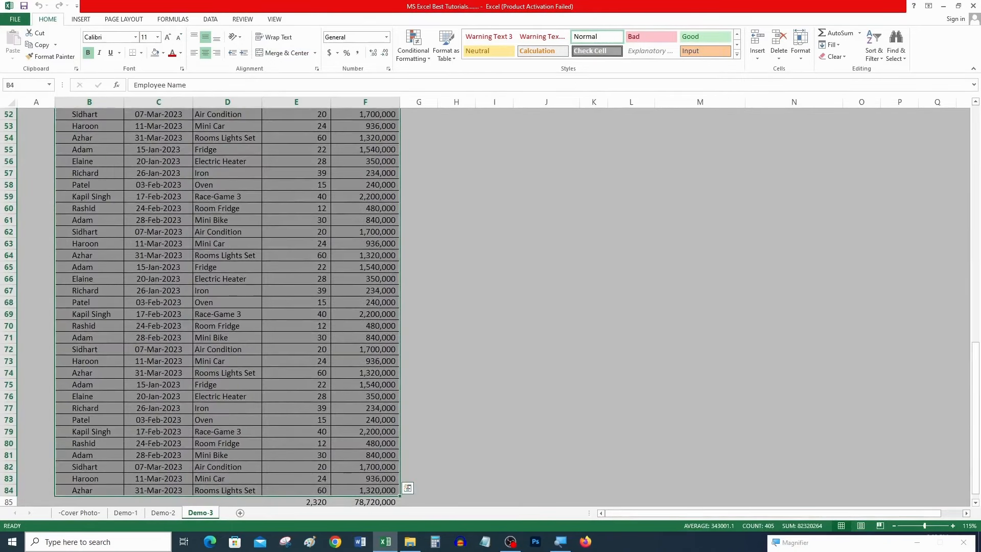
scroll(281, 238, up, 16)
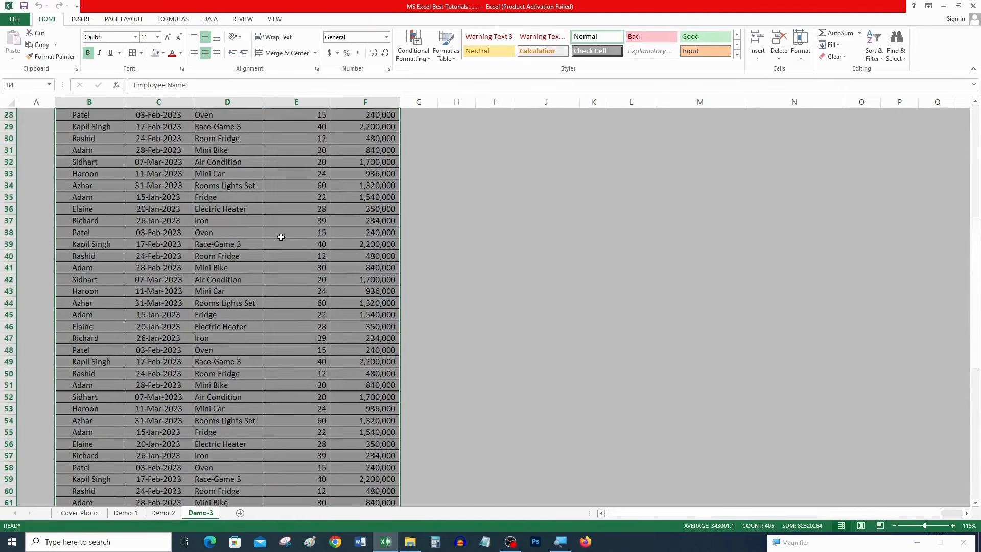
scroll(281, 237, up, 1)
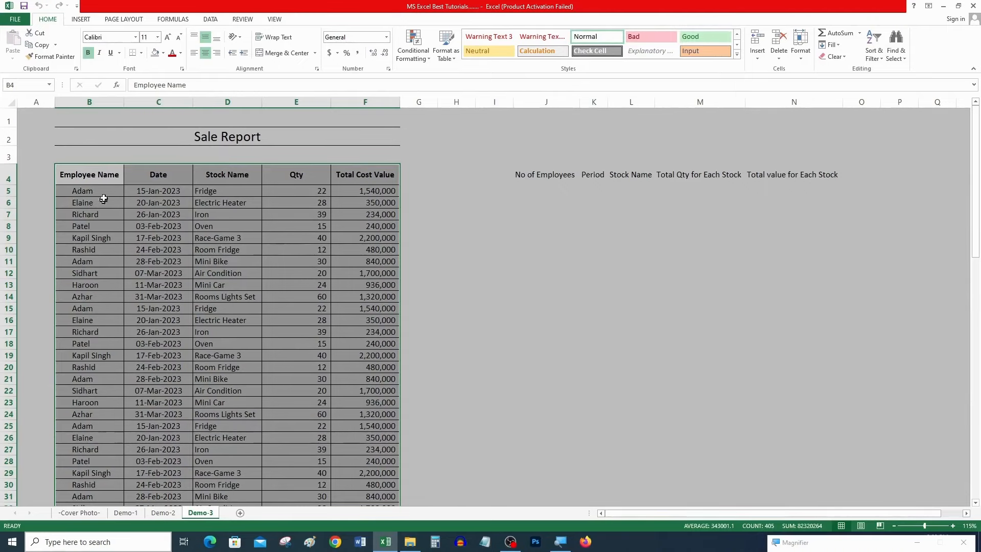
Insert a PivotTable on a new worksheet from the Sale Report range B4:F84, excluding the totals row.
click(93, 176)
key(ctrl+shift+Right)
key(ctrl+shift+Down)
key(shift+Up)
key(shift+Down)
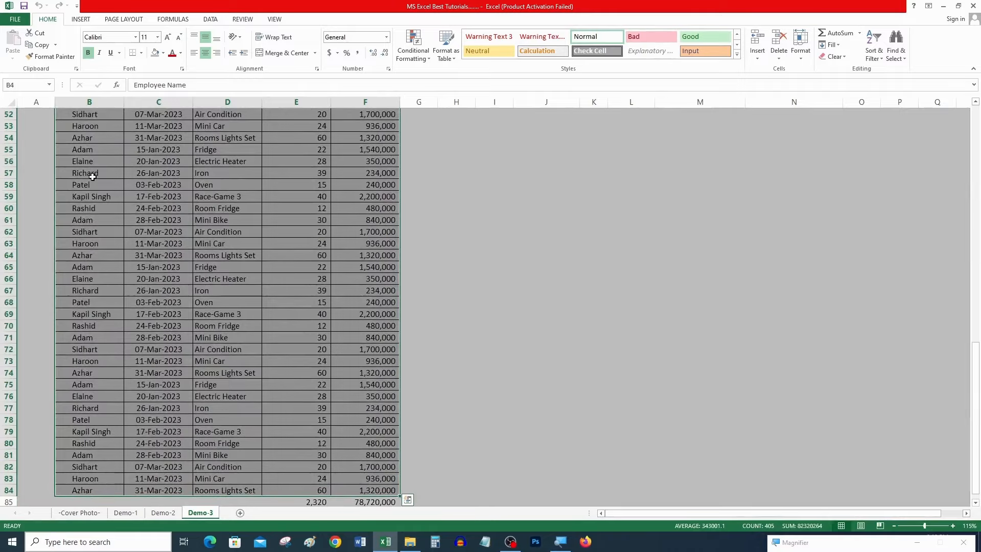
click(81, 19)
click(17, 44)
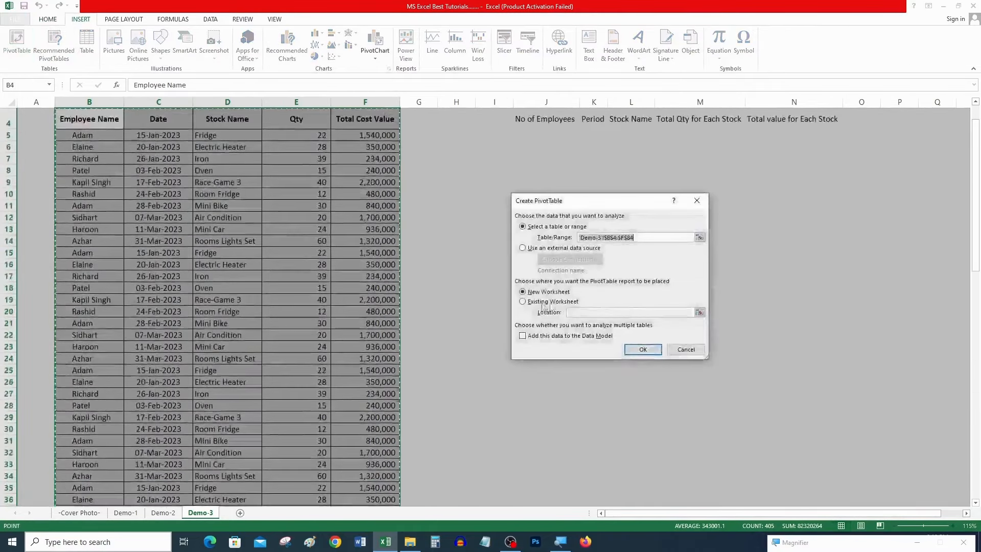
click(643, 351)
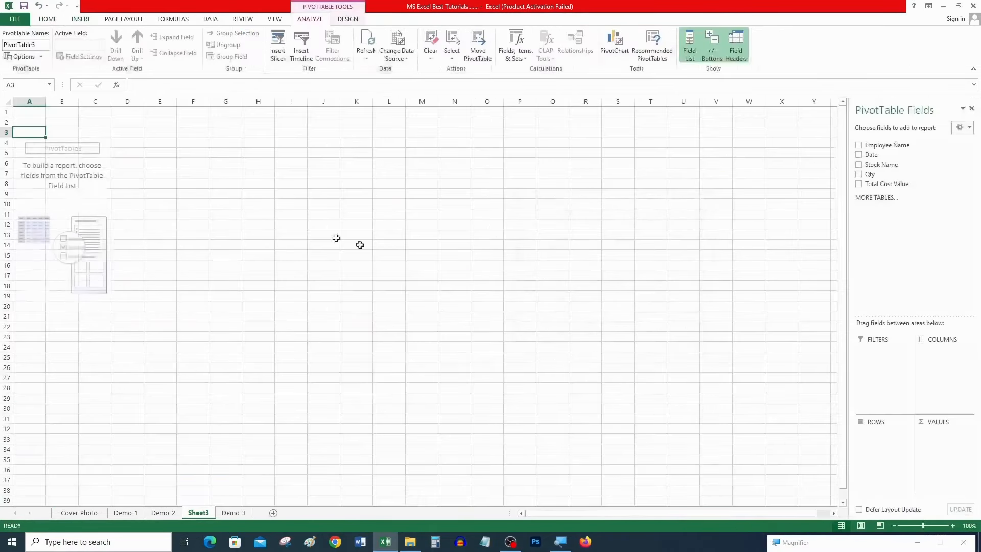
Add Employee Name and Stock Name as PivotTable rows, with Qty and Total Cost Value as summed values.
click(25, 139)
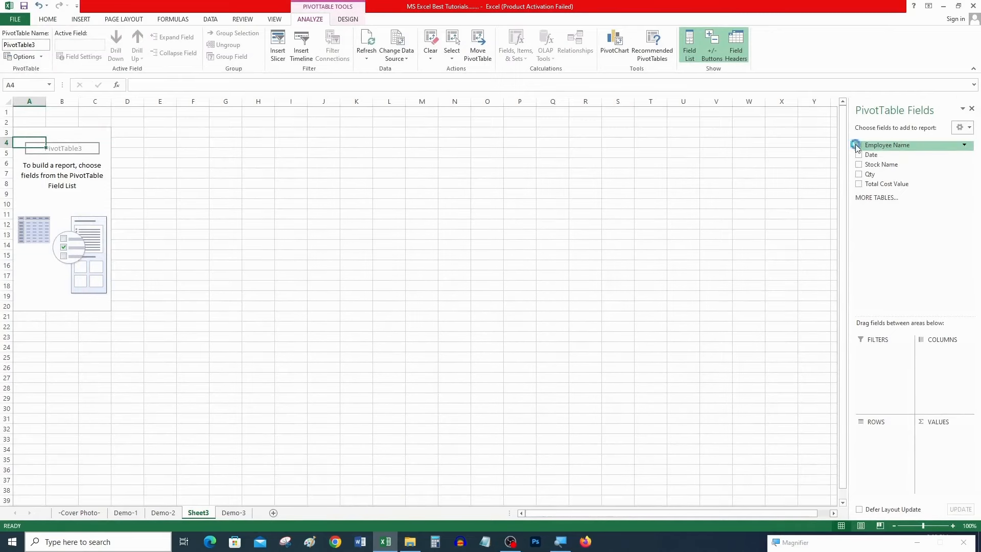
click(858, 146)
click(859, 165)
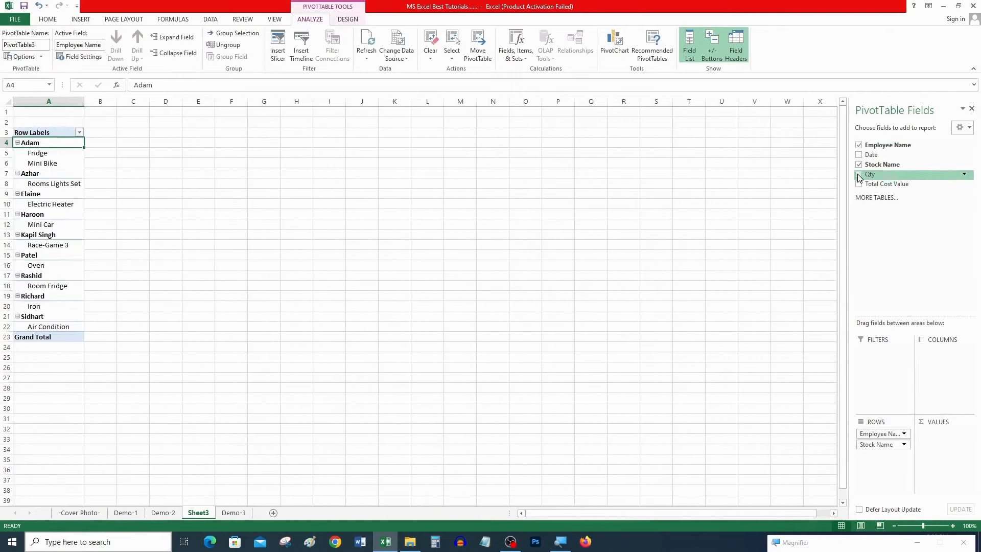
click(858, 175)
click(859, 184)
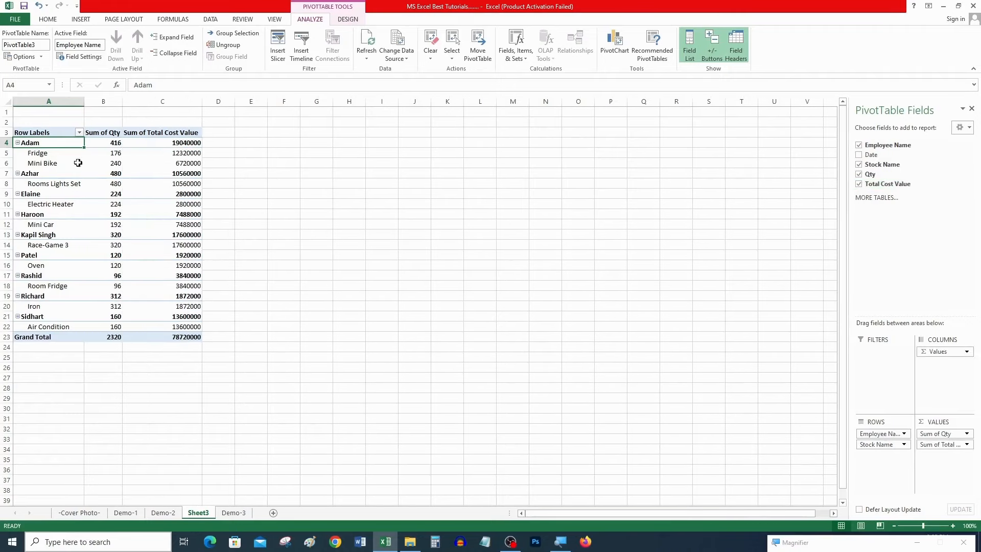
drag(63, 143, 197, 330)
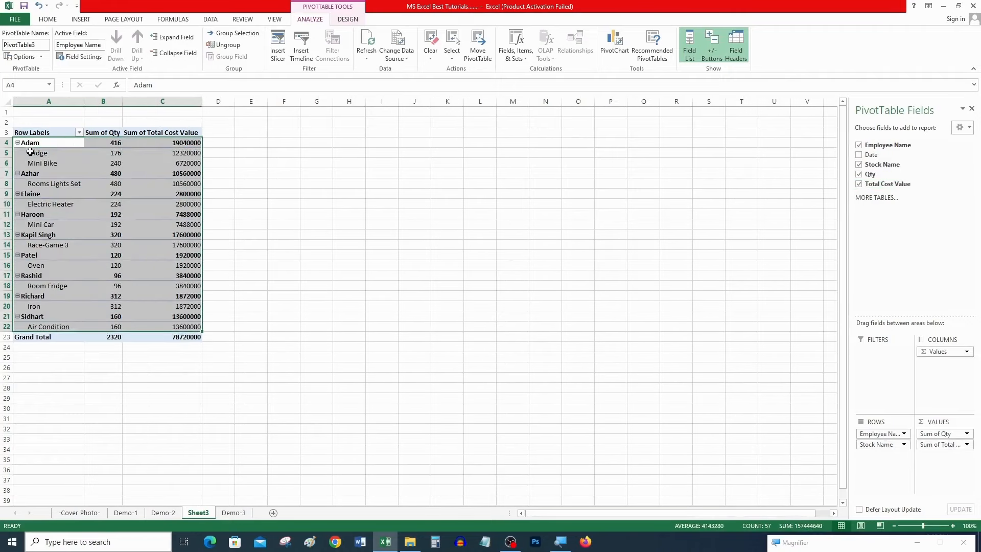
click(53, 142)
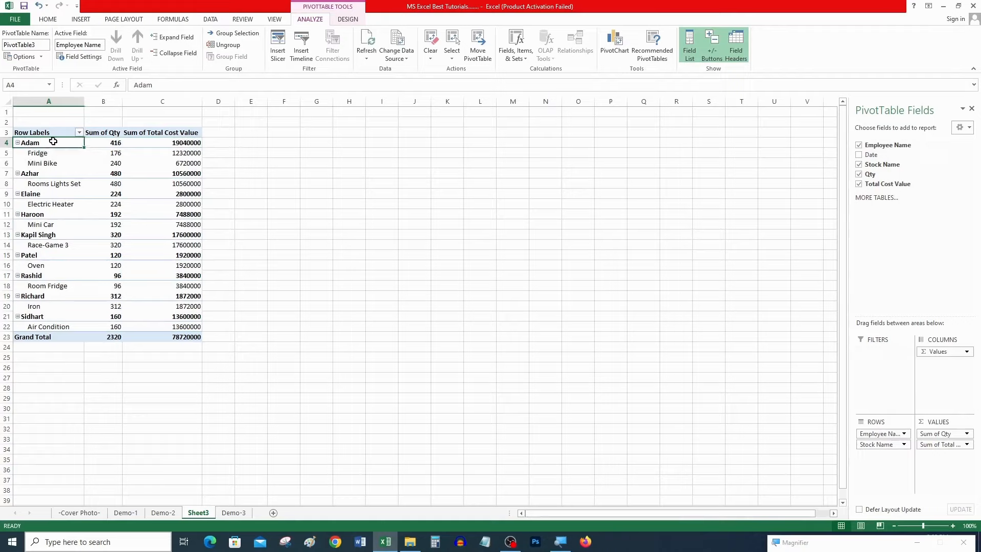
Insert a clustered column PivotChart from the PivotTable and enlarge it until the category labels are readable.
click(49, 175)
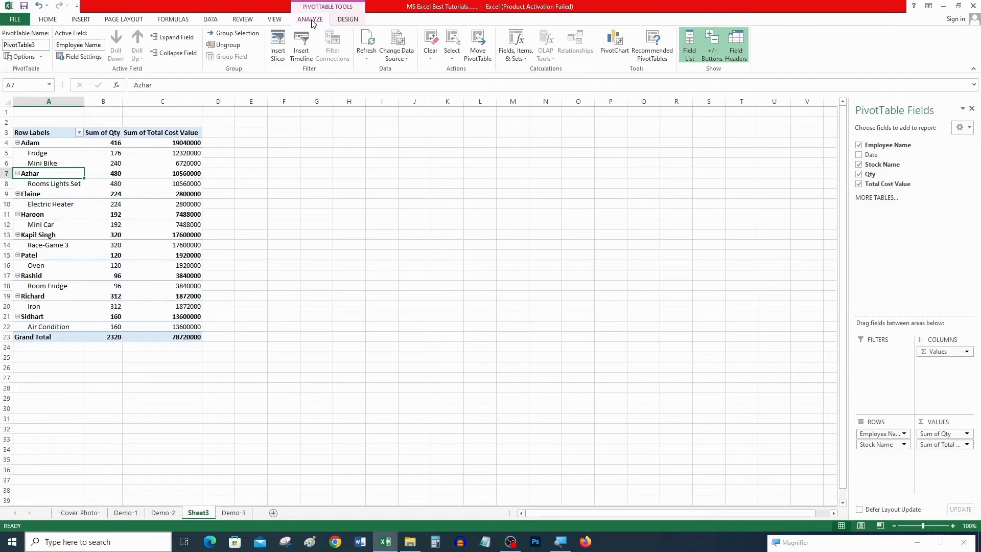
click(612, 53)
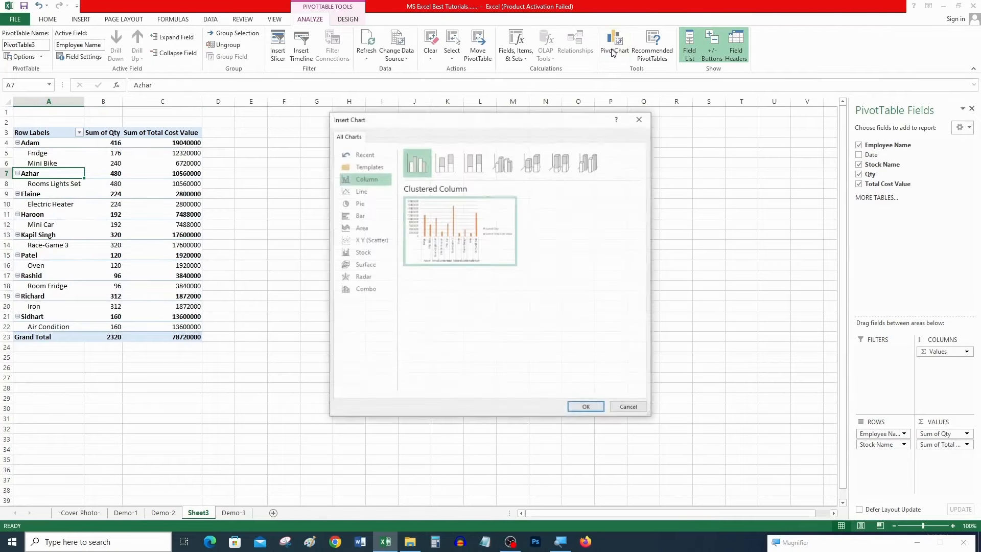
key(Return)
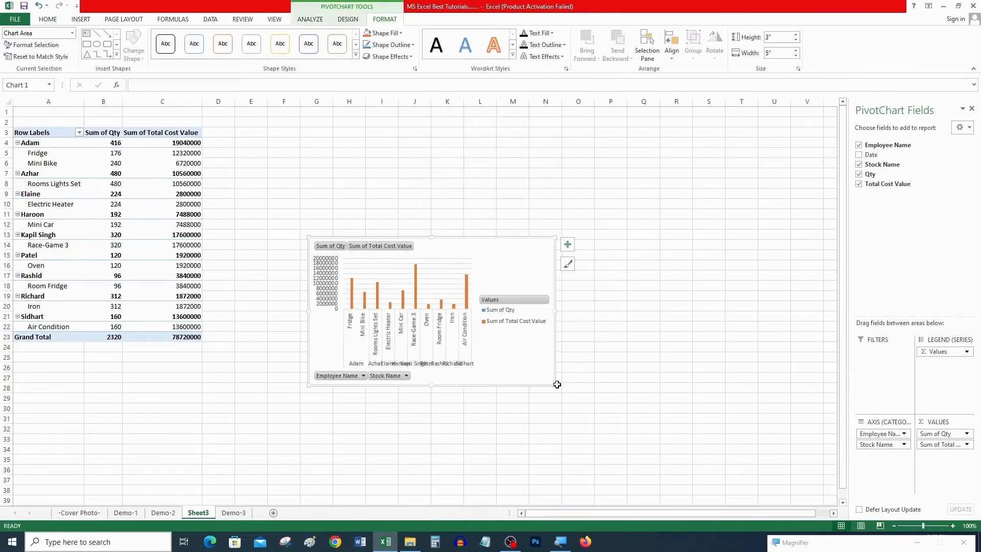
drag(556, 384, 721, 416)
click(211, 250)
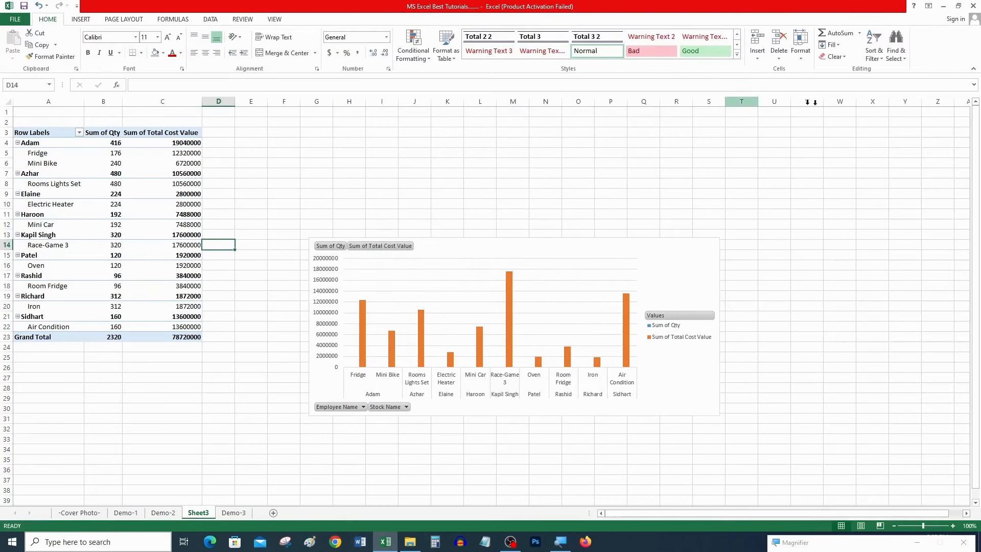
Add the Date field to the PivotTable rows beneath Stock Name.
click(164, 233)
click(857, 155)
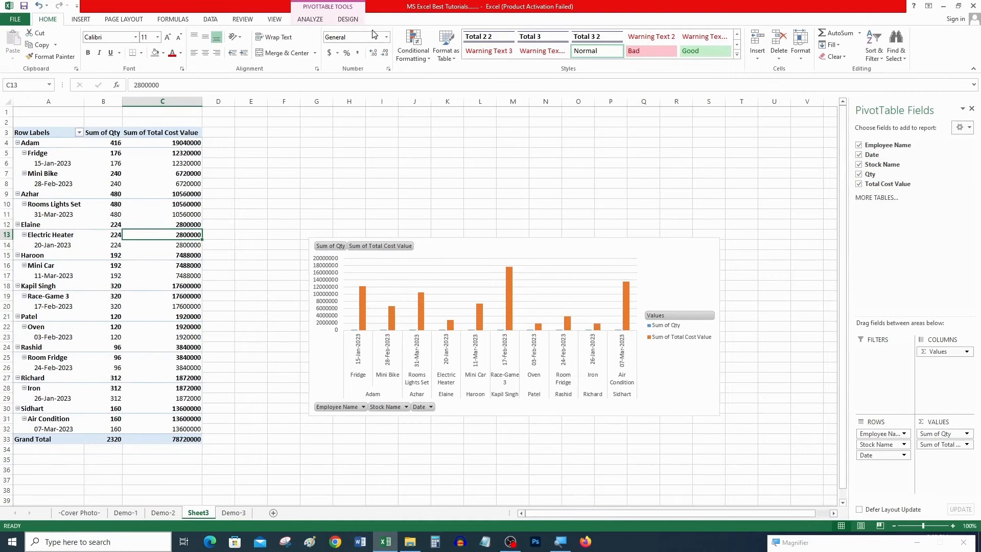
click(311, 20)
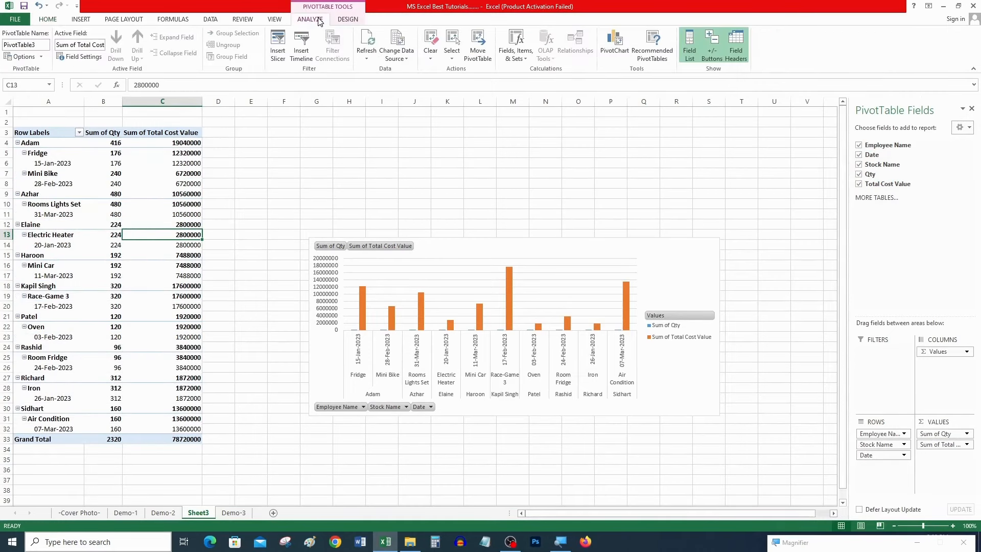
Try grand totals for rows only in the PivotTable, and switch them back on for rows and columns.
click(350, 19)
click(40, 46)
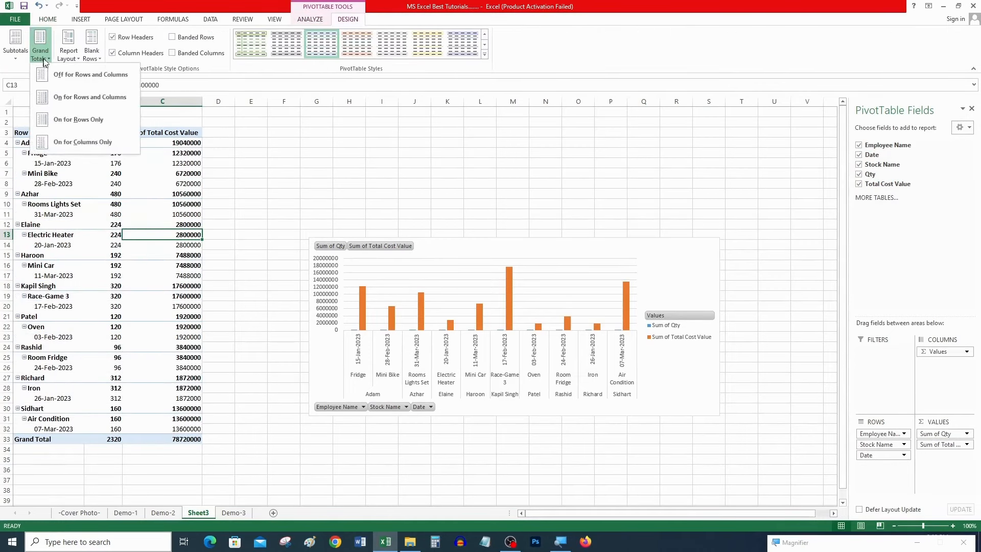
click(57, 123)
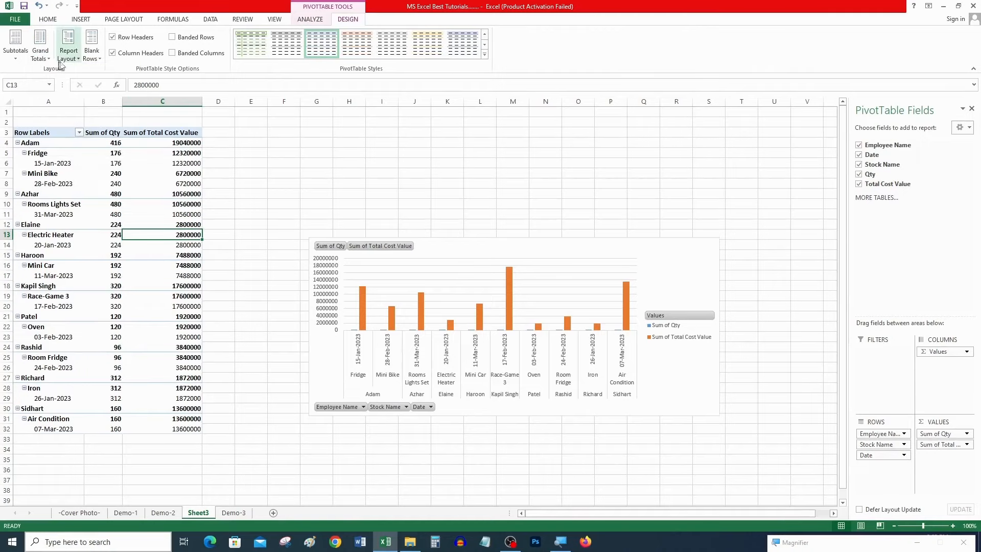
click(40, 46)
click(67, 97)
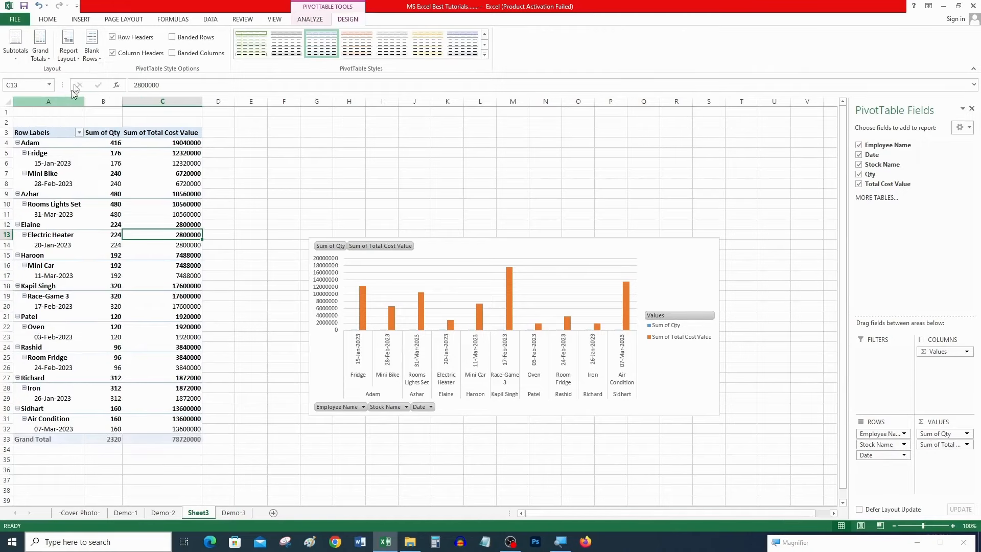
Show the PivotTable in Outline Form with all subtotals at the bottom of each group.
click(69, 46)
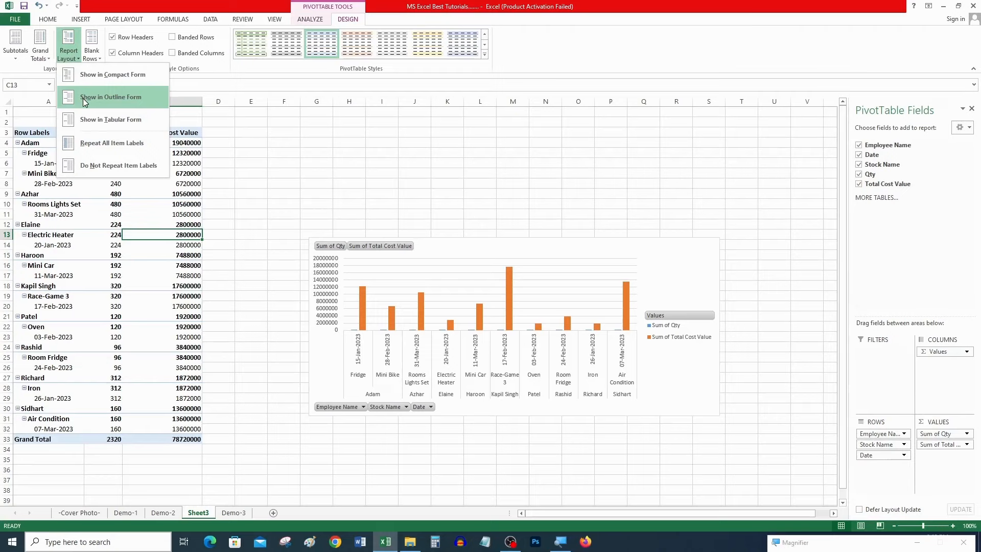
click(85, 102)
click(16, 45)
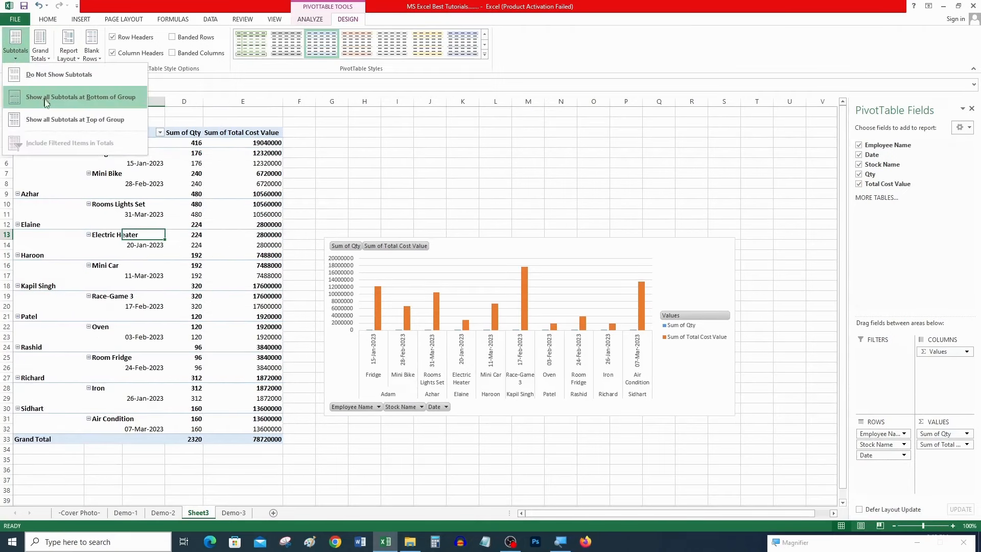
click(53, 99)
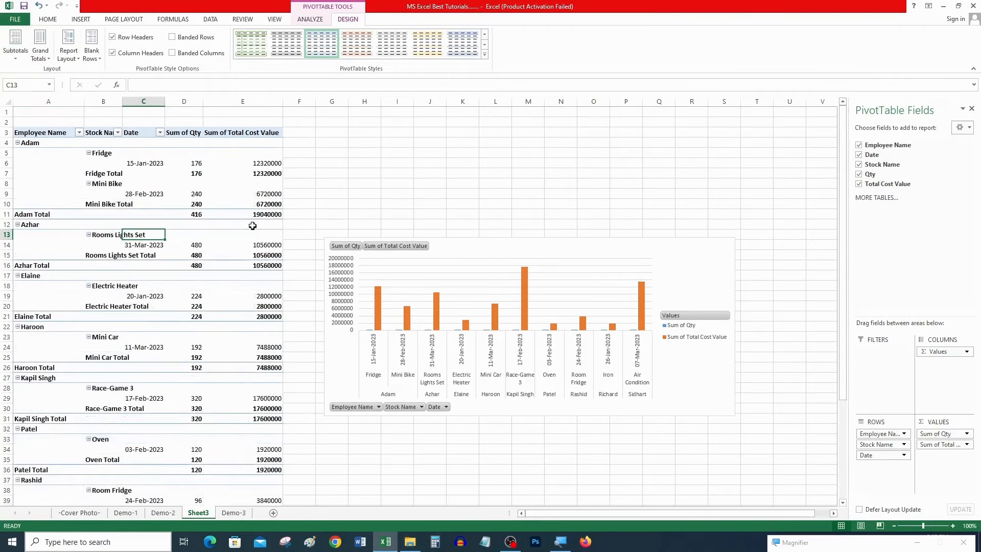
scroll(252, 226, down, 10)
scroll(252, 228, up, 10)
Examine the Sales Commission Report on the Demo-1 sheet, checking its data range and each column heading through Total Commission.
click(126, 513)
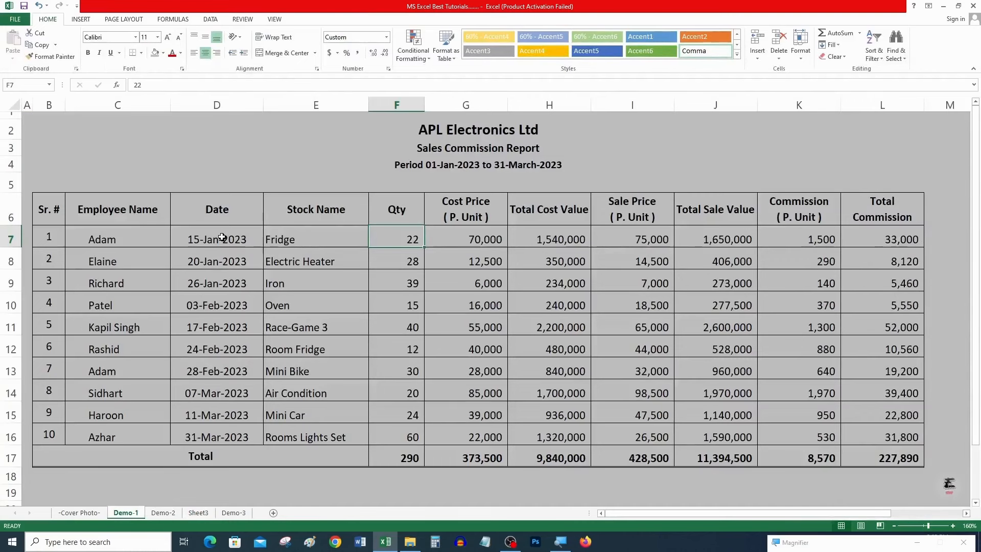
drag(55, 218, 862, 442)
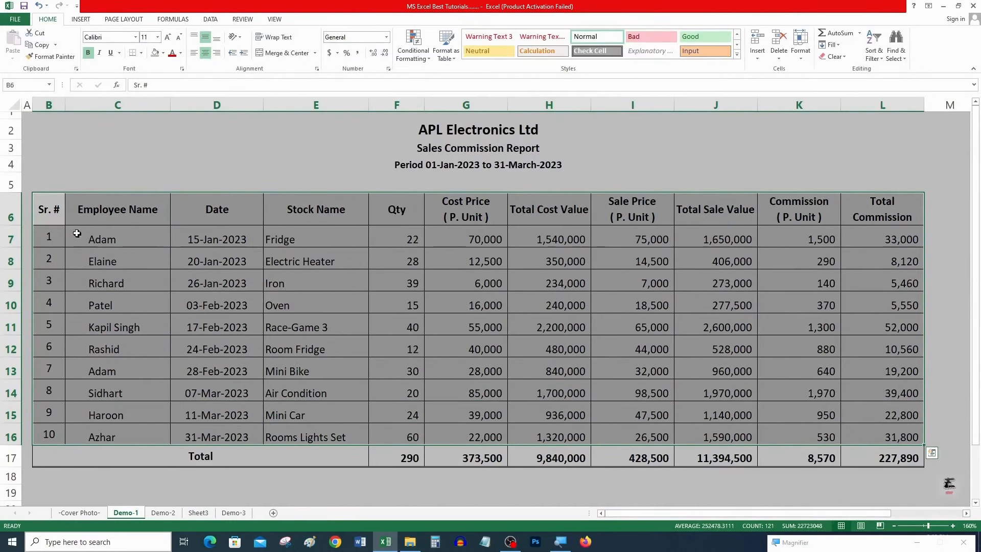
click(505, 163)
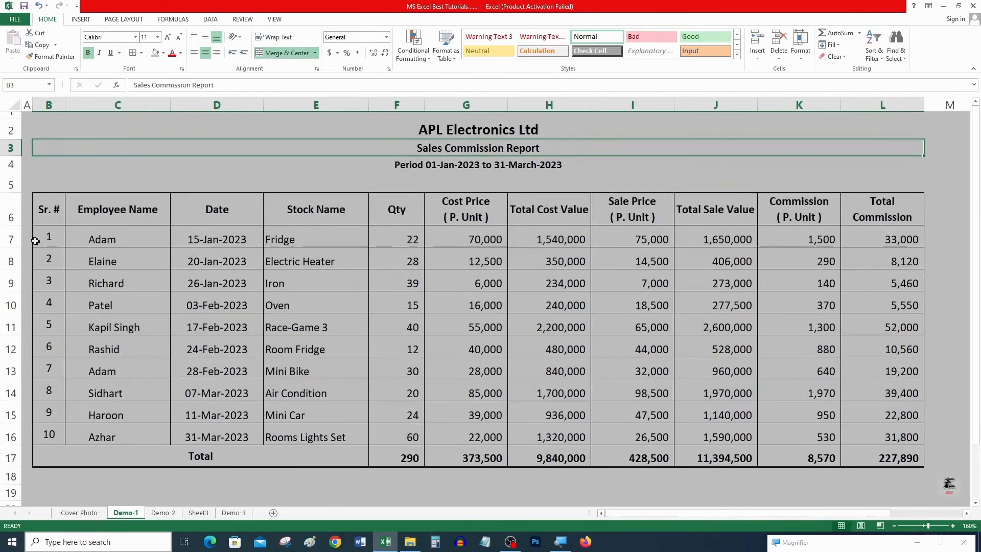
click(94, 207)
click(225, 212)
click(352, 213)
click(415, 216)
click(473, 213)
click(556, 210)
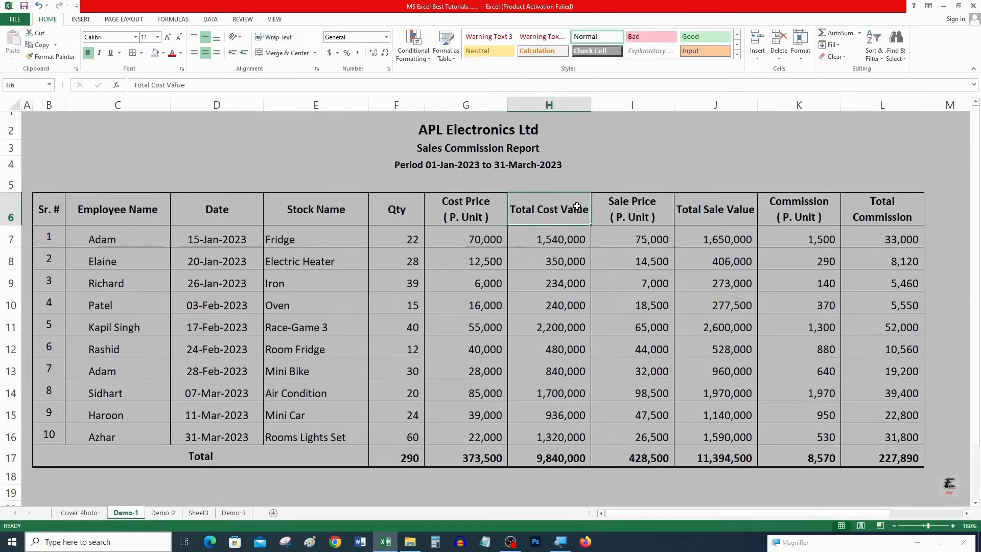
click(664, 211)
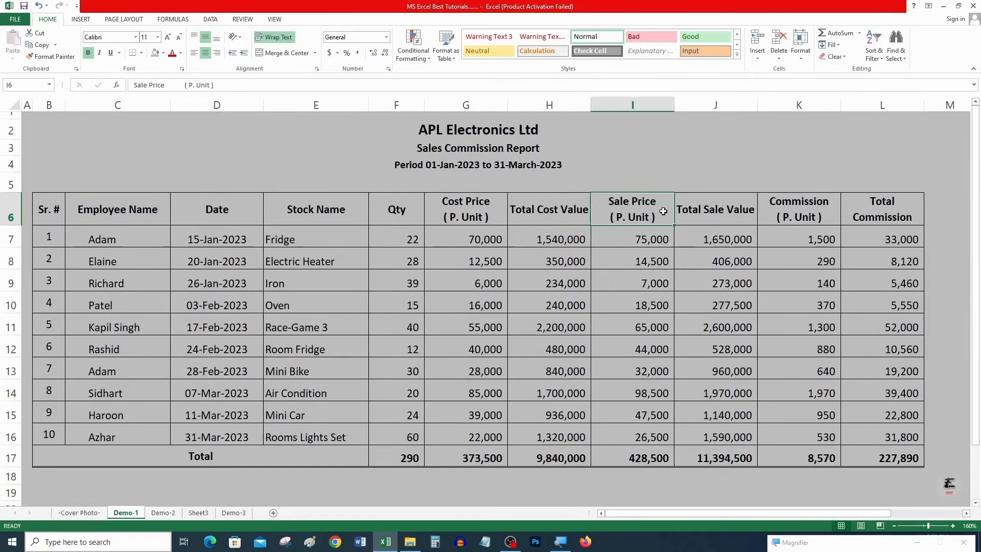
click(735, 215)
click(803, 212)
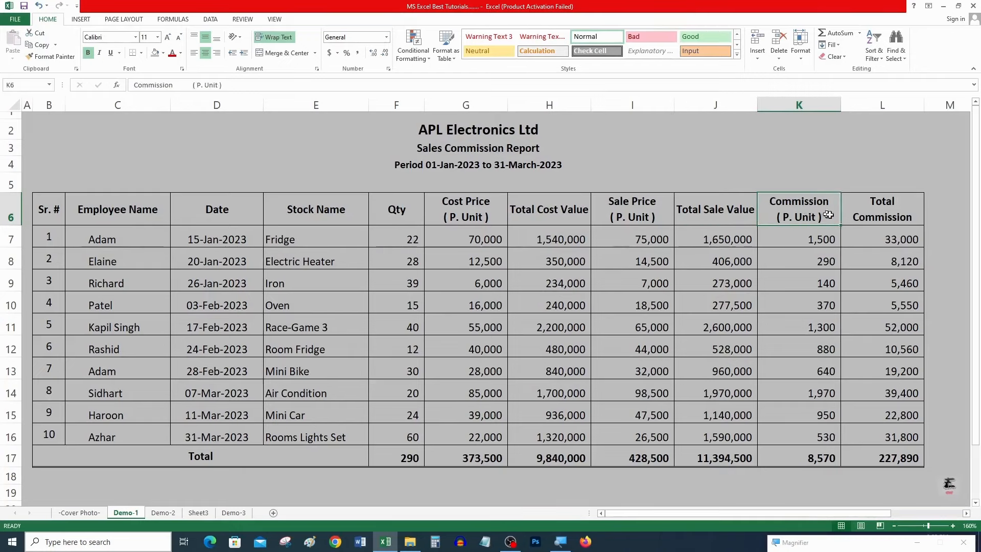
click(894, 216)
Insert a PivotTable on a new worksheet from the Demo-1 commission data in B6:L16, excluding the totals row.
click(64, 214)
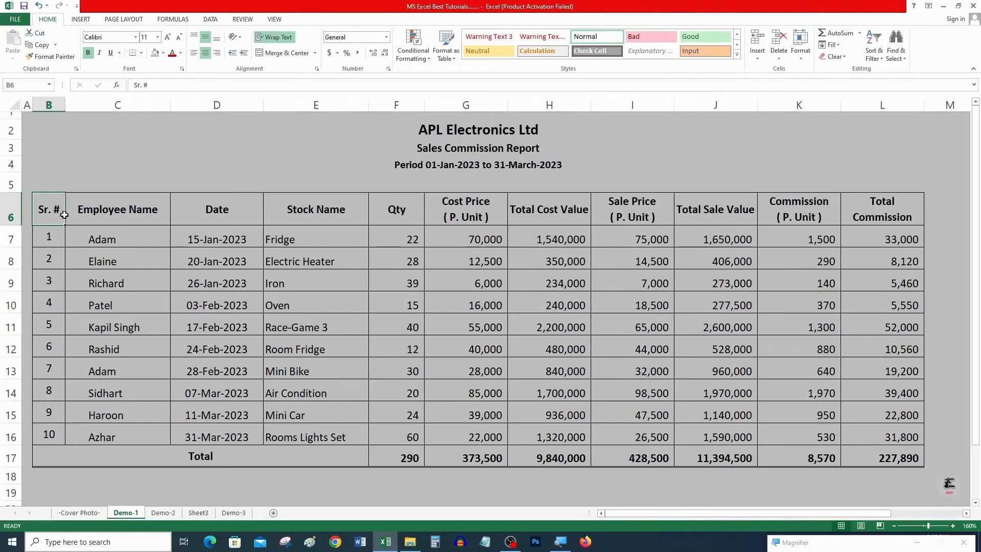
drag(64, 214, 900, 440)
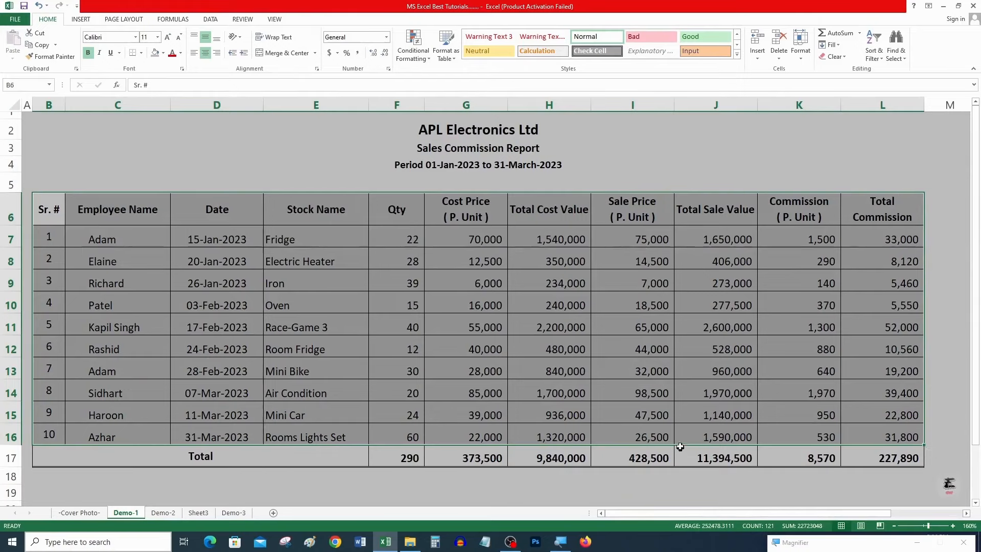
click(82, 19)
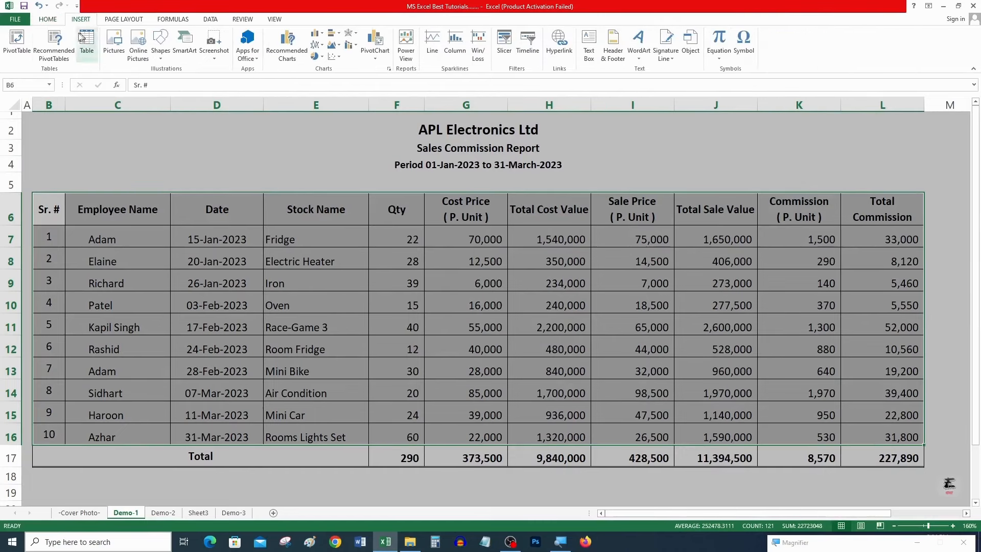
click(17, 44)
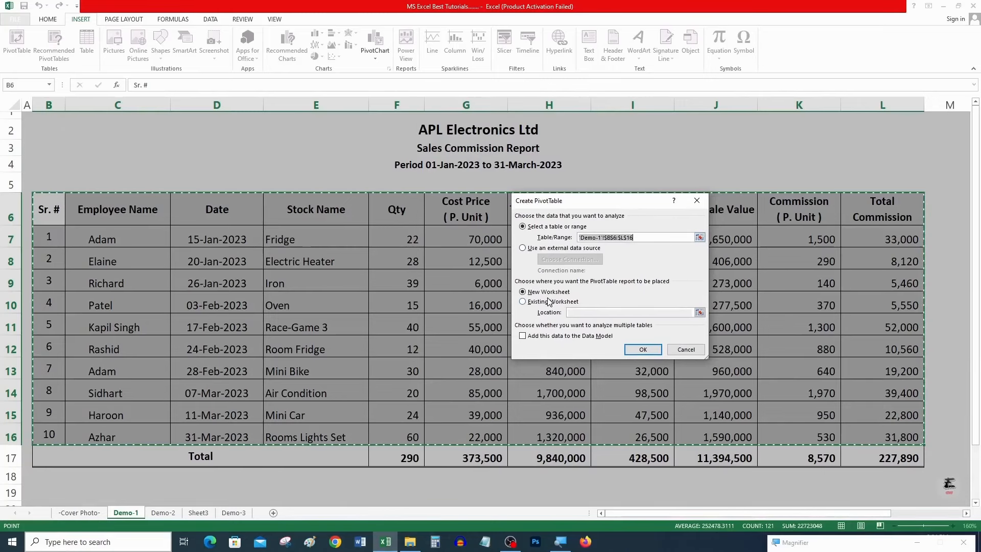
click(643, 350)
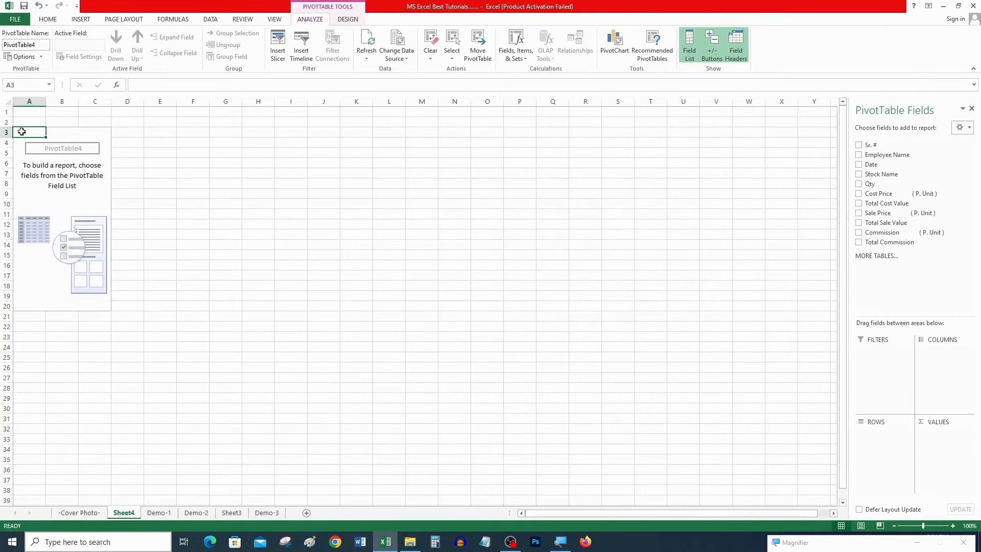
Examine the empty PivotTable area, leaving it for a cell outside and selecting inside it again to bring back the field list.
mouse_move(21, 131)
mouse_down()
mouse_move(79, 142)
mouse_move(83, 278)
mouse_move(102, 307)
mouse_up()
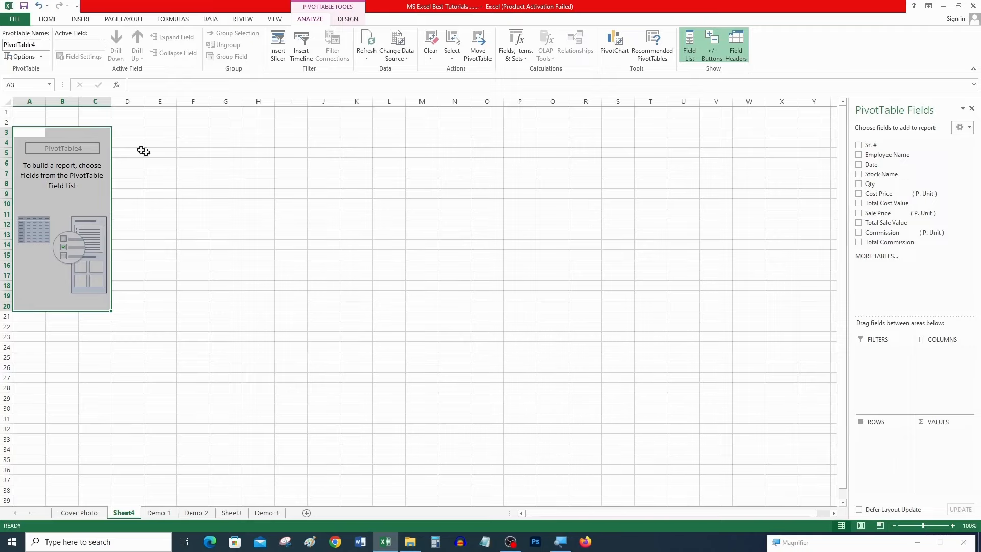
click(163, 136)
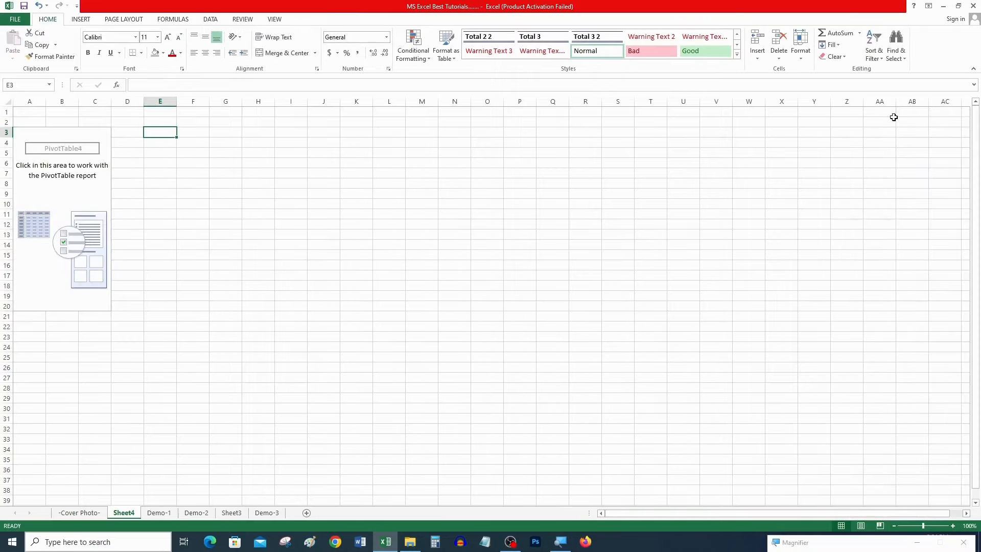
drag(21, 132, 103, 316)
click(53, 161)
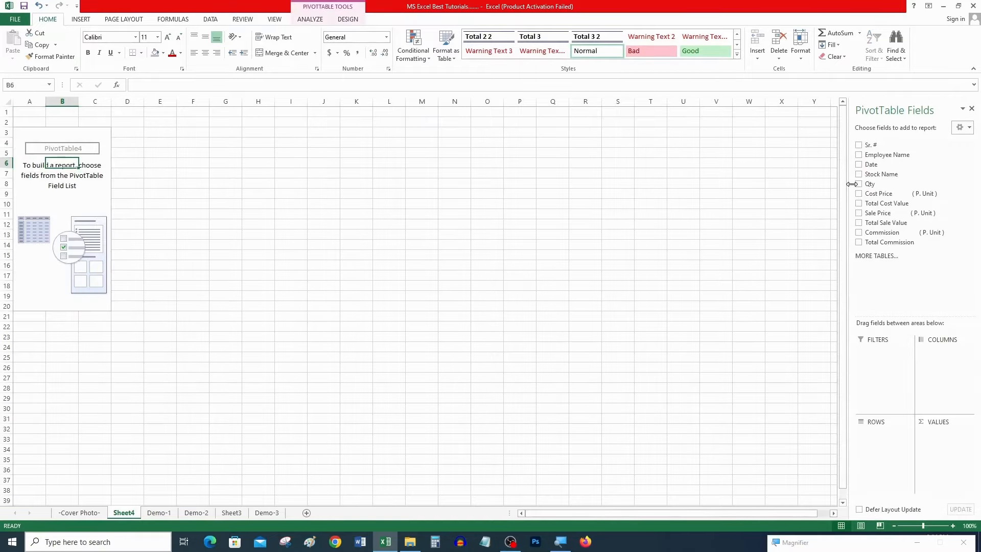
Add Employee Name, Stock Name and Date as row fields and the sum of Qty as a value in the PivotTable.
click(82, 141)
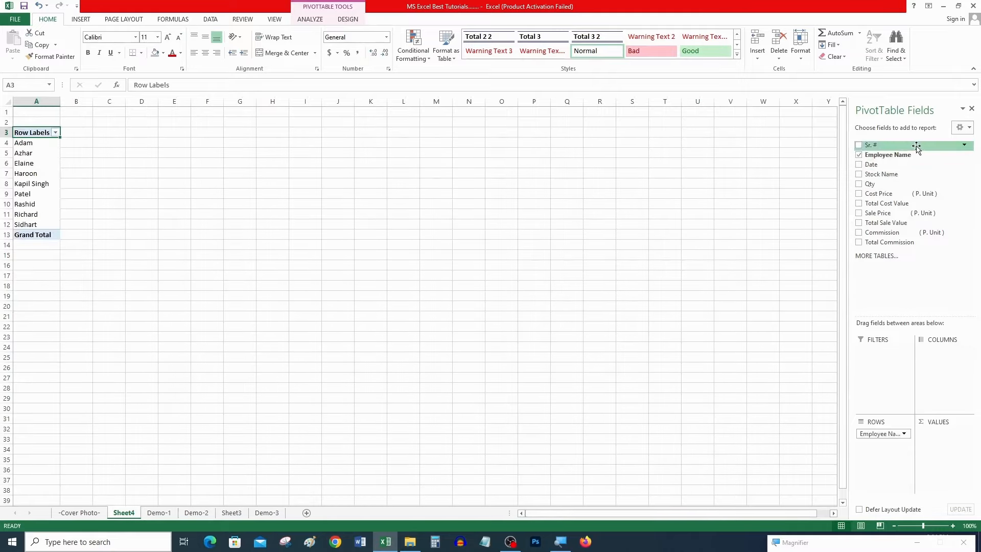
click(859, 175)
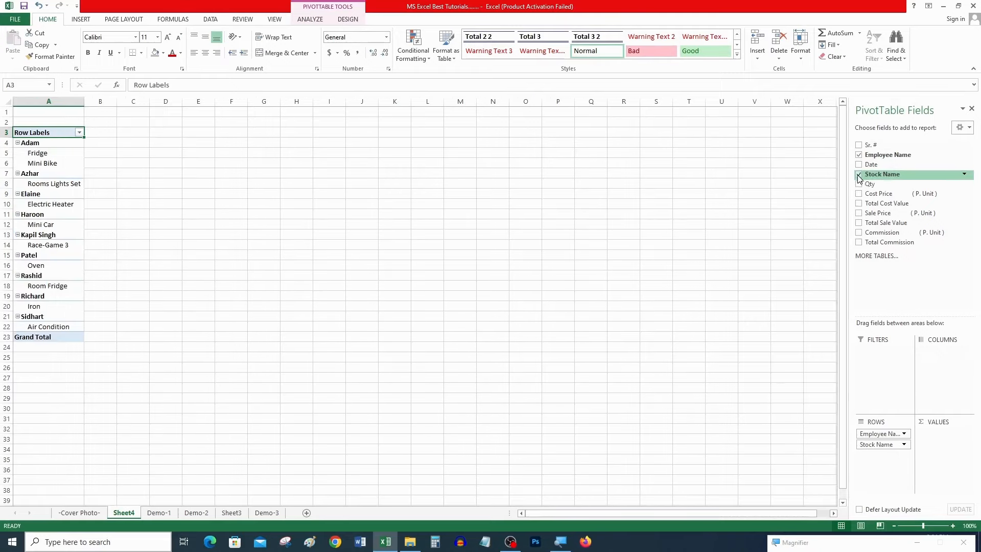
click(858, 184)
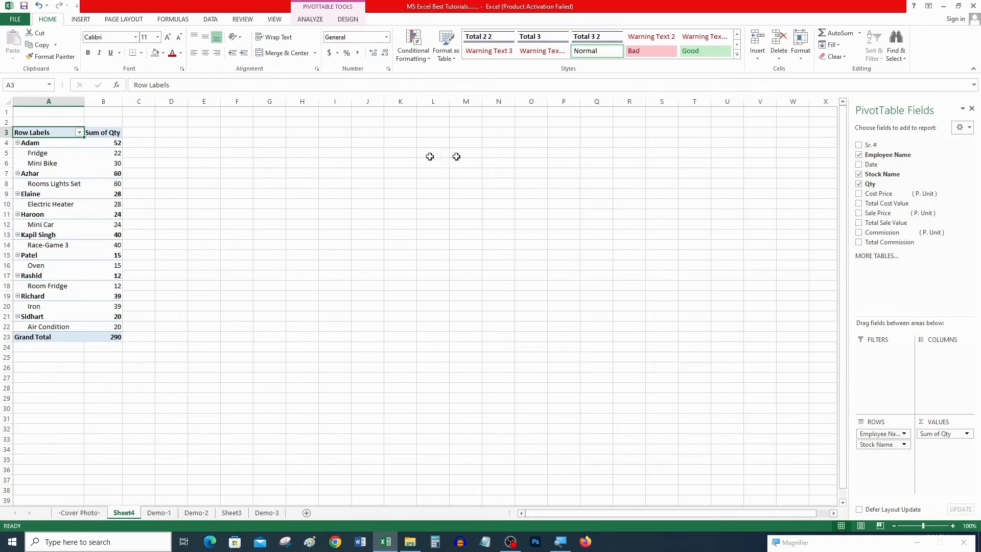
click(859, 165)
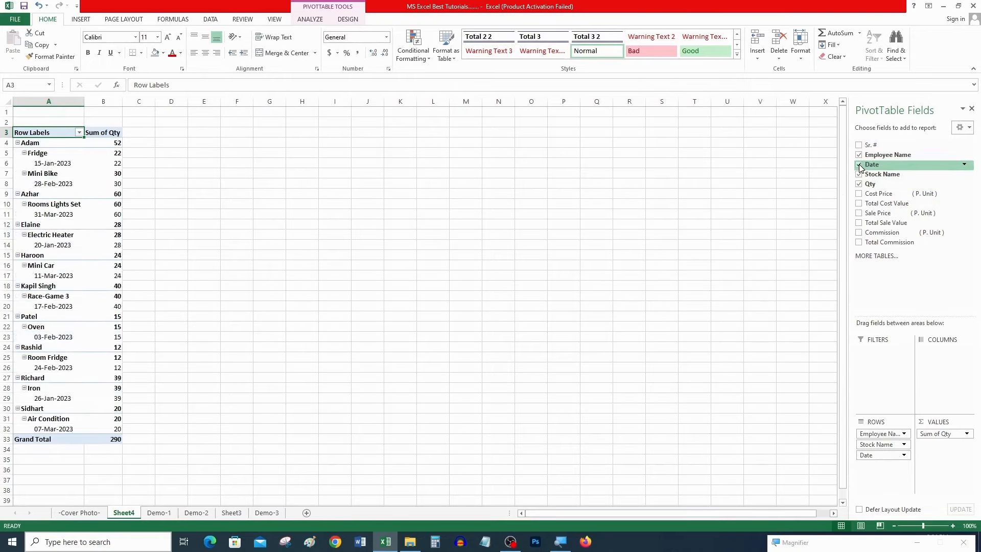
Examine the quantity totals of the first employees in the PivotTable, along with the stock items and dates beneath them.
click(52, 143)
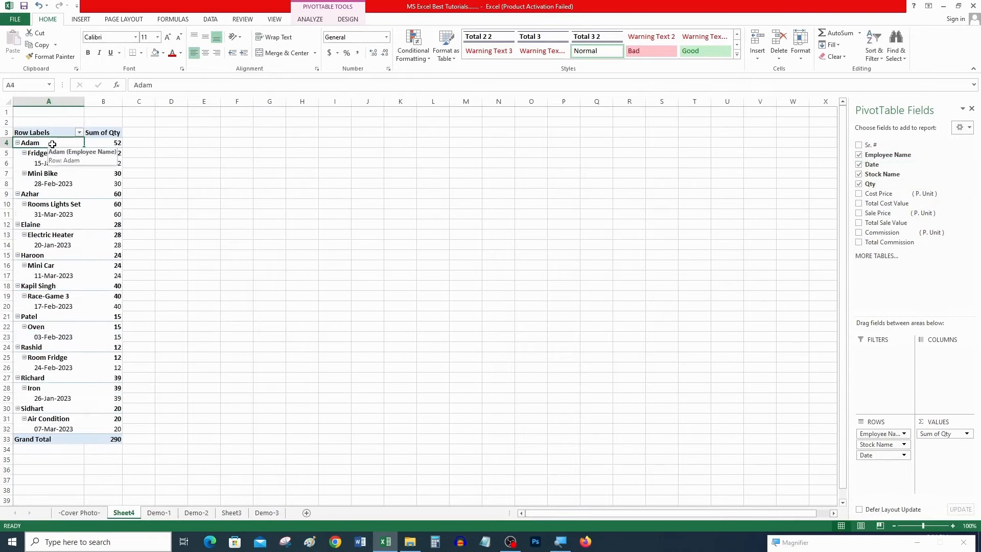
click(109, 144)
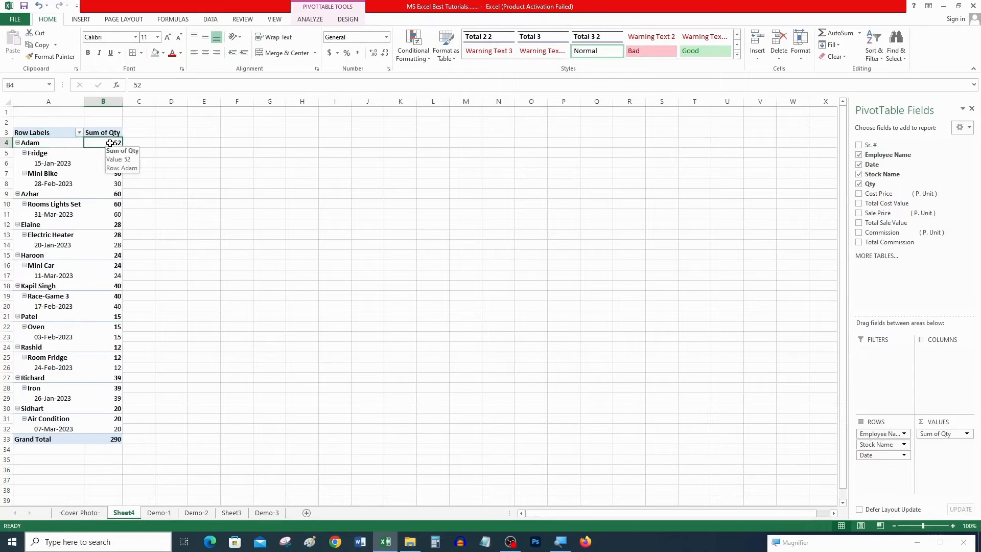
click(51, 154)
click(59, 163)
click(66, 174)
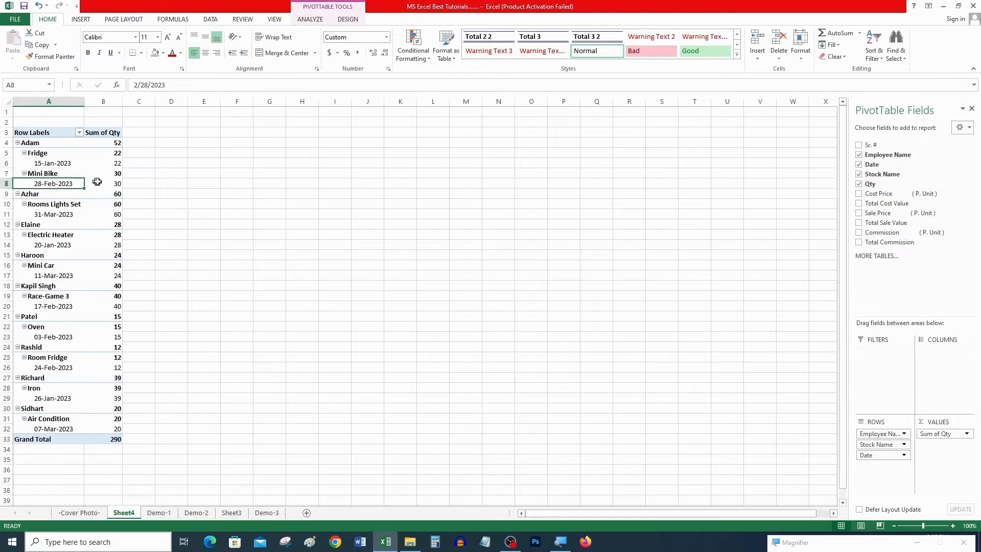
click(115, 183)
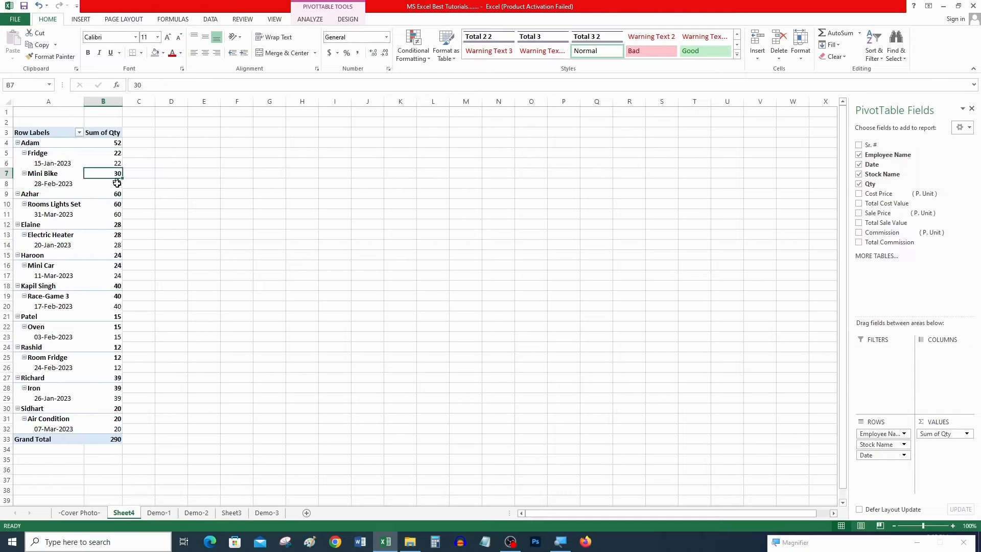
click(5, 195)
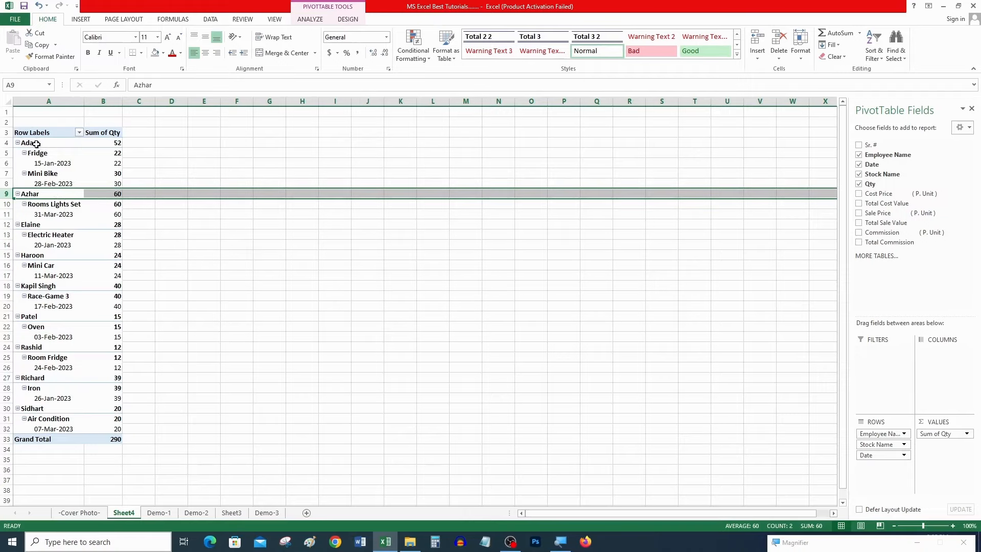
drag(36, 144, 101, 144)
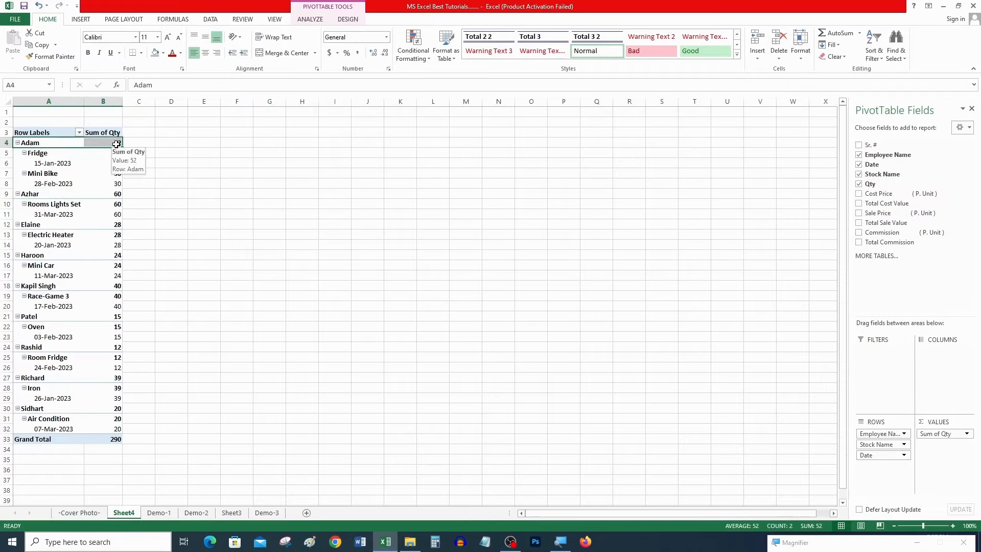
click(116, 144)
click(309, 20)
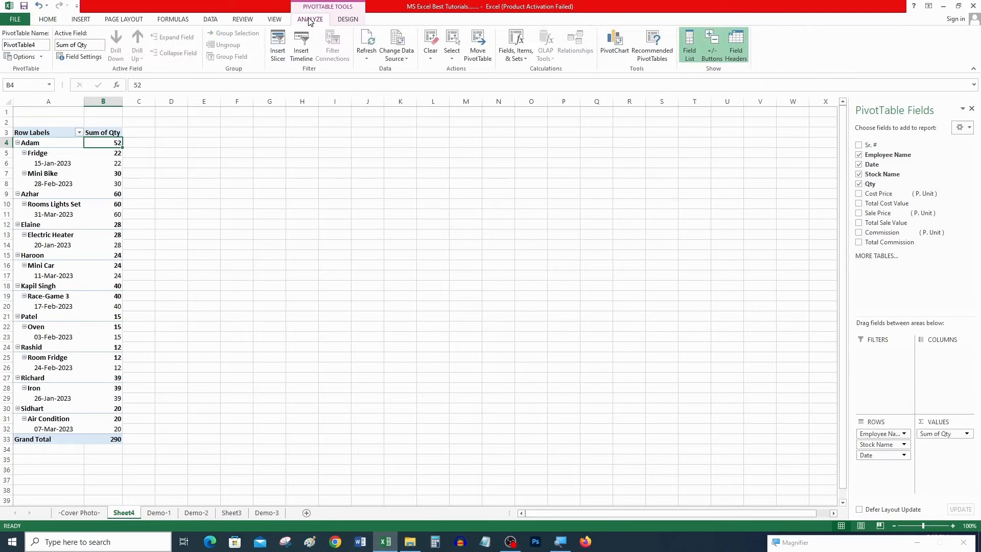
click(63, 182)
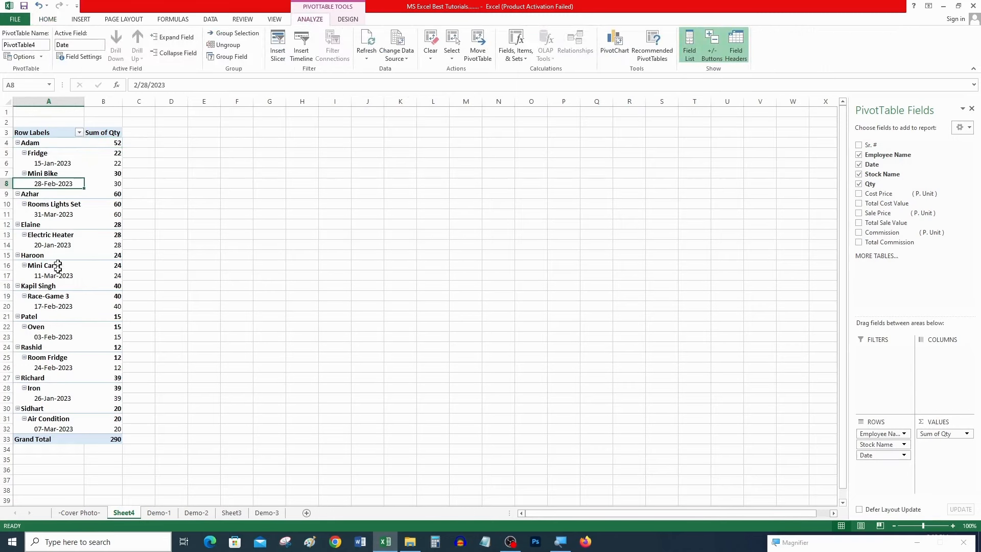
click(134, 438)
click(61, 214)
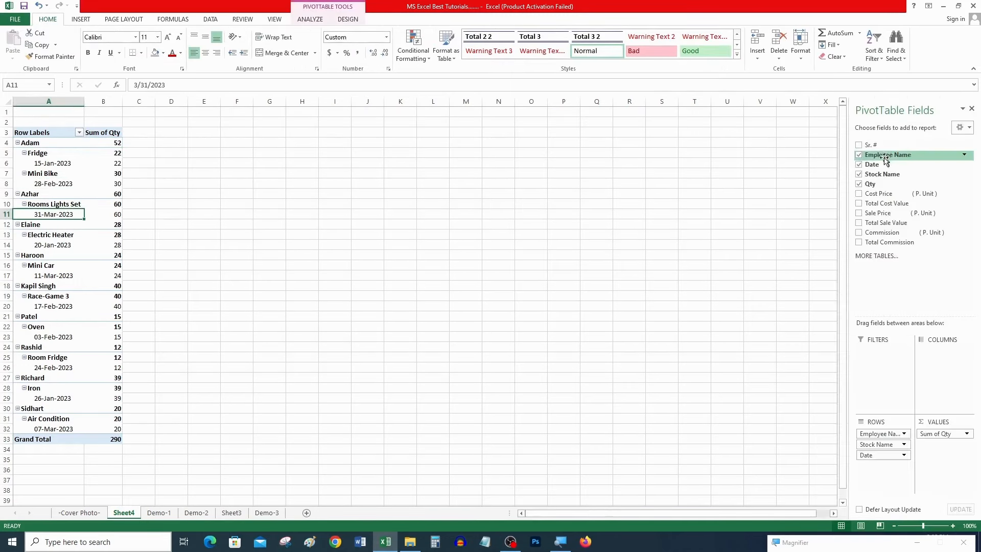
Add Total Cost Value, Total Sale Value and Total Commission as summed values in the PivotTable and review the new columns.
click(859, 204)
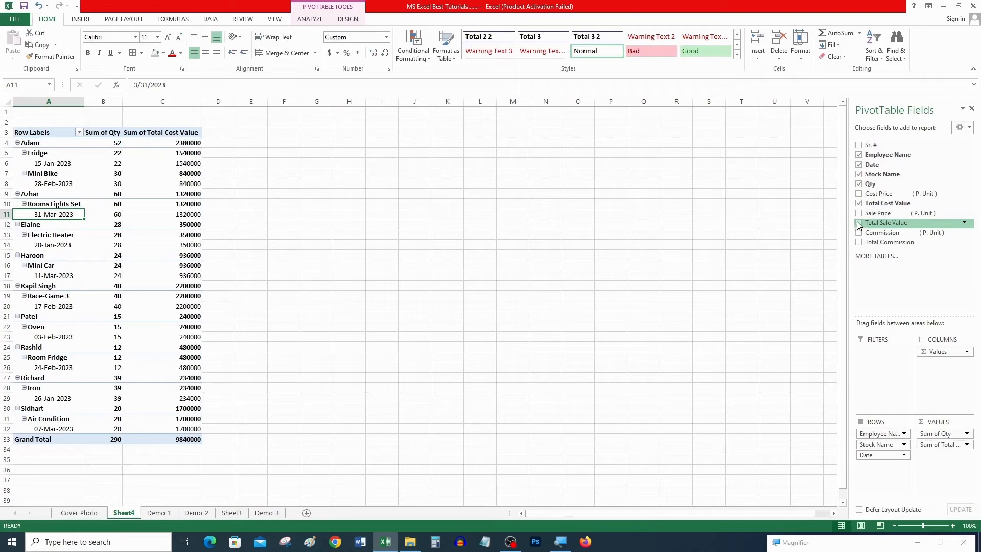
click(859, 224)
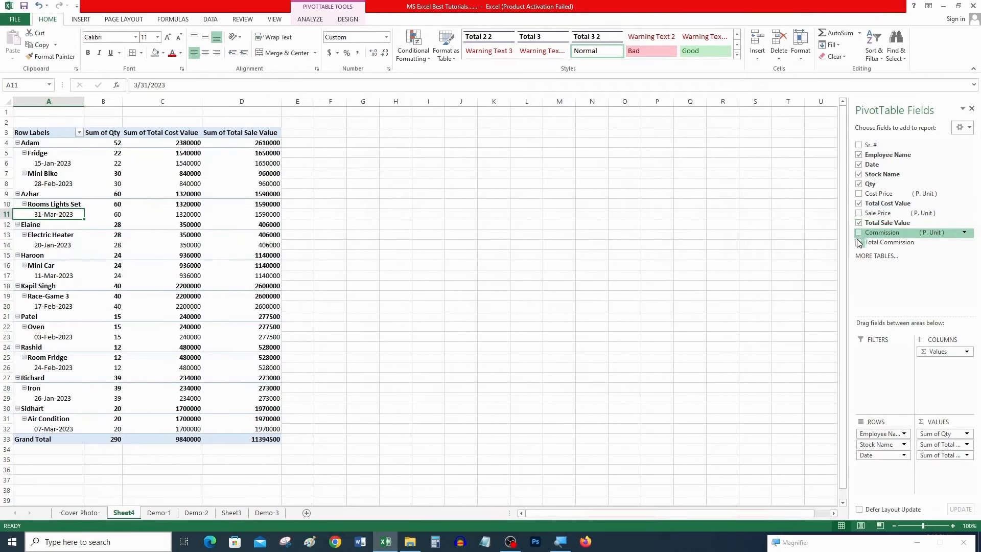
click(859, 242)
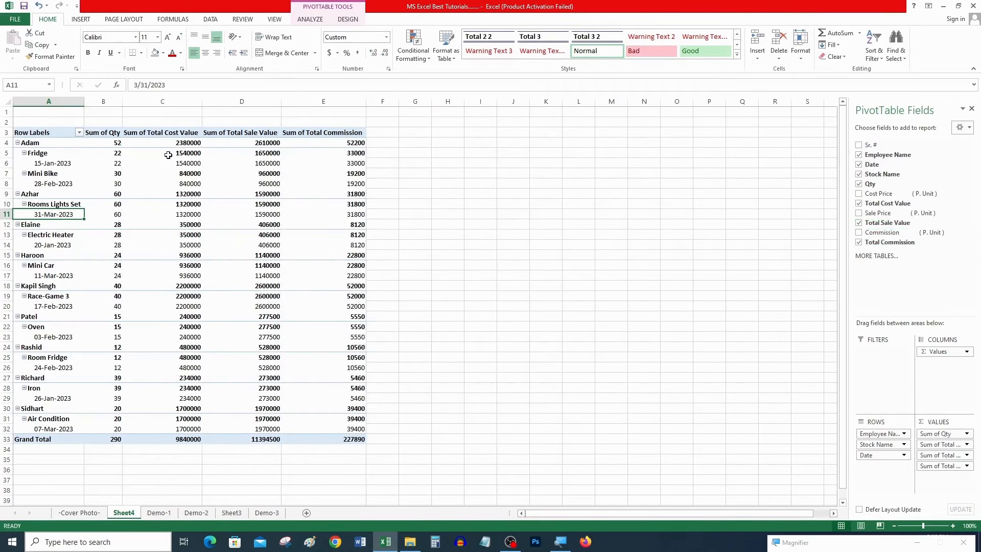
drag(177, 148, 340, 410)
drag(256, 346, 255, 358)
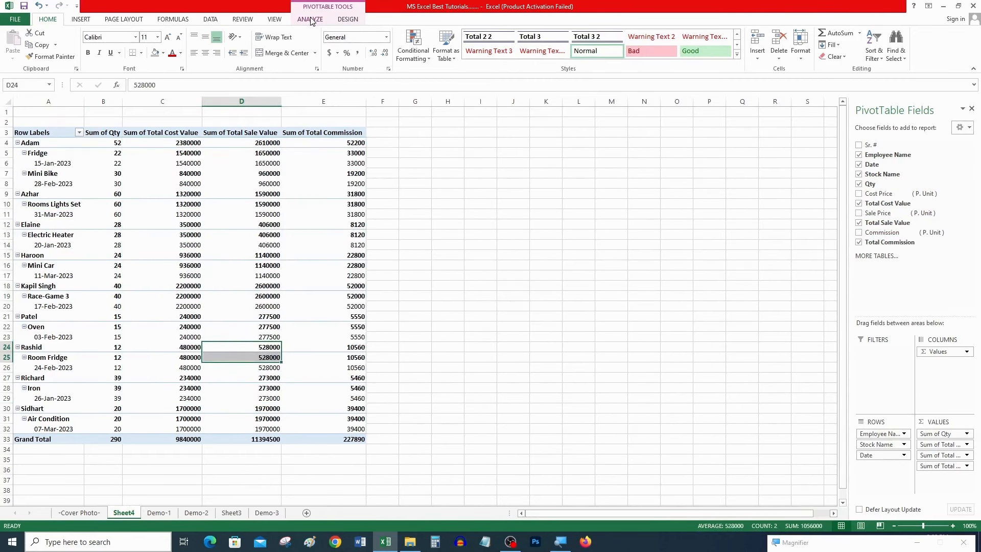
Try a light grey style and a medium style with a black header on the PivotTable, and apply the green-header style.
click(347, 19)
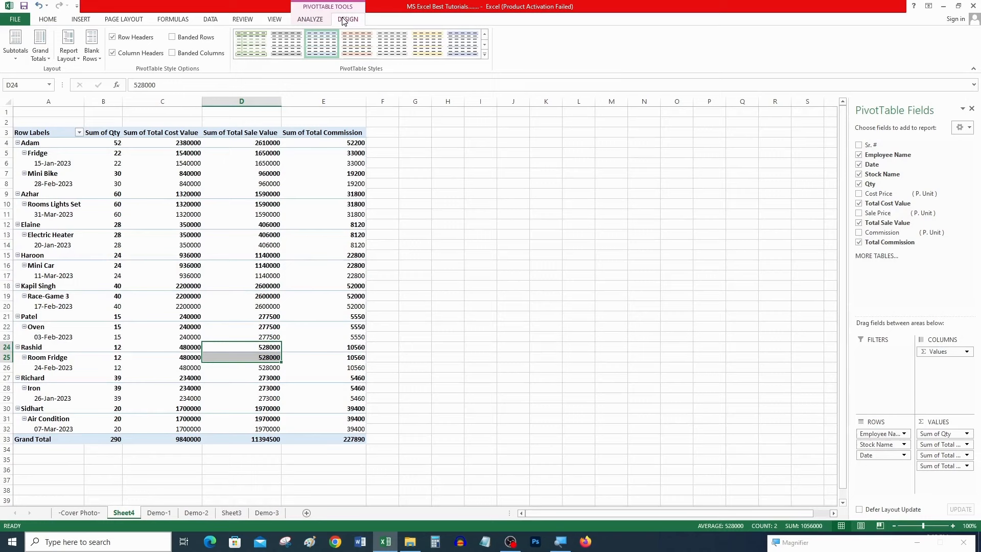
drag(29, 134, 332, 440)
drag(39, 152, 346, 417)
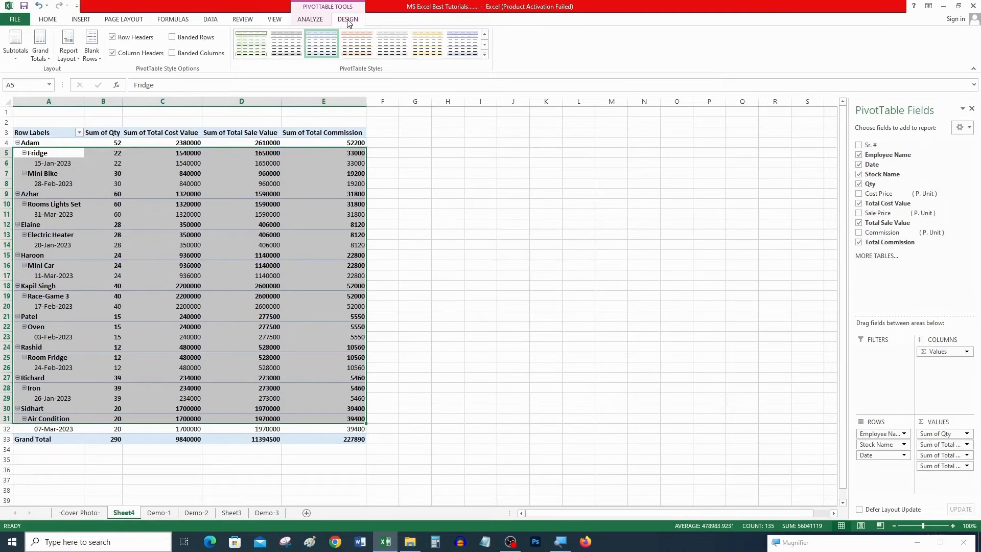
click(220, 183)
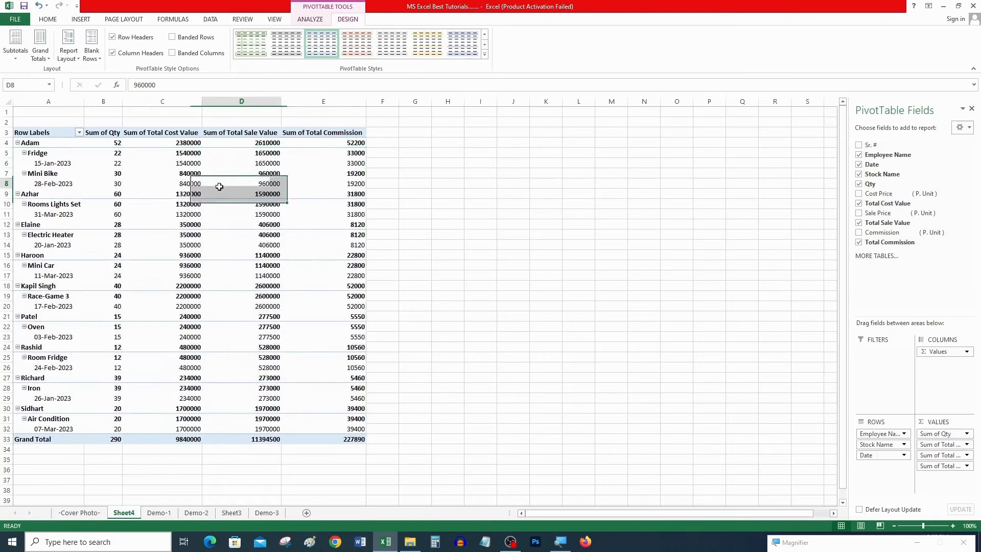
click(260, 49)
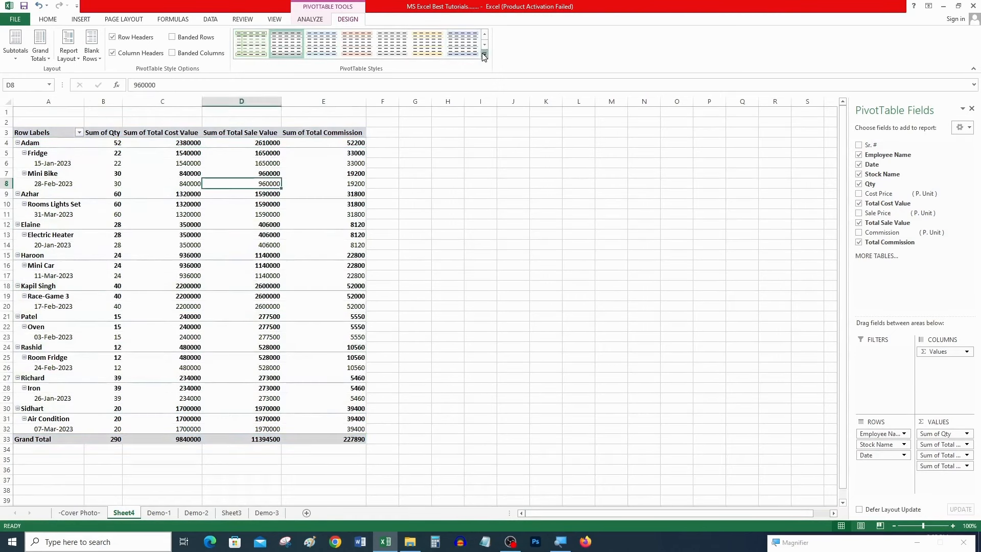
click(485, 54)
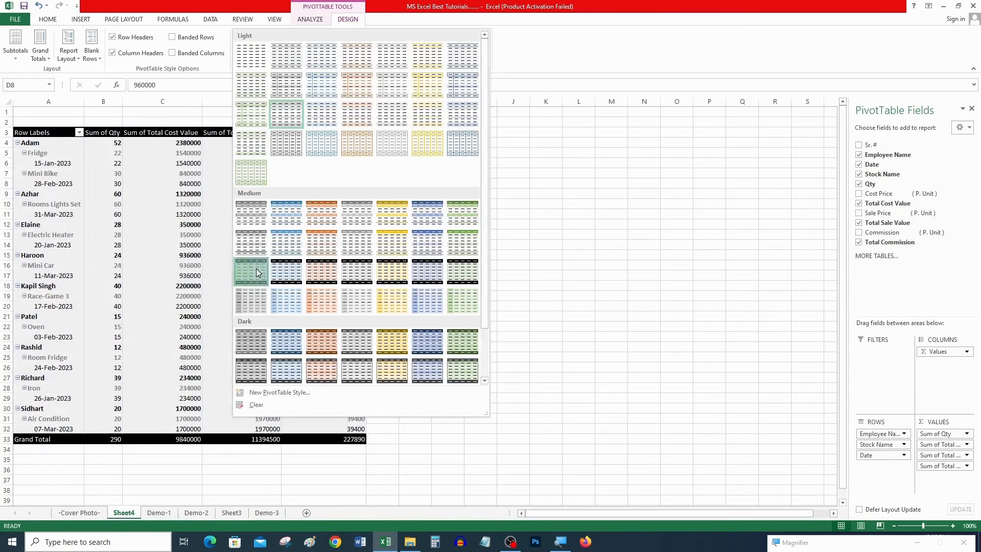
click(257, 272)
click(174, 152)
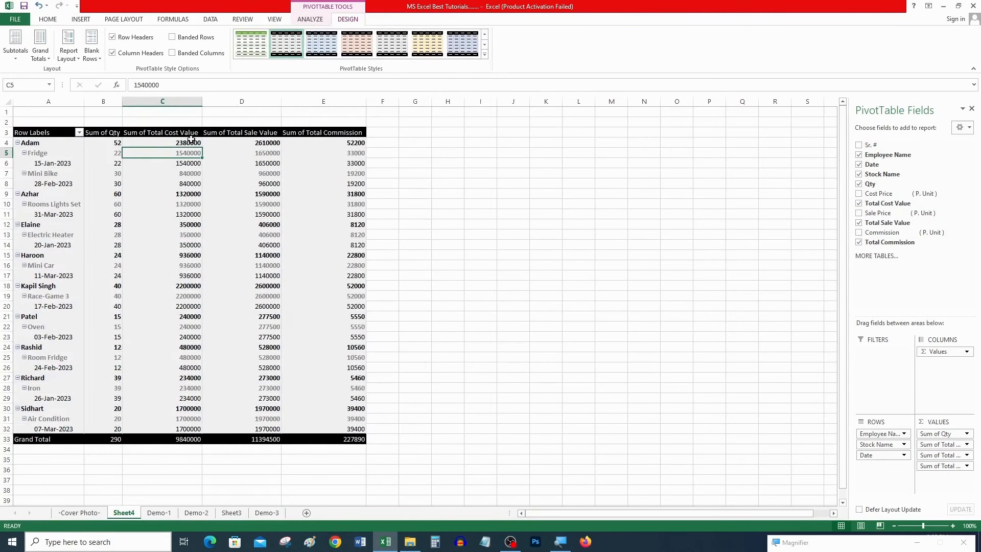
click(255, 47)
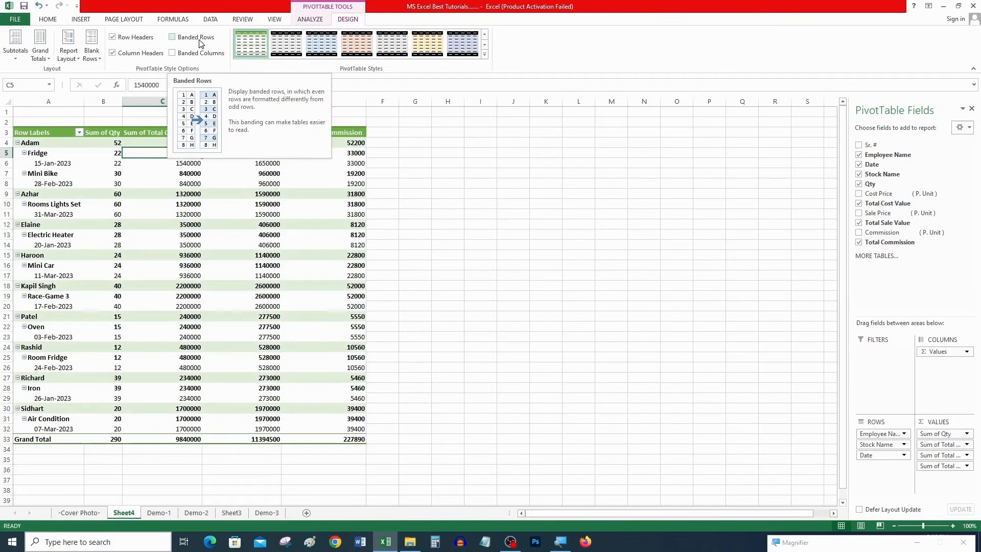
Try Banded Rows and Banded Columns on the PivotTable, and turn both options off again.
click(172, 37)
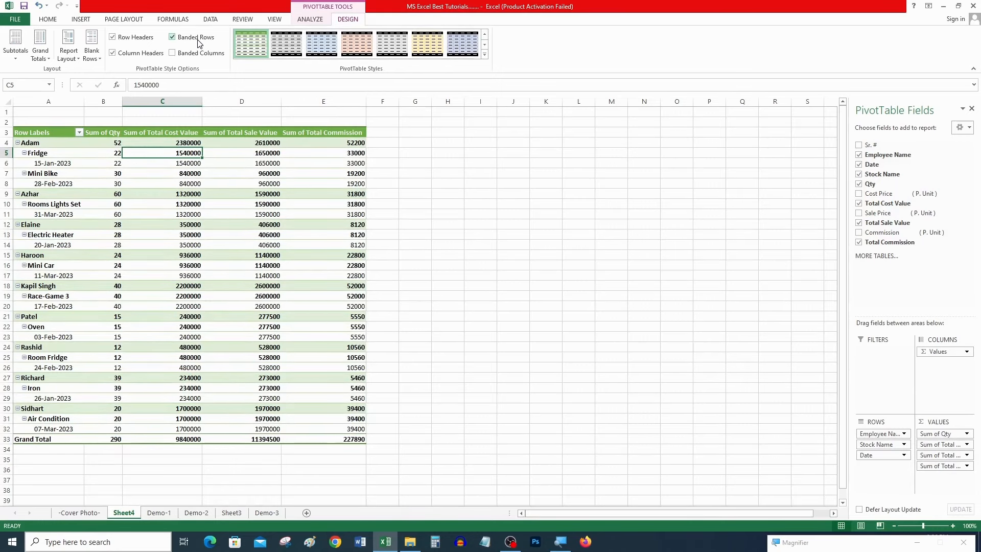
click(197, 54)
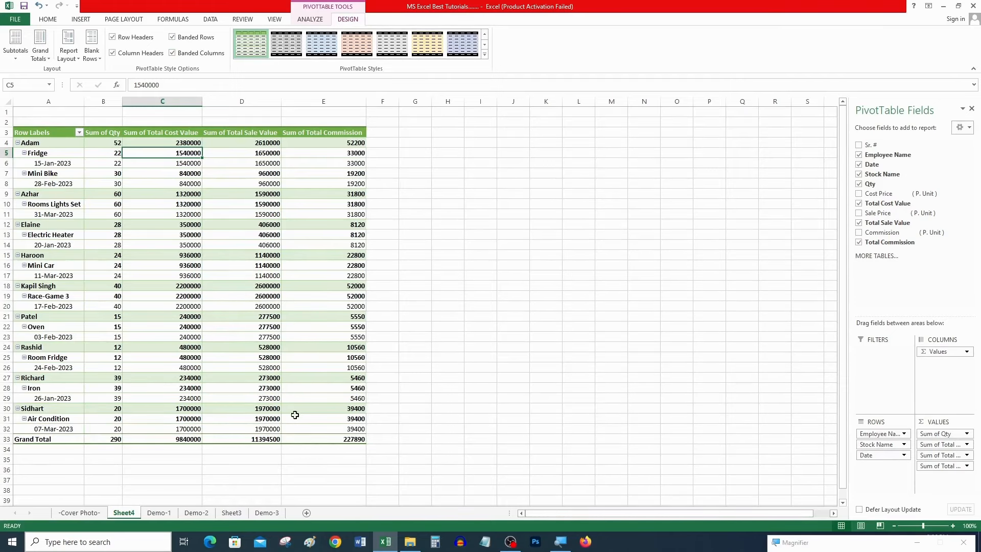
click(172, 53)
click(172, 38)
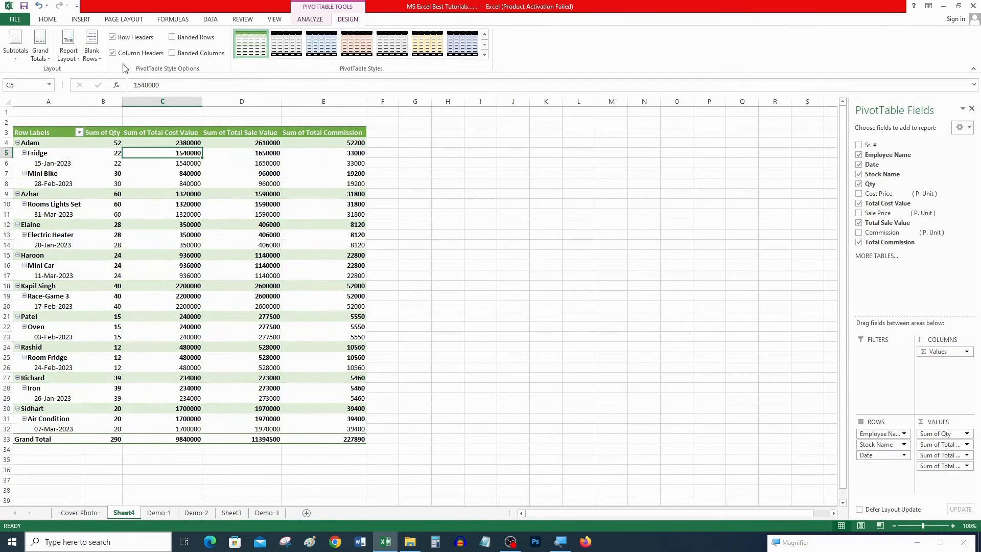
Try the PivotTable without Column Headers and without Row Headers formatting, turning each option back on.
click(113, 53)
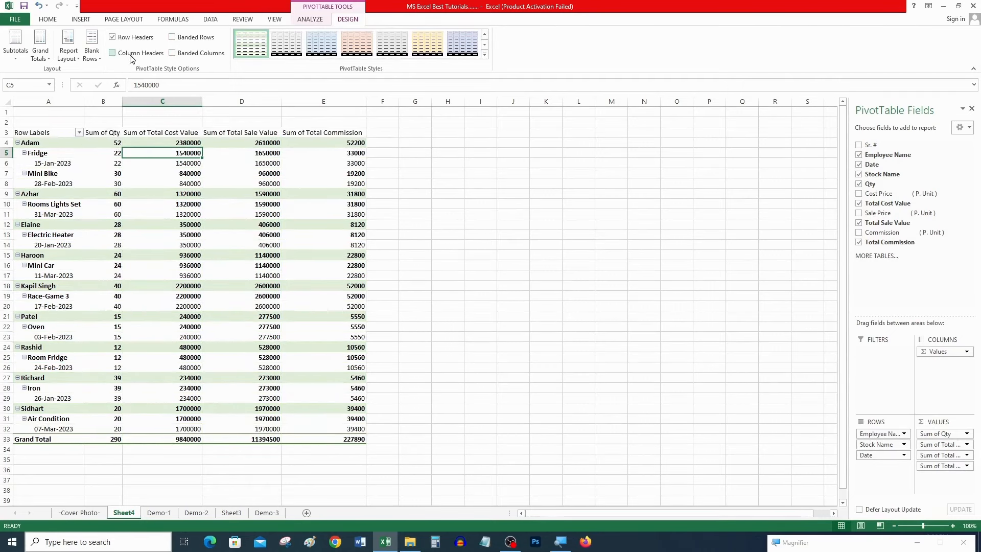
click(132, 56)
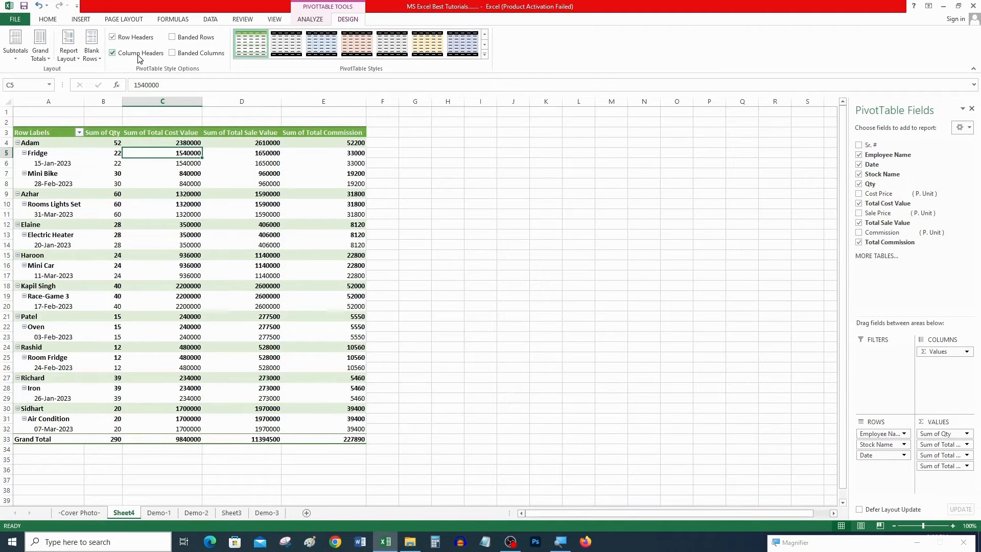
click(138, 58)
click(138, 57)
click(133, 40)
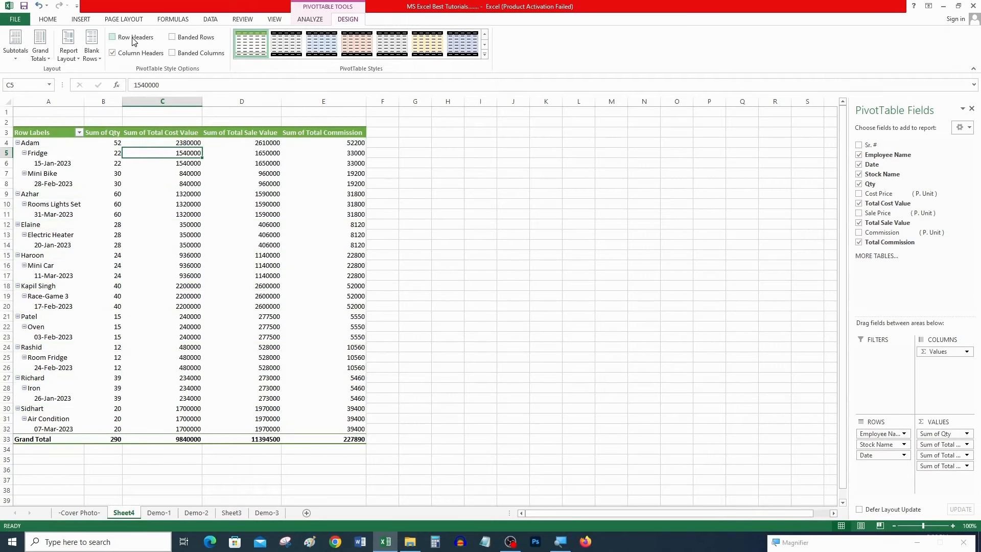
click(135, 41)
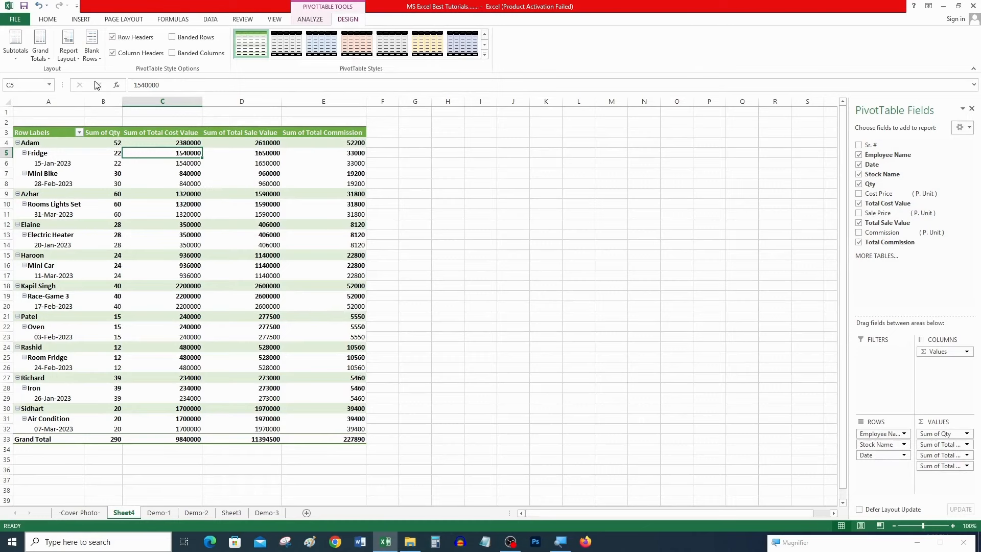
Try inserting a blank line after each item in the PivotTable and inspect the separation between the employee groups.
click(97, 60)
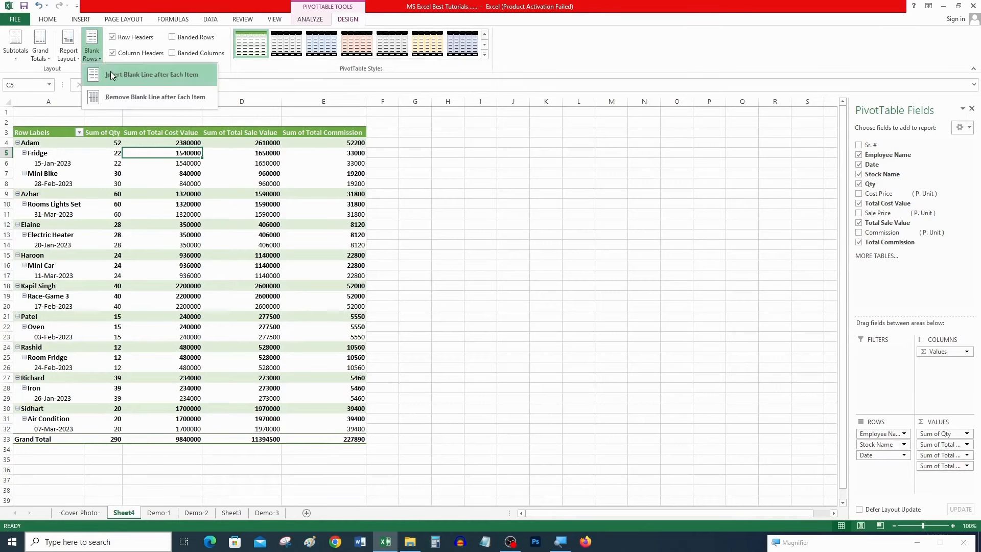
click(110, 74)
click(92, 54)
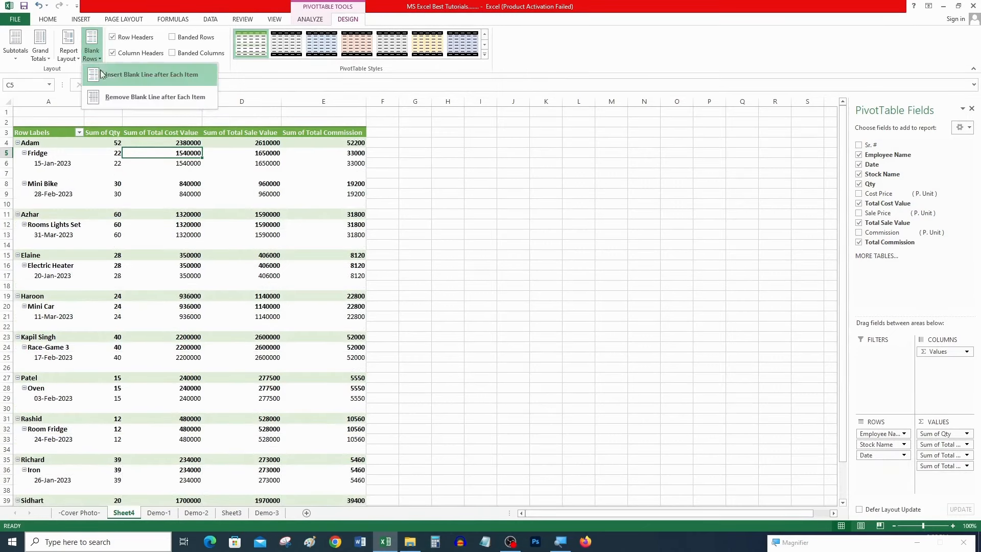
key(Escape)
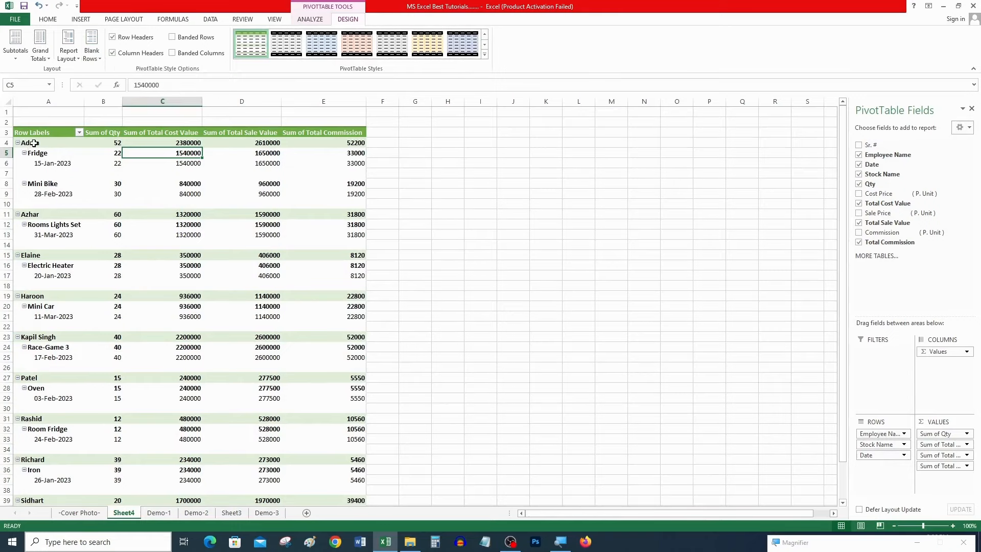
click(34, 143)
click(49, 156)
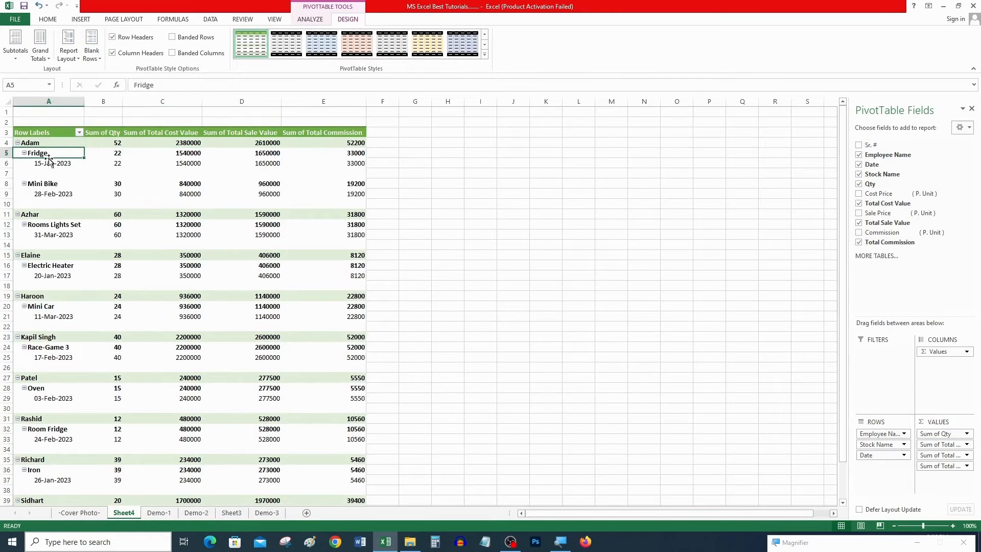
click(31, 205)
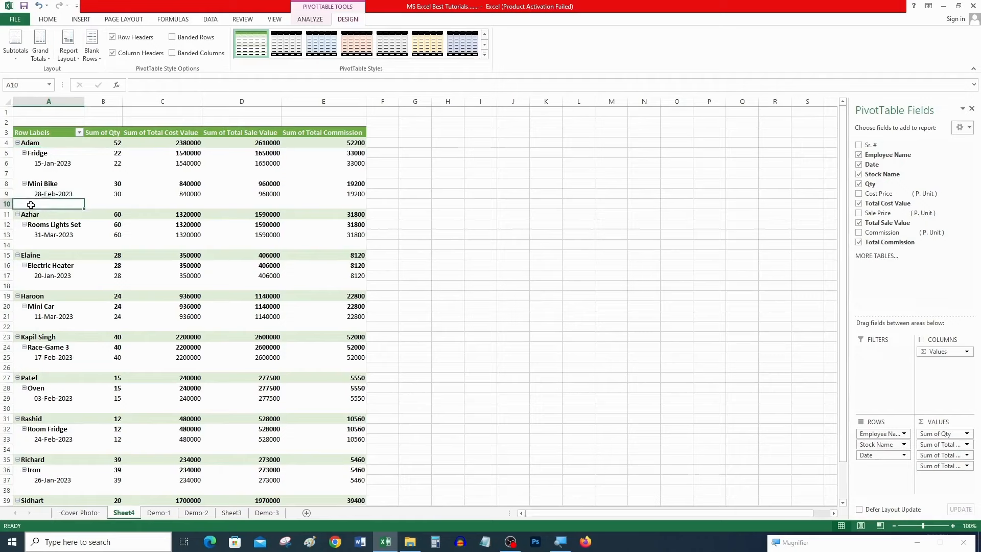
click(31, 216)
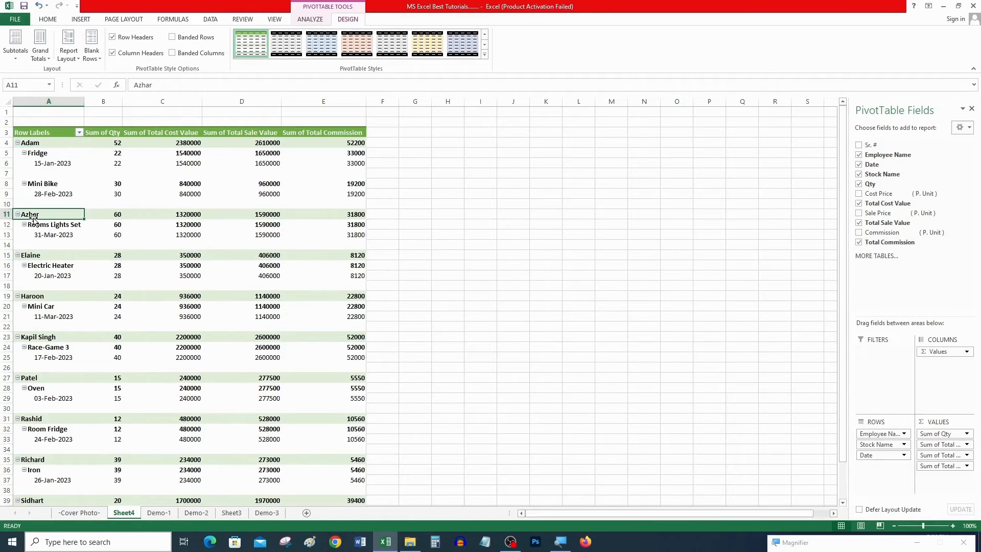
Point out the blank row 10 between two employee groups and remove the blank line after each item.
click(92, 56)
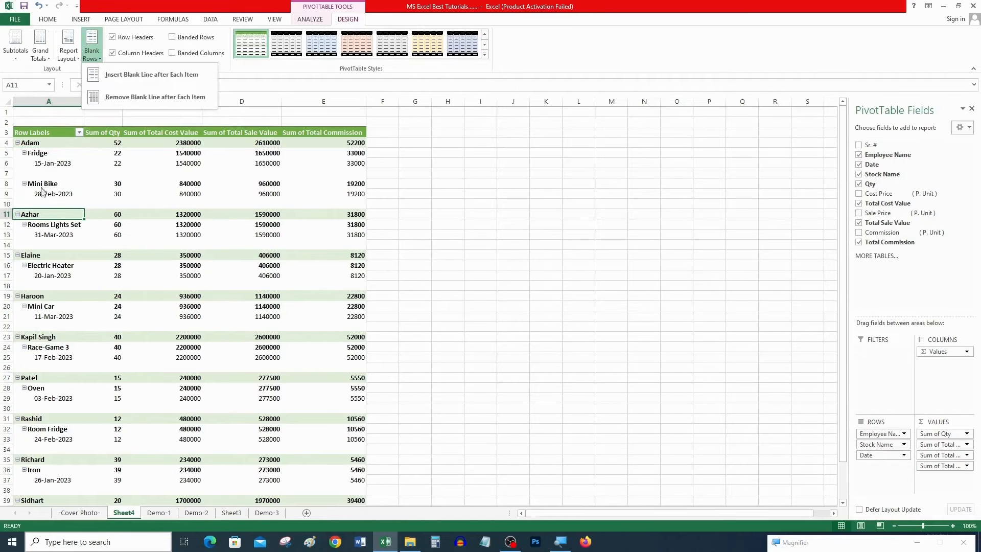
click(46, 205)
click(33, 205)
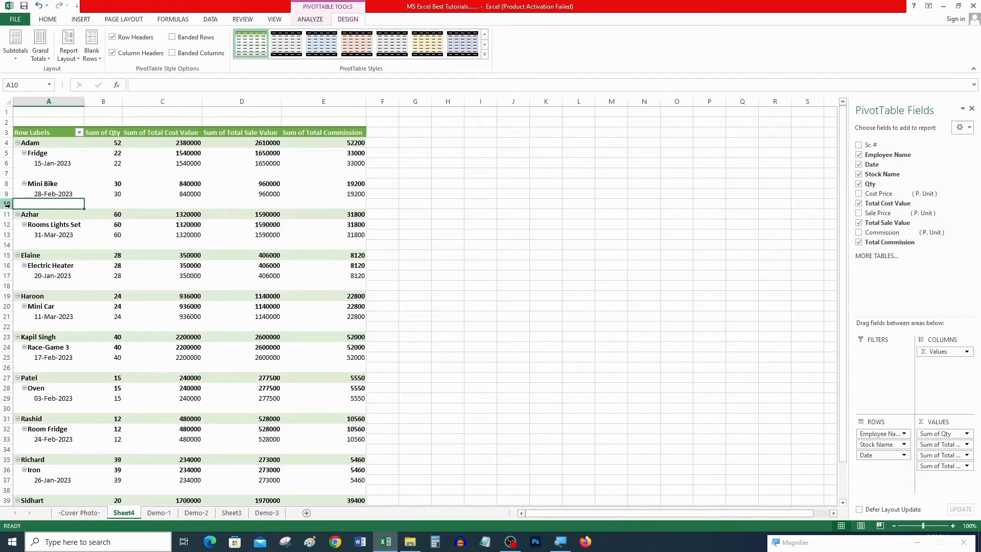
click(7, 204)
click(92, 54)
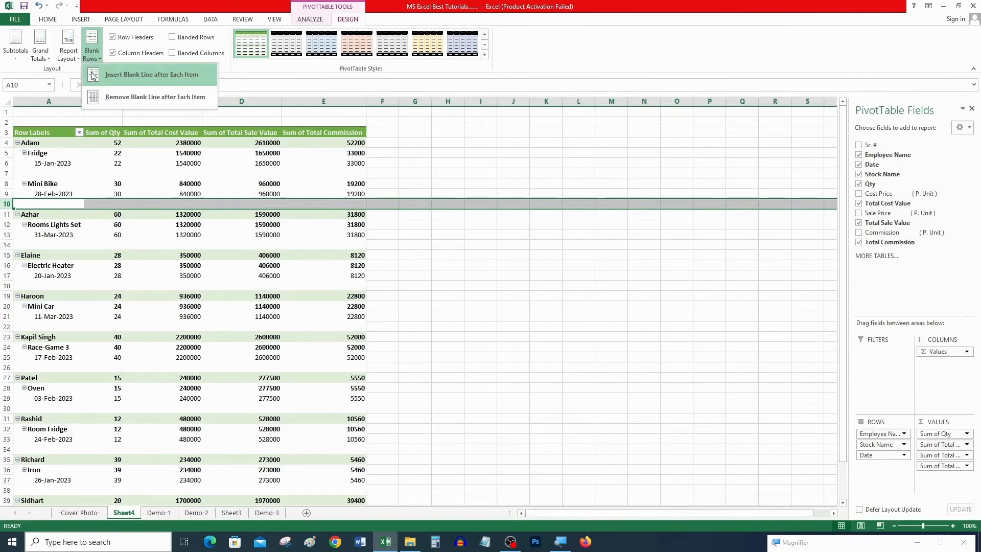
click(107, 97)
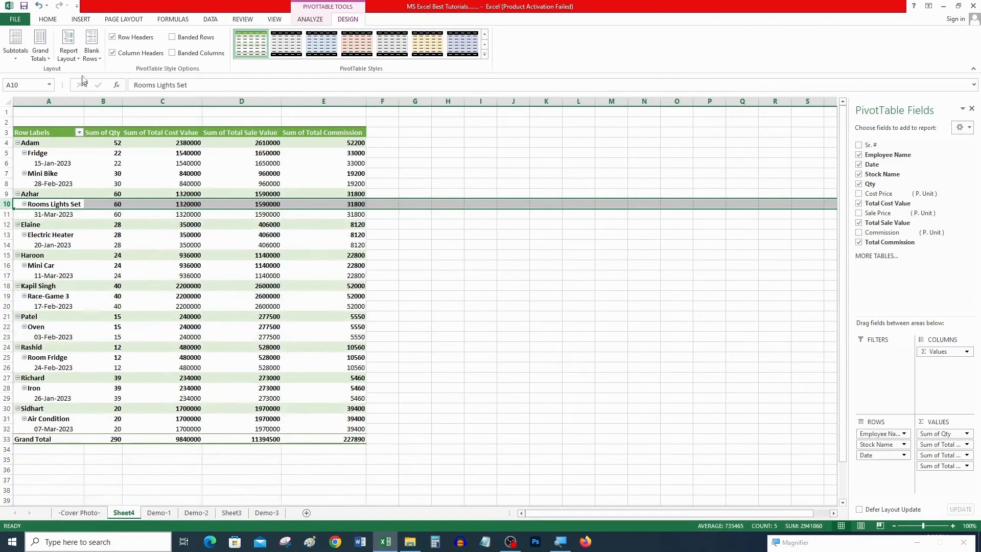
Insert a blank line after each item in the PivotTable again.
click(92, 54)
click(100, 75)
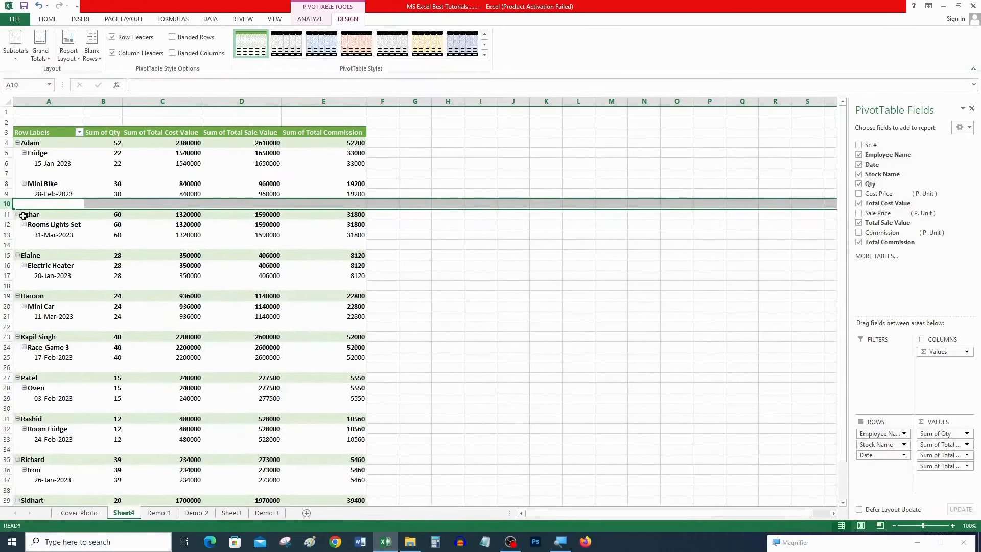
click(153, 235)
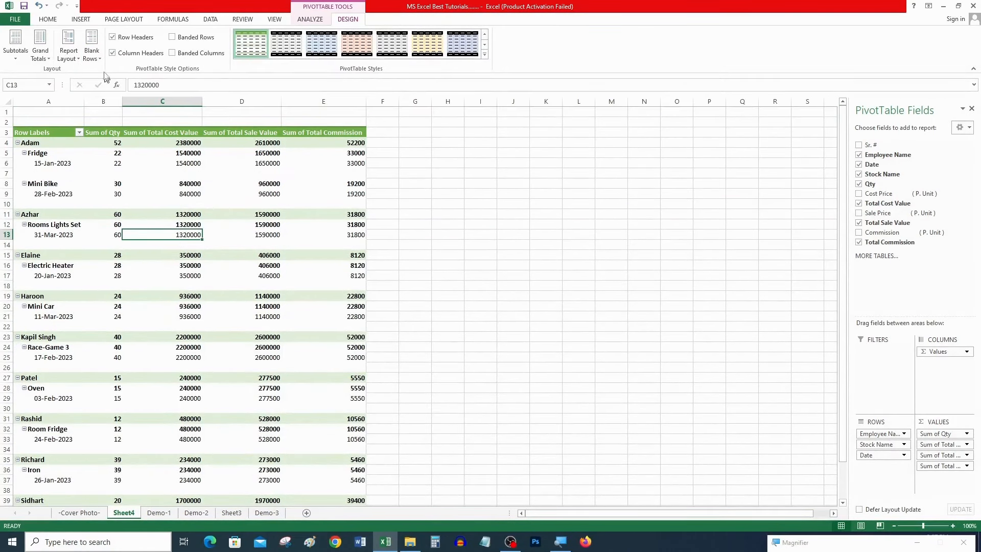
Try the PivotTable report layout in Outline Form and in Tabular Form.
click(69, 51)
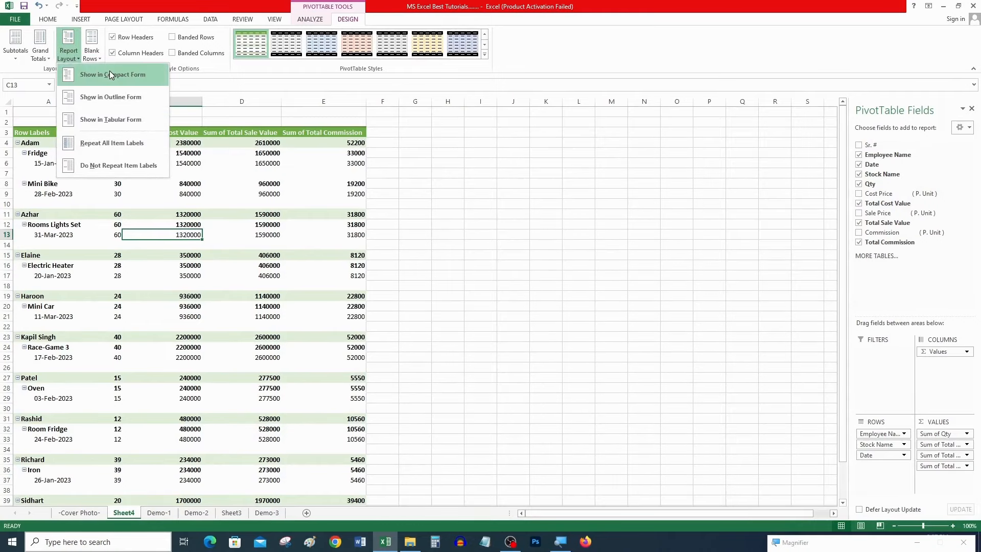
click(107, 97)
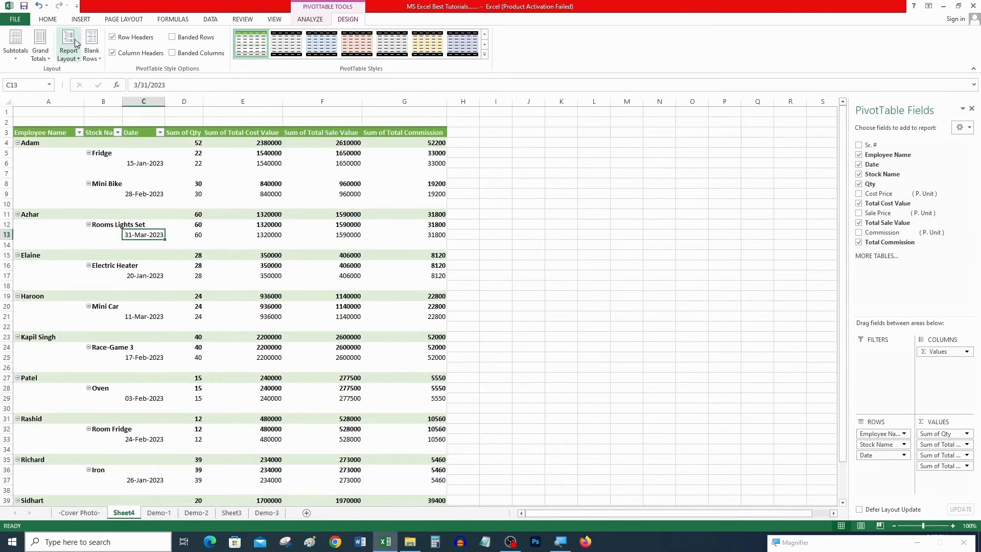
click(75, 61)
click(105, 119)
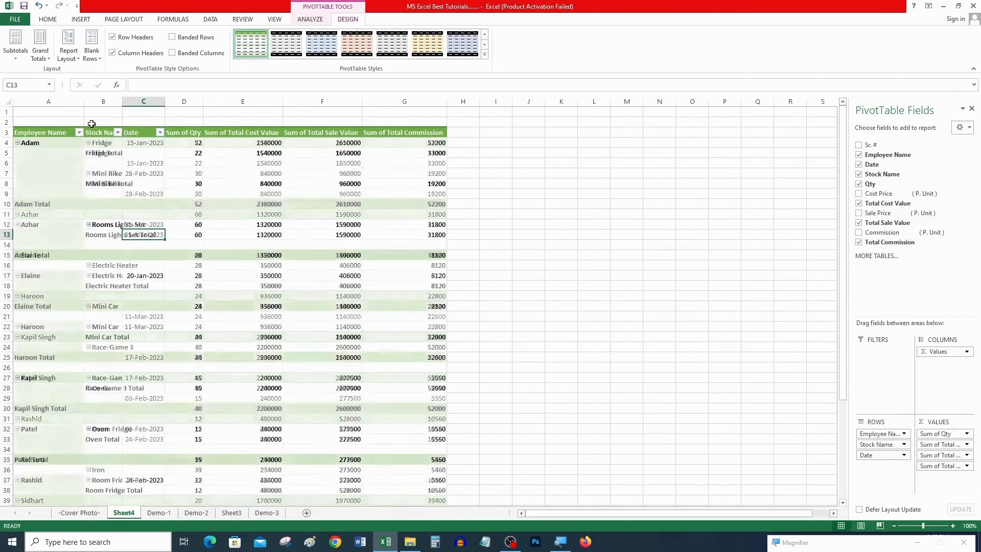
Try repeating all item labels in the tabular PivotTable and review the repeated employee names across the report.
click(74, 62)
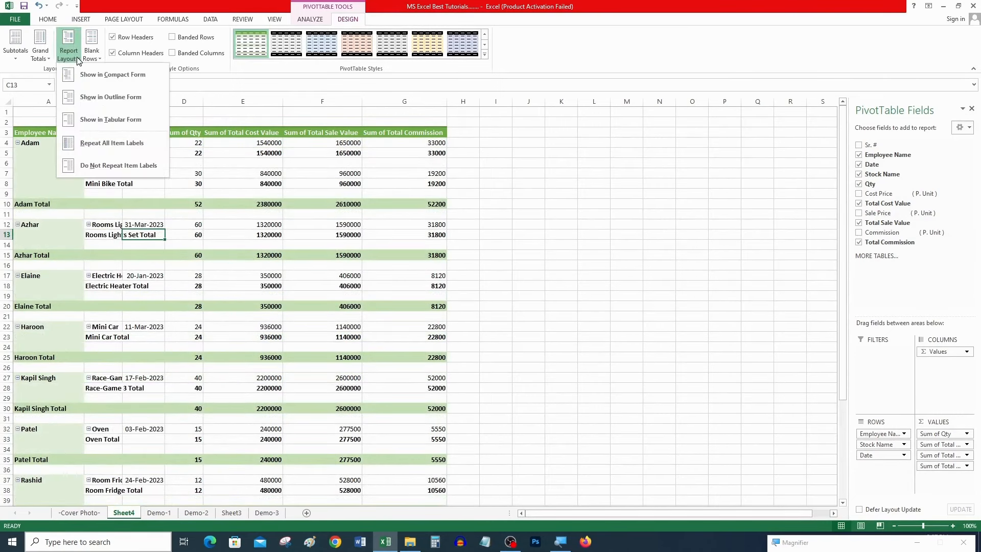
click(106, 146)
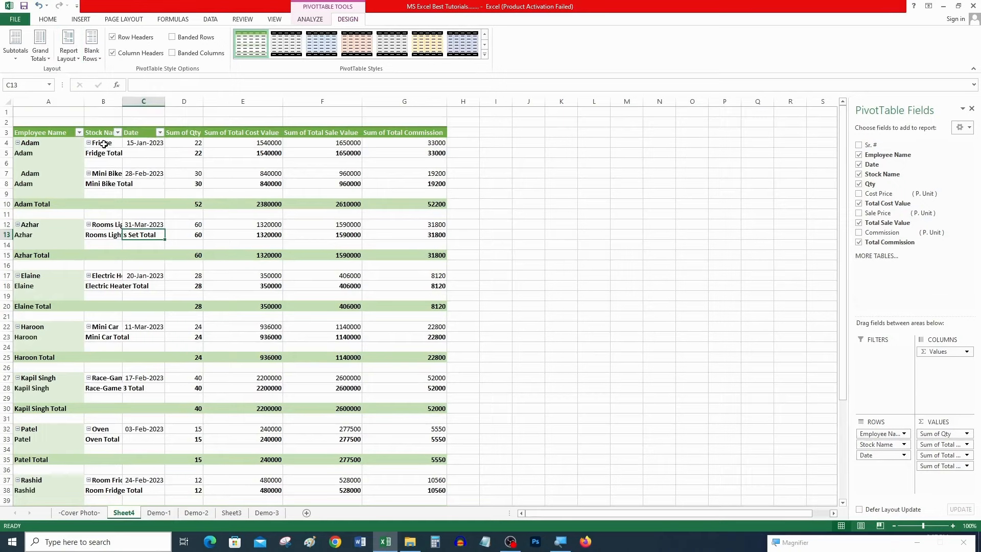
click(32, 173)
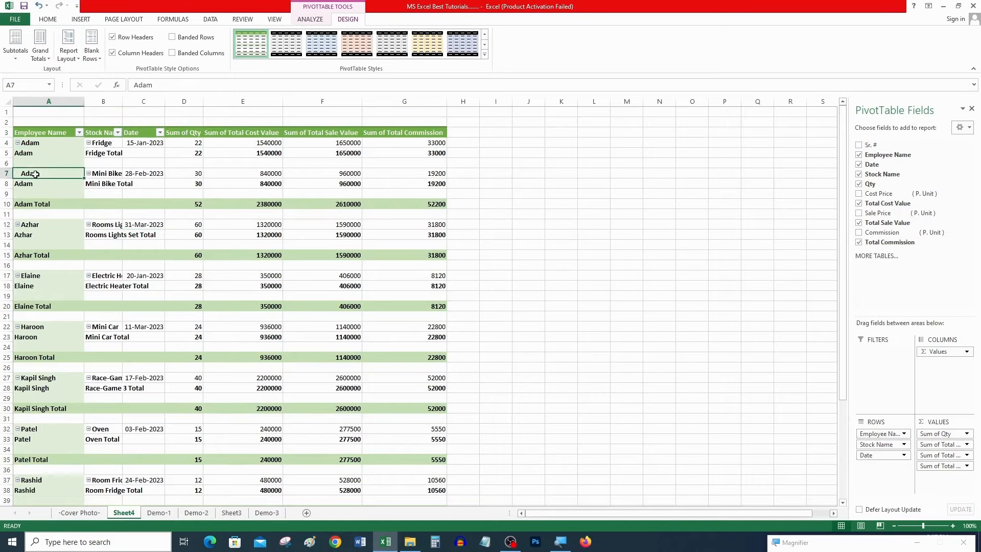
click(41, 146)
click(102, 151)
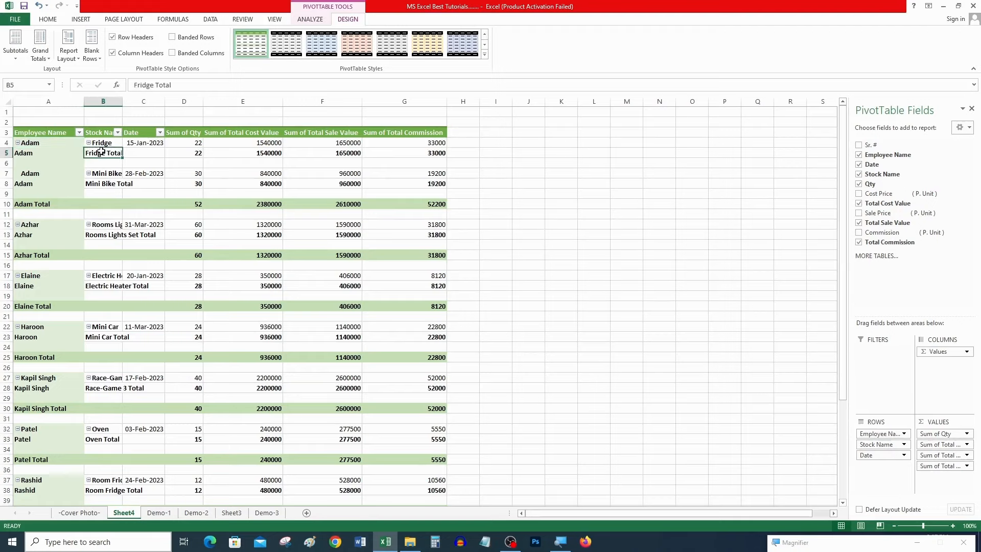
click(103, 174)
click(38, 153)
click(41, 174)
click(47, 132)
drag(47, 131, 415, 488)
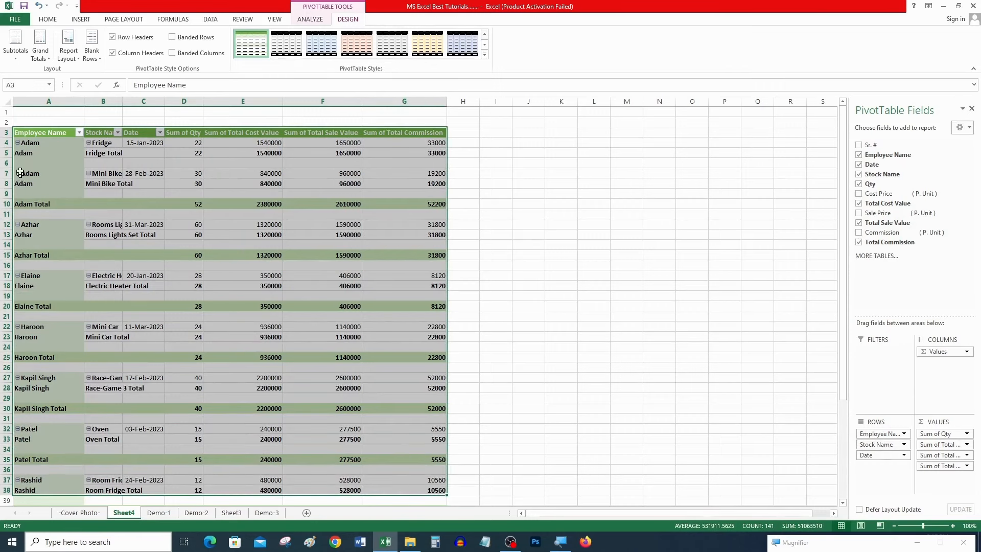
Turn off repeated item labels in the PivotTable and check the blank employee cells under the first name.
click(69, 60)
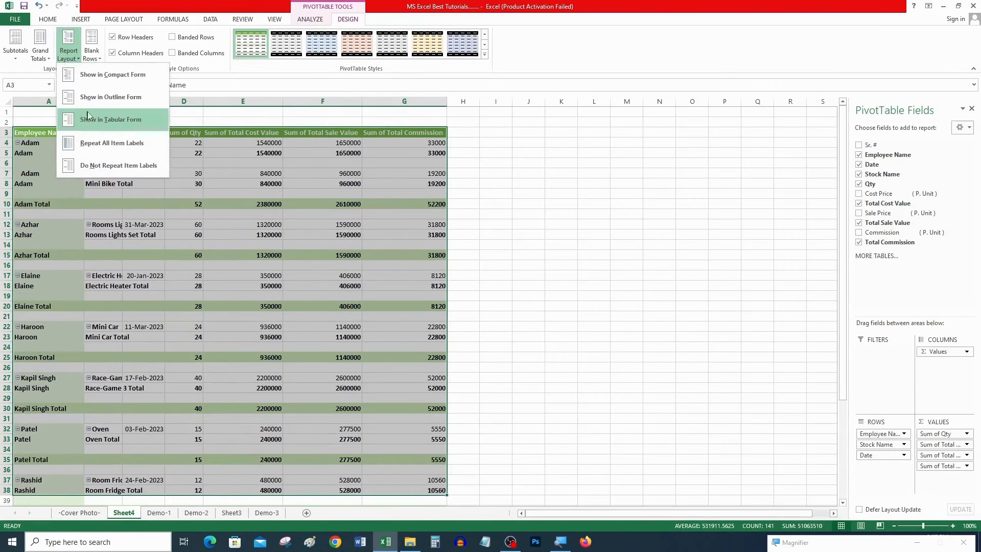
click(105, 166)
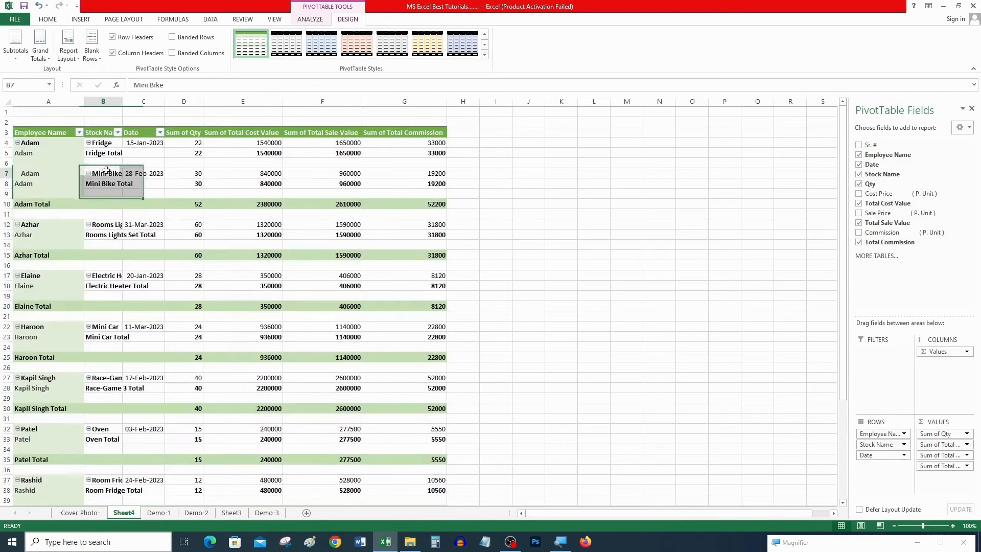
click(106, 172)
drag(38, 153, 48, 188)
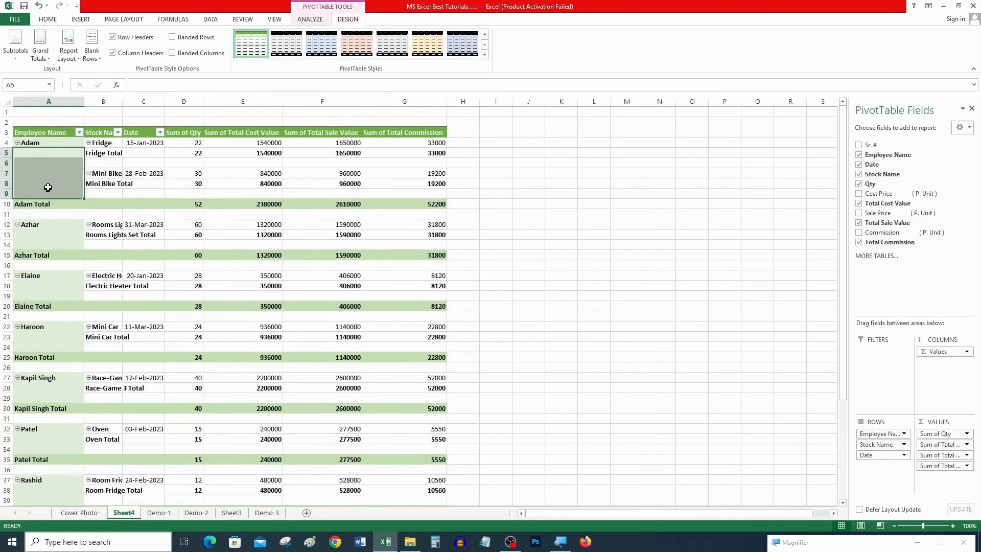
Show the PivotTable report in Outline Form.
click(91, 51)
click(70, 57)
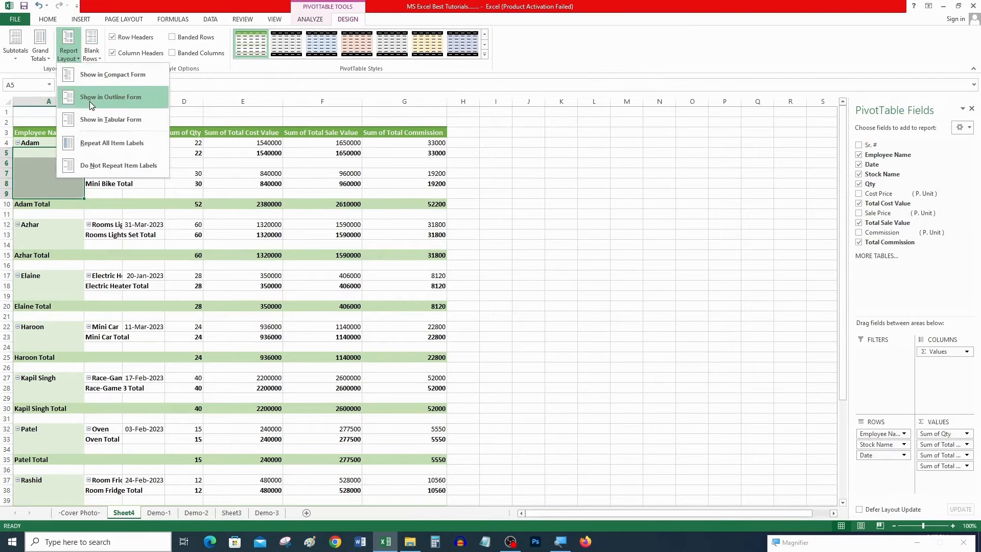
click(90, 101)
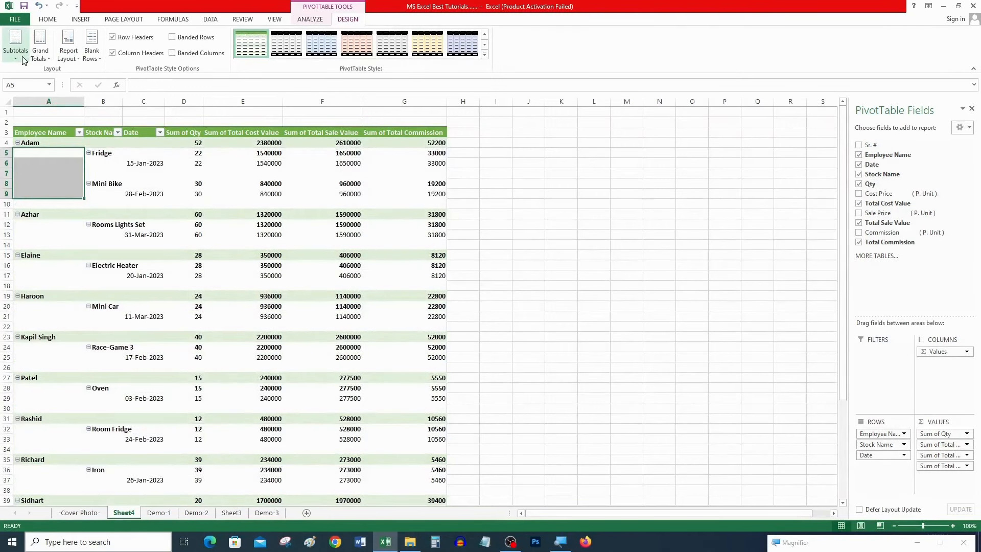
Try turning grand totals off for rows and columns and check the end of the PivotTable.
click(43, 57)
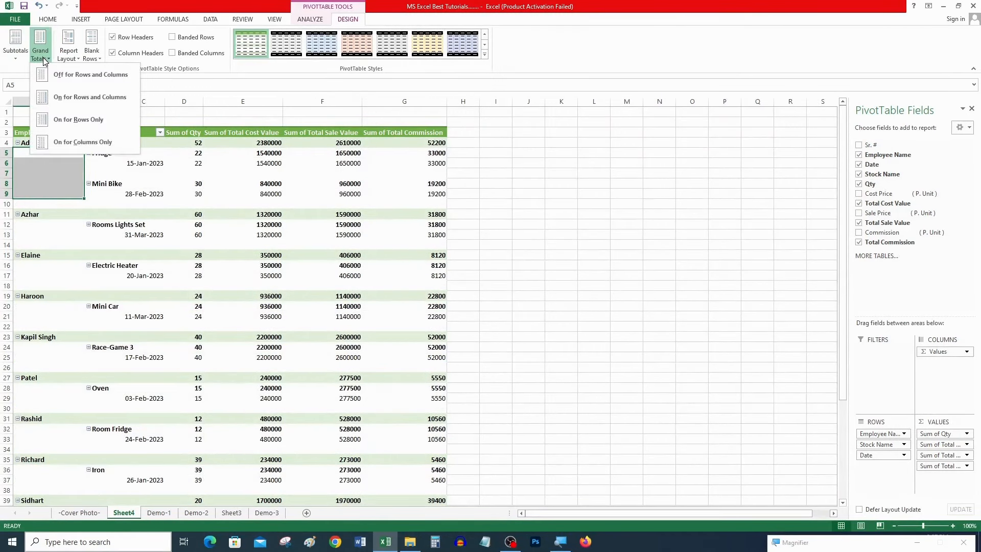
click(97, 80)
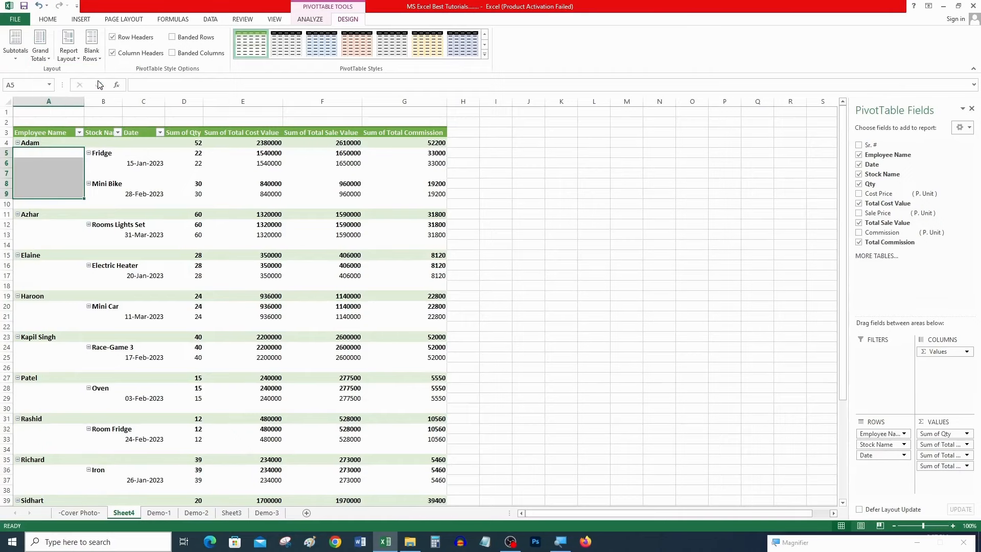
scroll(312, 280, down, 7)
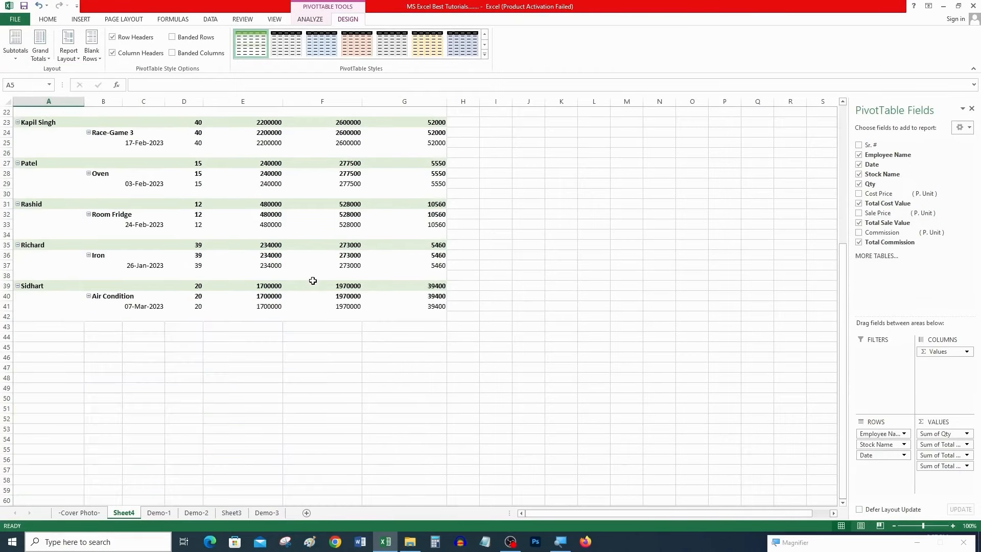
scroll(377, 313, up, 7)
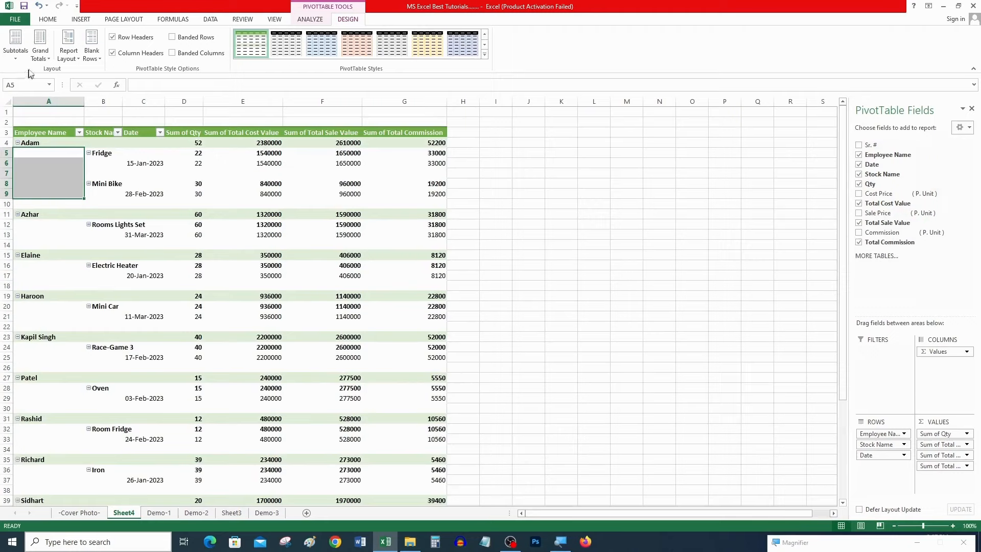
Turn grand totals on for rows and columns and check the Grand Total row at the end of the PivotTable.
click(41, 51)
click(86, 98)
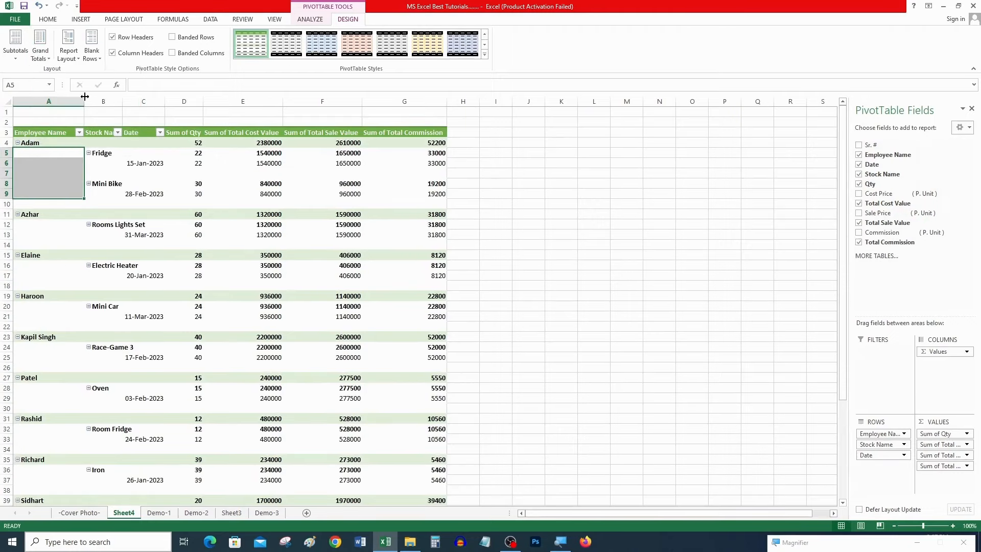
drag(197, 144, 405, 132)
scroll(405, 148, down, 8)
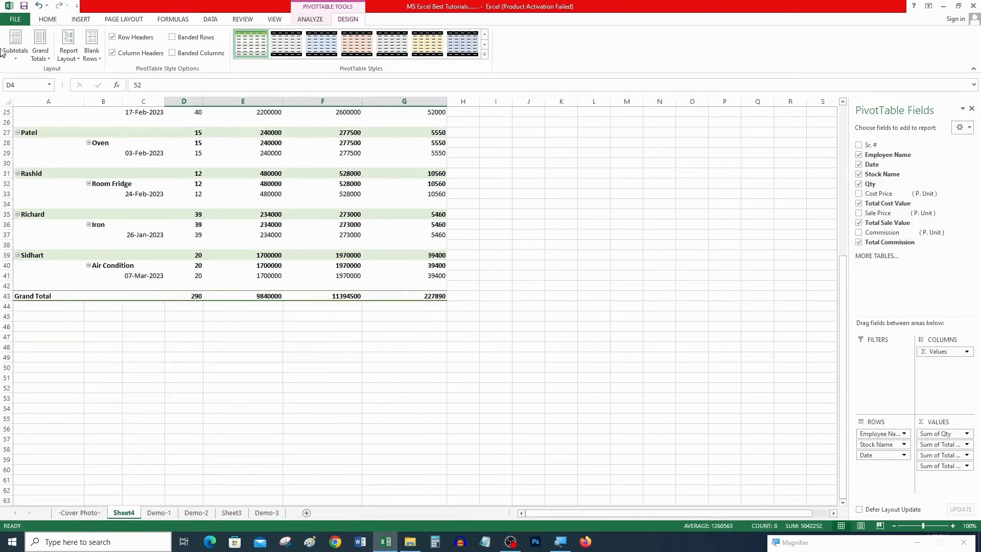
Set grand totals to On for Rows Only and review the PivotTable from its end up to the headers.
click(40, 51)
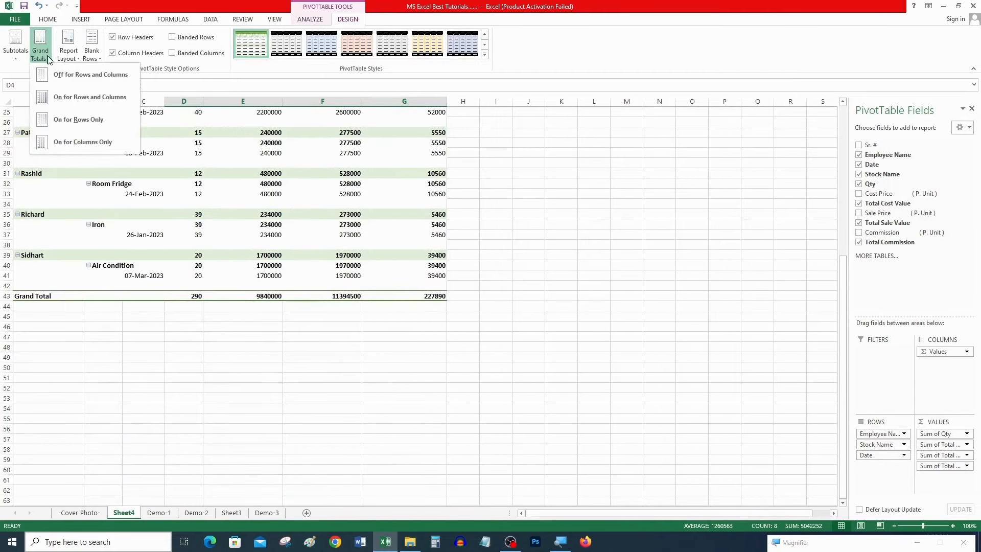
click(83, 123)
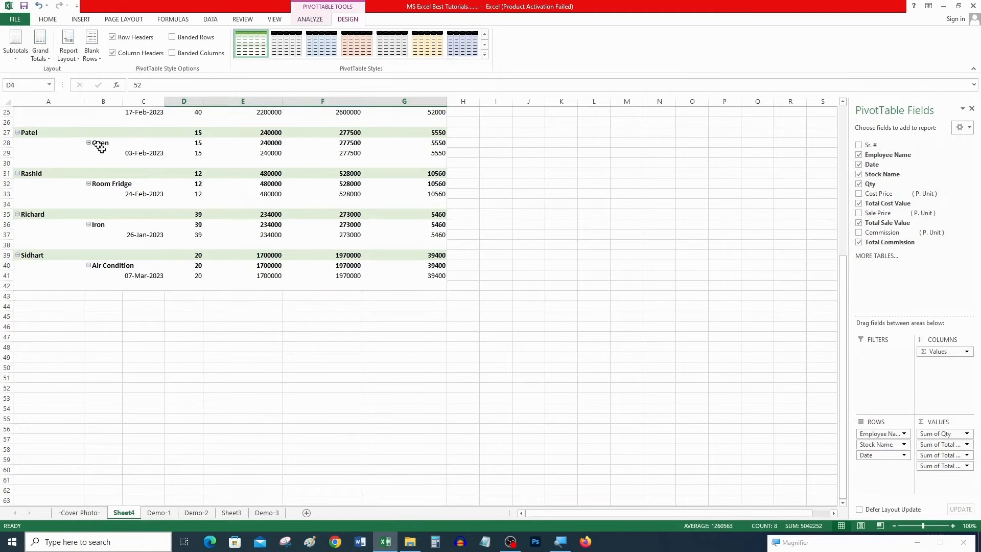
scroll(143, 229, up, 8)
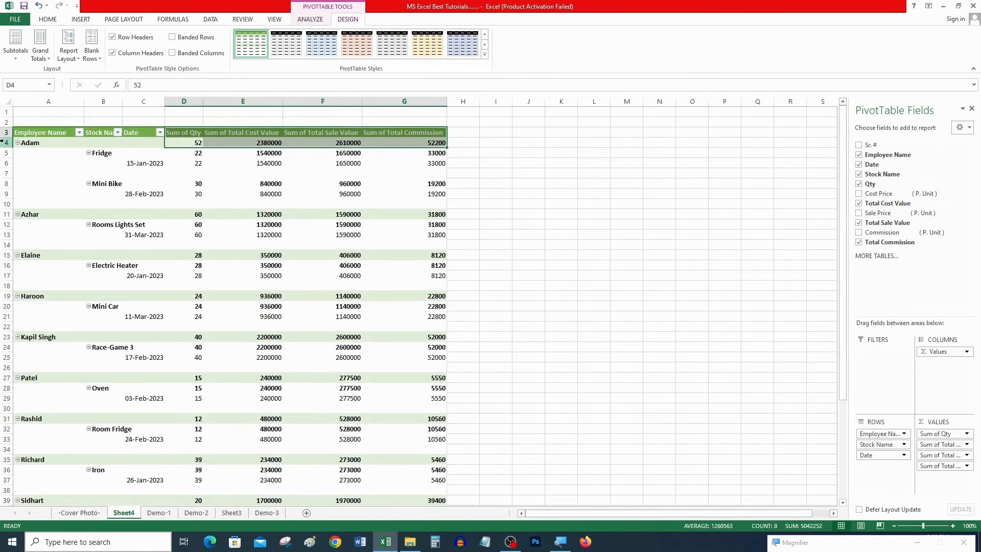
Set grand totals to On for Columns Only and check the Grand Total row at the end of the PivotTable.
click(41, 46)
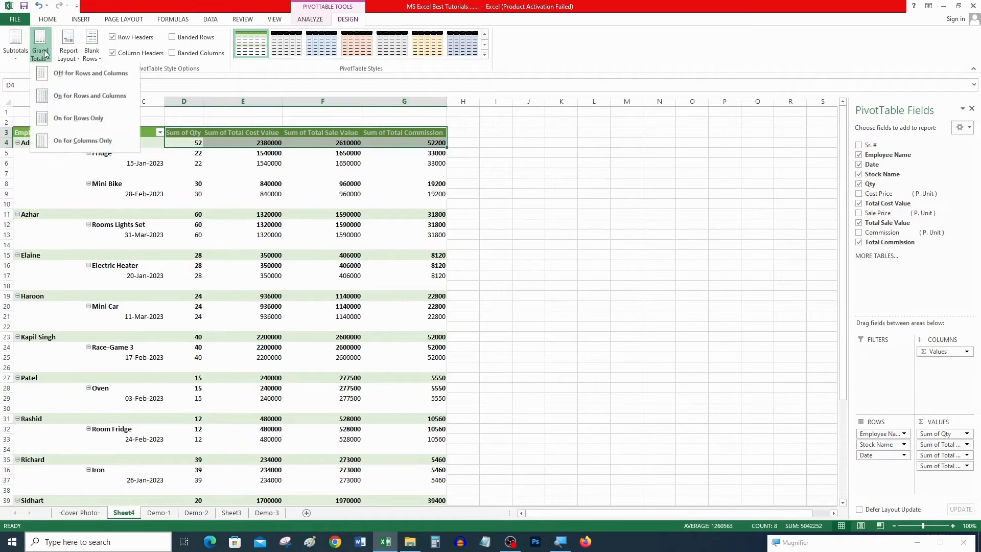
click(70, 143)
scroll(232, 226, down, 2)
scroll(231, 226, down, 4)
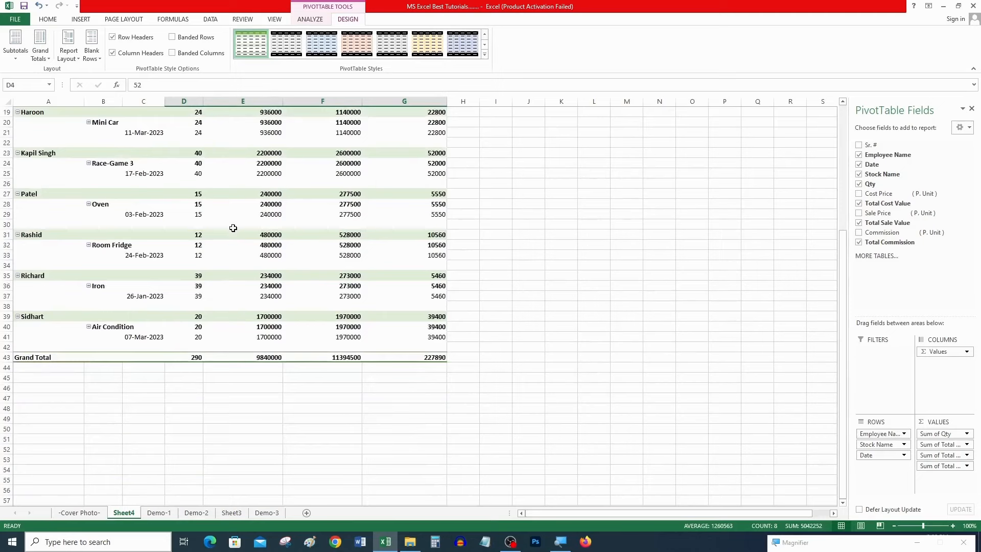
click(280, 357)
click(405, 357)
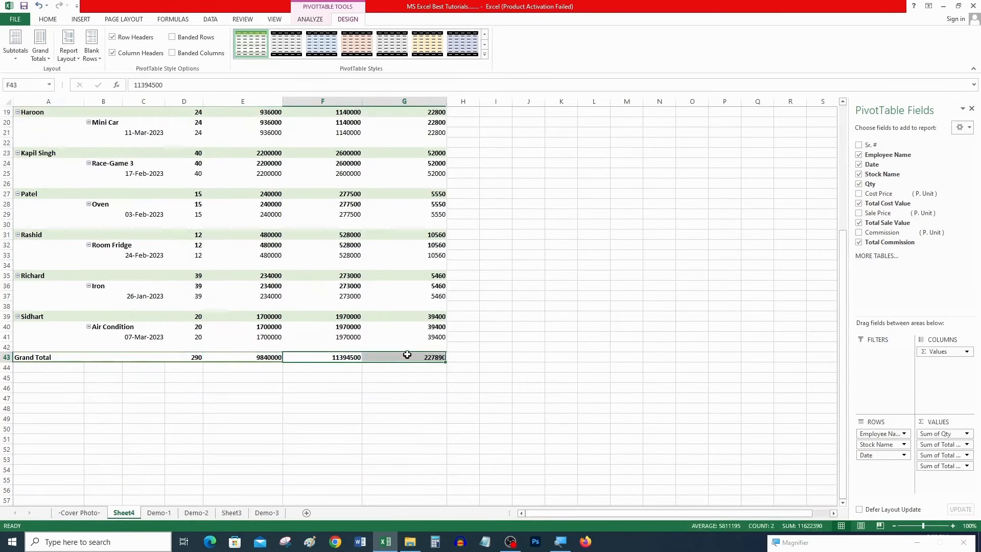
scroll(358, 317, up, 6)
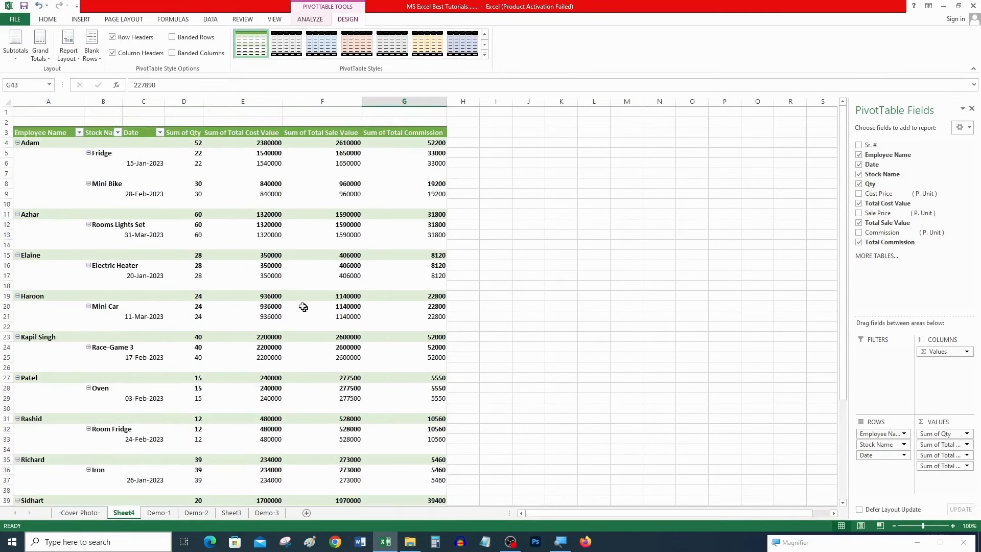
click(191, 145)
scroll(368, 246, down, 7)
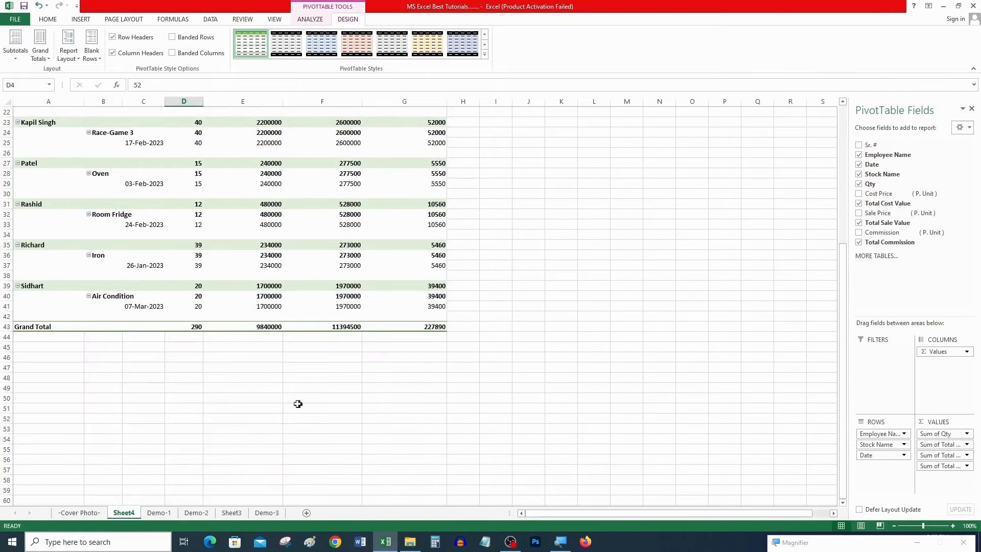
scroll(96, 171, up, 7)
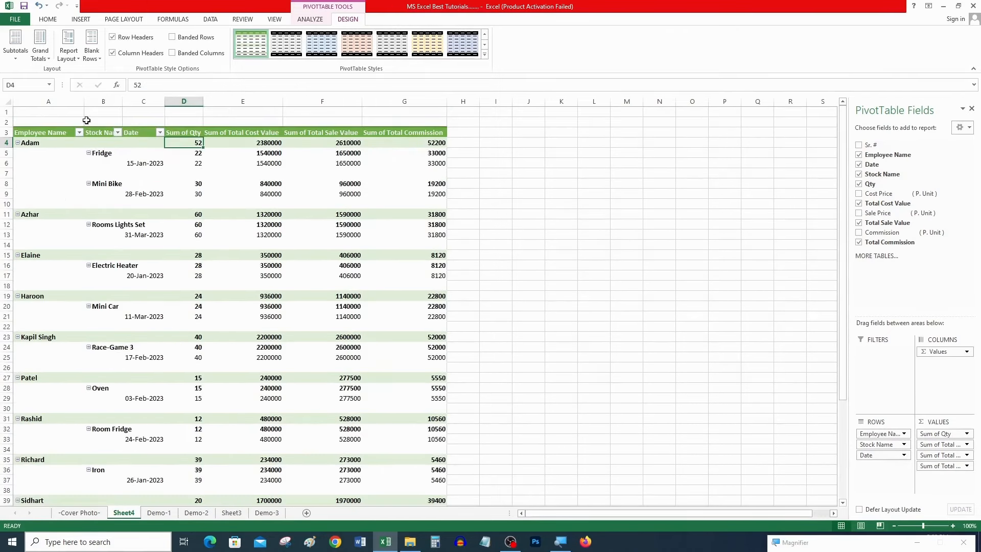
Turn off all subtotals in the PivotTable and review the report down to its end.
click(16, 58)
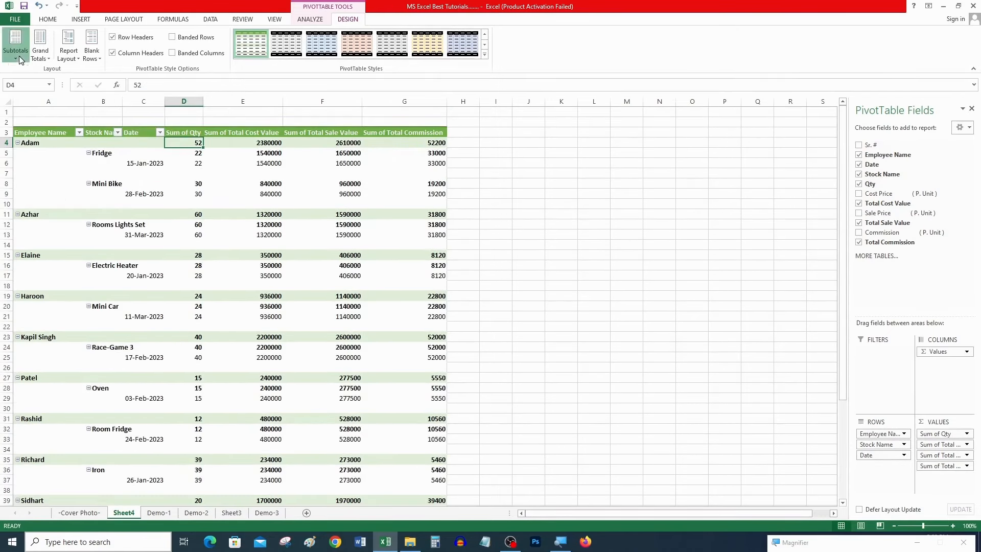
click(205, 160)
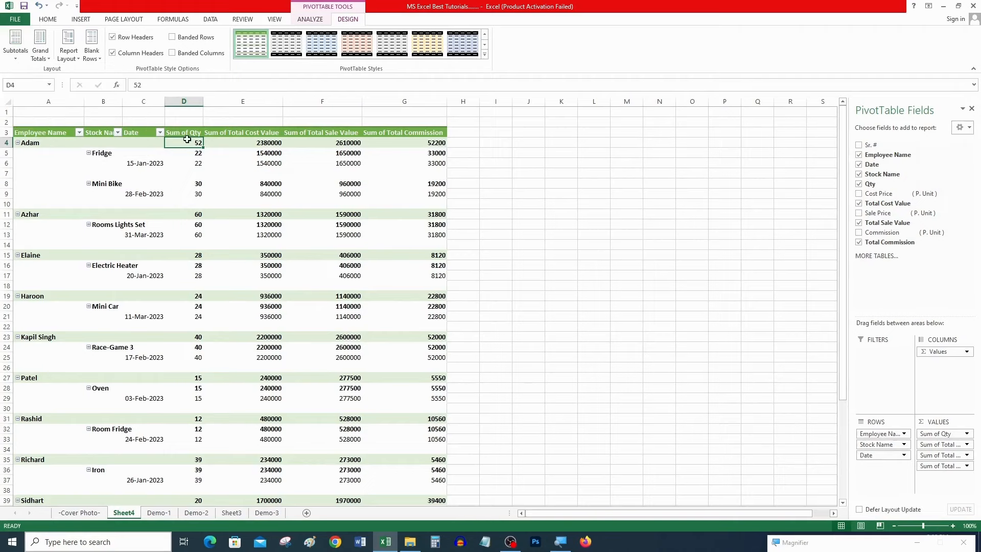
drag(188, 140, 404, 140)
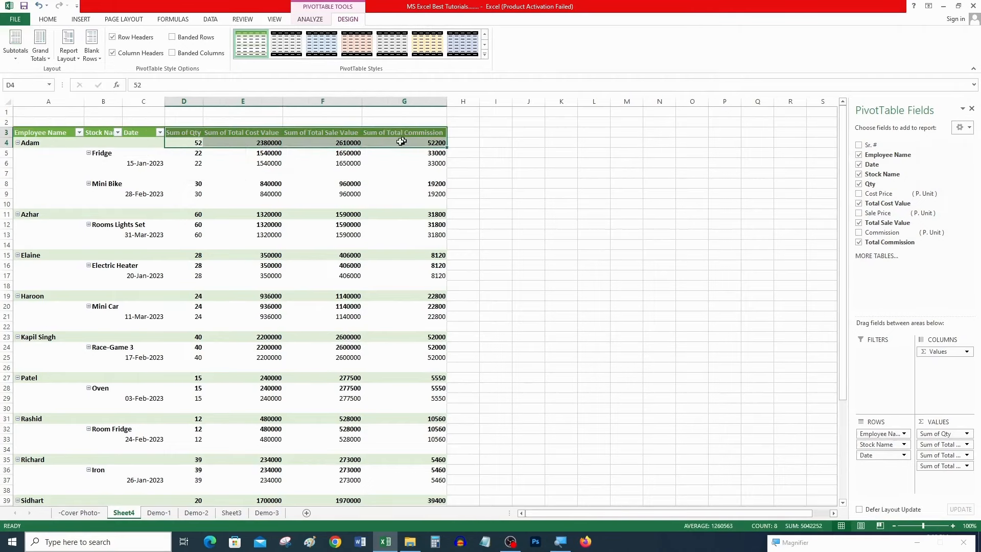
click(30, 146)
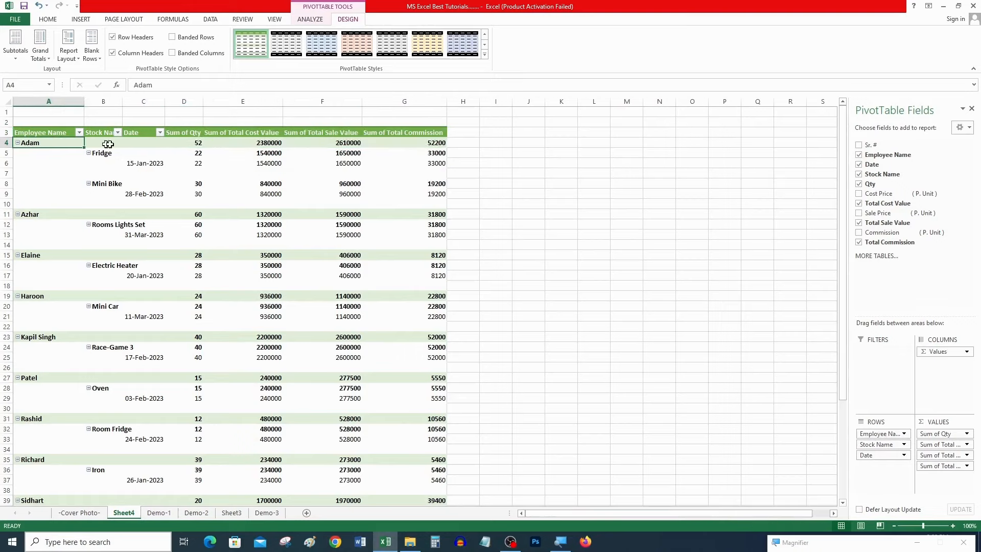
click(338, 143)
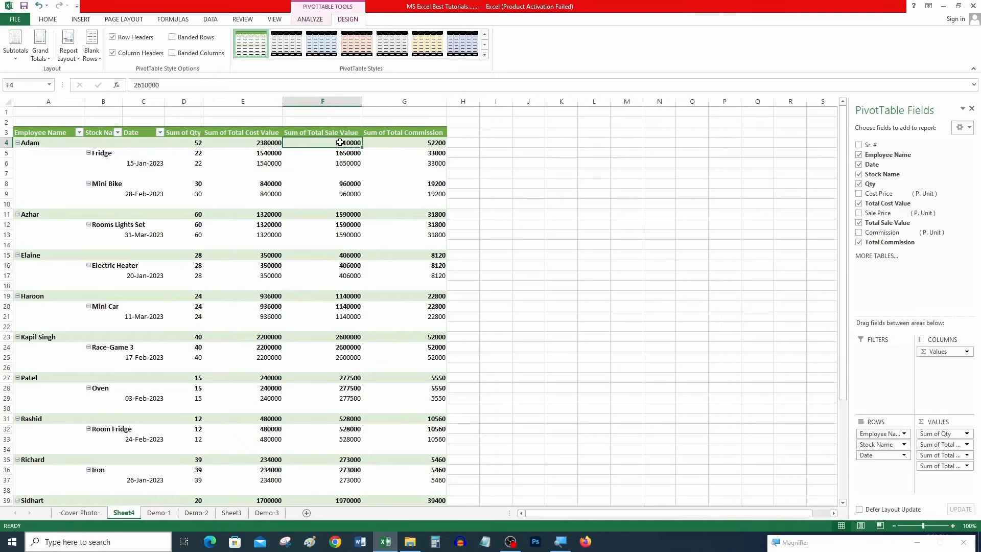
click(16, 48)
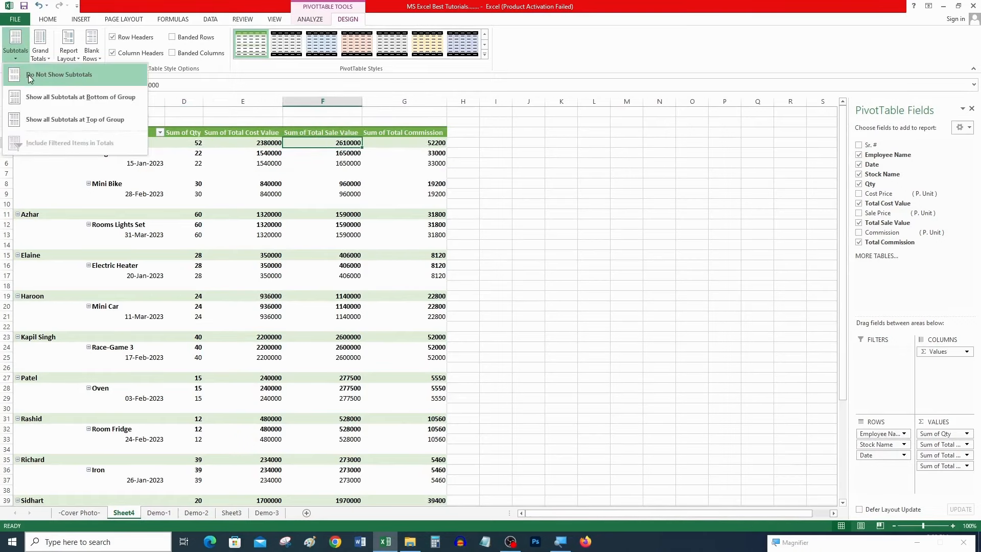
click(29, 74)
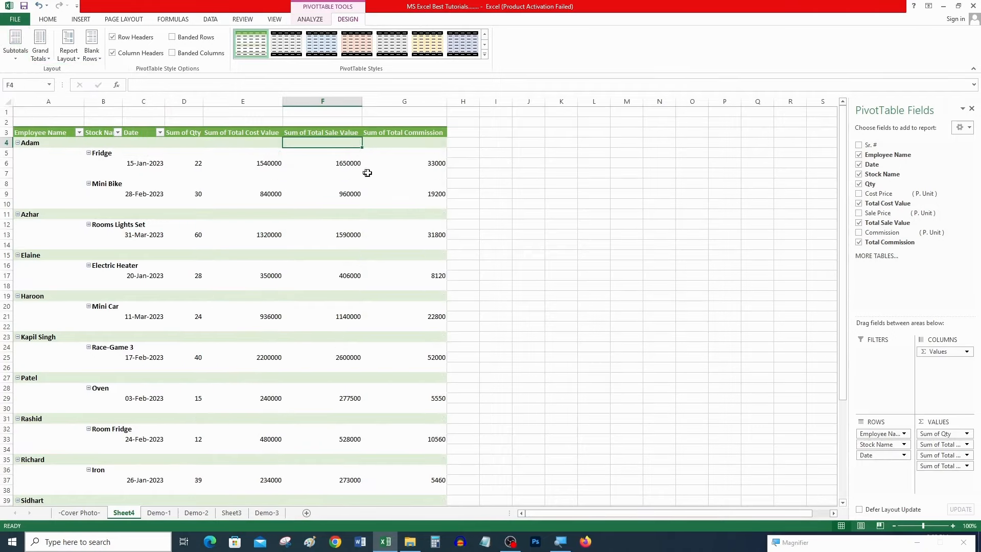
scroll(393, 253, down, 5)
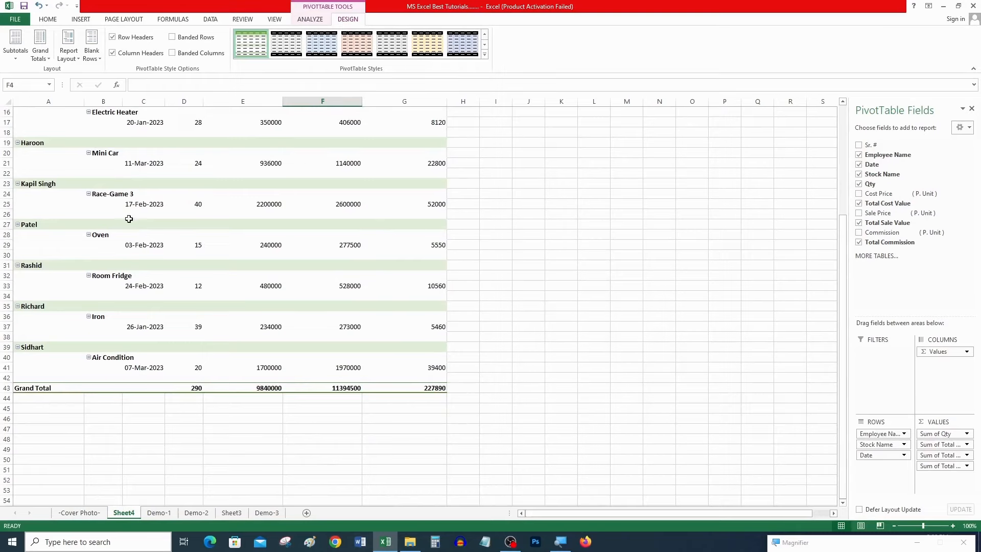
scroll(129, 219, up, 5)
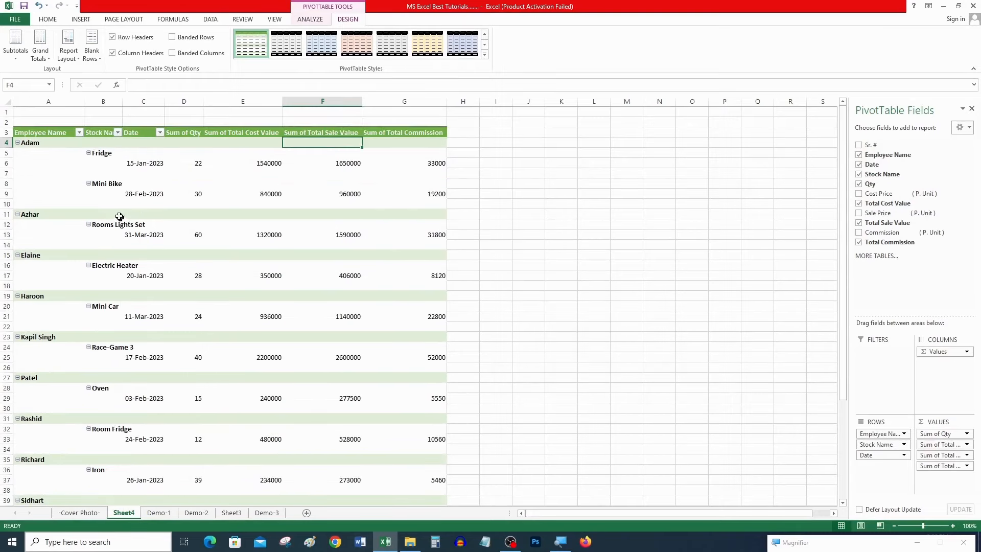
Show all subtotals at the top of each group in the PivotTable.
click(55, 144)
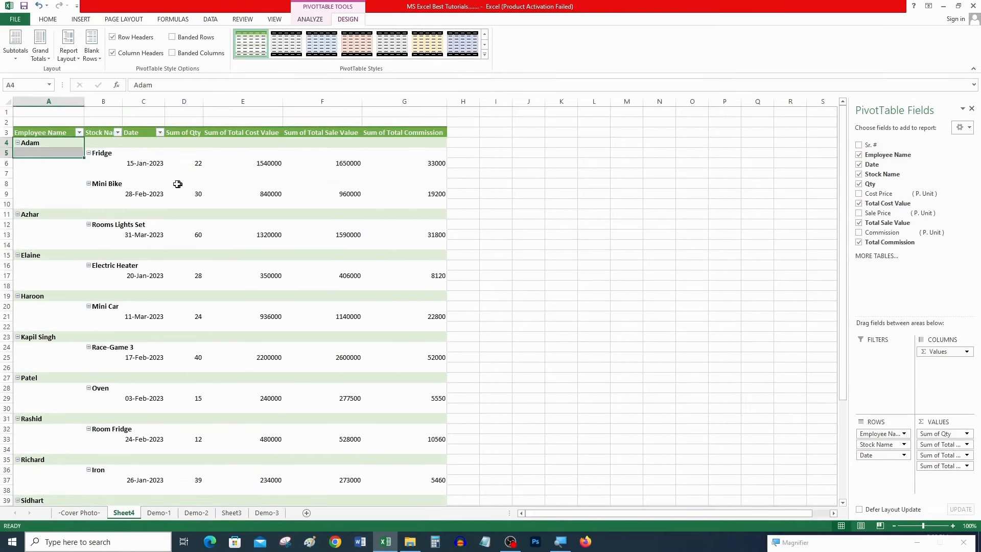
click(16, 51)
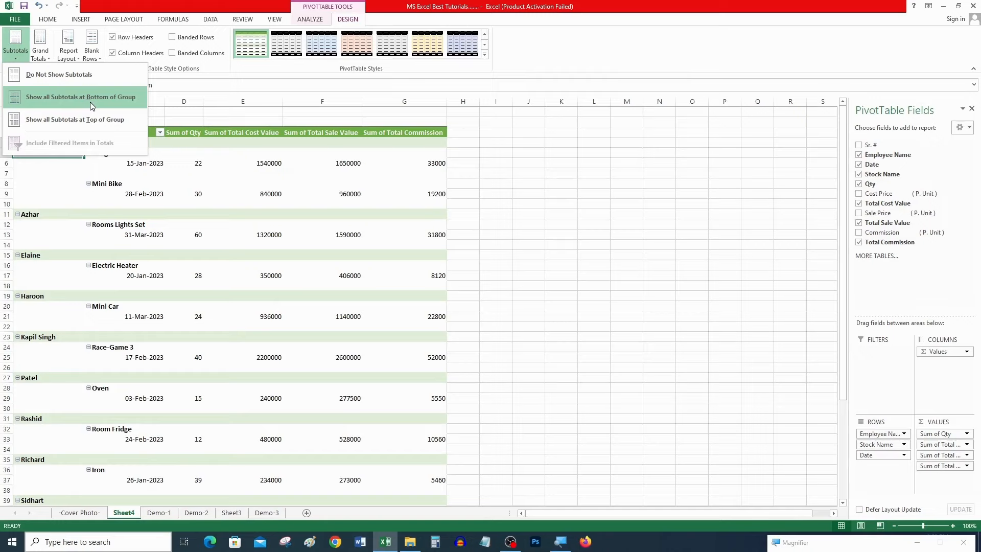
click(92, 123)
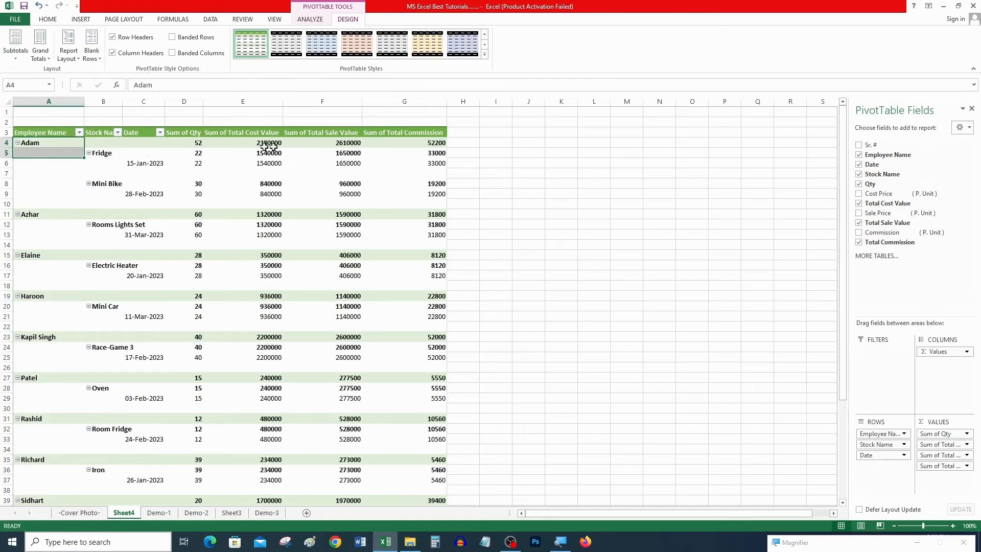
Show all subtotals at the bottom of each group and check the Fridge Total and Mini Bike Total rows.
click(16, 50)
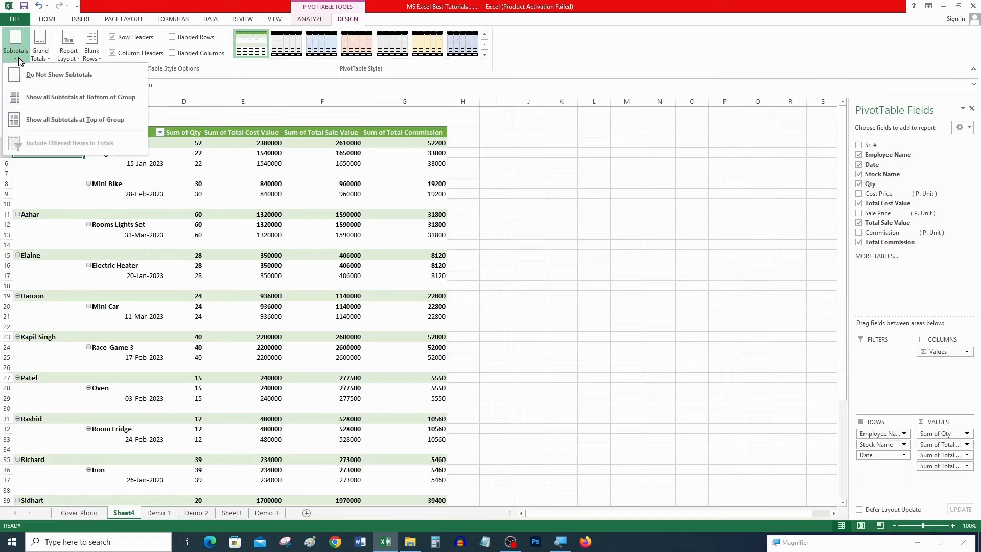
click(59, 100)
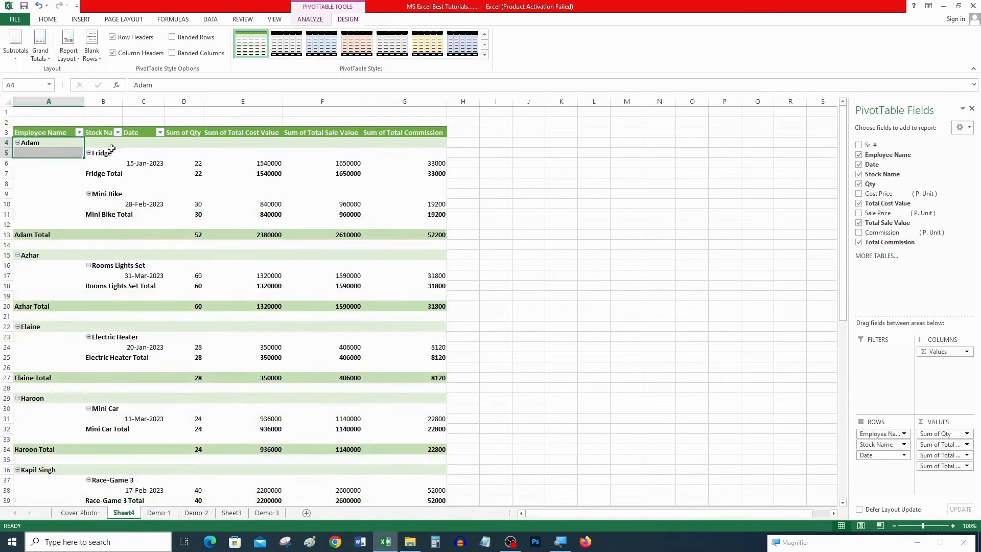
click(126, 164)
click(220, 174)
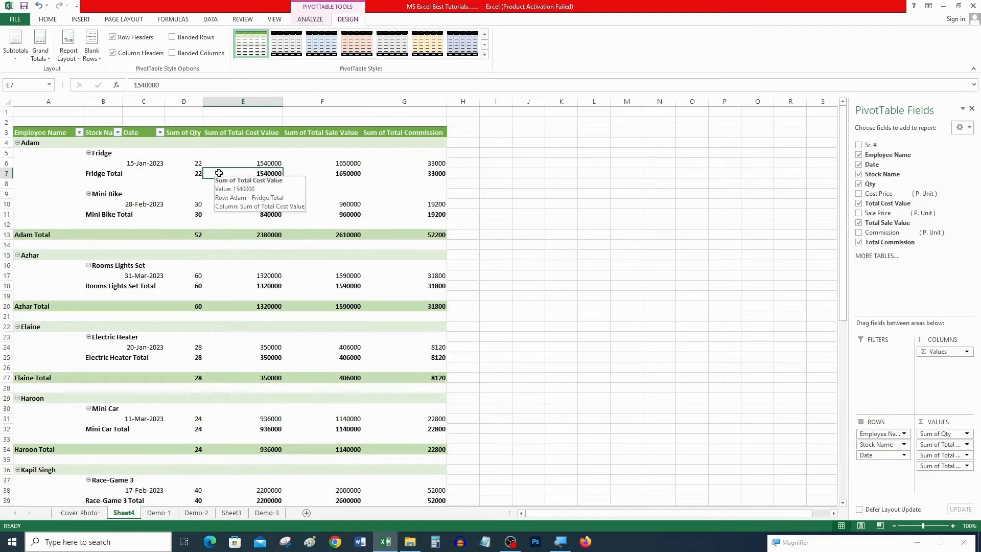
drag(106, 174, 383, 174)
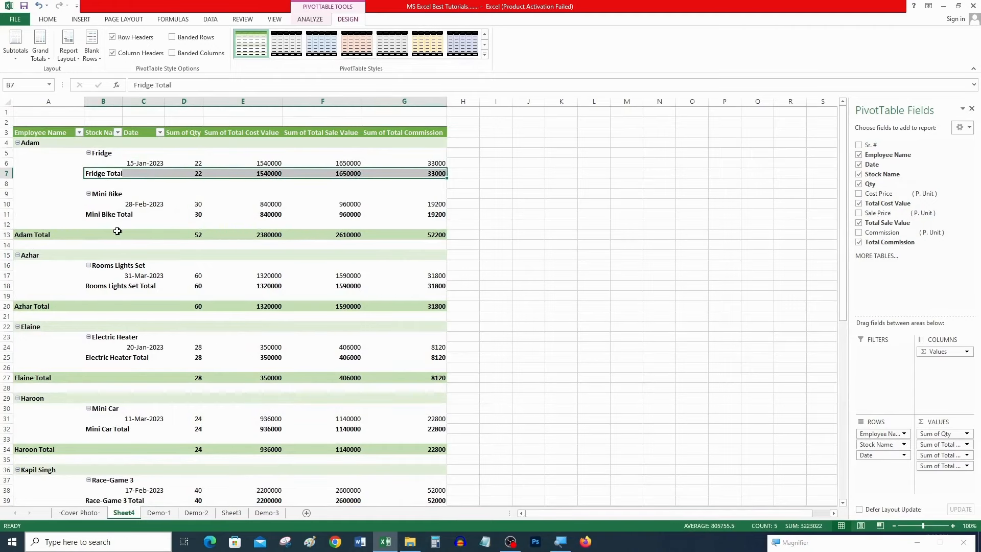
click(109, 215)
drag(140, 217, 401, 212)
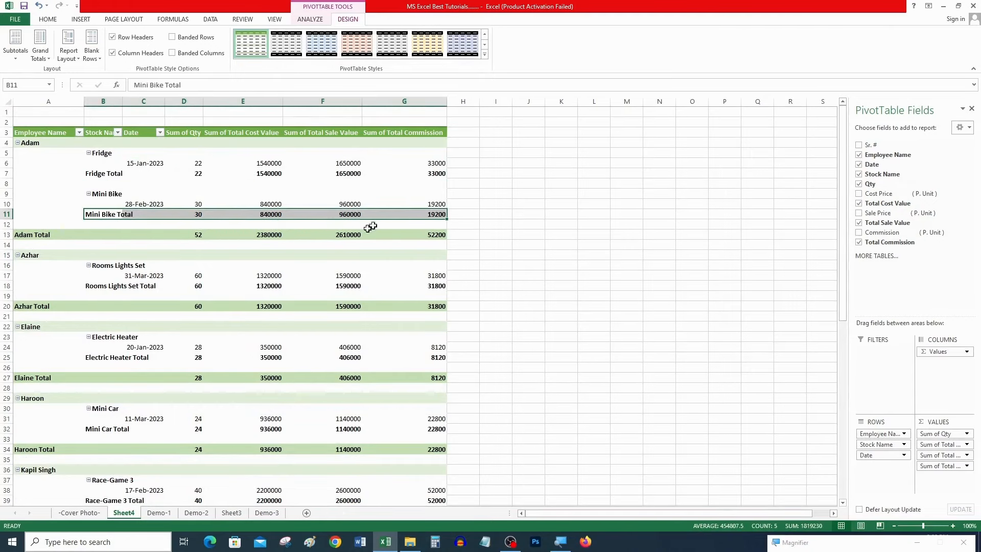
Examine the first employee's total row and the Grand Total row at the end of the PivotTable.
click(28, 144)
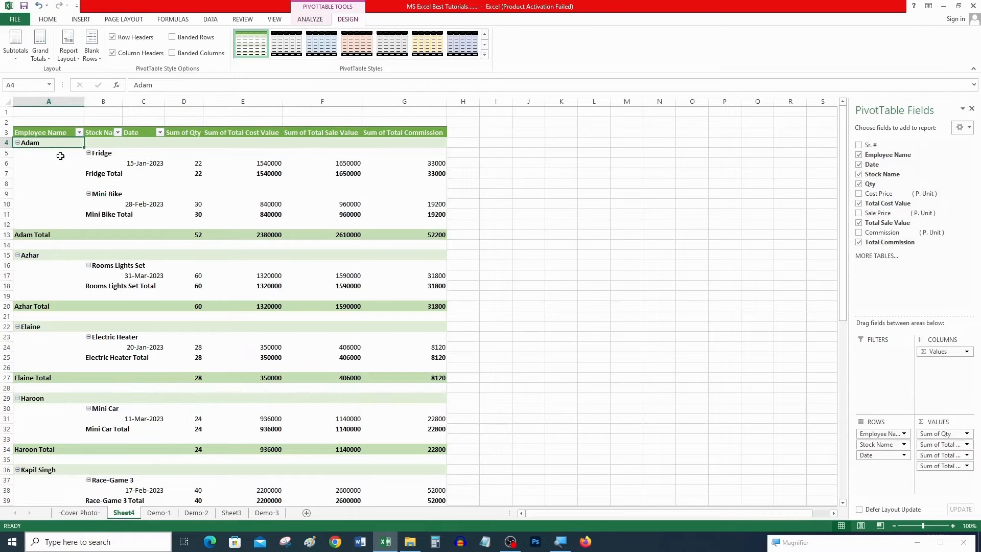
click(39, 232)
drag(201, 242, 413, 230)
scroll(265, 283, down, 14)
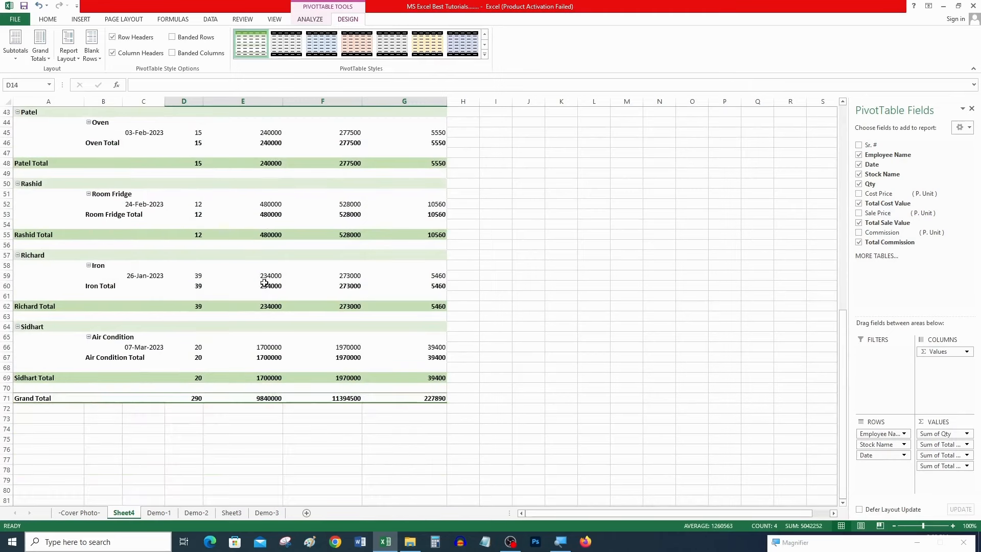
click(401, 403)
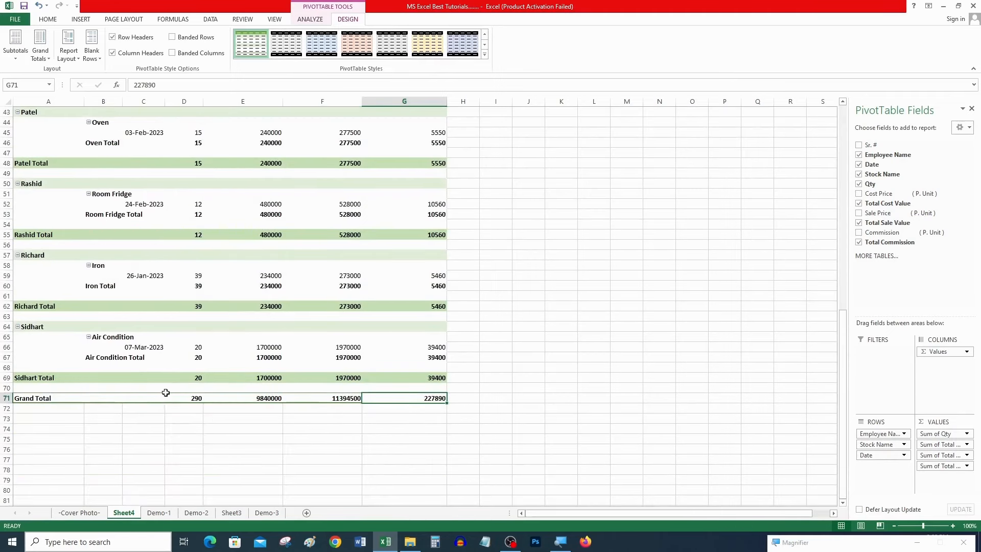
scroll(161, 378, up, 14)
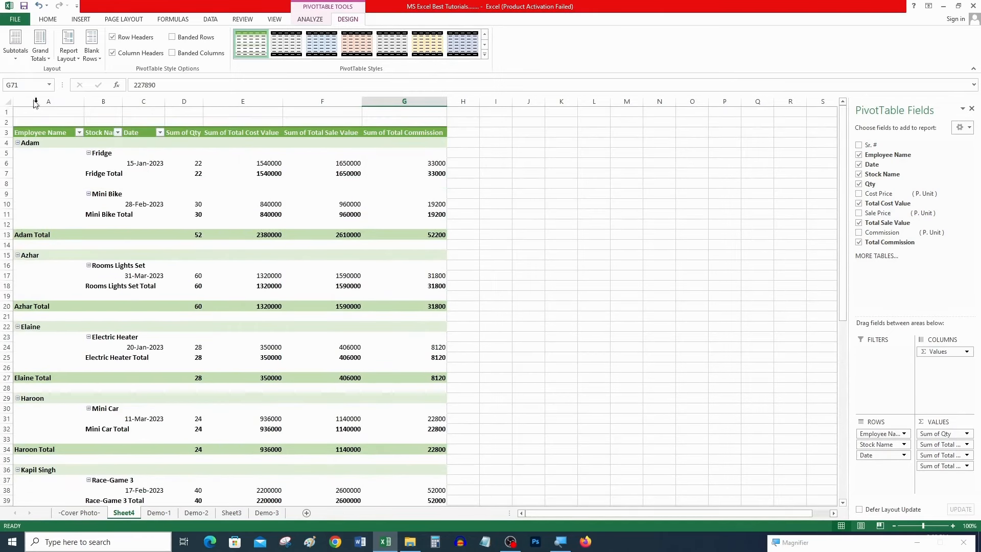
click(15, 54)
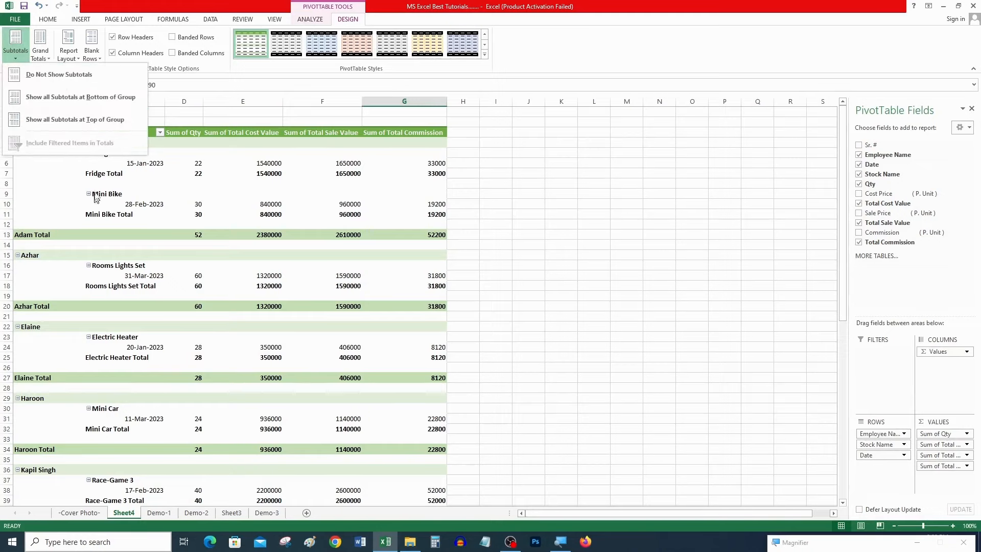
click(123, 202)
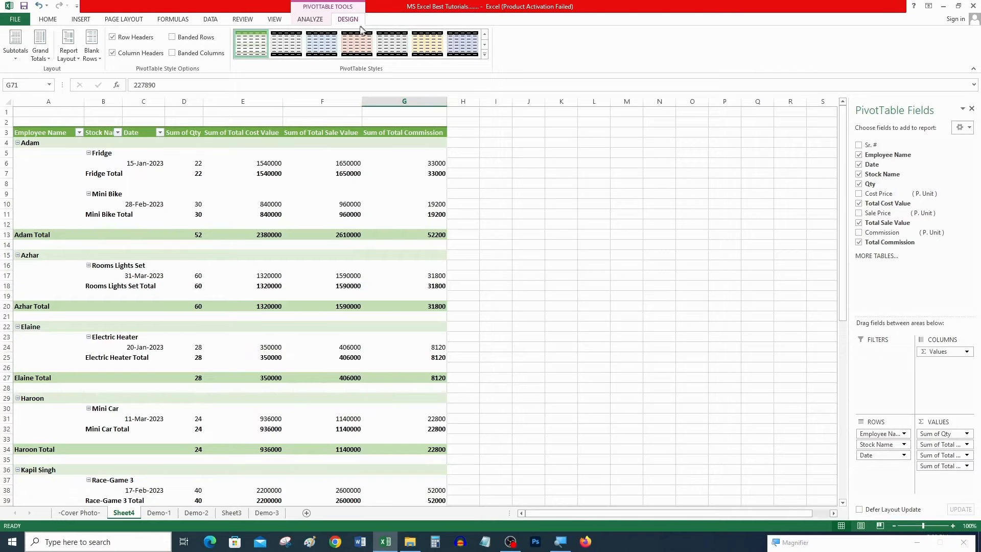
Insert a PivotChart of the default column type from the PivotTable, look at it and delete it.
click(315, 20)
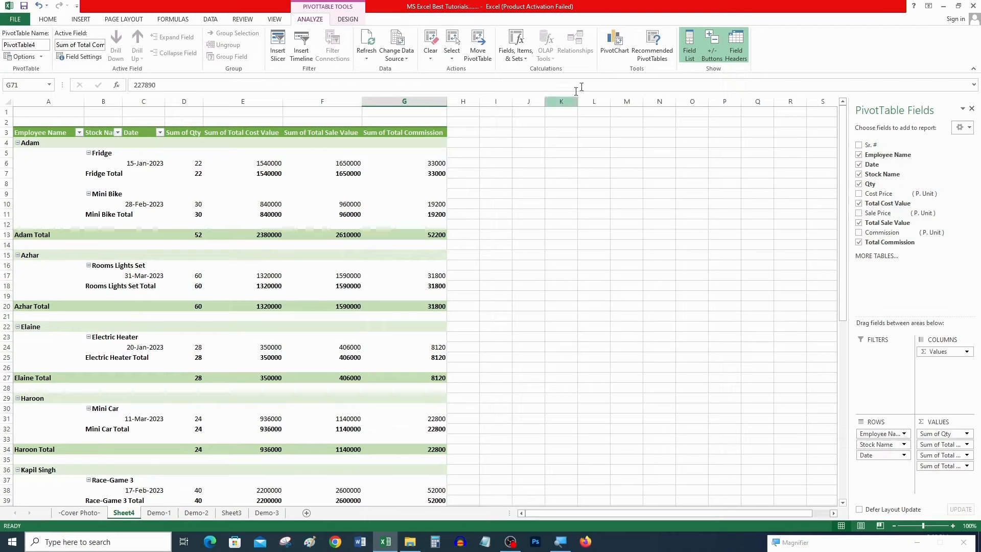
click(613, 53)
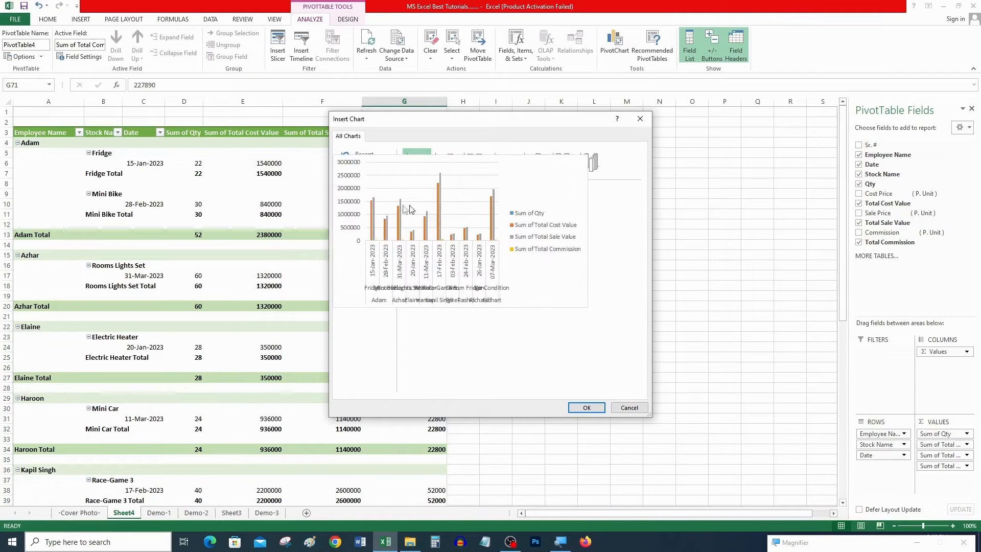
click(586, 407)
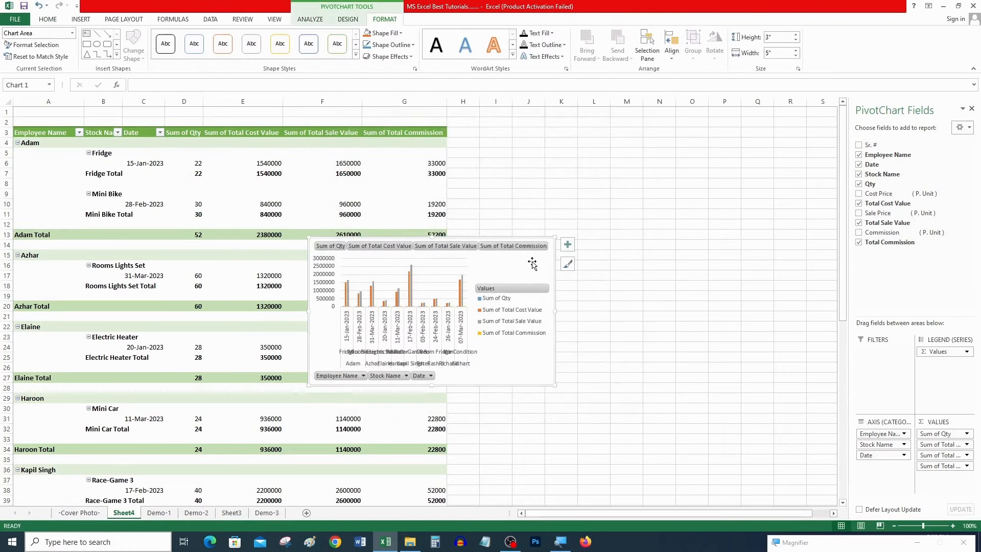
key(Delete)
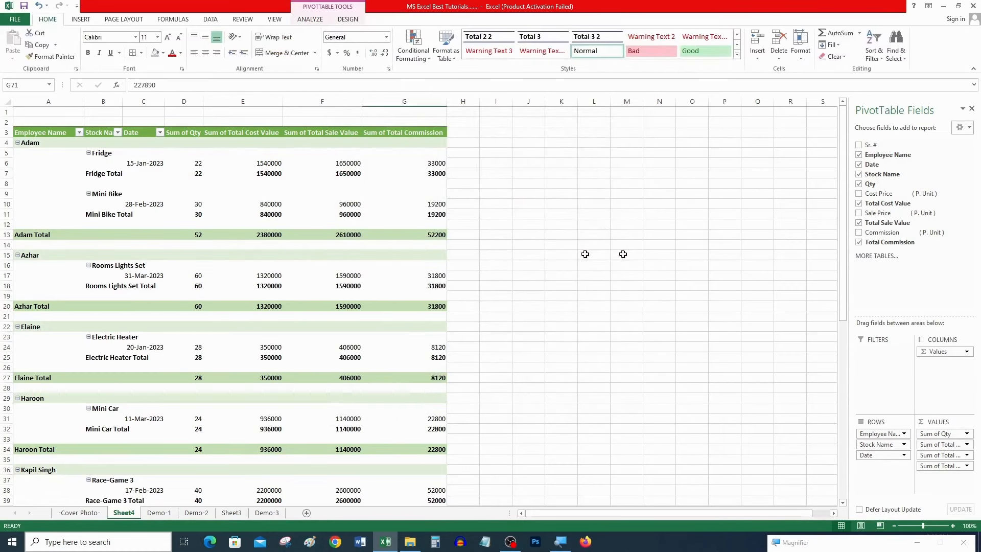
Insert another default column PivotChart from the PivotTable, enlarge it to 4.66" high by 9.33" wide, and delete it.
click(282, 183)
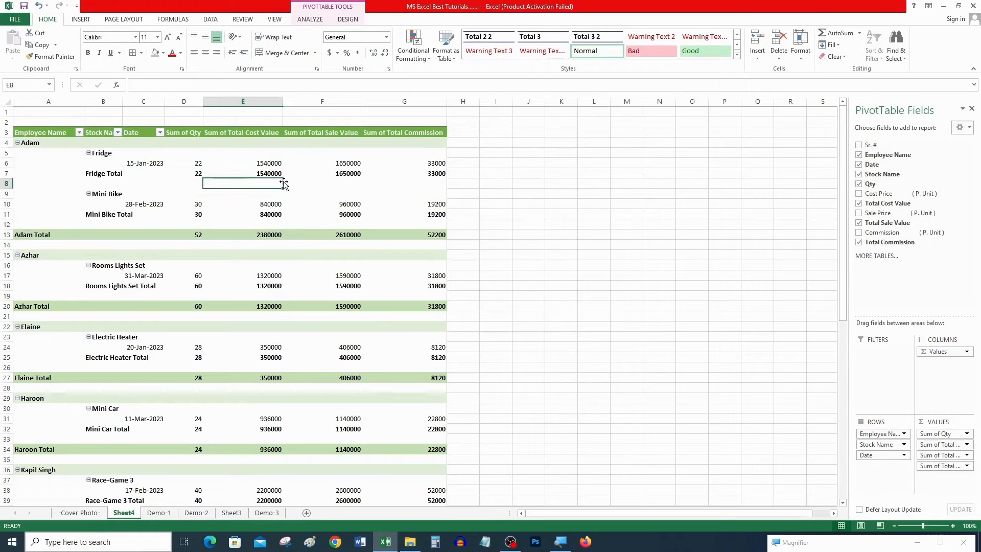
click(313, 17)
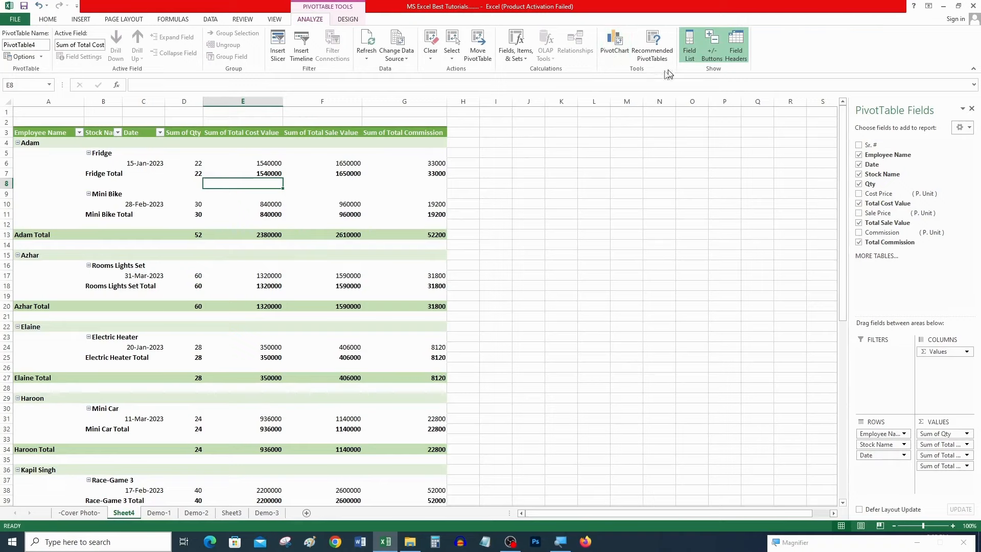
click(615, 49)
click(589, 406)
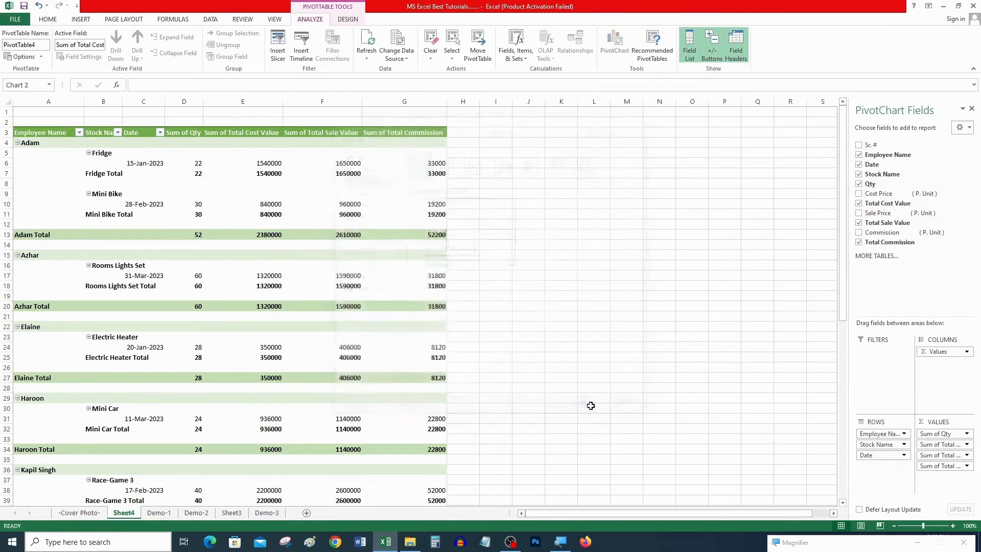
drag(554, 236, 766, 155)
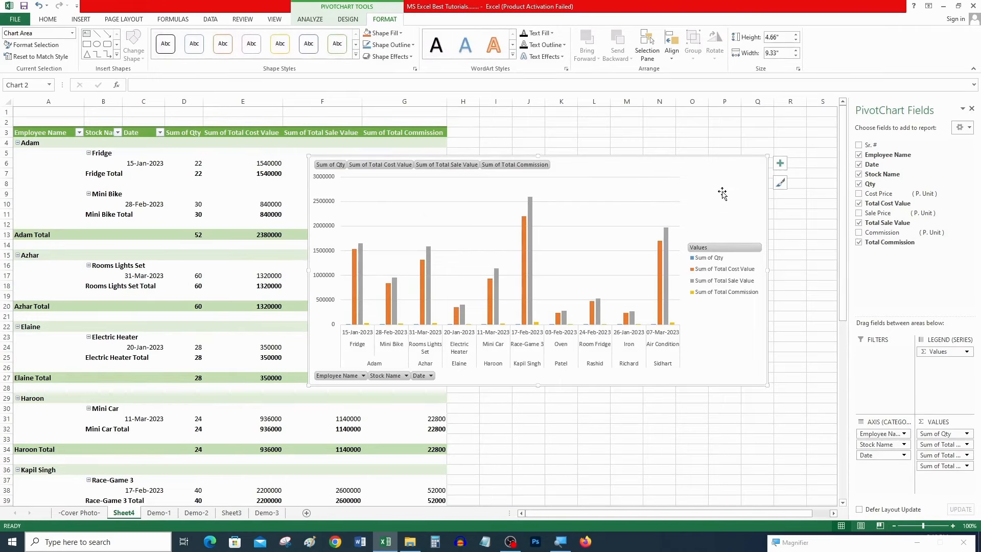
key(Delete)
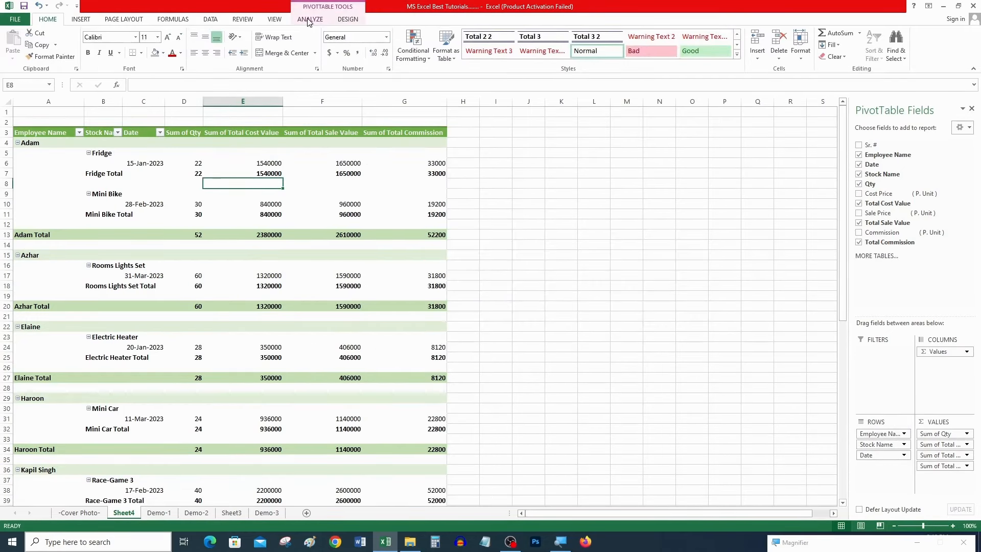
Review the PivotTable options for layout, totals and filters, display, printing and data, and leave them without applying changes.
click(308, 20)
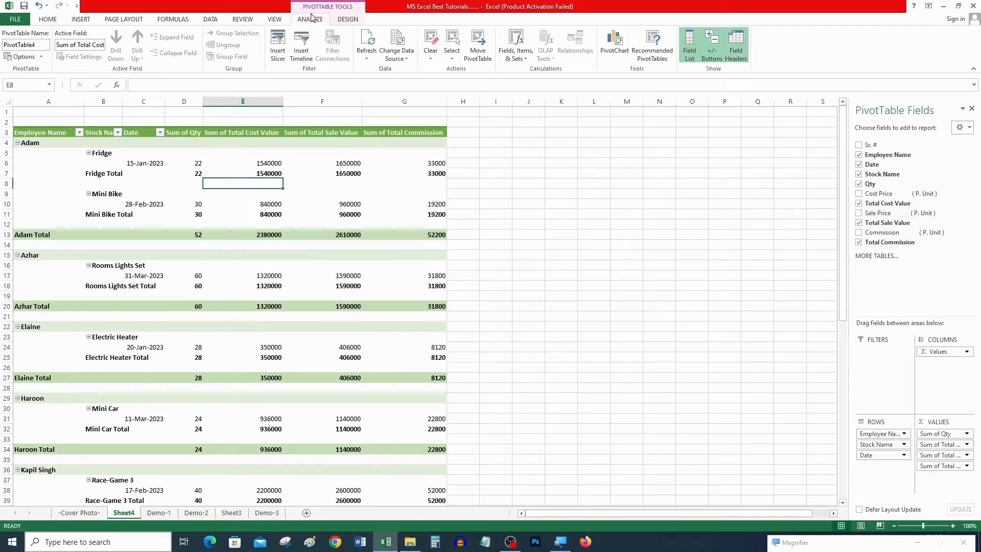
click(41, 58)
click(29, 70)
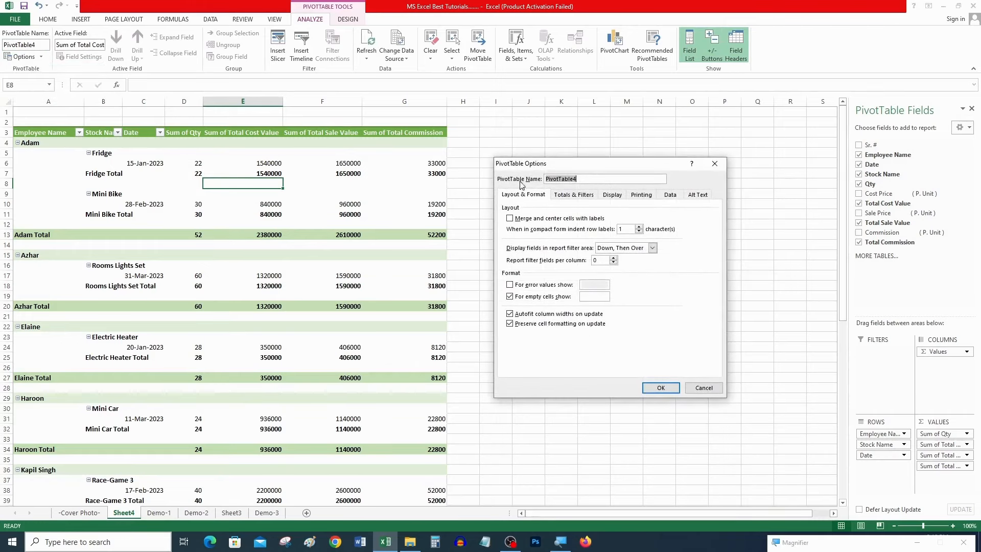
click(589, 197)
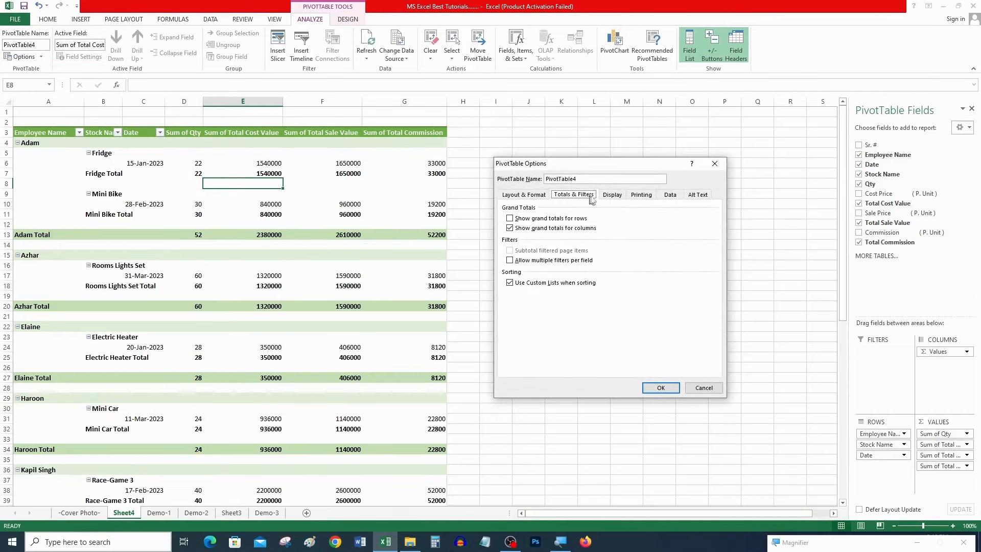
click(613, 199)
click(642, 198)
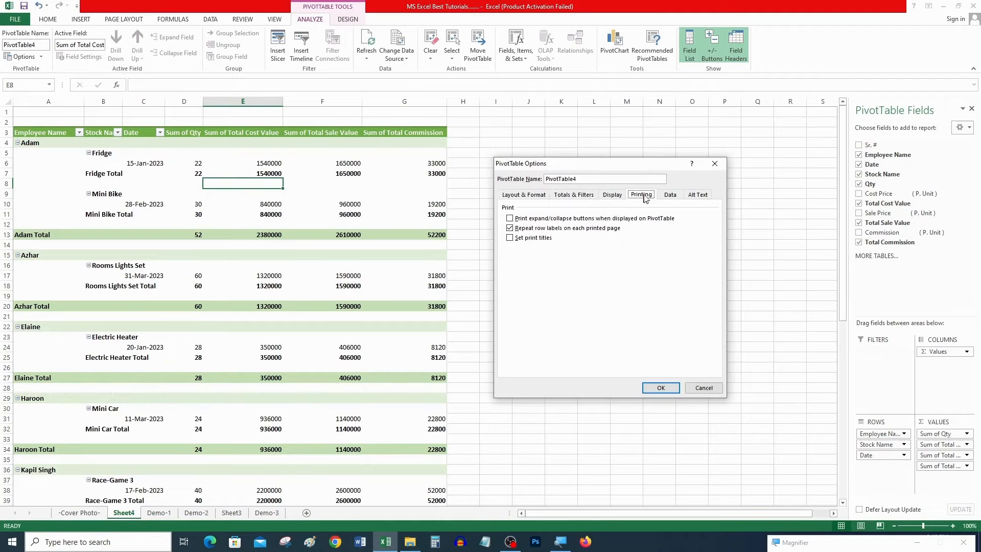
click(668, 197)
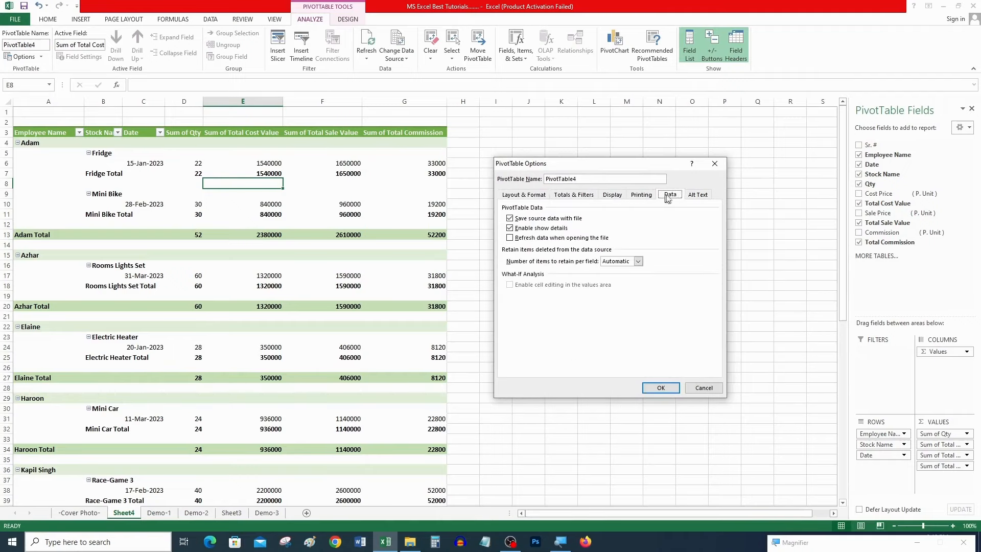
click(703, 389)
Review the Employee Name field's subtotal, filter, layout and print settings, and leave them without applying changes.
drag(39, 146, 373, 230)
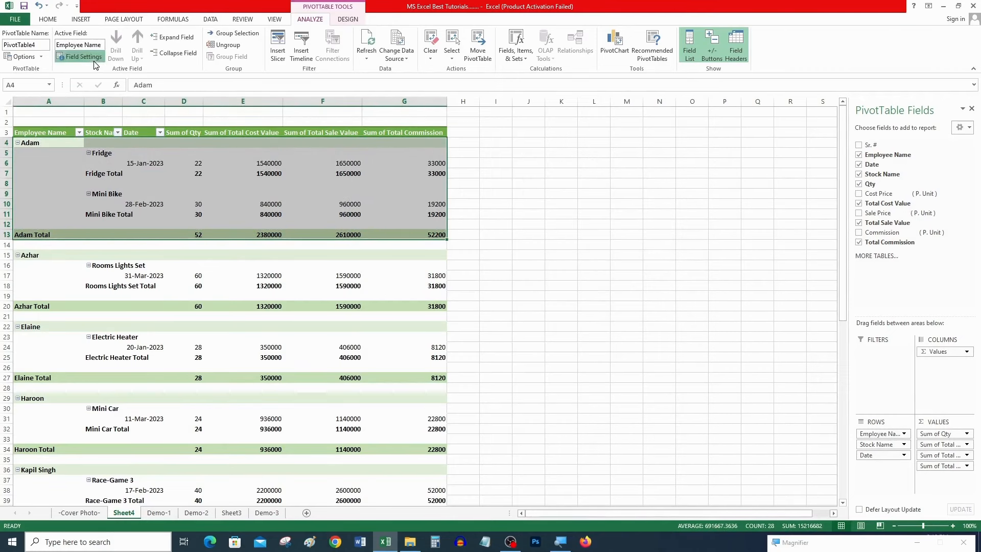
click(97, 59)
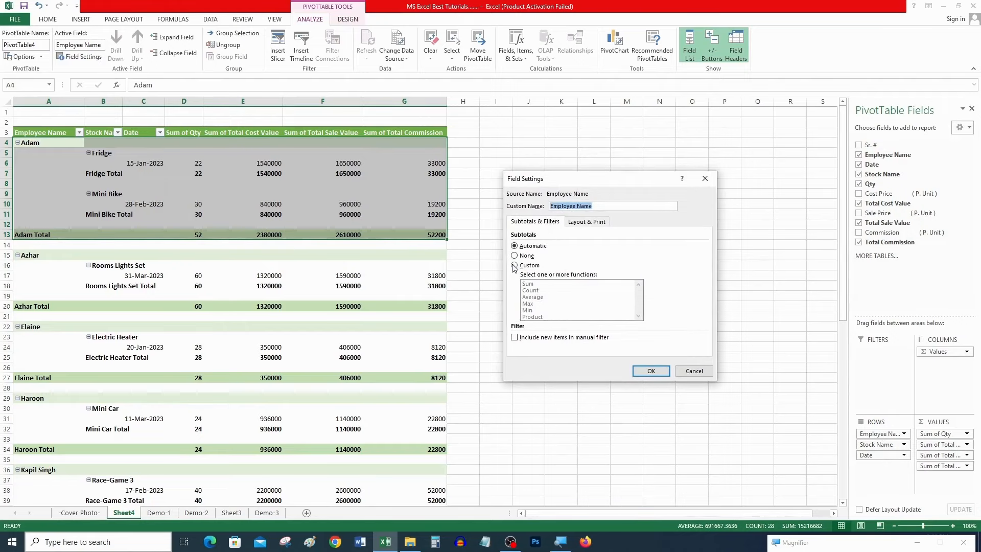
click(582, 222)
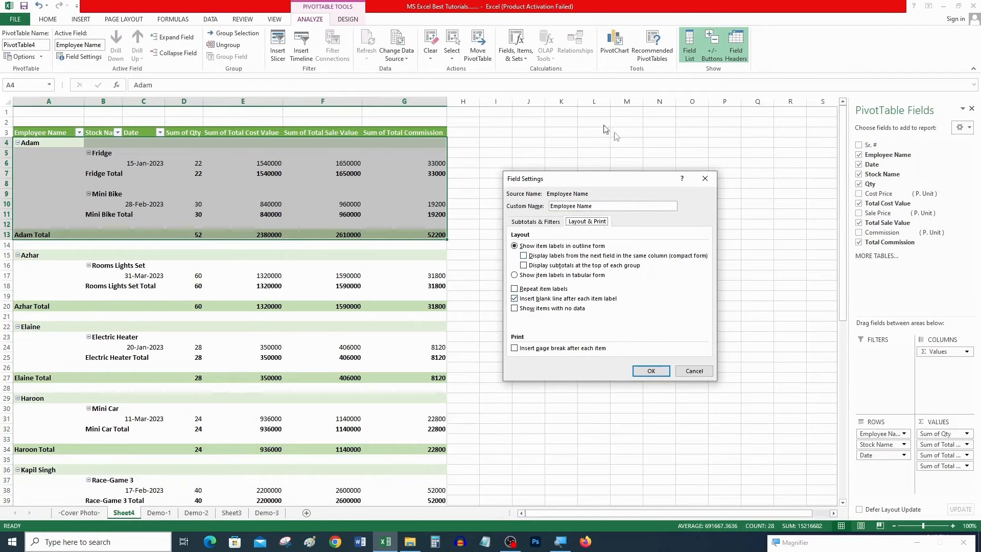
click(550, 222)
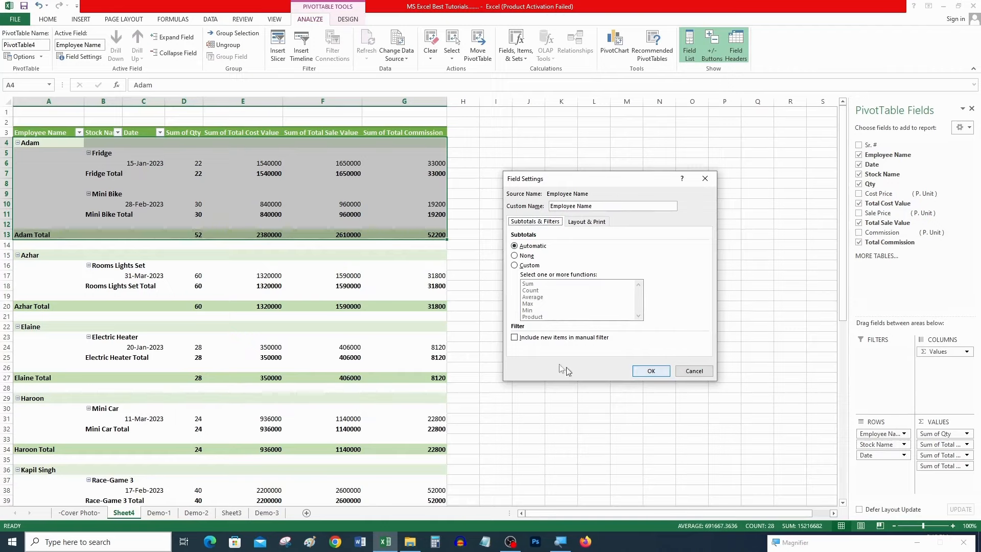
click(693, 368)
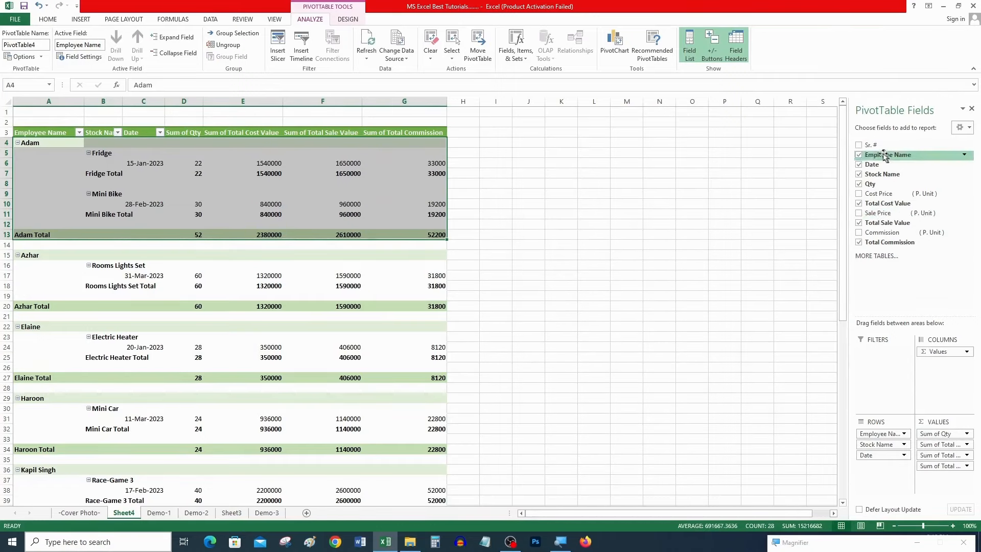
Try adding the Sr. # field to the PivotTable values and remove it again.
click(859, 145)
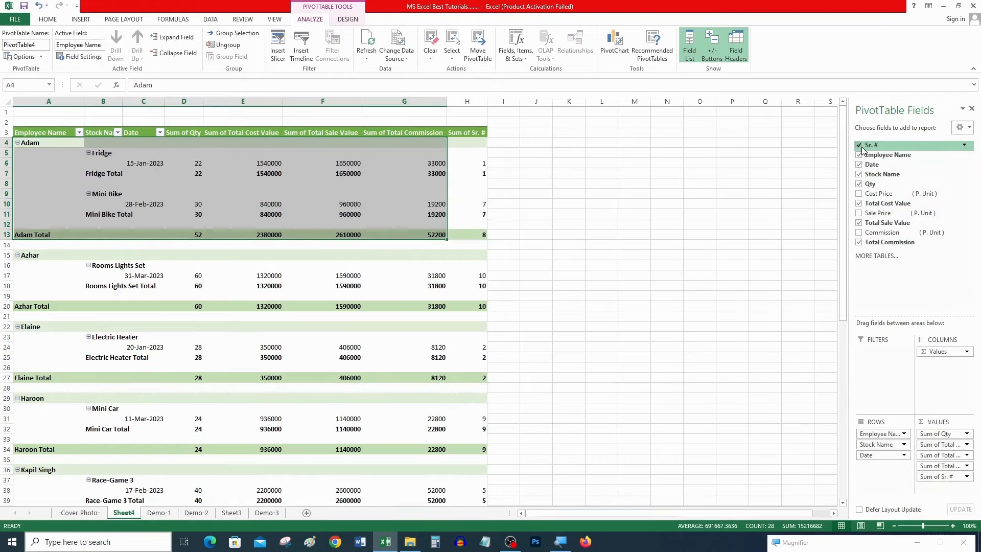
click(860, 147)
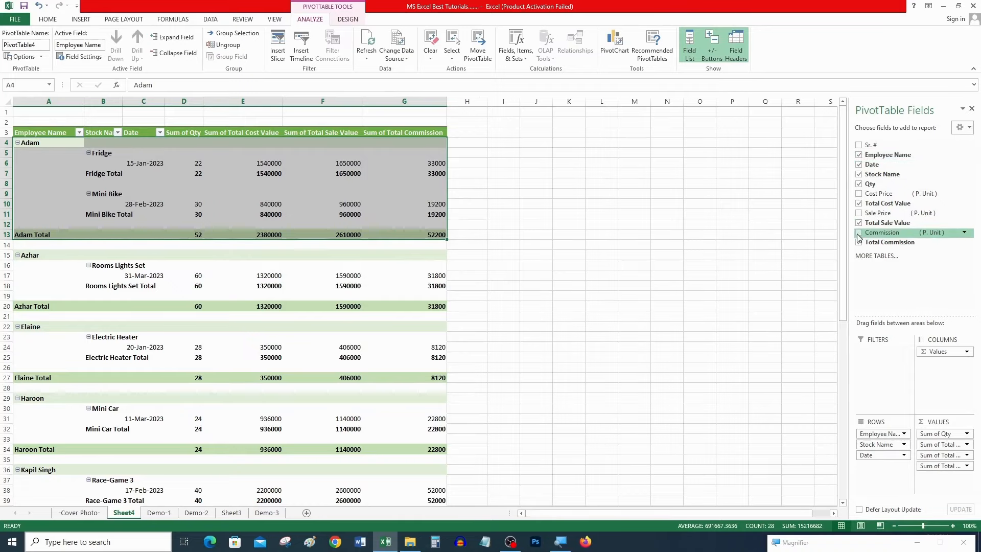
Remove the Stock Name field and add it back after Date in the rows, and autofit the Date column.
click(859, 176)
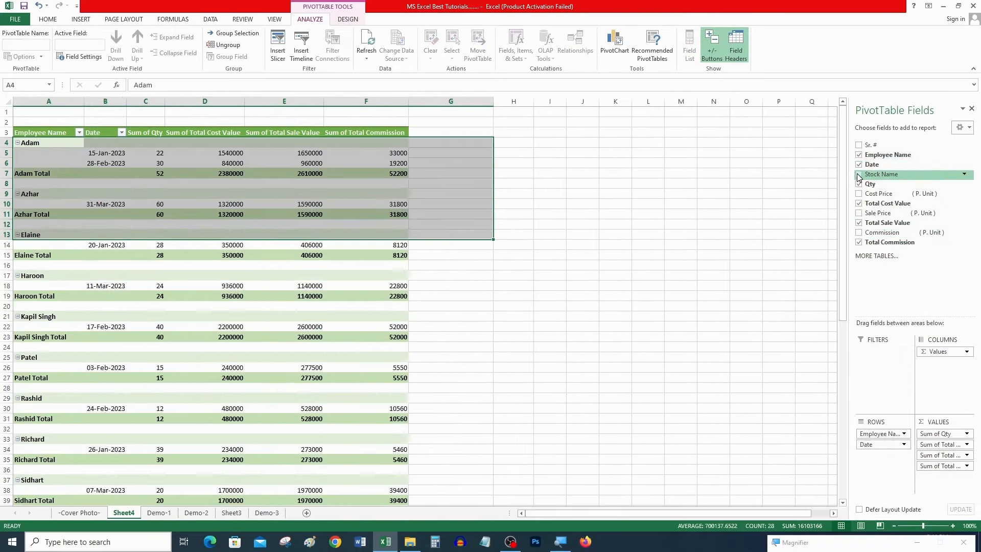
click(859, 175)
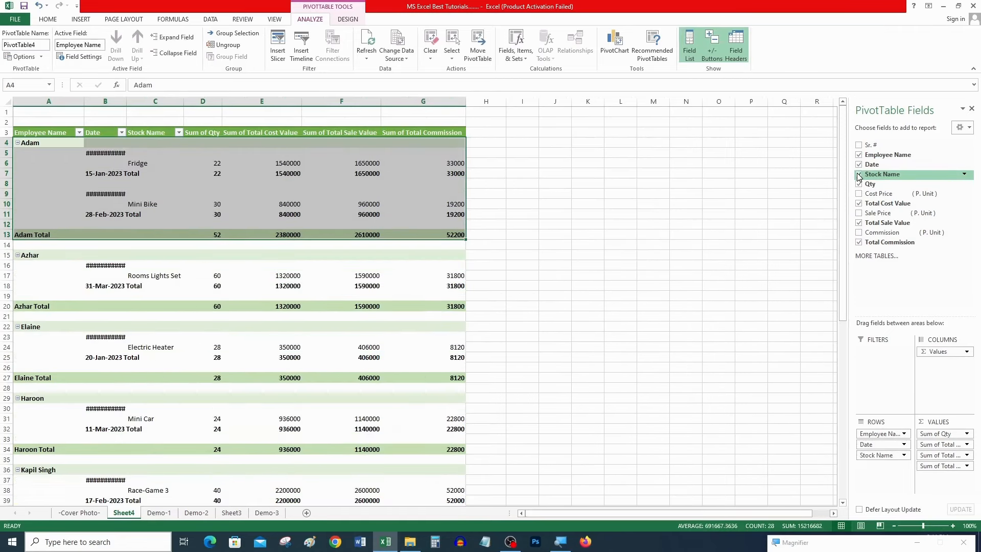
double_click(128, 103)
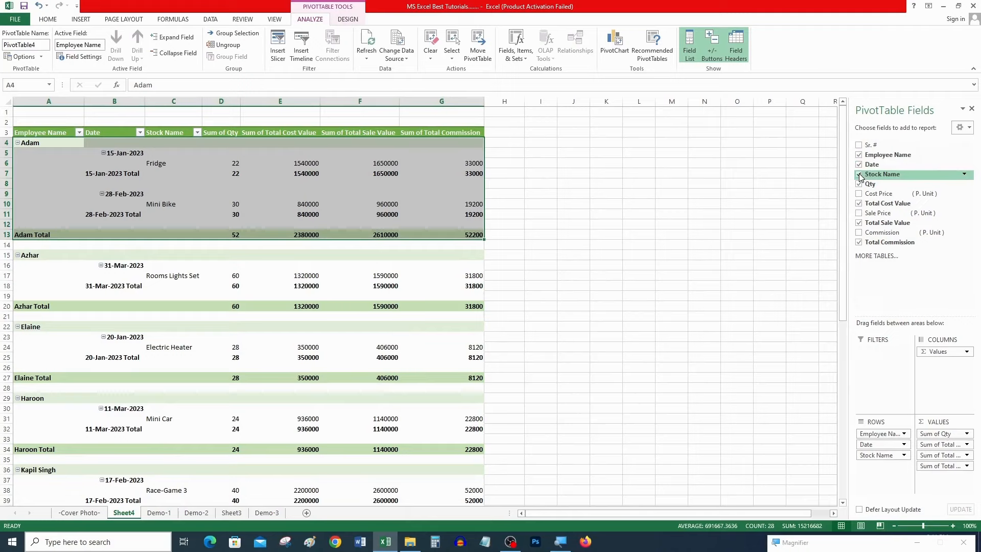
click(182, 163)
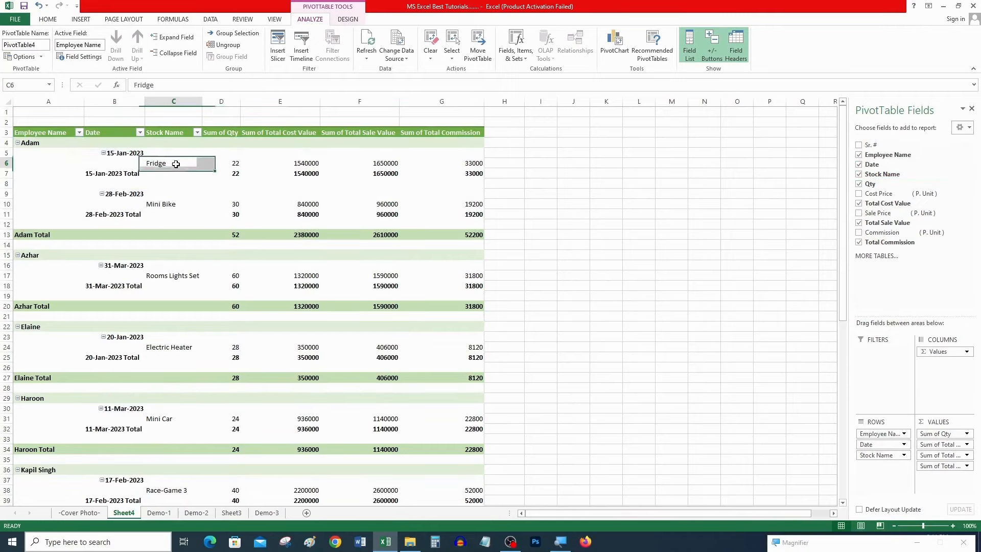
Remove and re-add the Date and Stock Name fields until the rows are ordered Employee Name, Stock Name, Date.
click(858, 165)
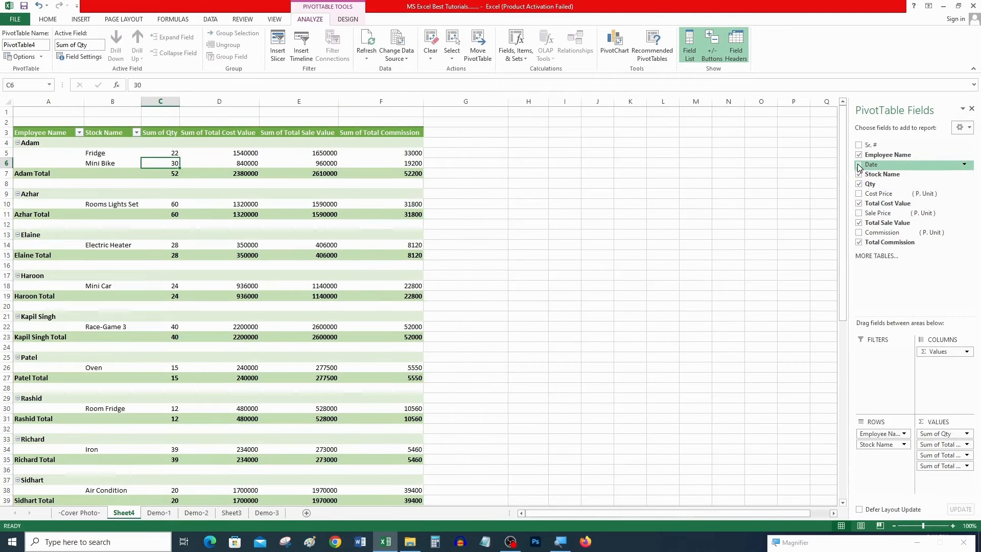
click(859, 164)
click(859, 174)
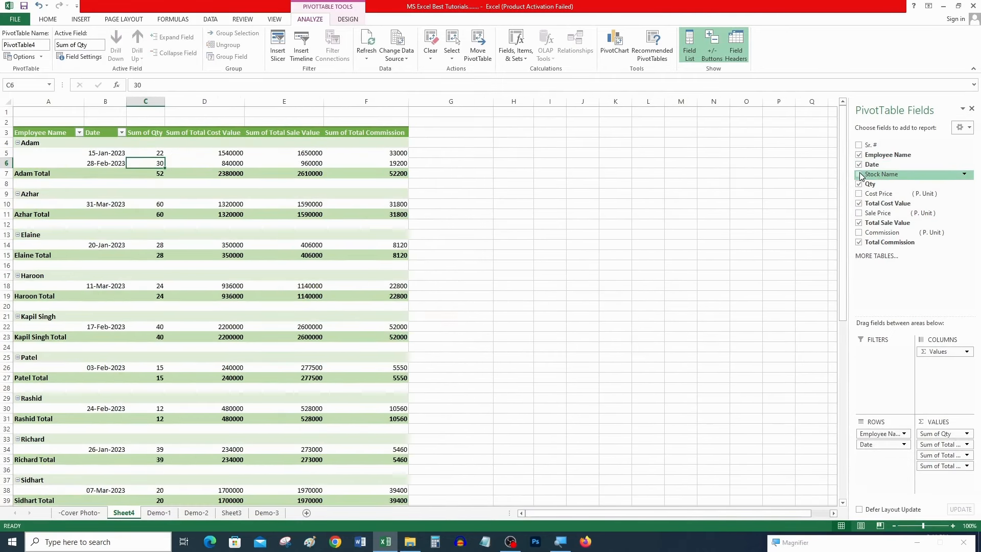
click(860, 174)
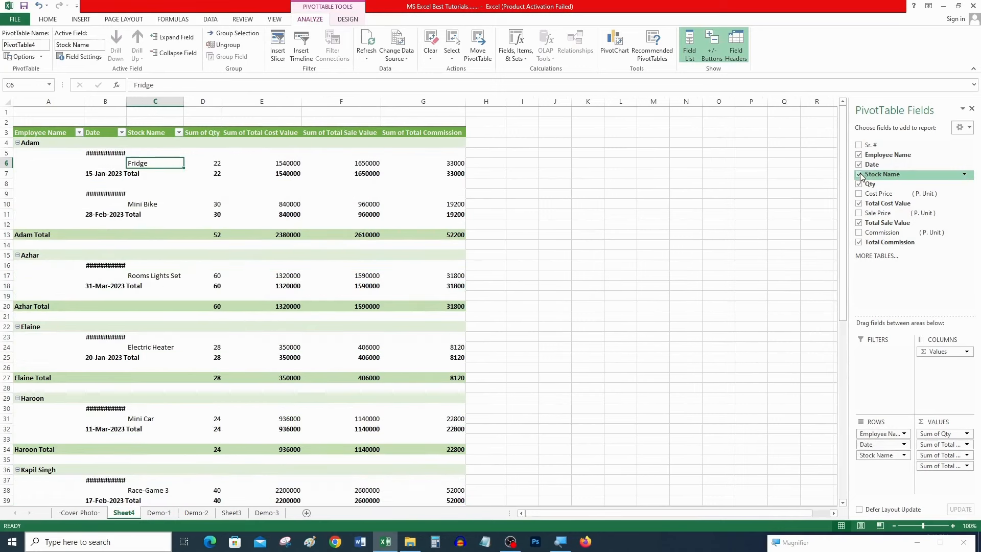
click(859, 164)
click(858, 164)
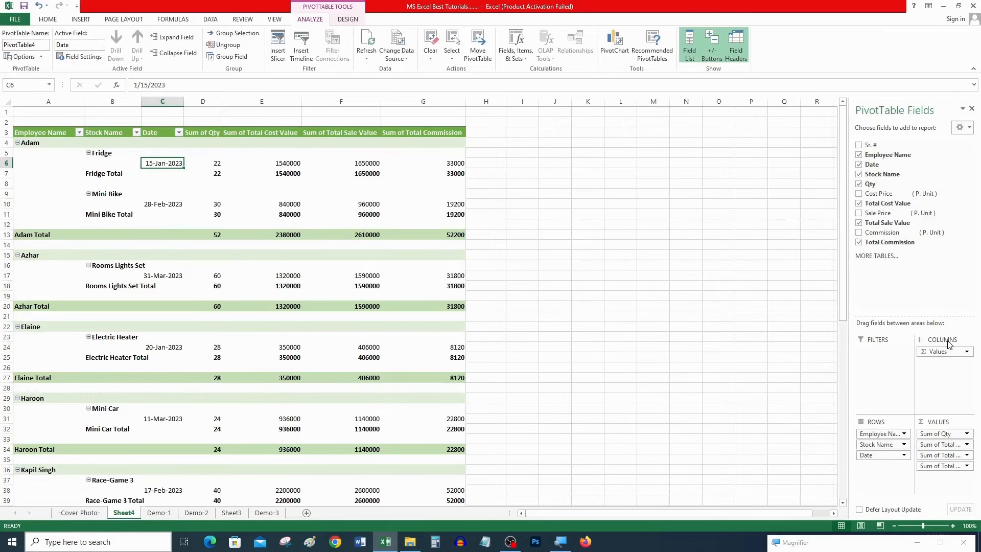
Examine the move, remove and settings options of the Sum of Qty and Sum of Total Cost Value fields.
click(965, 434)
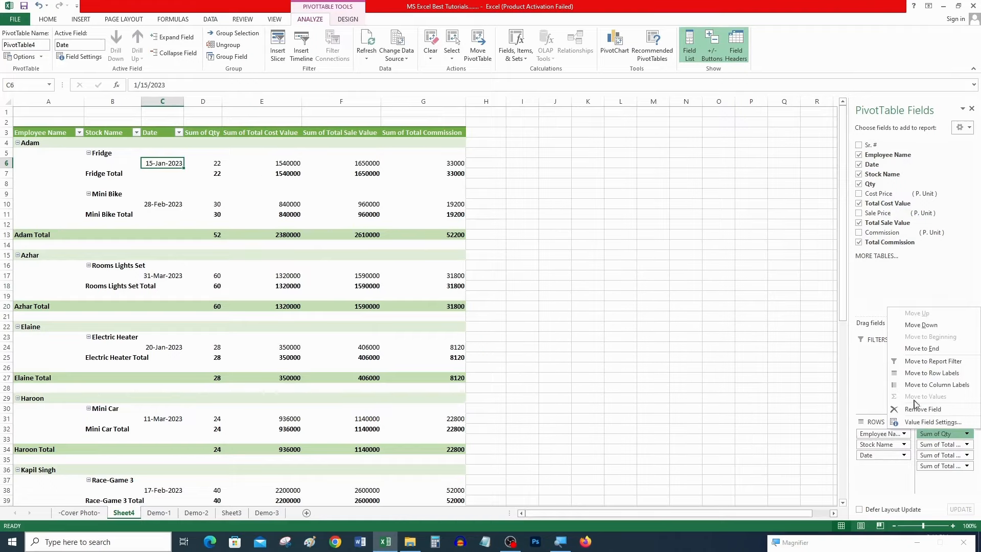
click(953, 484)
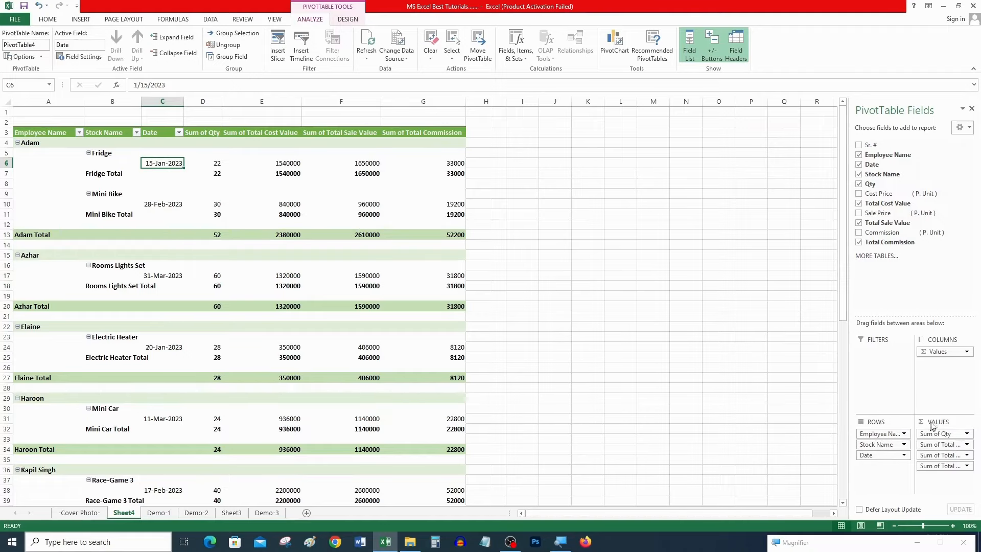
click(967, 447)
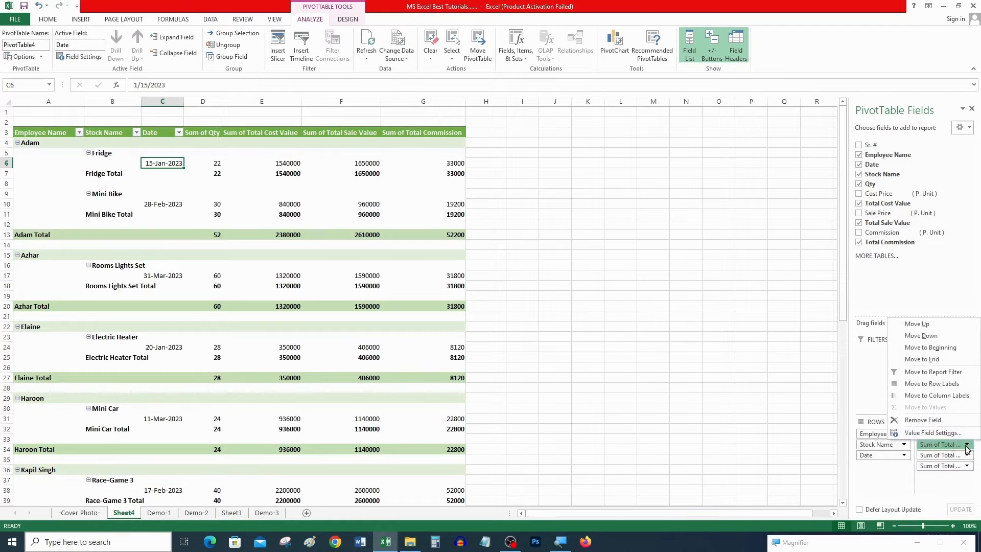
click(961, 481)
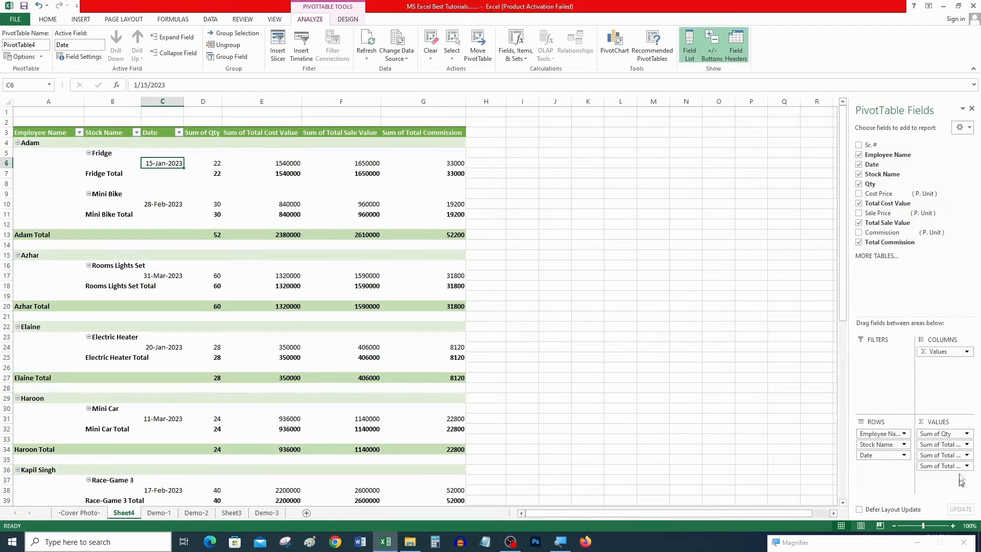
click(967, 434)
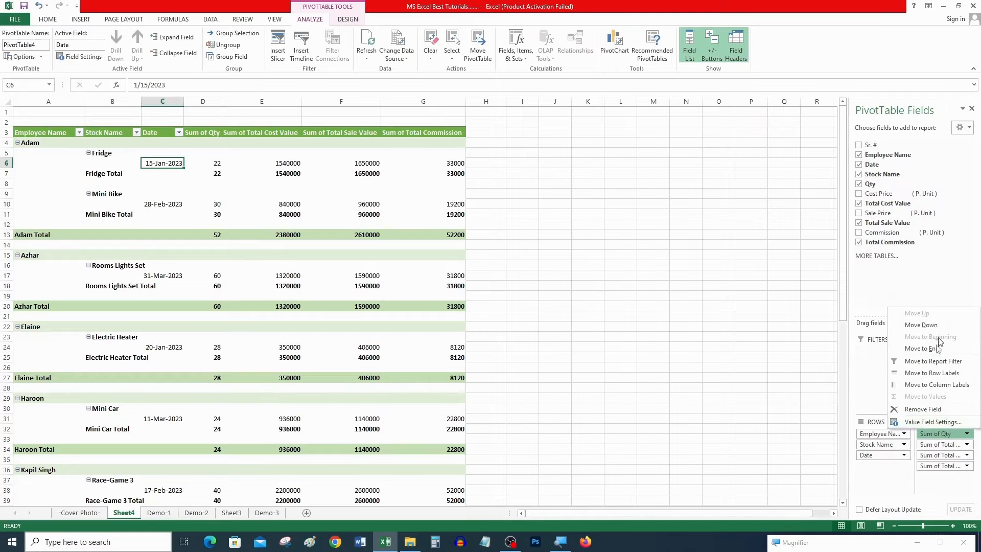
click(952, 483)
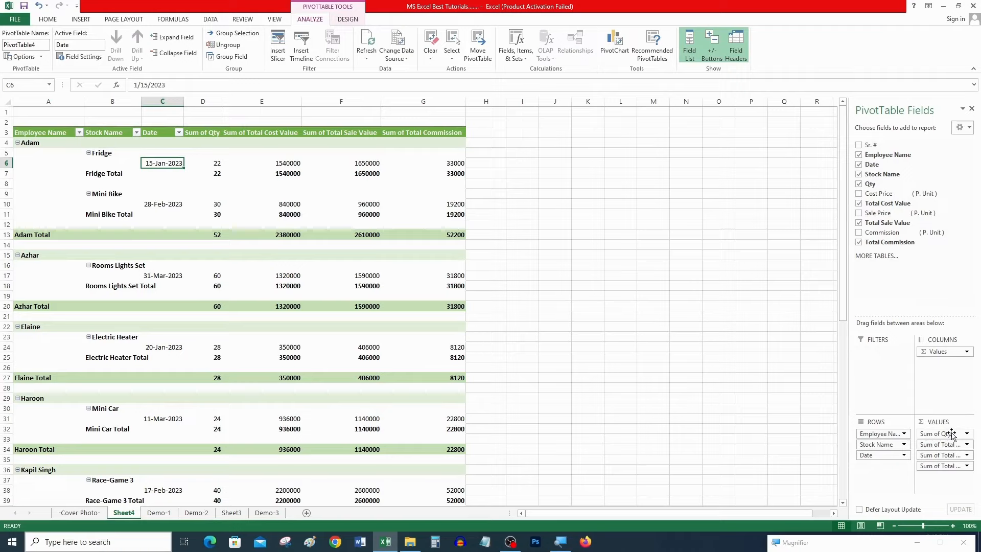
click(967, 435)
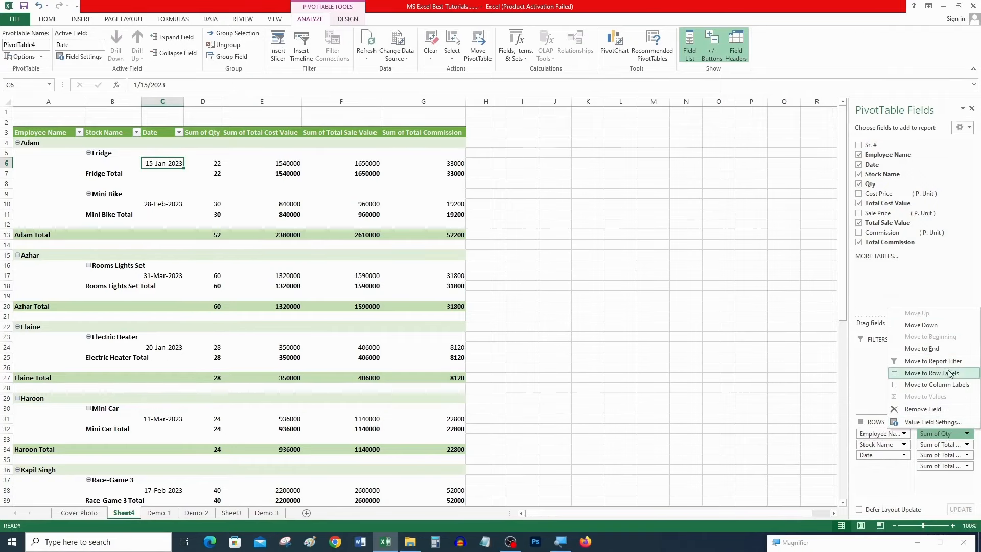
click(933, 422)
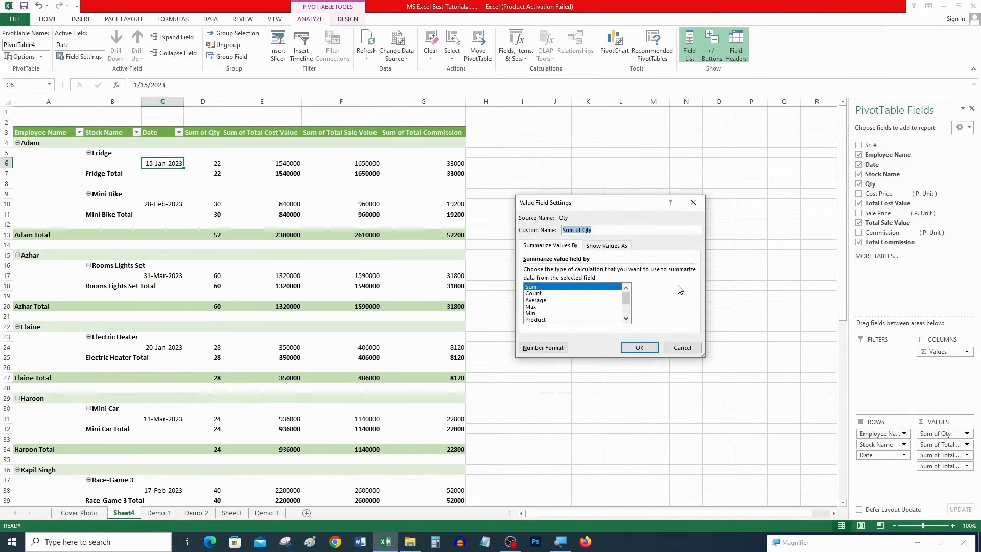
click(684, 348)
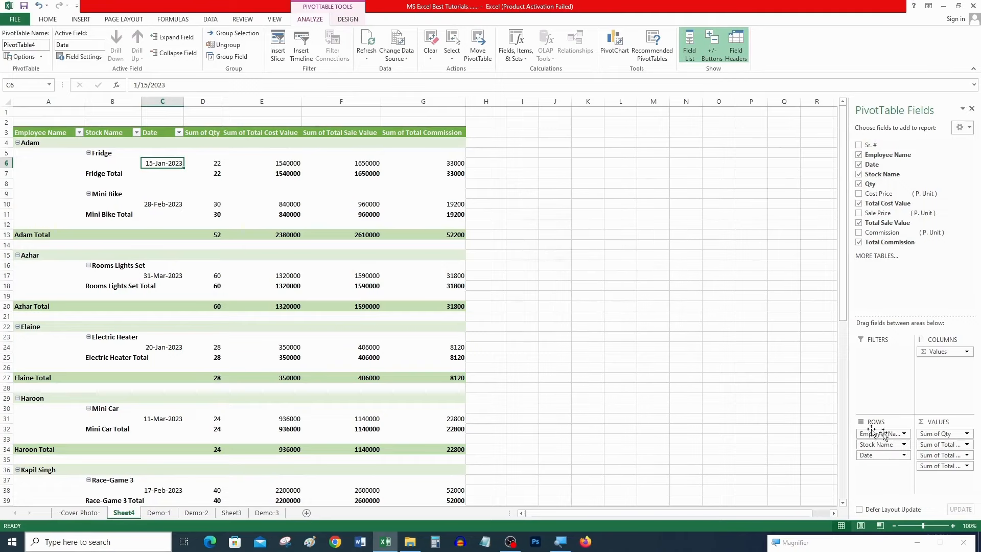
Set the Qty value field to be summarized by Average.
click(967, 434)
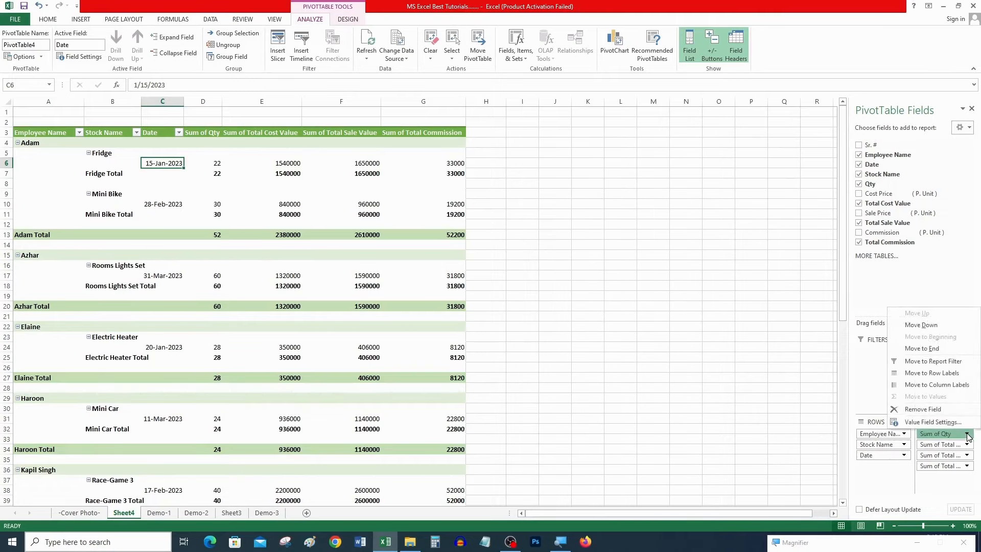
click(931, 422)
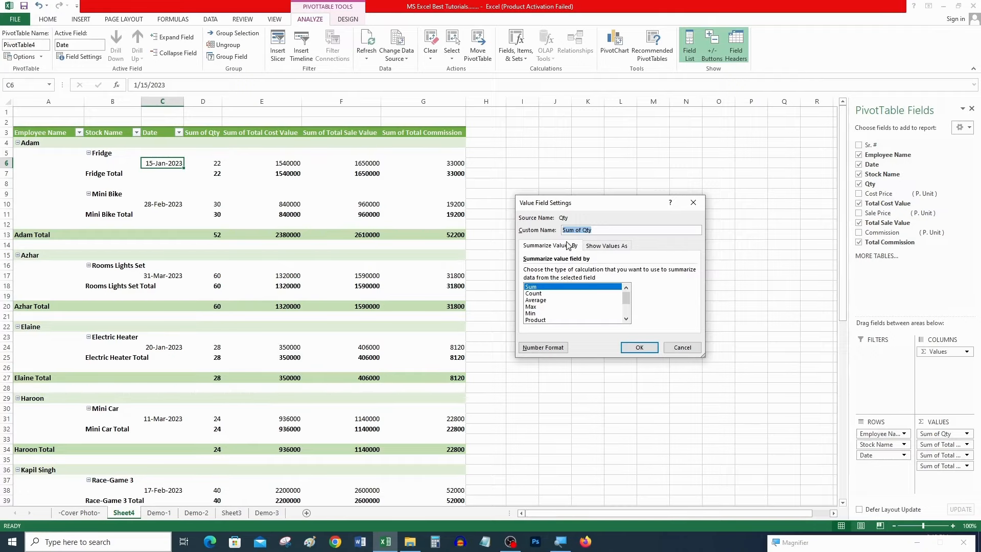
click(544, 294)
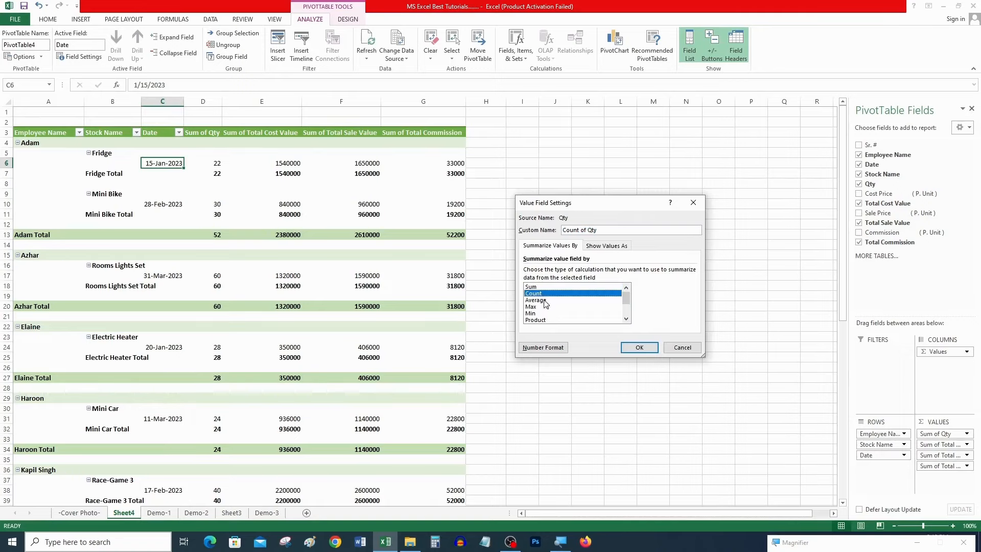
click(546, 300)
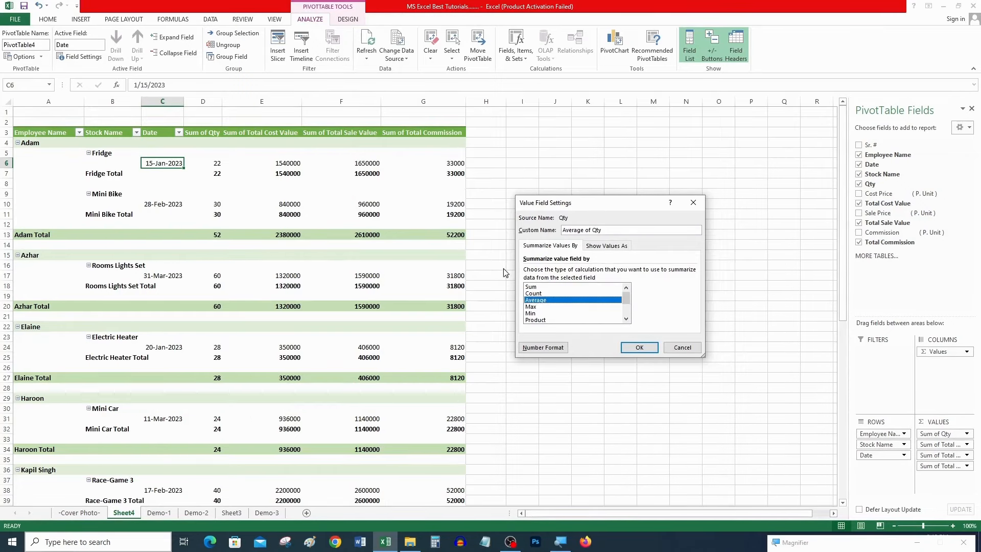
click(626, 319)
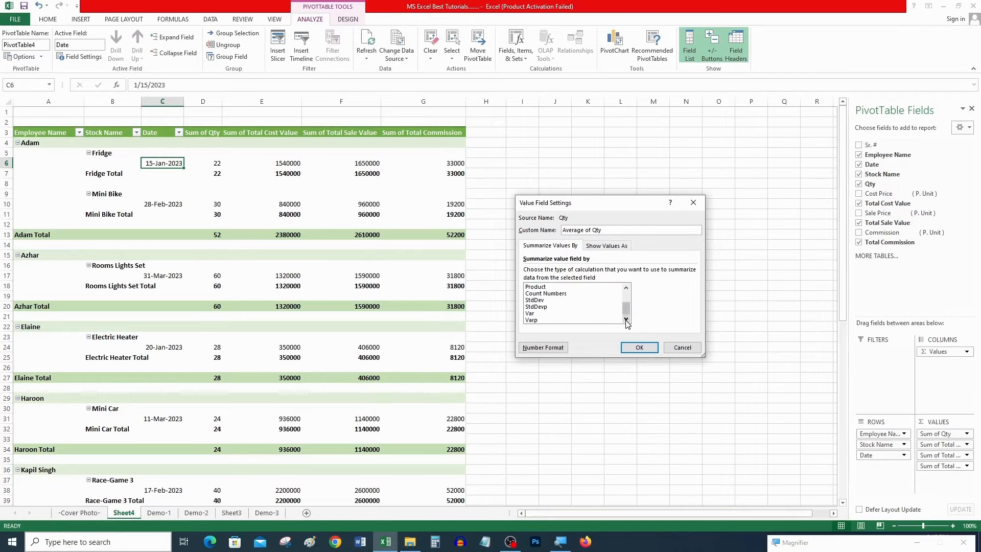
drag(627, 313, 626, 292)
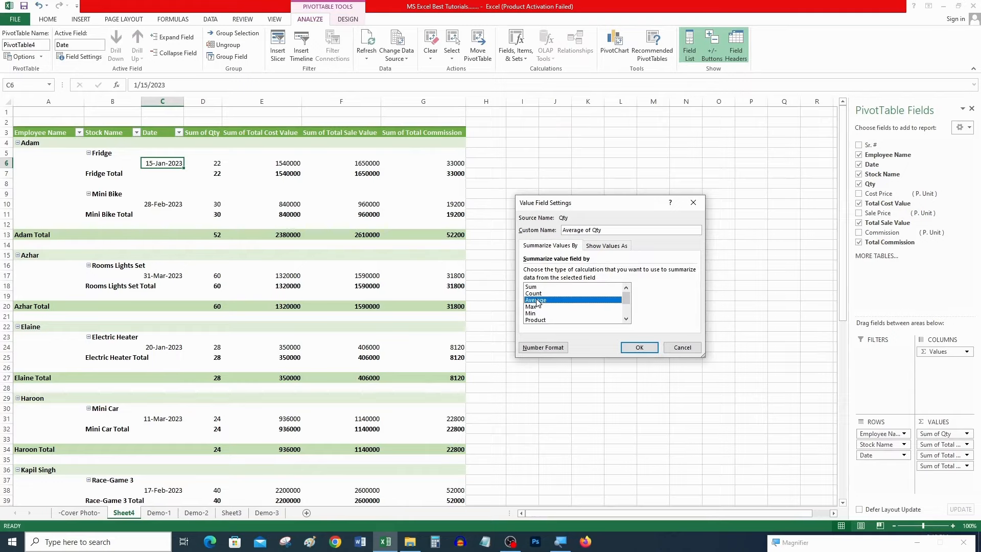
click(644, 346)
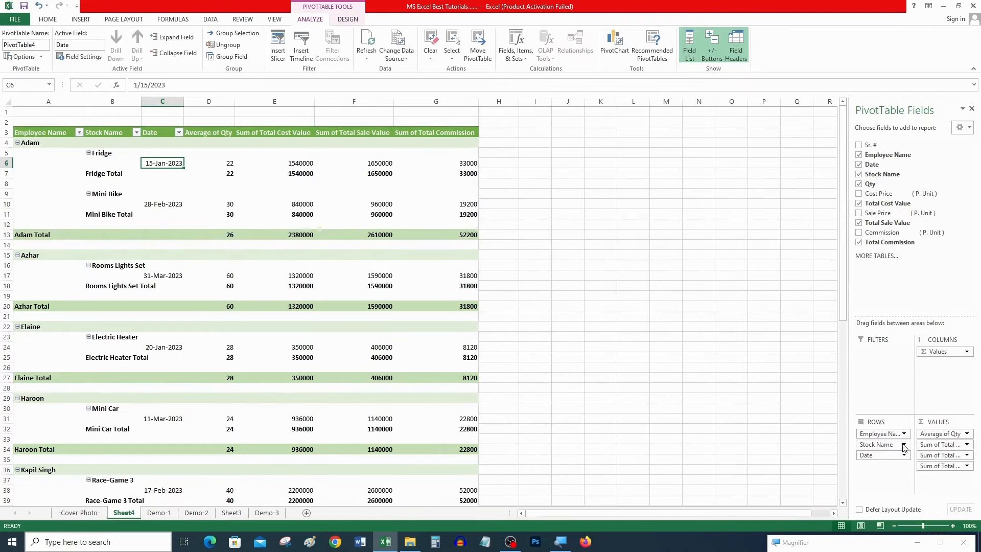
Switch the Qty value field's summary calculation to Count and look over the results in the Qty column.
click(965, 434)
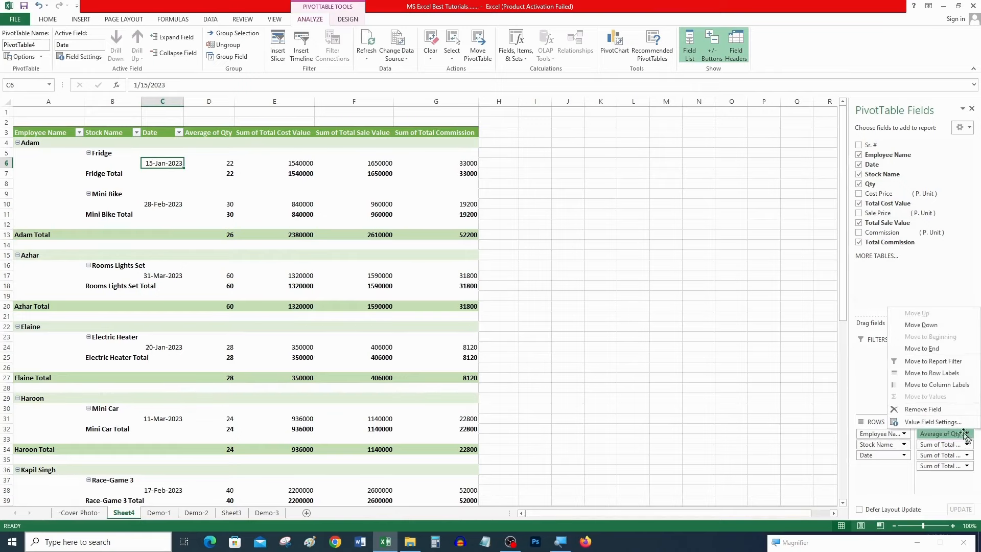
click(930, 422)
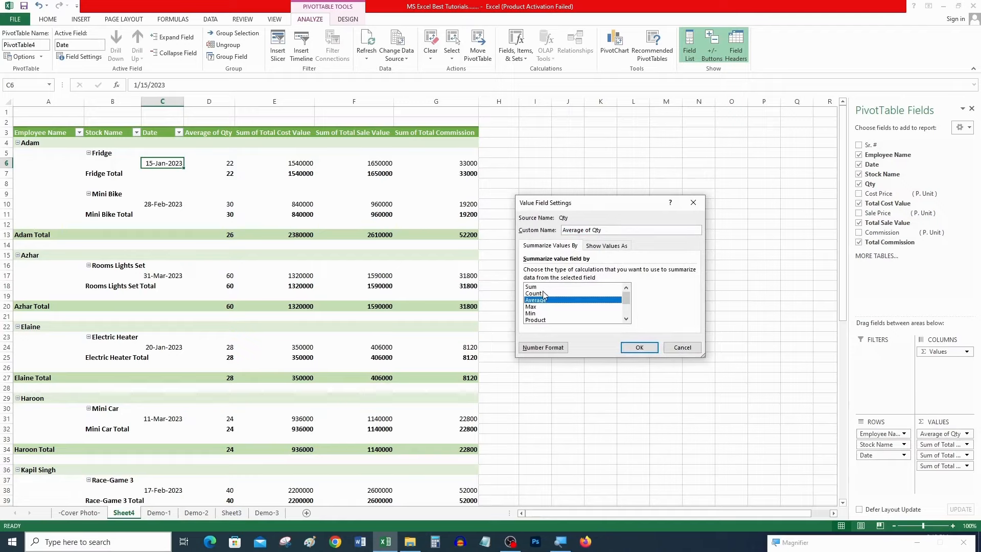
click(546, 293)
click(639, 346)
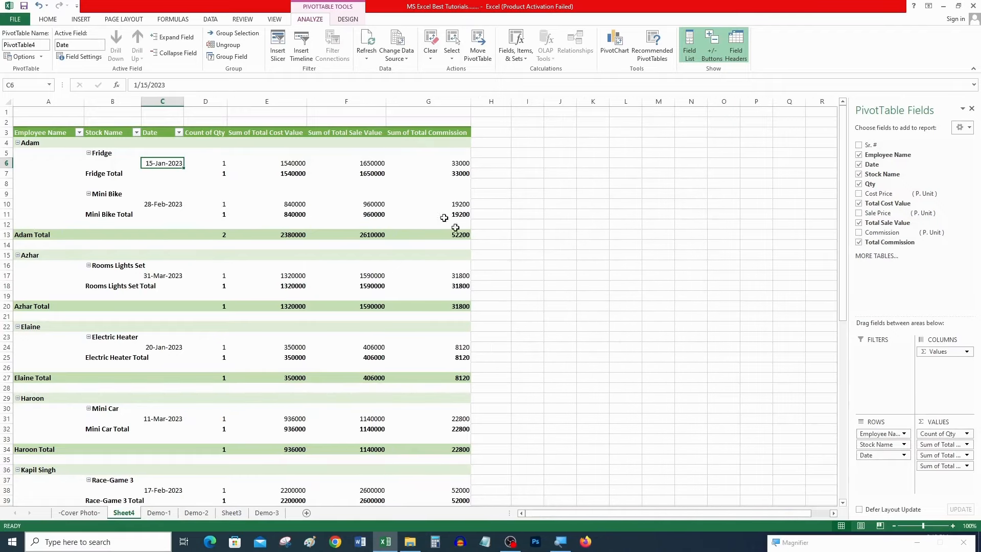
click(220, 162)
click(220, 184)
click(221, 254)
click(221, 214)
click(231, 286)
click(256, 327)
Restore Sum as the summary calculation of the Qty value field.
click(965, 433)
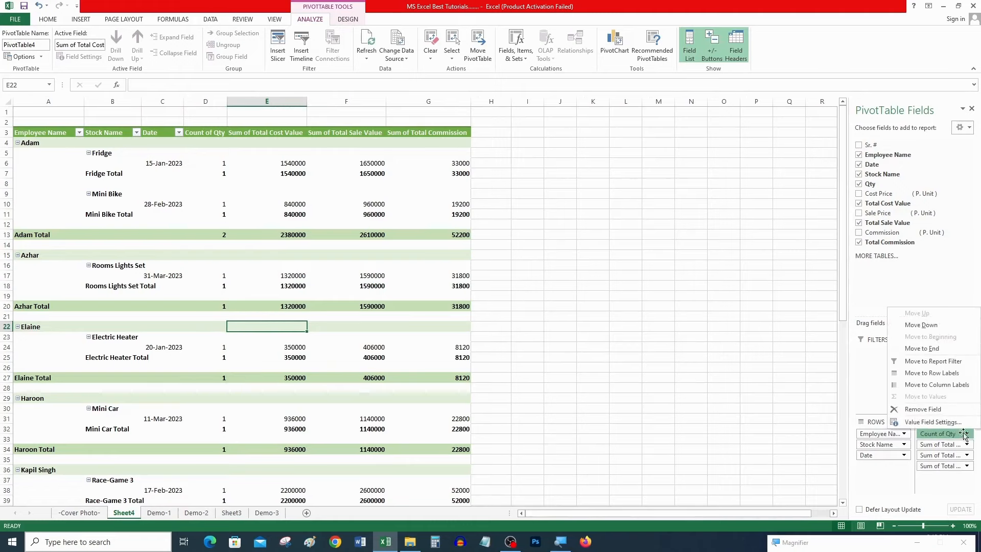
click(951, 428)
click(534, 287)
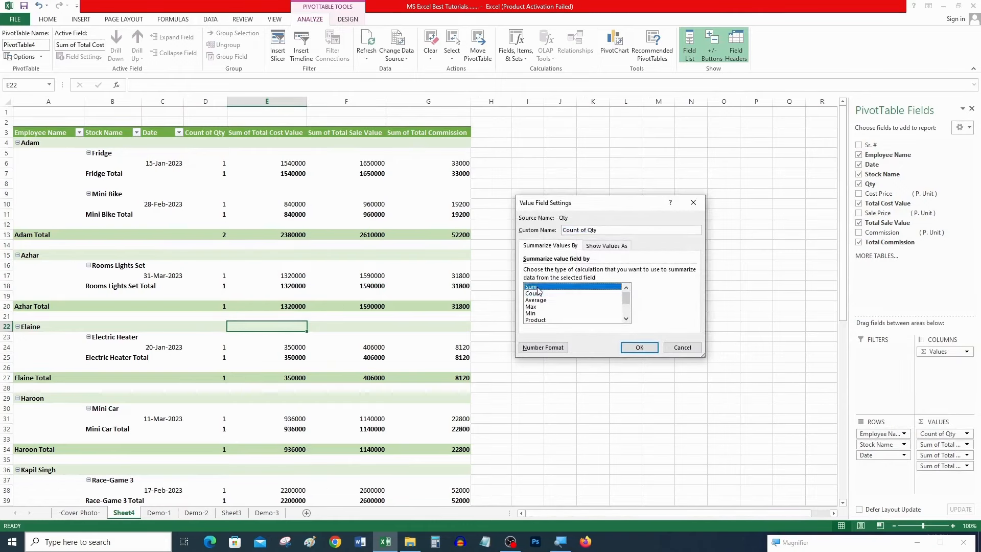
click(639, 348)
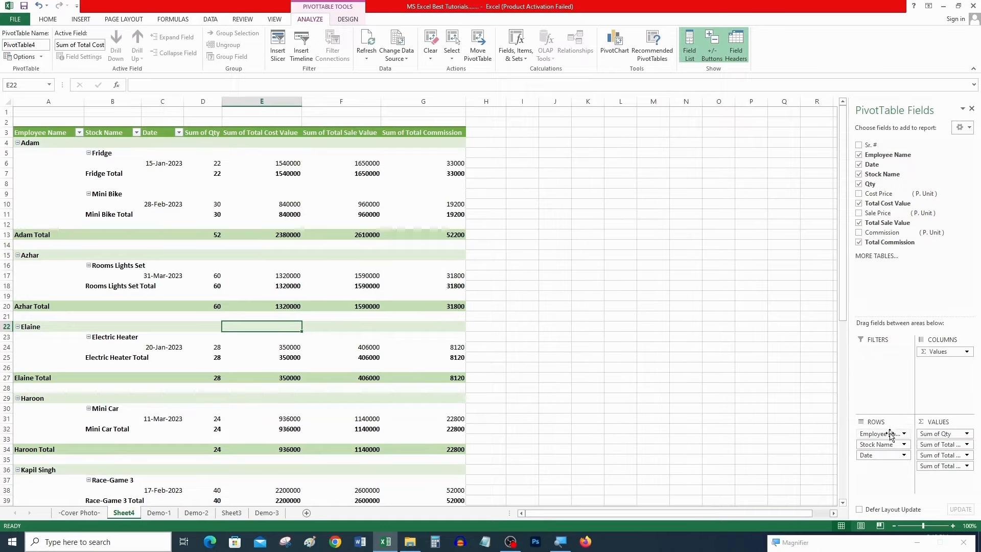
Move the Employee Name field from the rows to the report filters and look over the rearranged report.
drag(890, 434, 875, 352)
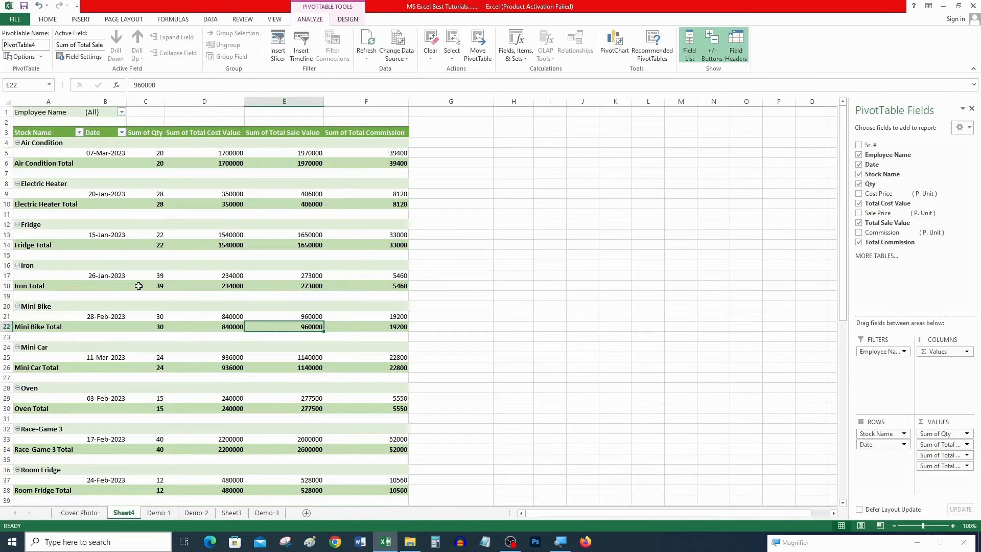
scroll(133, 314, down, 1)
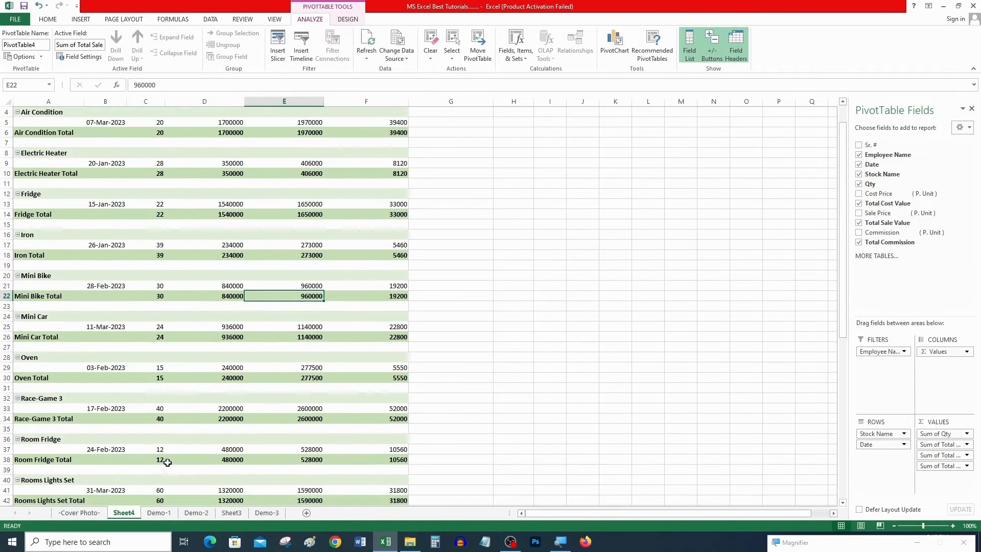
scroll(164, 459, down, 3)
scroll(168, 463, up, 4)
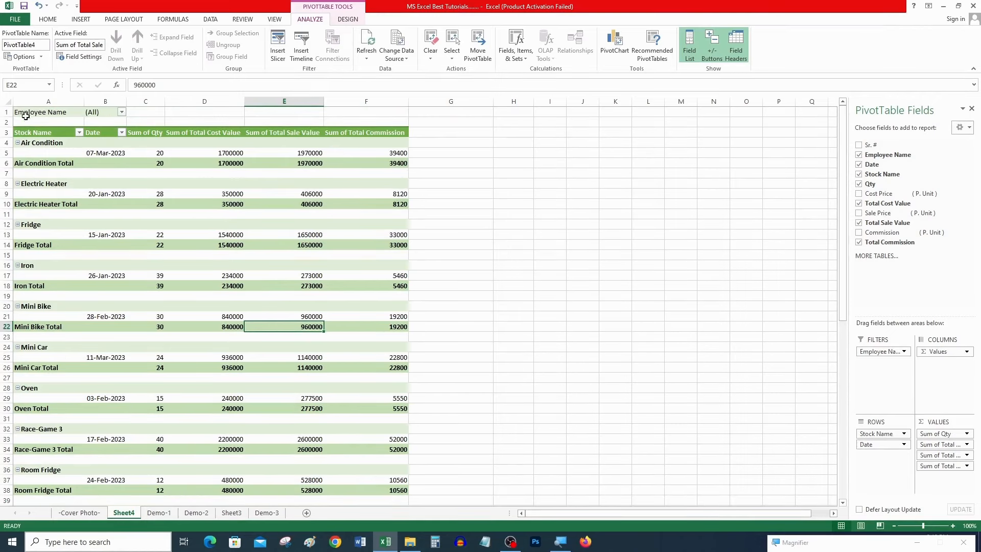
drag(26, 113, 105, 111)
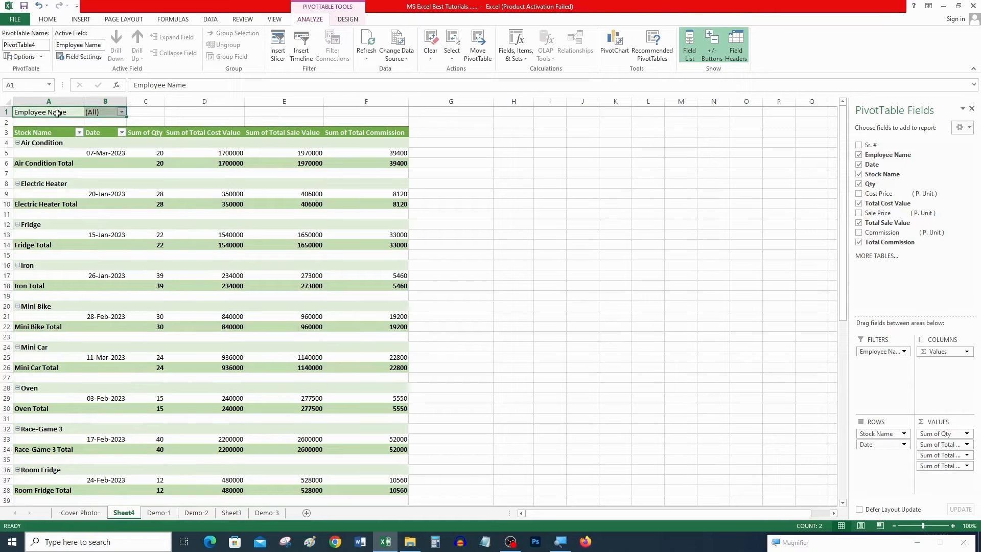
Filter the report by Employee Name to the first listed employee, and switch the filter to the second one.
click(121, 111)
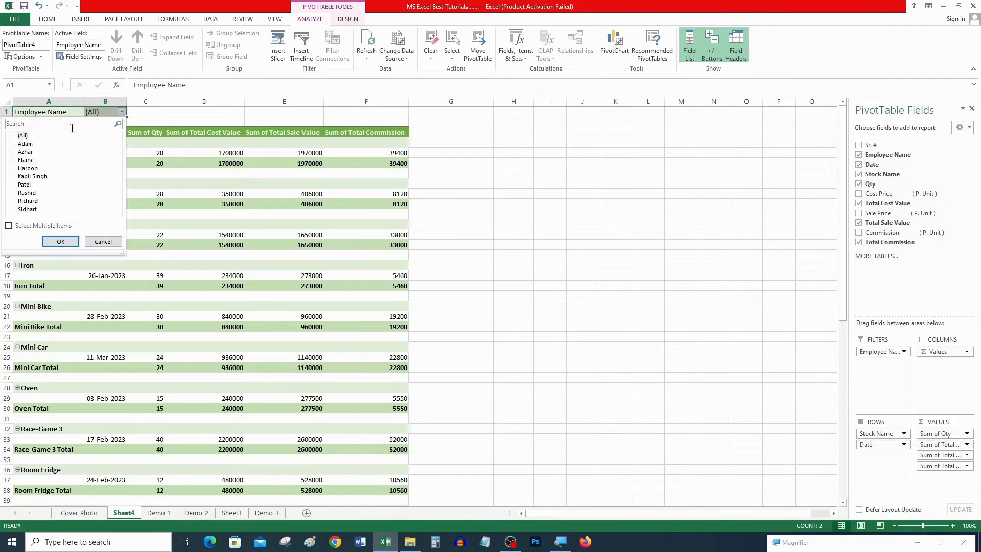
click(27, 145)
click(61, 241)
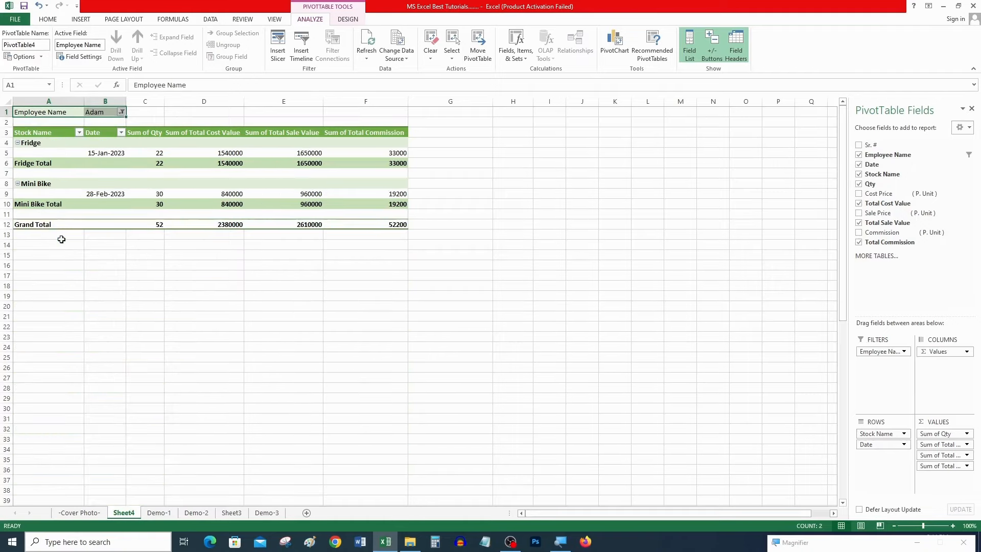
click(121, 111)
click(25, 151)
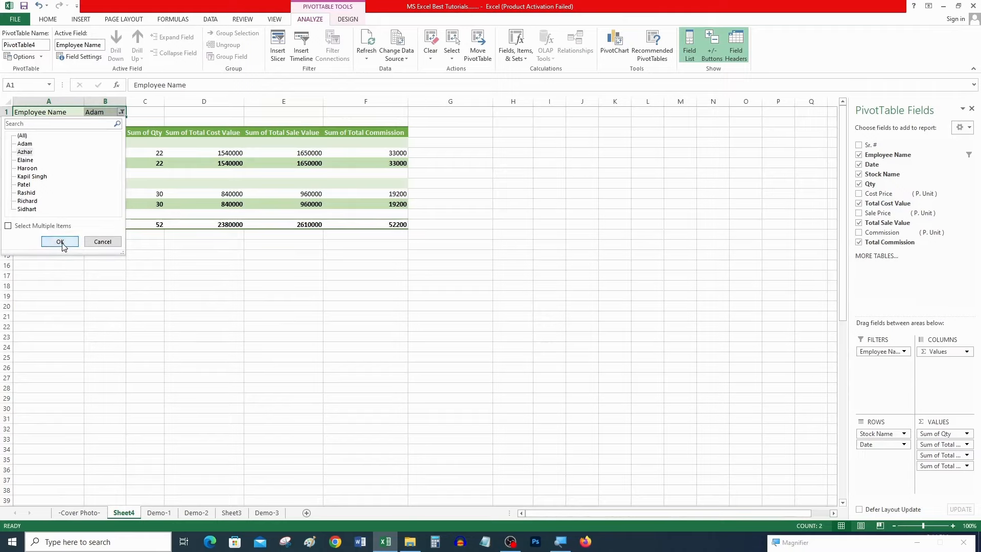
click(61, 242)
Allow multiple items in the Employee Name report filter and show the first two listed employees together.
click(123, 111)
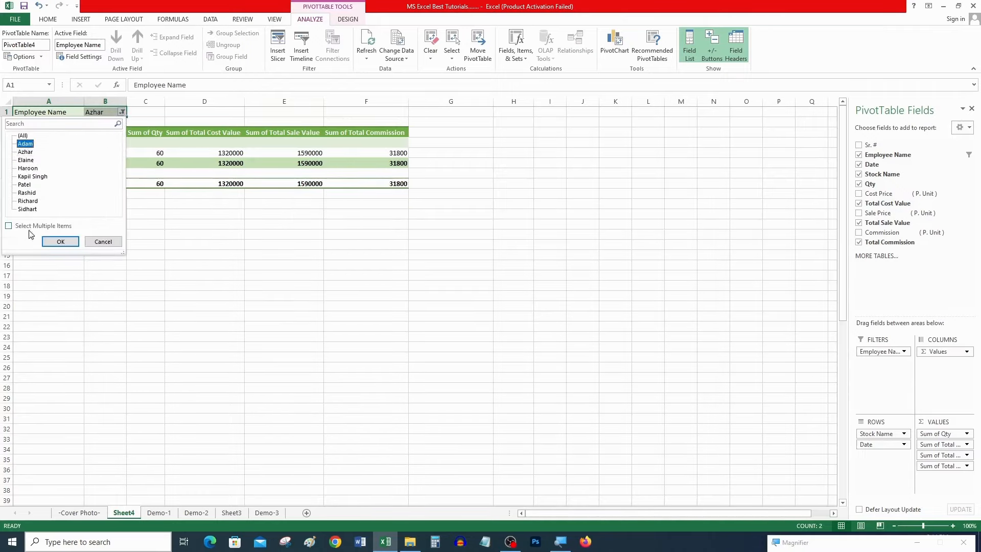
click(9, 225)
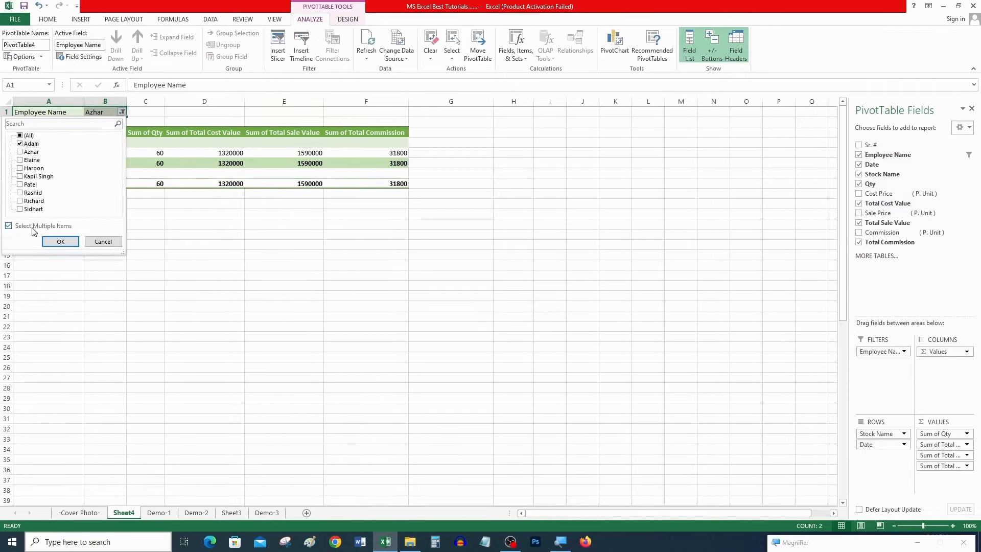
click(20, 151)
click(60, 240)
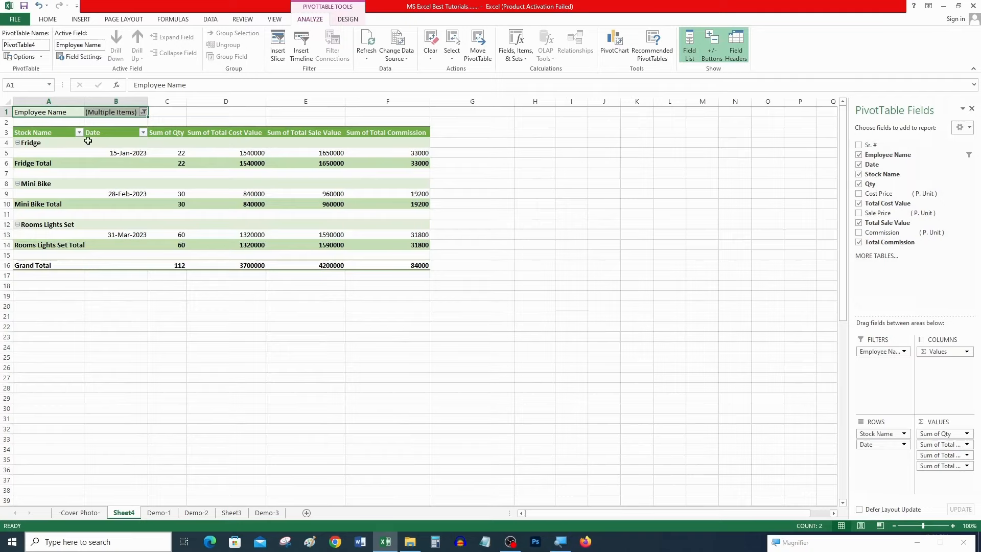
Move the Employee Name field from the report filters back to the rows, above Stock Name.
click(144, 113)
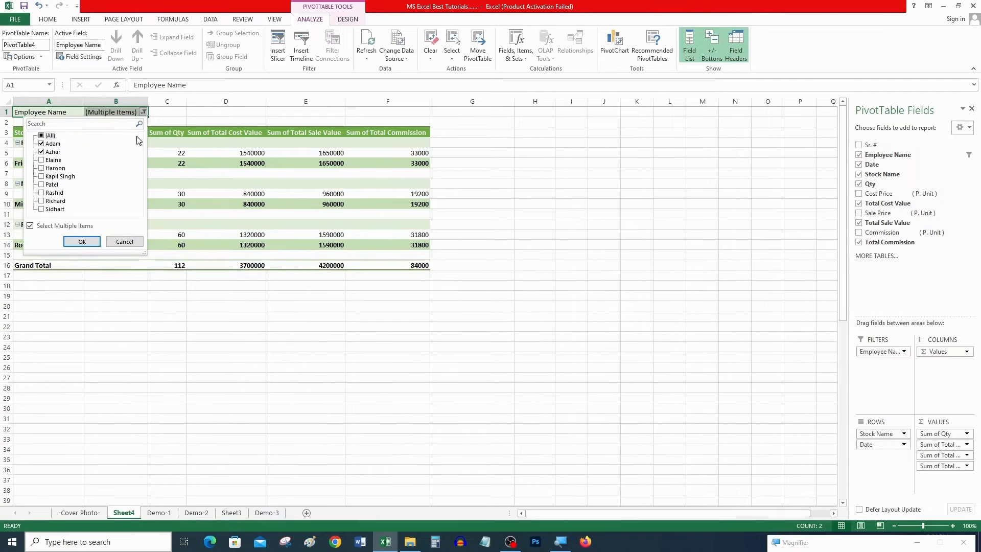
click(877, 353)
click(879, 352)
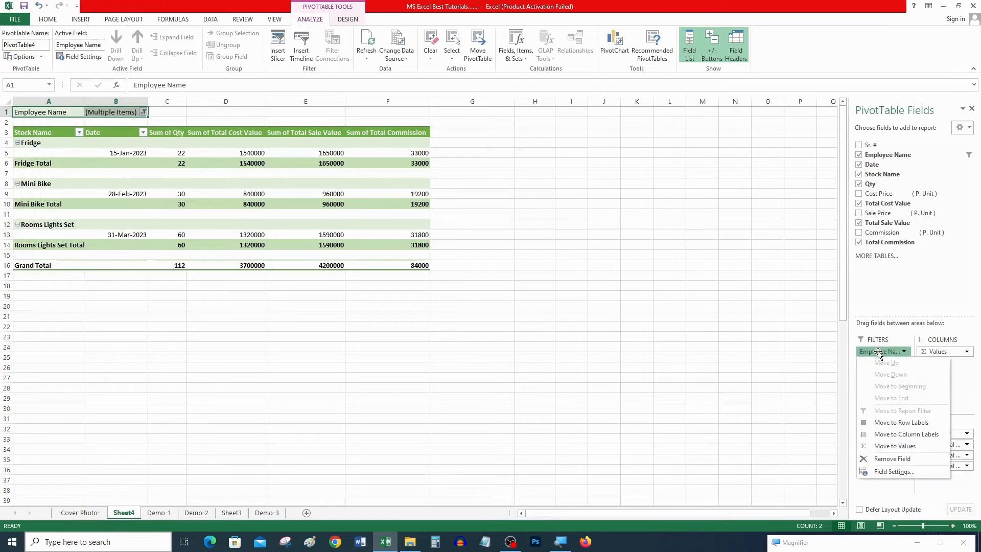
click(856, 383)
drag(880, 351, 882, 431)
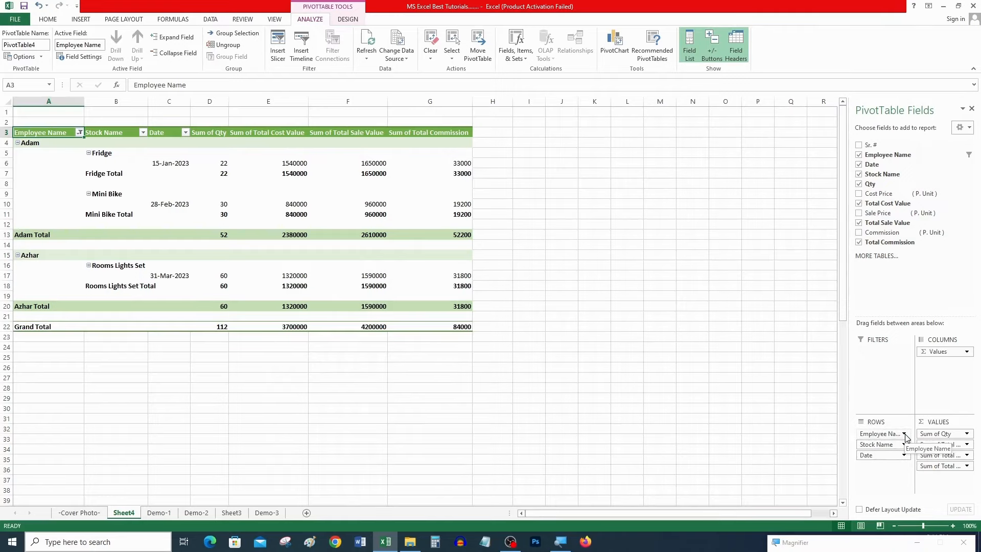
Clear the Employee Name filter so all employees are included, and bring back the PivotTable analysis tools.
click(80, 133)
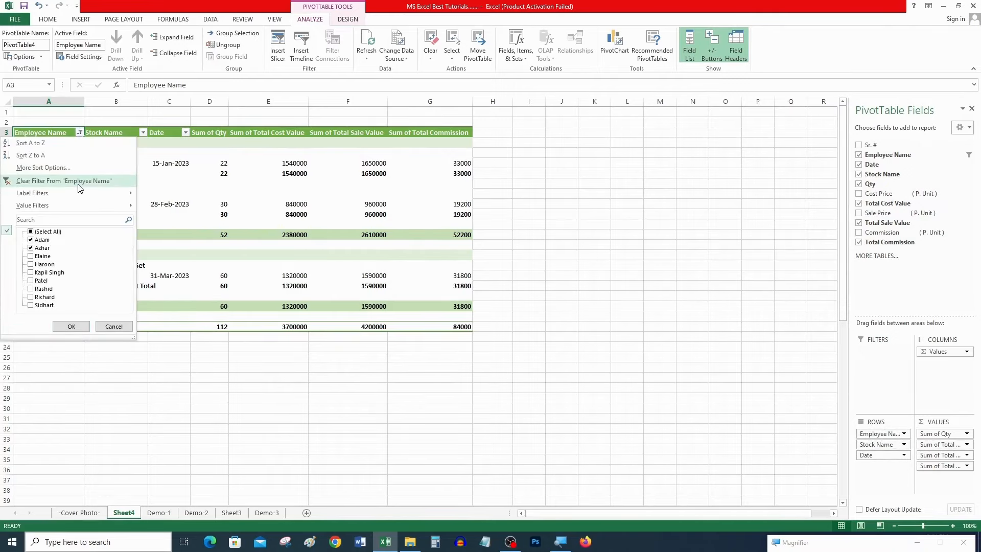
click(79, 132)
click(80, 132)
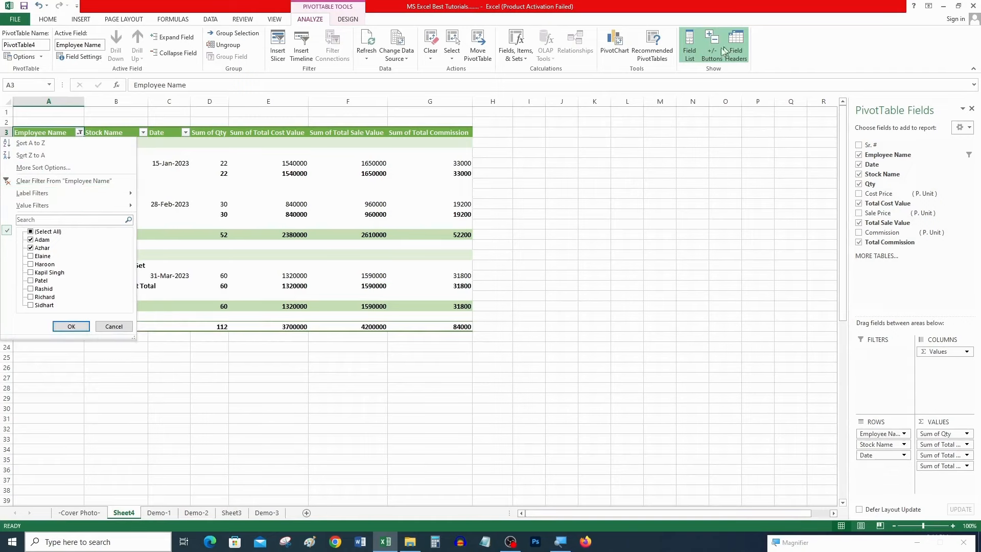
click(55, 19)
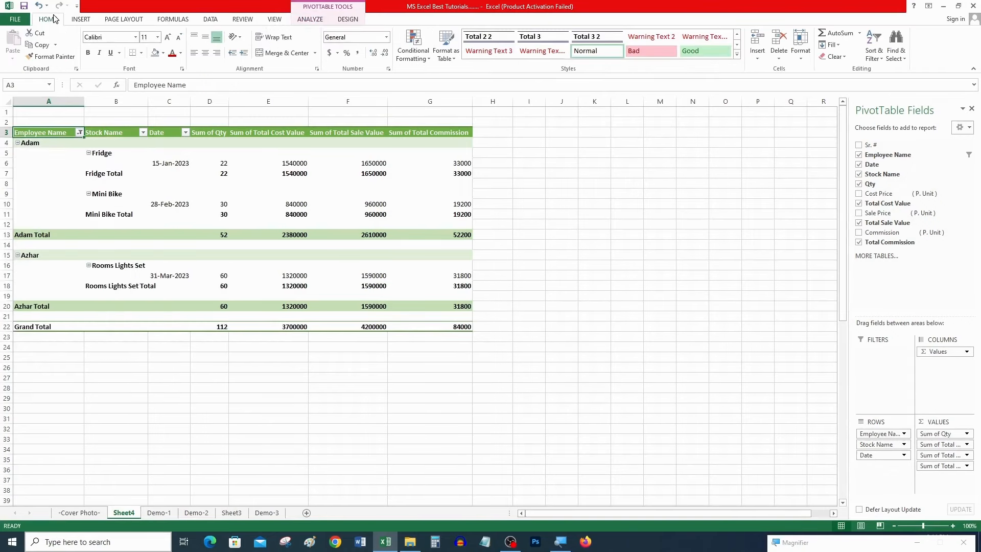
click(878, 59)
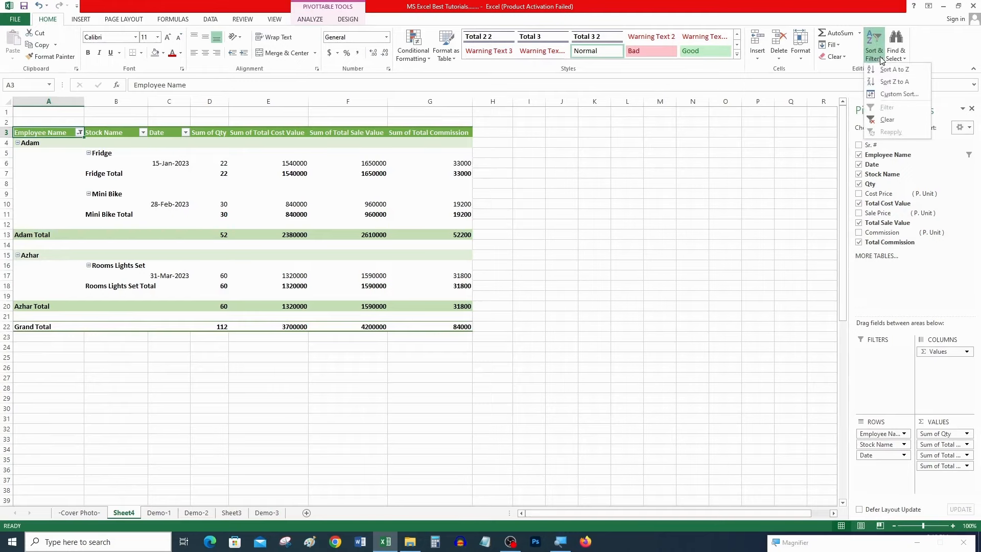
click(893, 120)
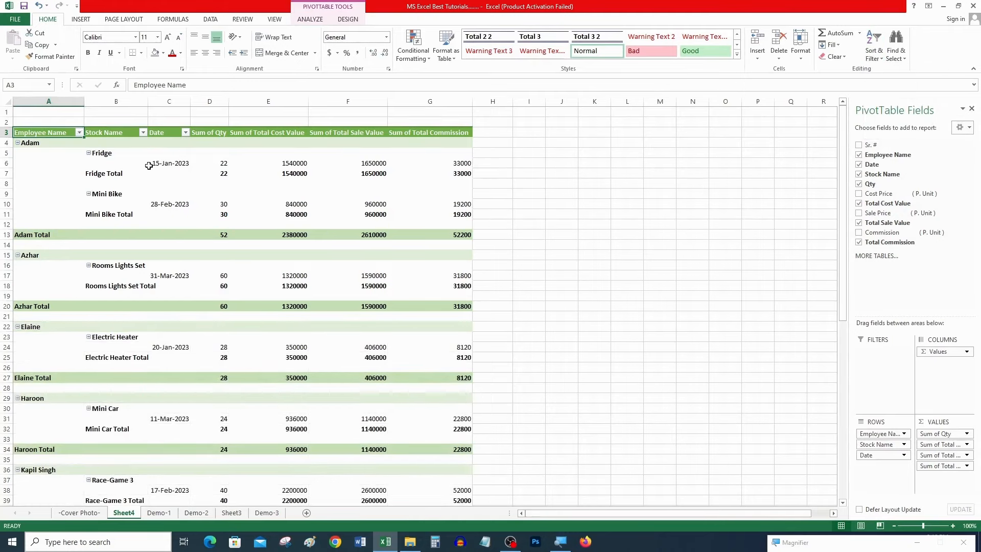
click(310, 19)
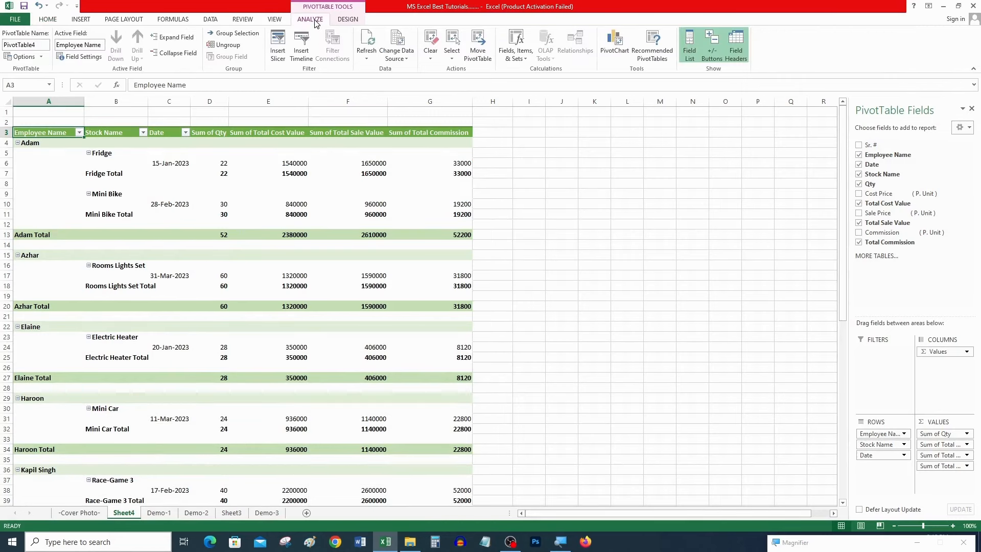
Examine the field settings of Employee Name and the value field settings of Total Commission, including the Show Values As and number format options.
click(80, 56)
click(694, 371)
click(904, 455)
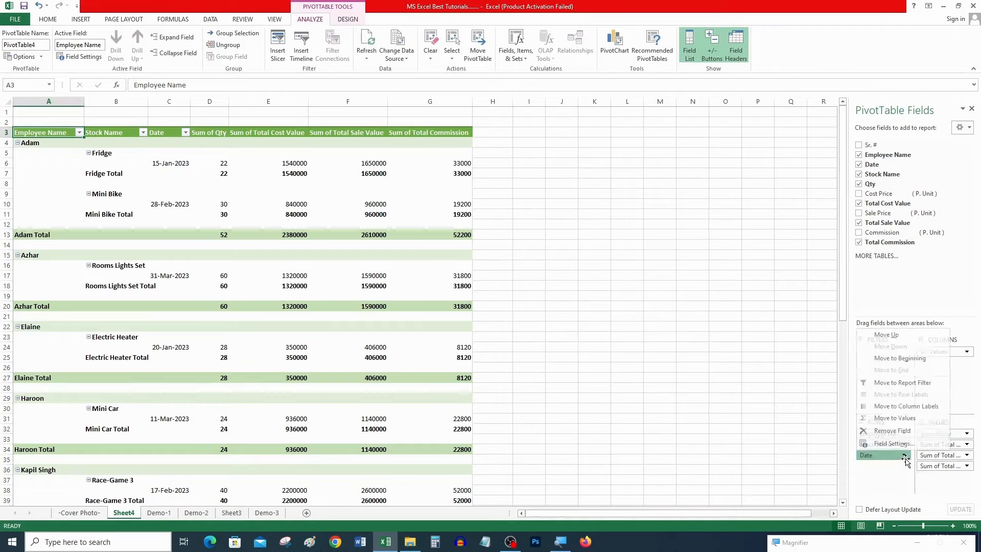
click(966, 466)
click(919, 454)
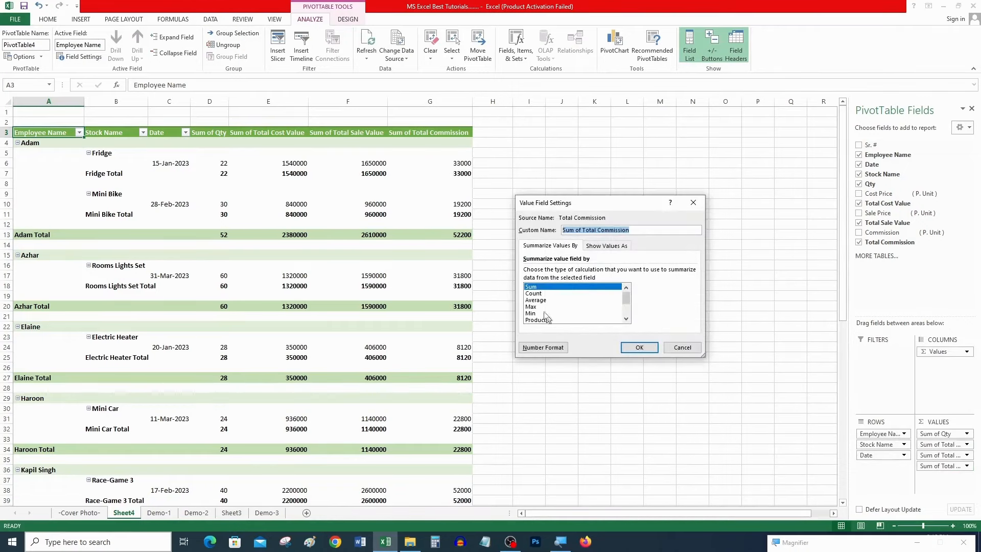
click(594, 246)
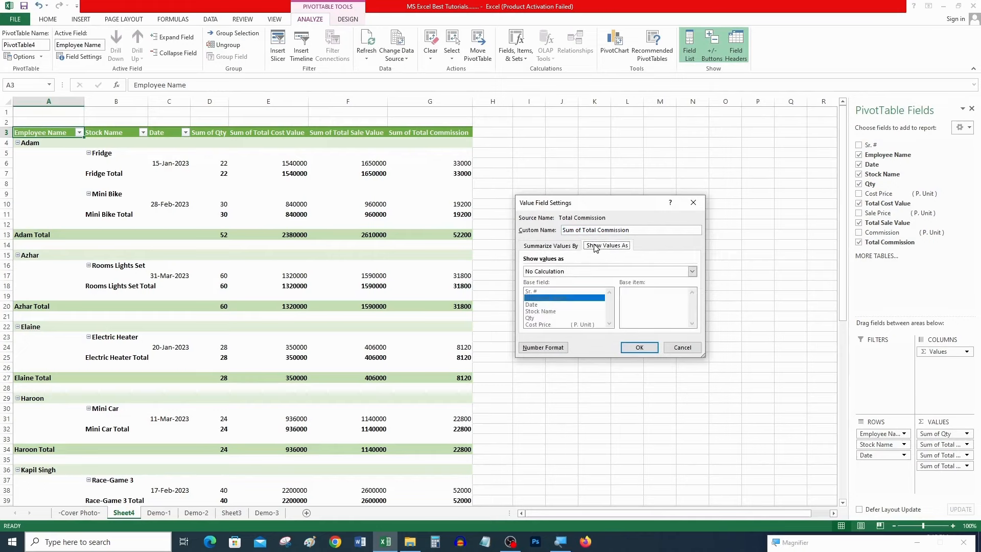
click(567, 246)
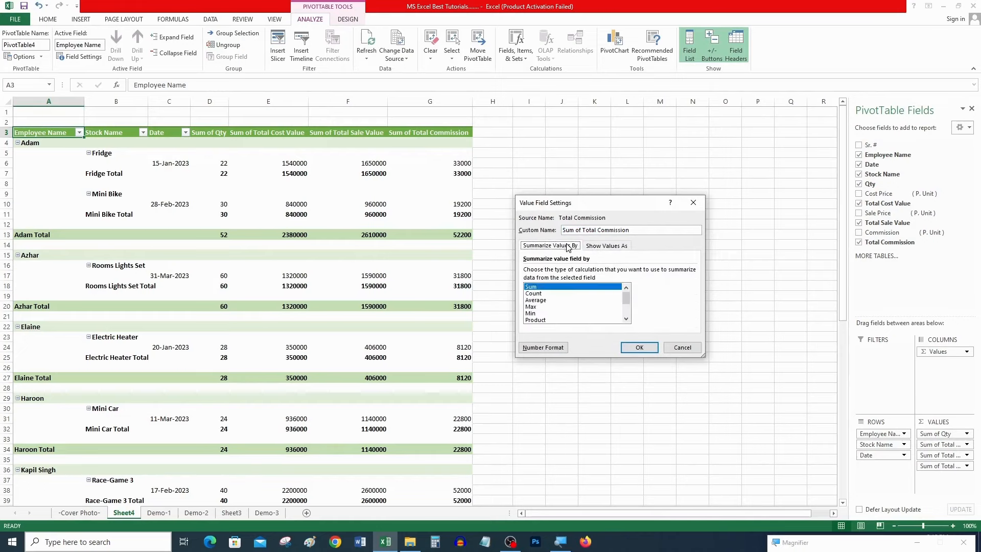
click(551, 349)
click(510, 211)
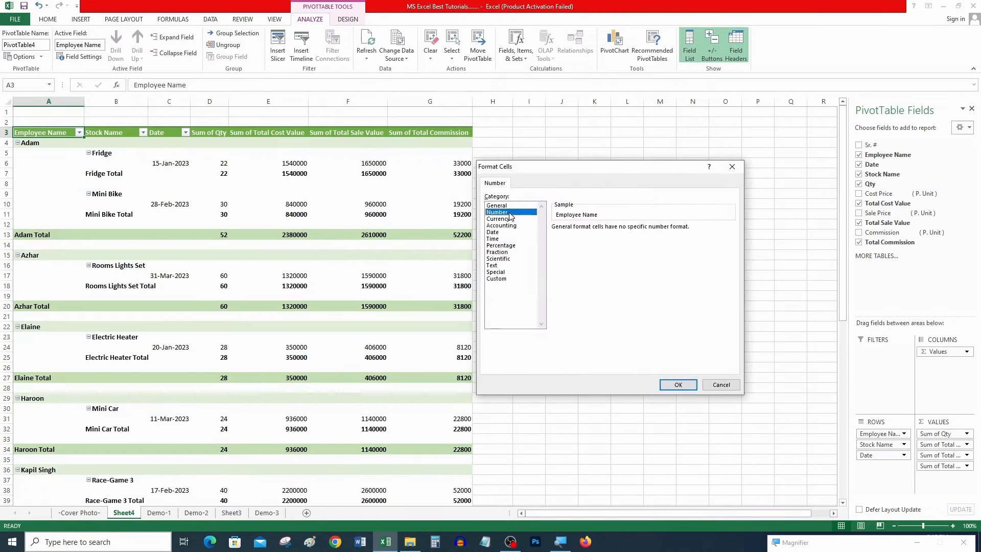
click(721, 385)
click(684, 348)
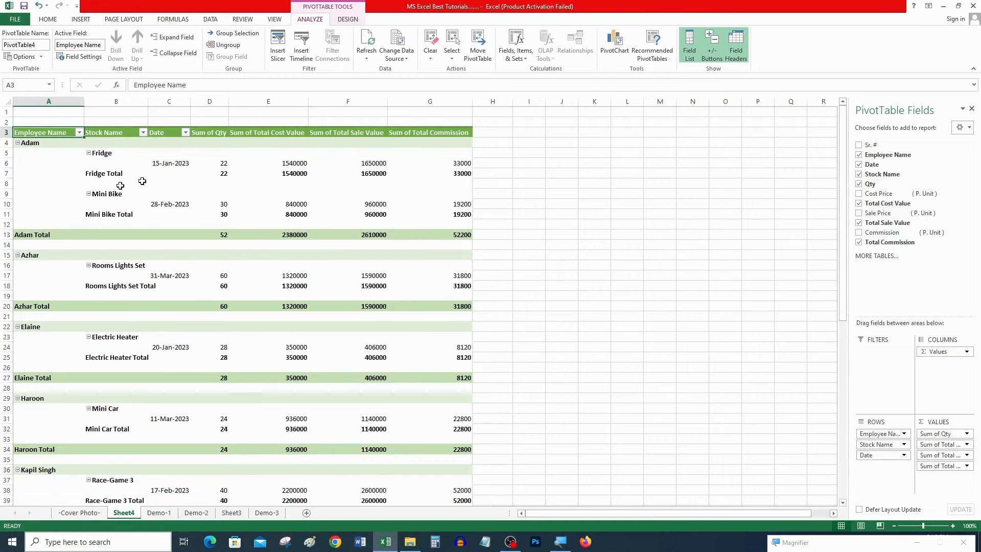
Collapse only the first employee's group in the PivotTable and expand it again.
click(72, 186)
click(17, 143)
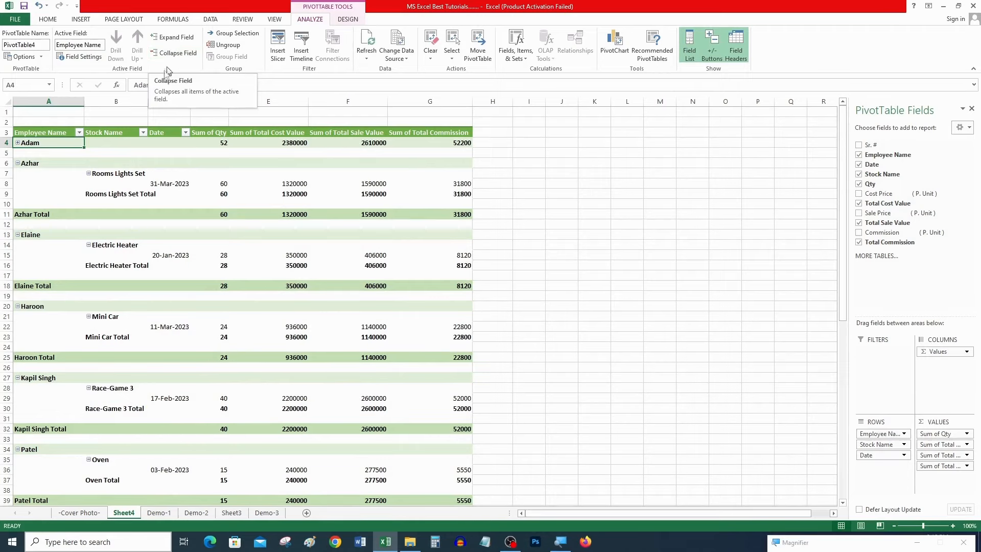
click(17, 142)
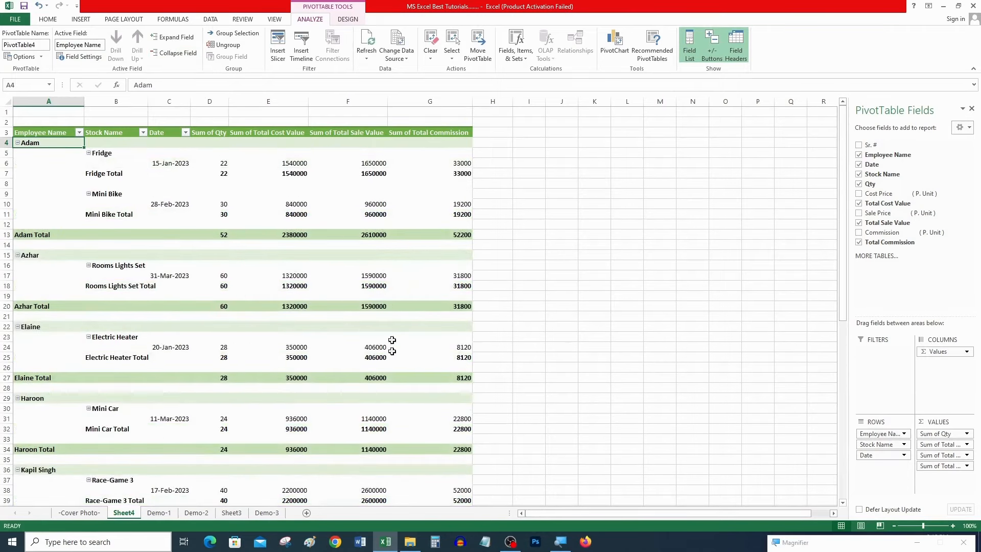
Collapse all items of the Employee Name field and expand the whole field, repeating the collapse and expansion once.
click(52, 174)
click(49, 144)
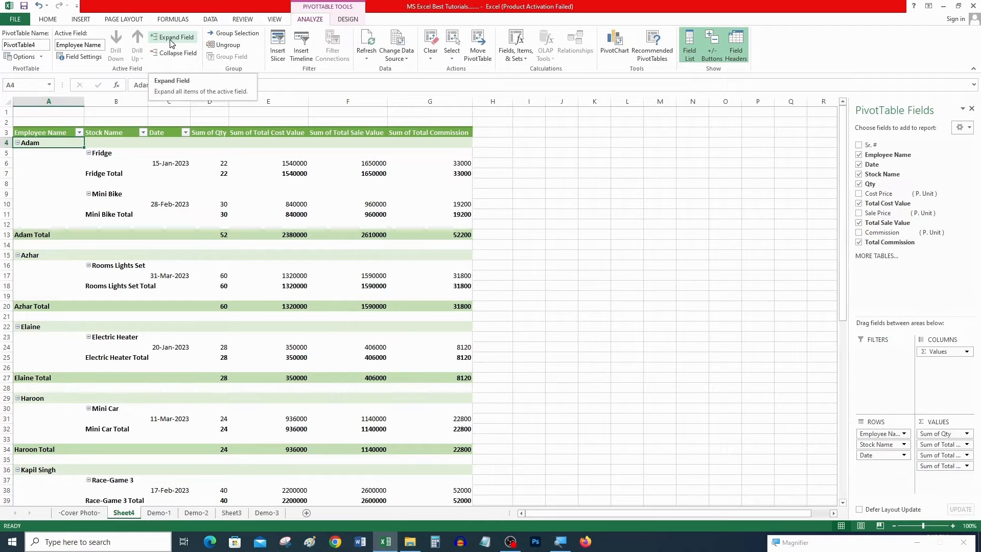
click(63, 174)
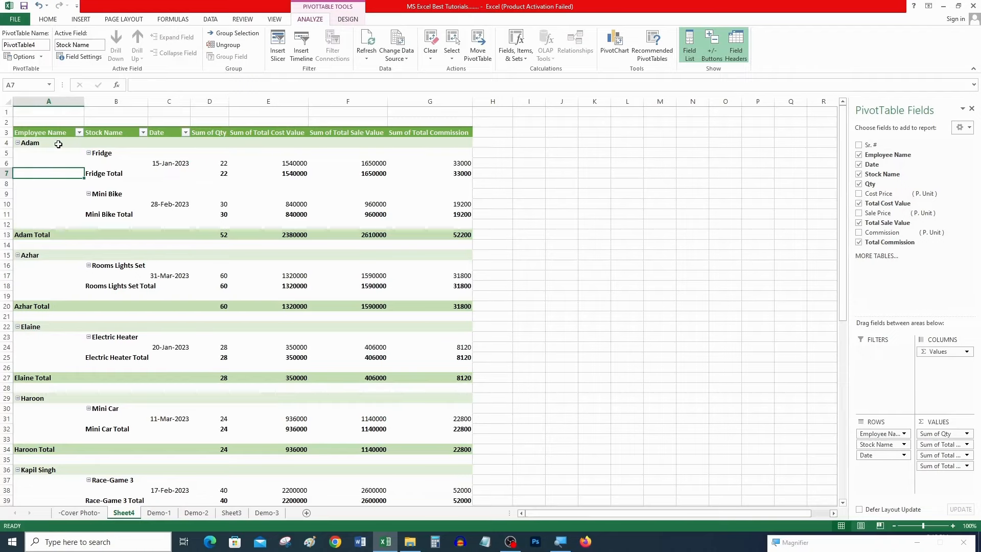
click(40, 145)
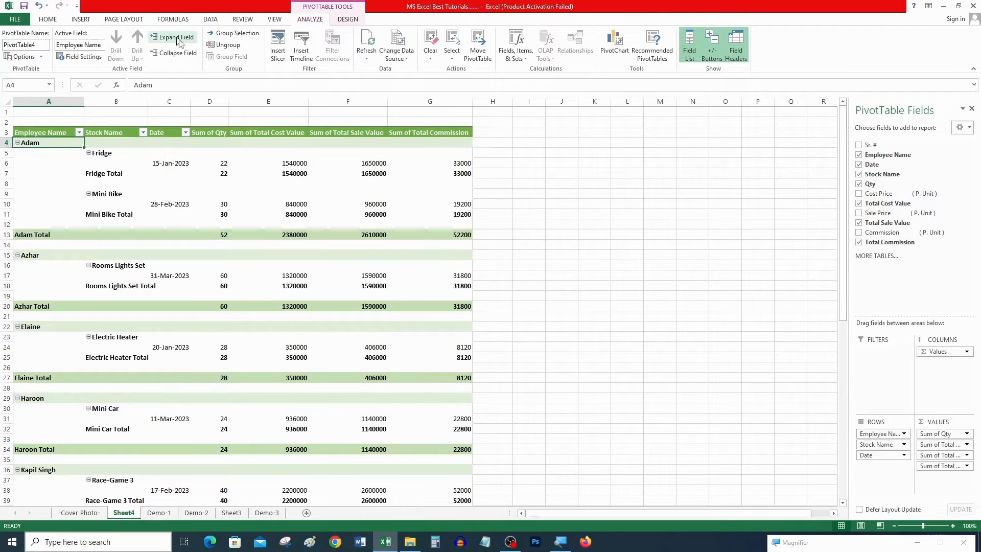
click(185, 57)
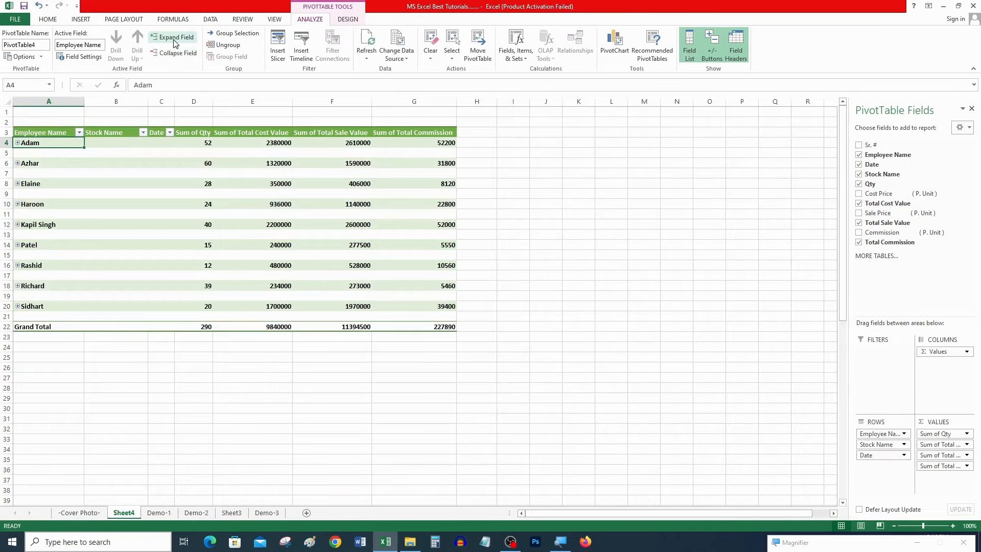
click(175, 41)
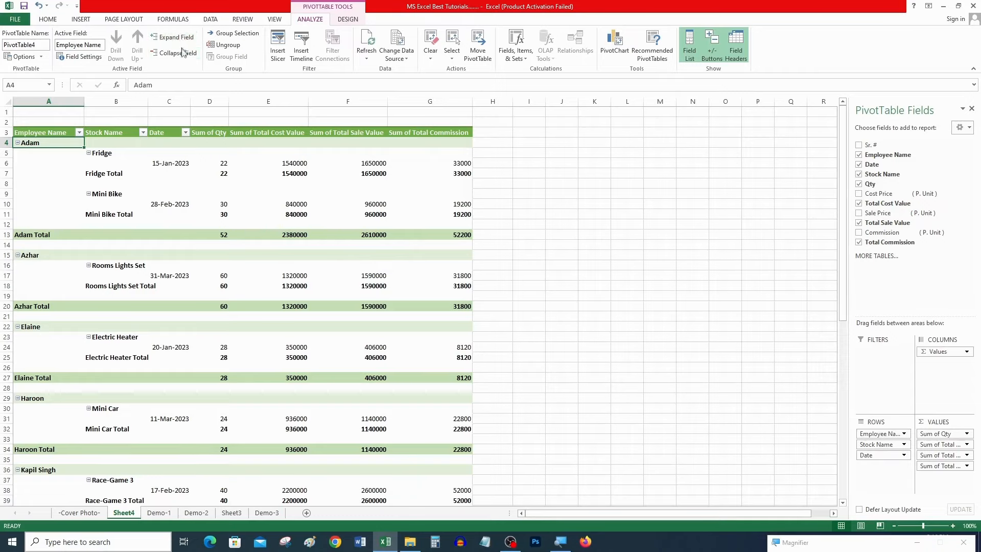
click(182, 55)
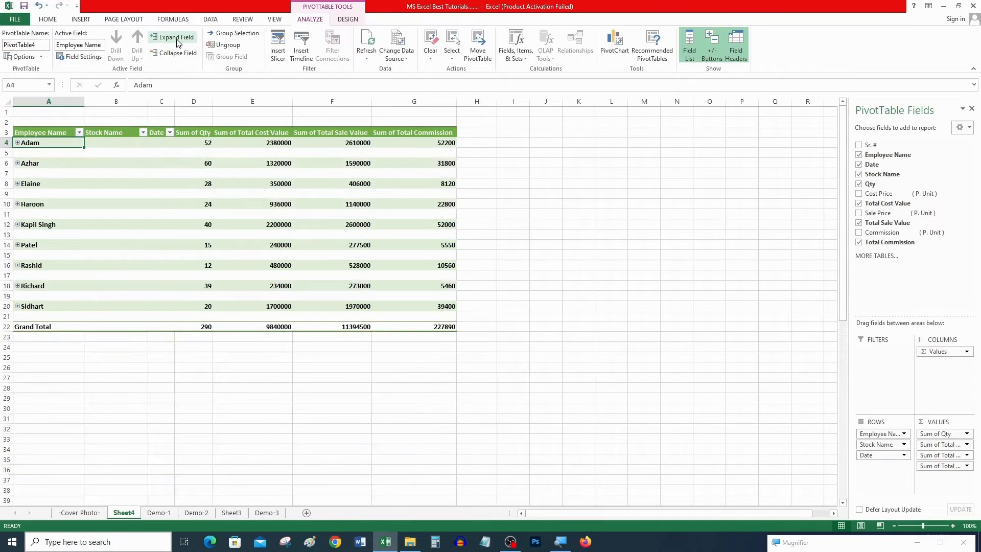
click(178, 40)
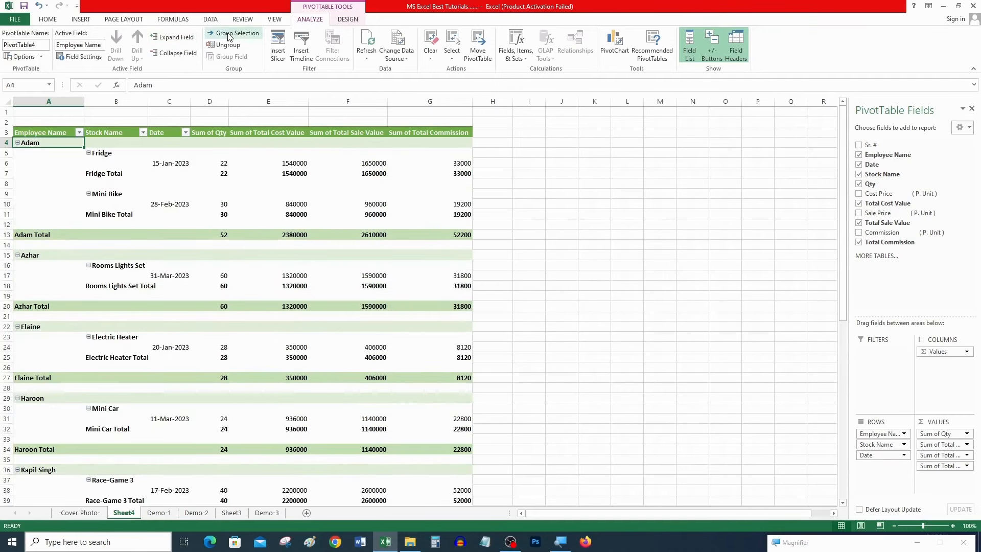
Insert a slicer for Stock Name and enlarge it to about 5.18" high by 3.5" wide.
click(277, 61)
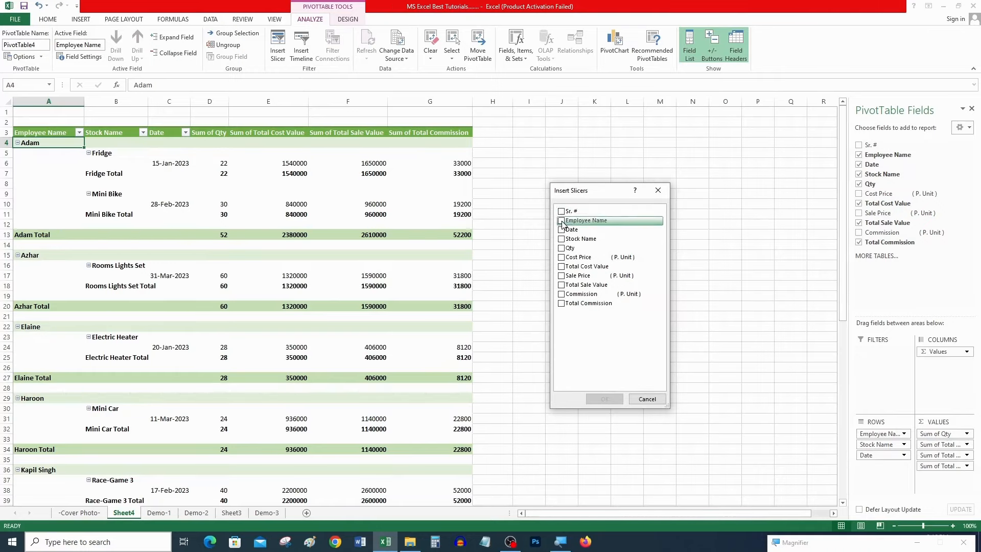
click(561, 240)
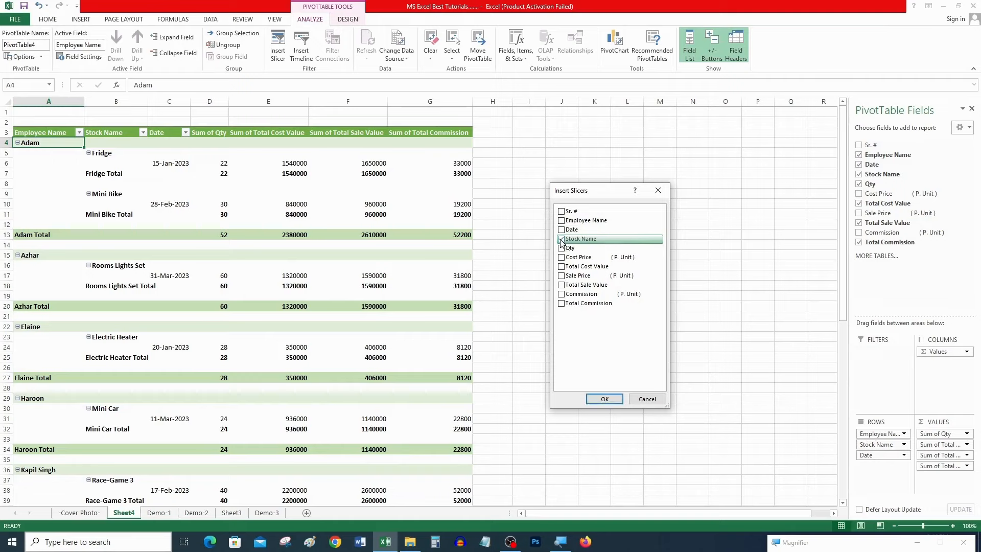
click(602, 398)
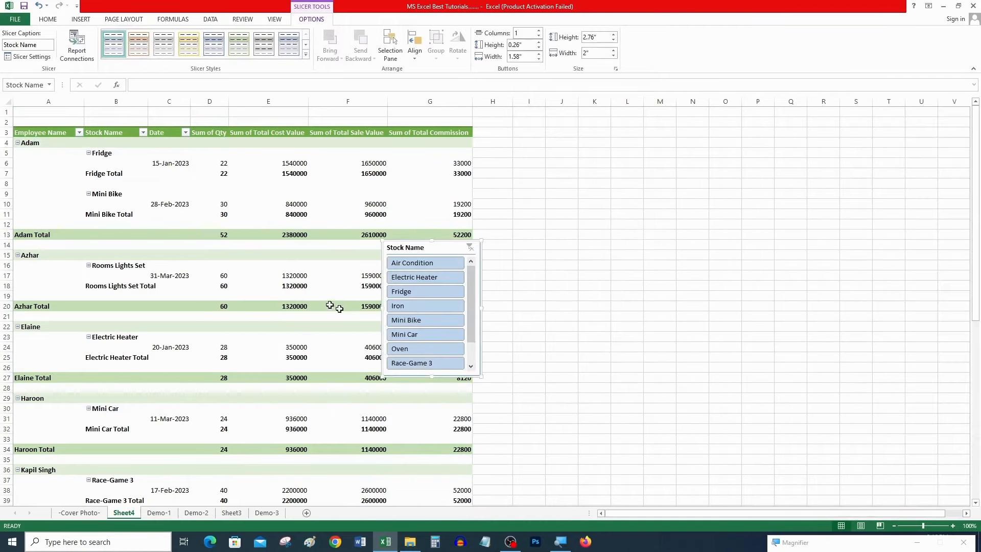
drag(482, 376, 555, 494)
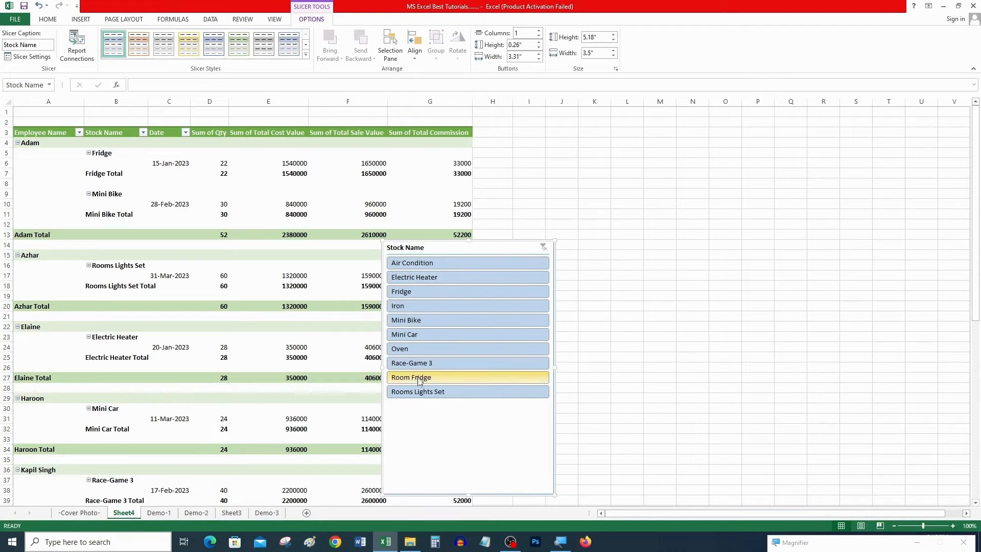
Filter the report with the slicer by Air Condition, Electric Heater, Fridge, Iron, Mini Car and Room Fridge, one at a time.
click(422, 262)
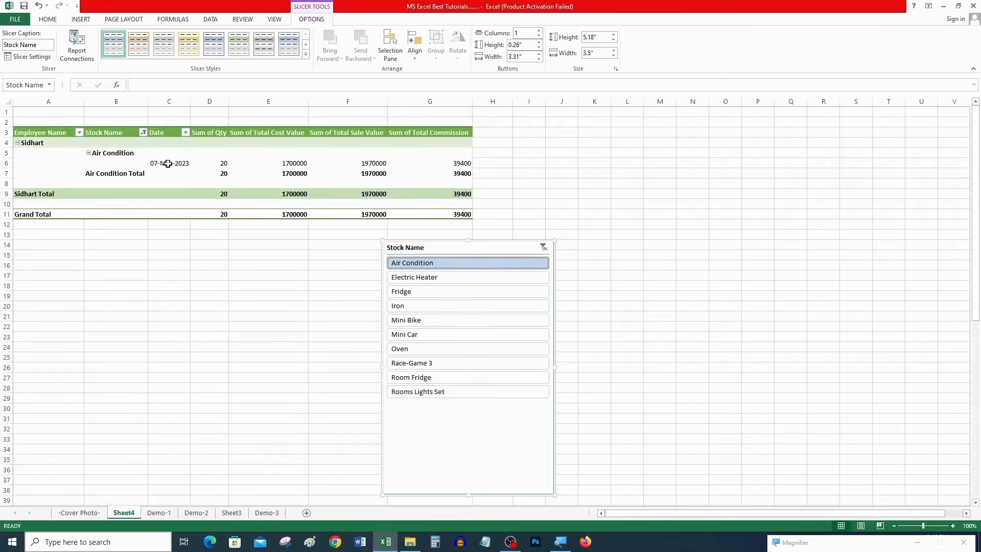
click(419, 278)
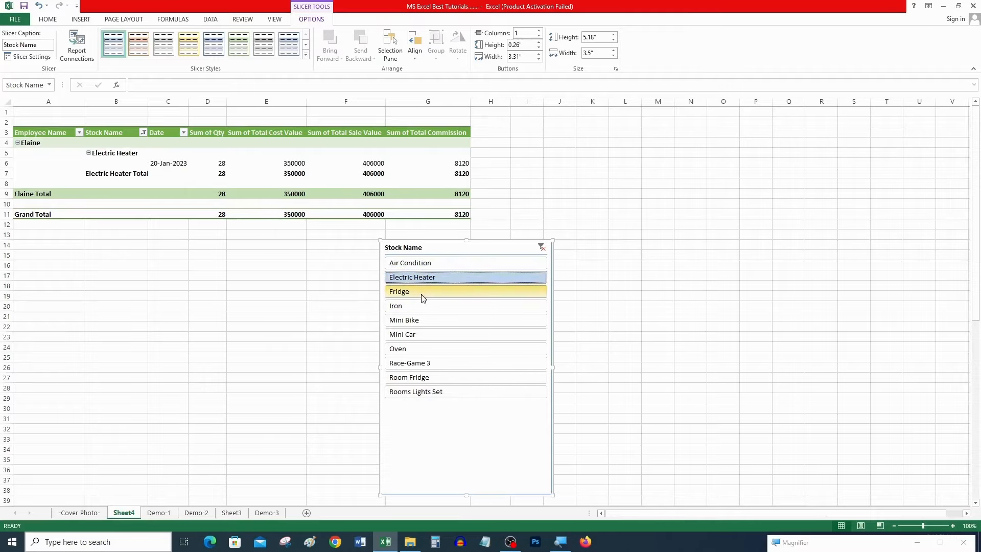
click(422, 295)
click(425, 307)
click(428, 335)
click(431, 378)
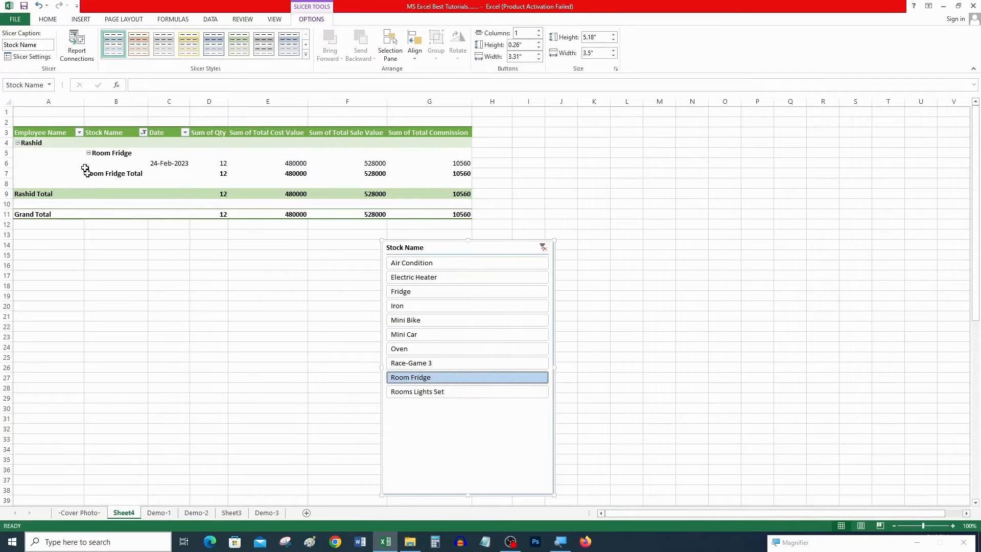
Clear the Stock Name slicer's filter and delete the slicer from the sheet.
click(543, 247)
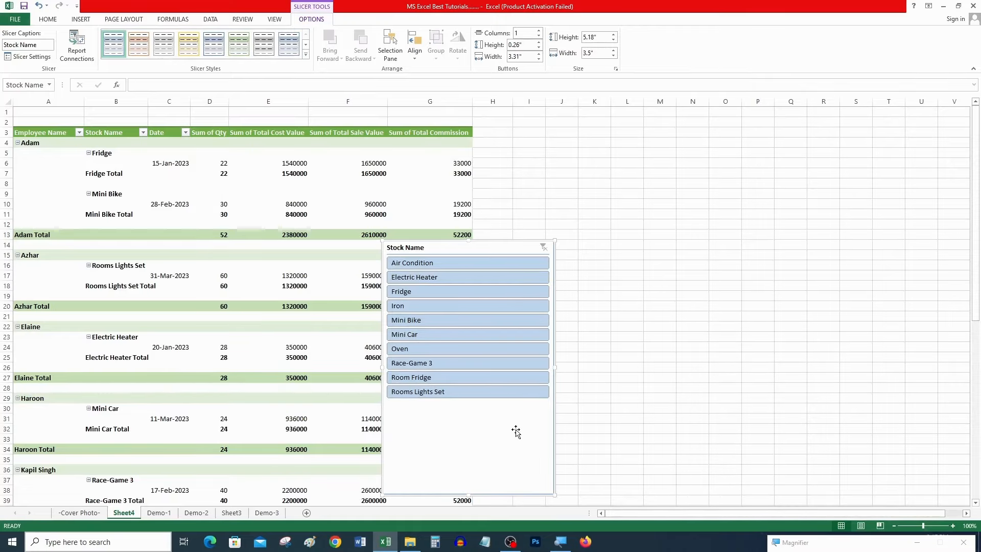
drag(470, 453, 471, 457)
key(Delete)
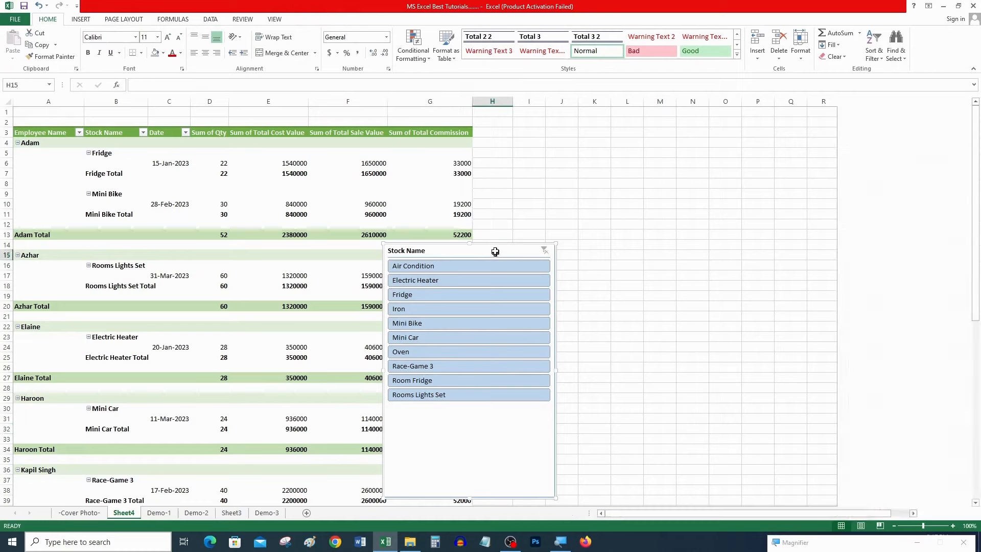
Insert a timeline for the PivotTable's Date field and widen it to about 8.29".
click(50, 149)
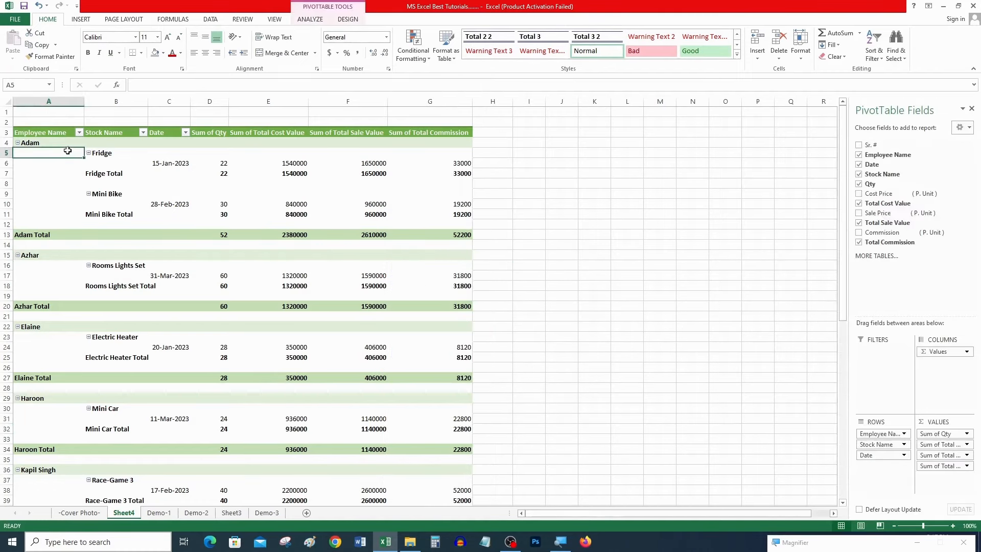
click(307, 18)
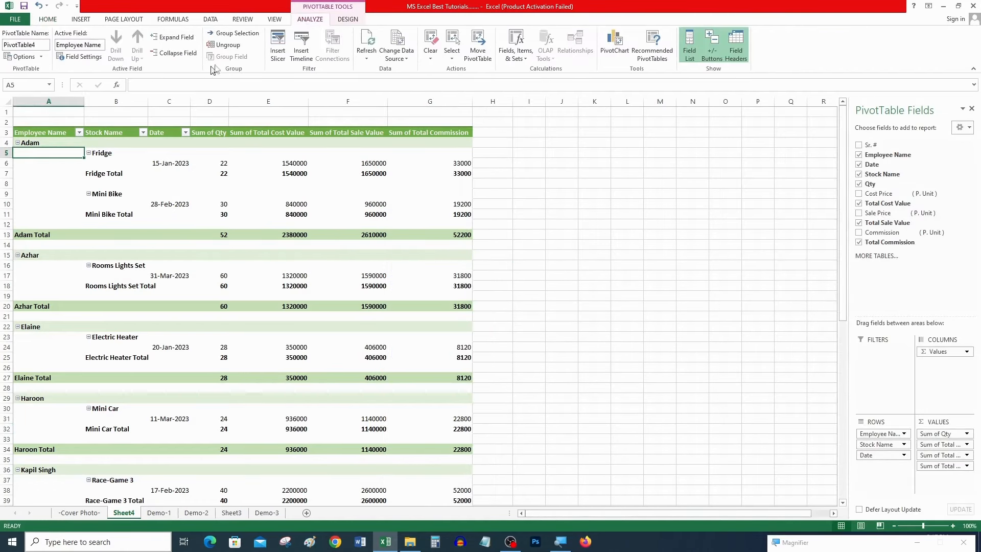
click(302, 51)
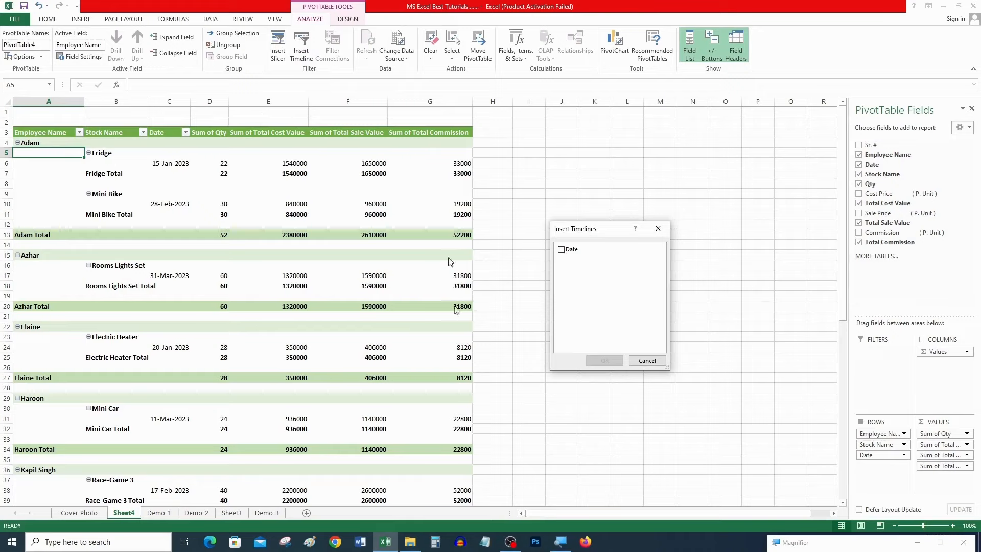
click(562, 251)
click(606, 360)
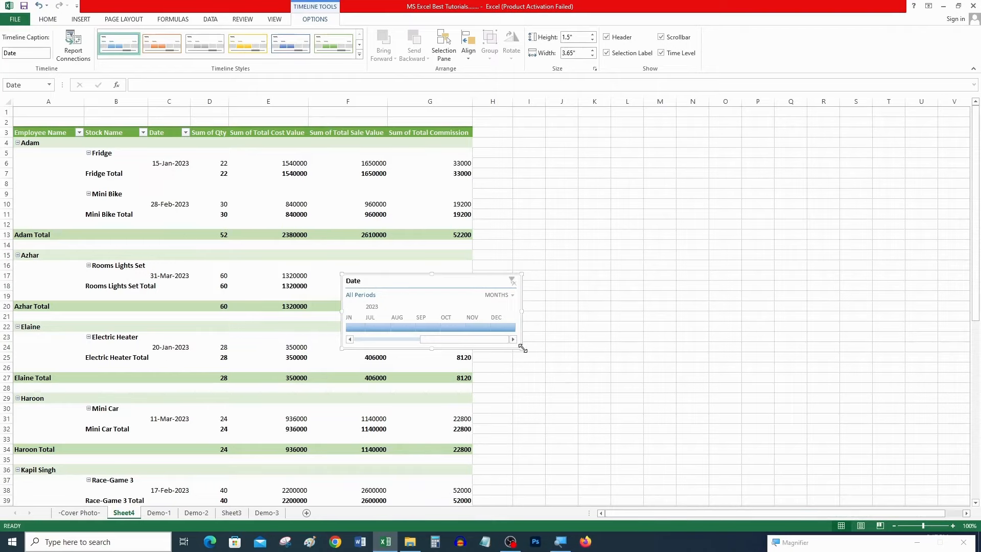
drag(522, 348, 749, 351)
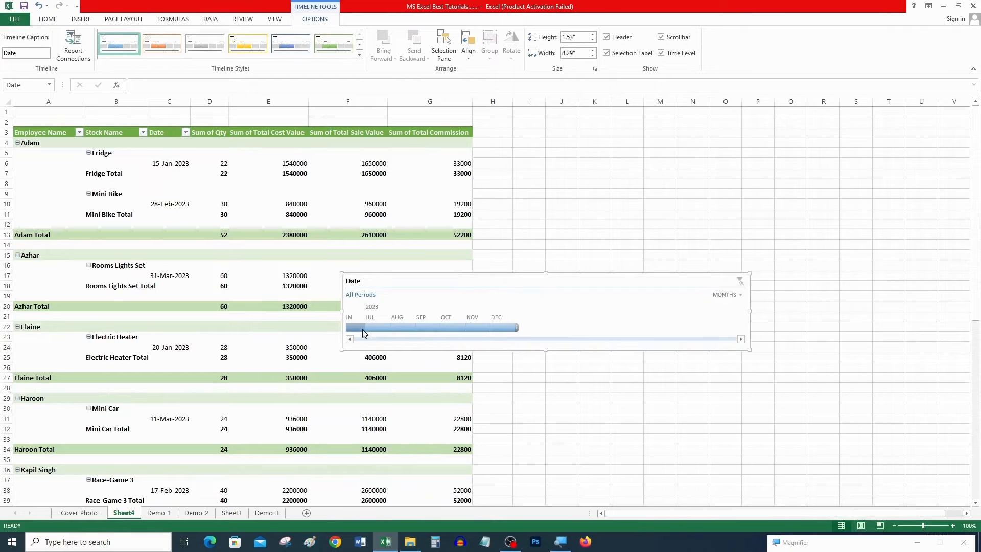
Filter the report by single months of 2023 on the timeline, including July, January, February, March and April, and clear the date filter.
click(384, 329)
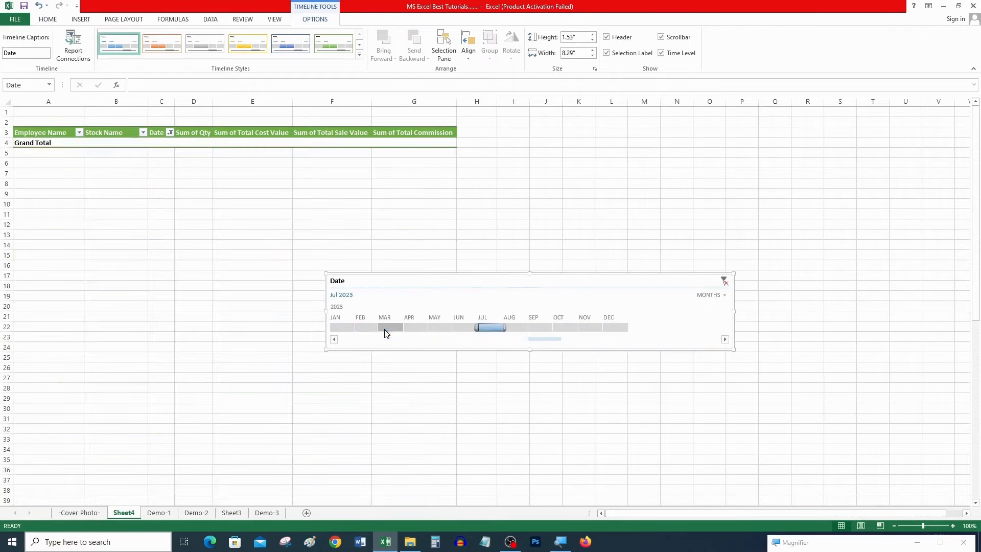
click(339, 328)
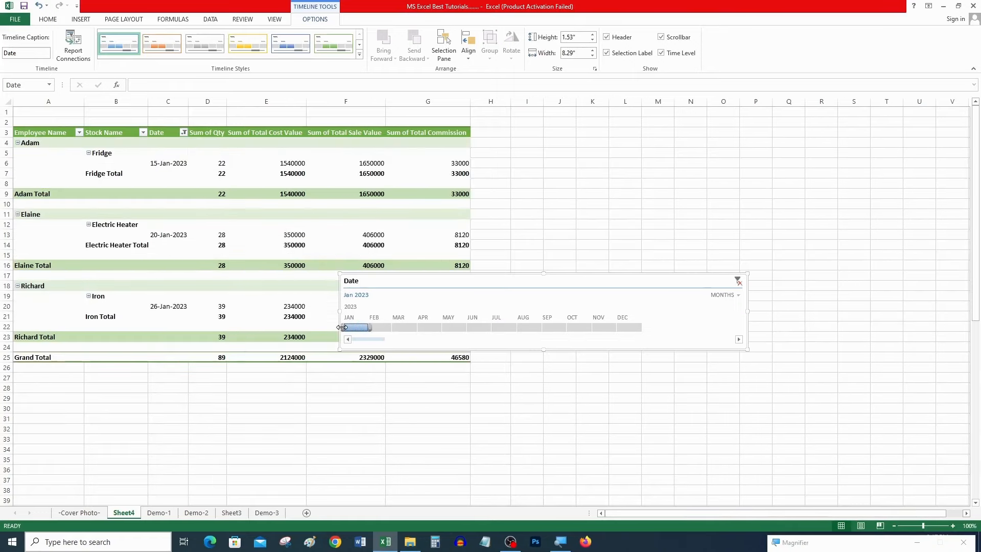
click(384, 327)
click(415, 327)
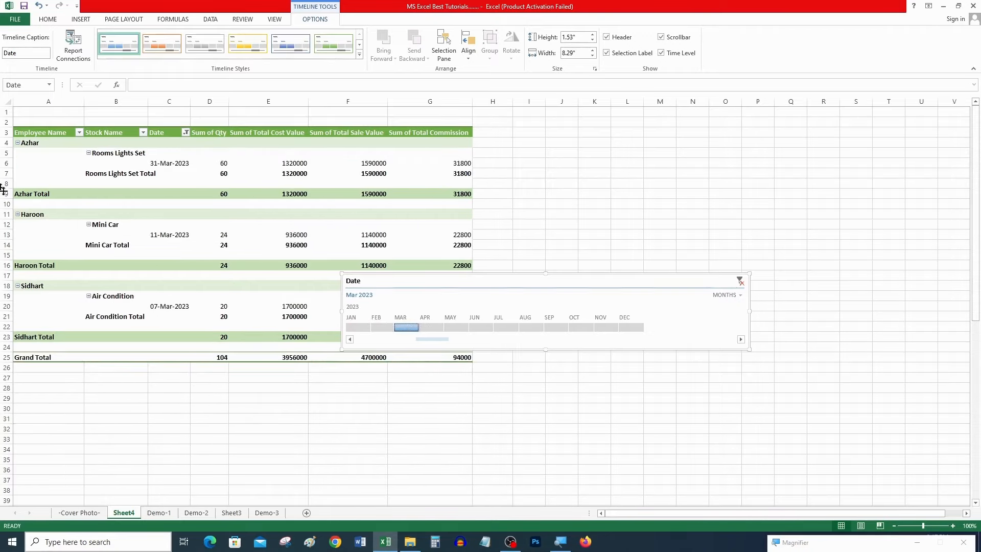
click(474, 327)
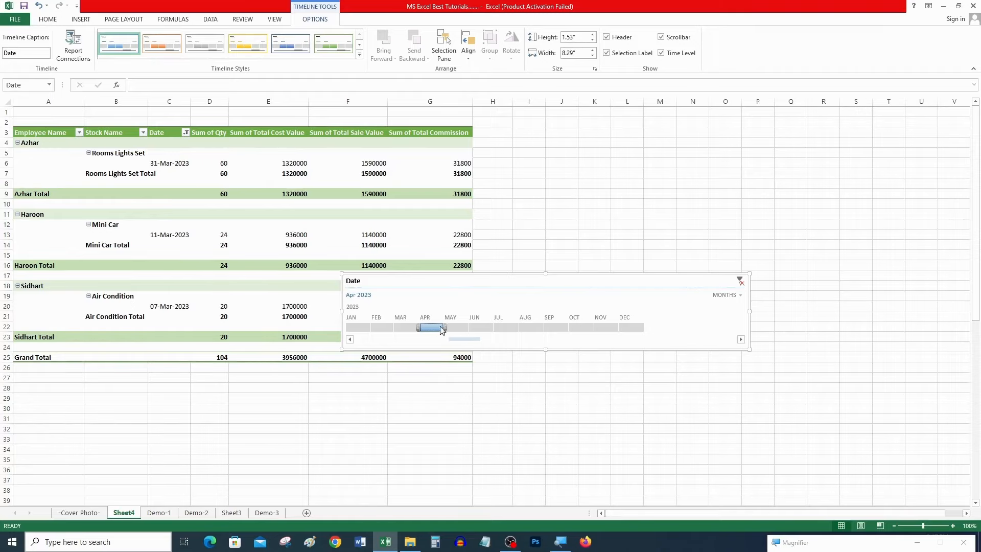
click(342, 327)
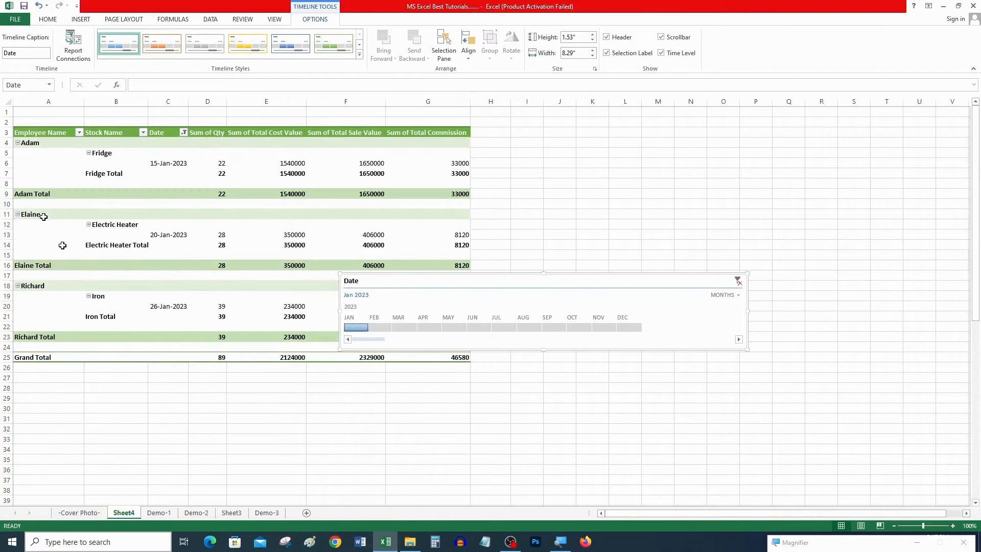
click(739, 282)
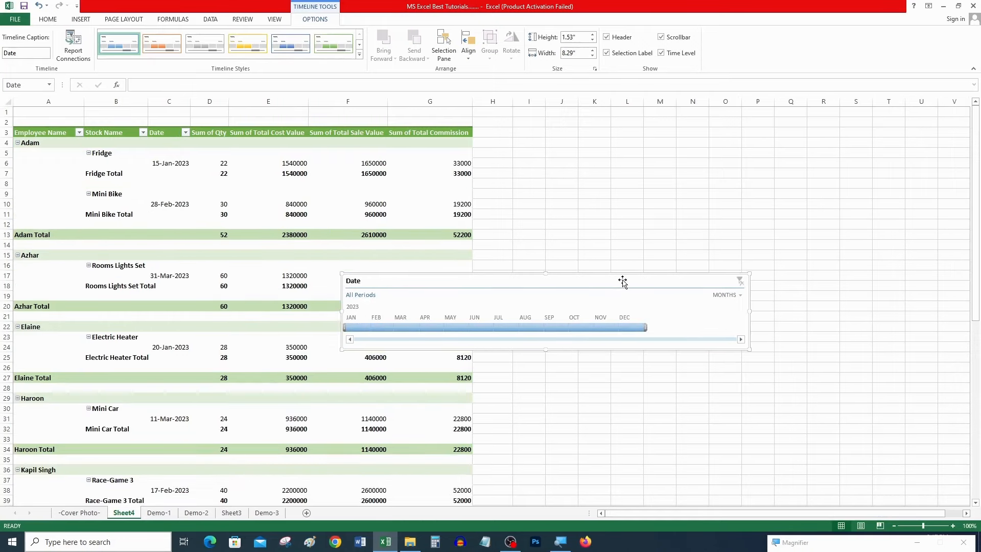
Delete the Date timeline from Sheet4 and refresh all PivotTable data.
key(Escape)
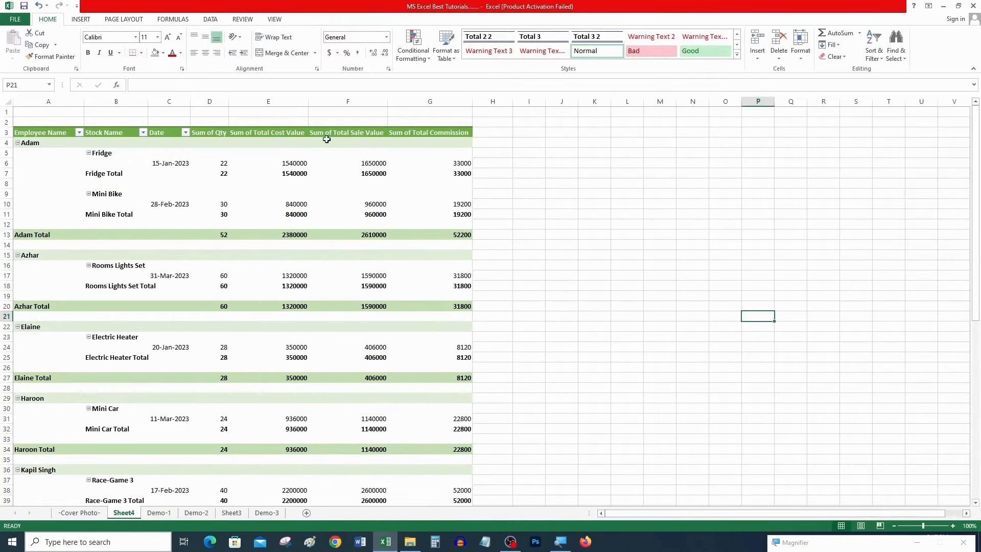
click(263, 154)
click(310, 20)
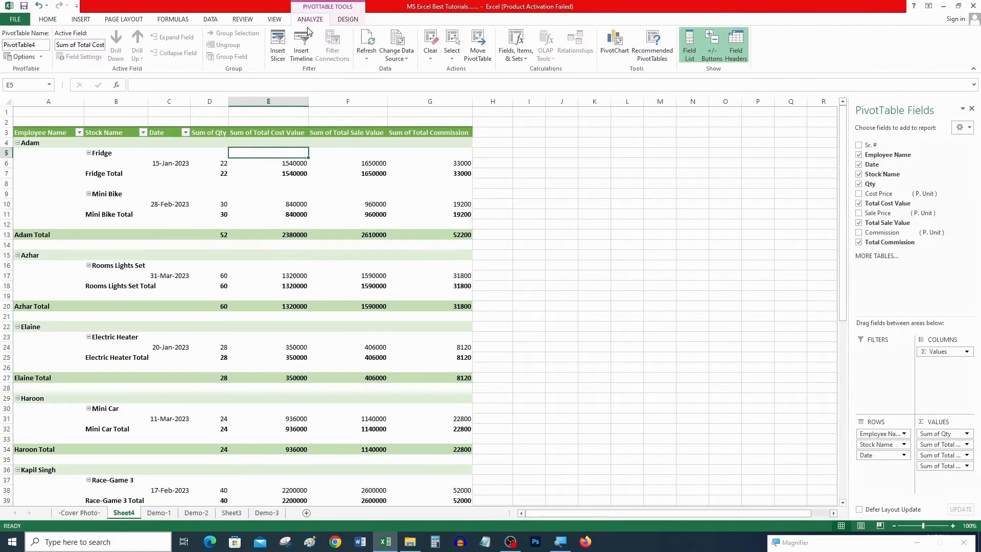
click(367, 58)
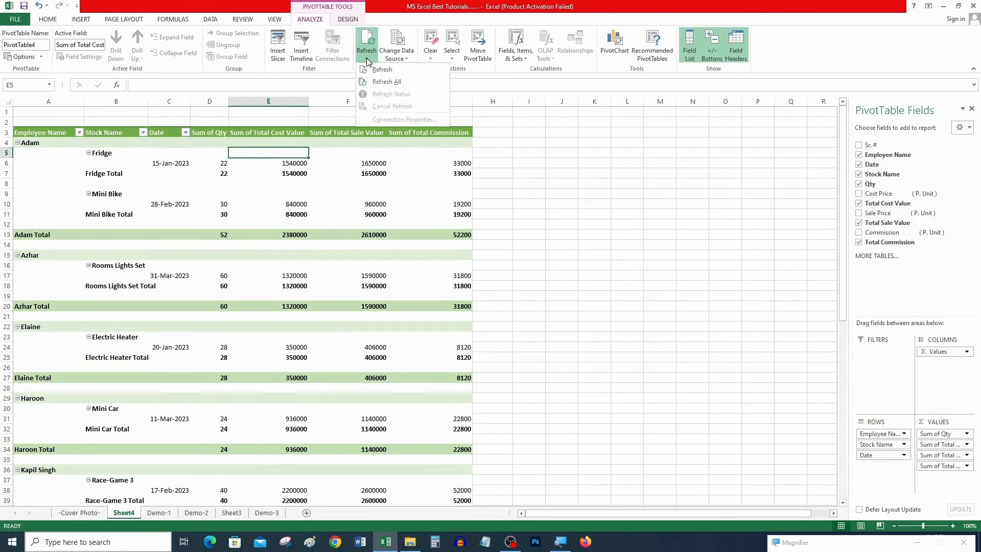
click(391, 81)
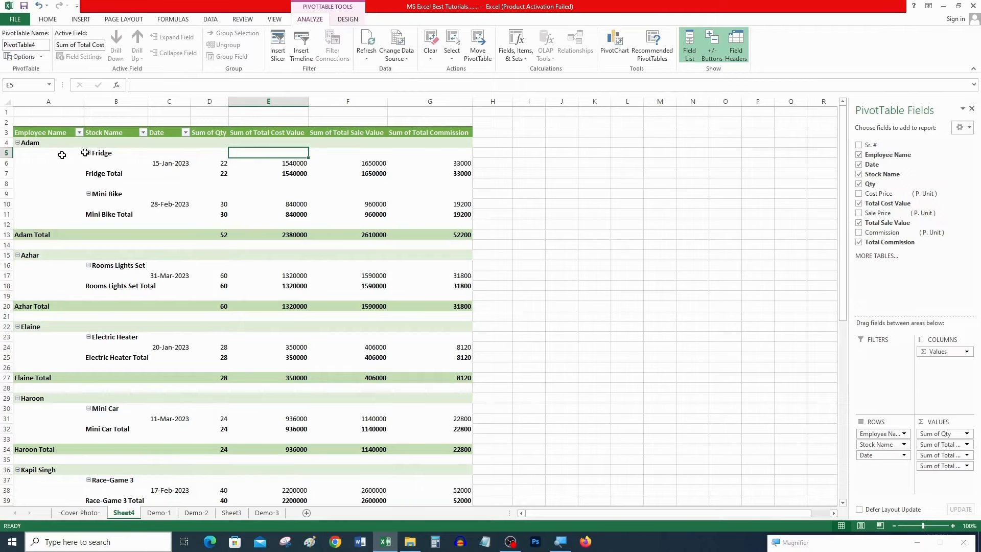
Set the Fridge quantity in the Demo-1 source table to 10.
click(35, 141)
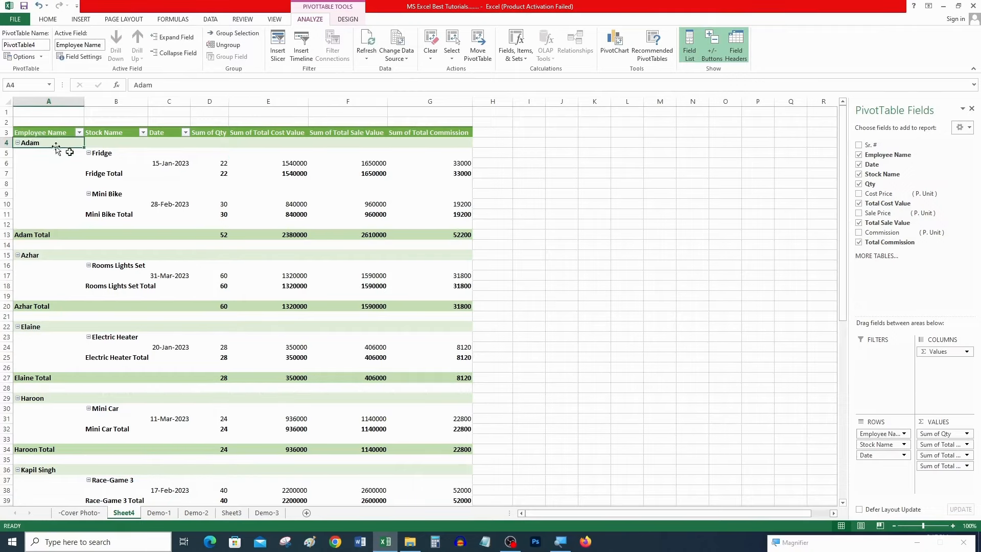
click(227, 165)
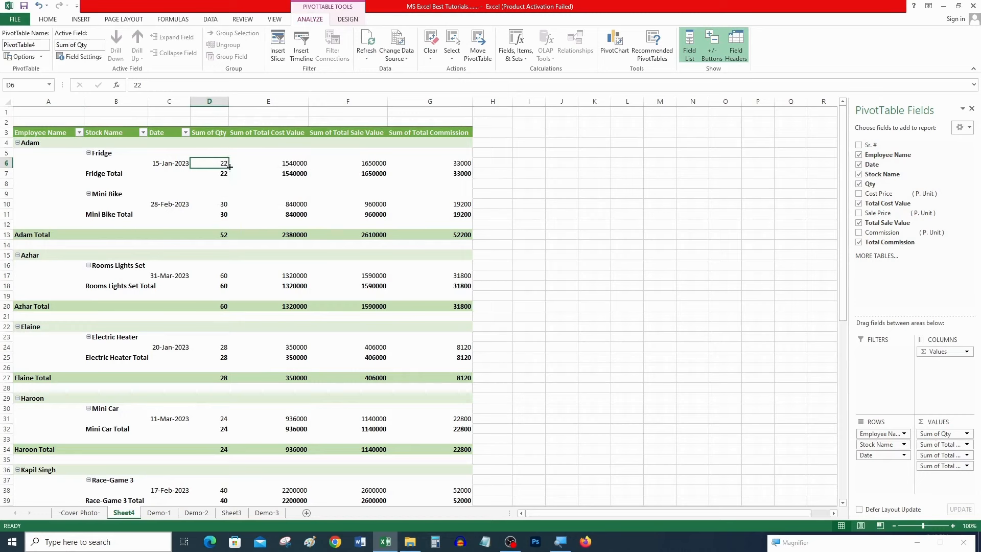
click(161, 513)
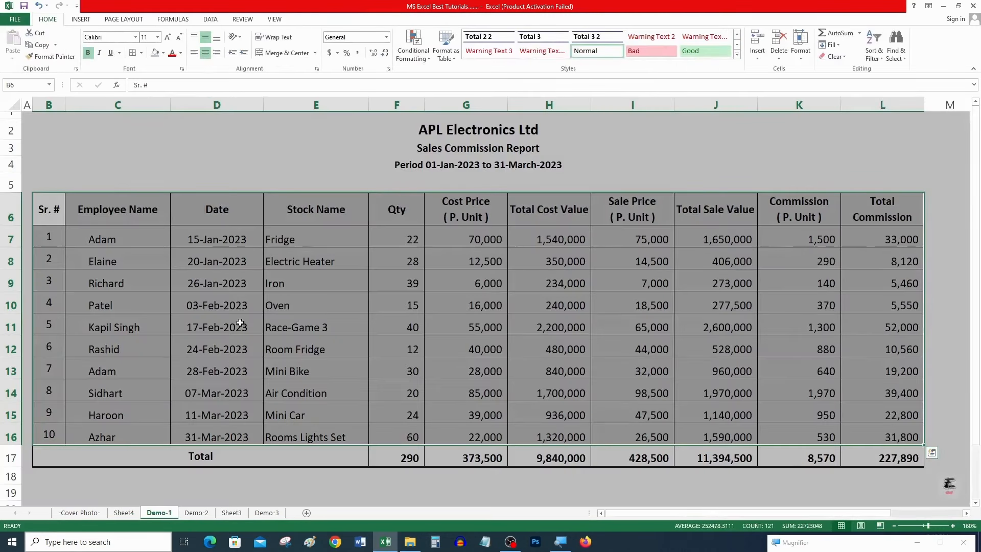
click(391, 236)
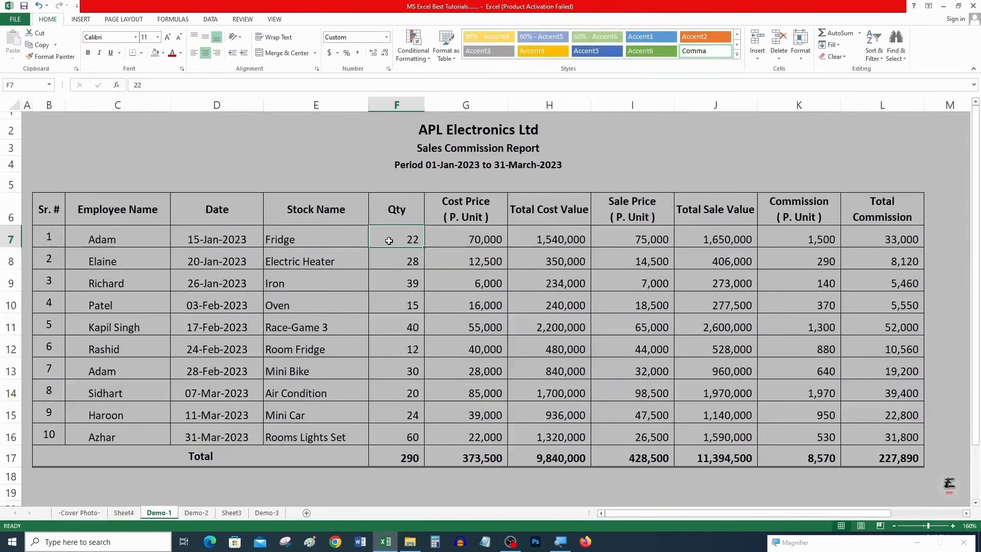
text(10)
key(Return)
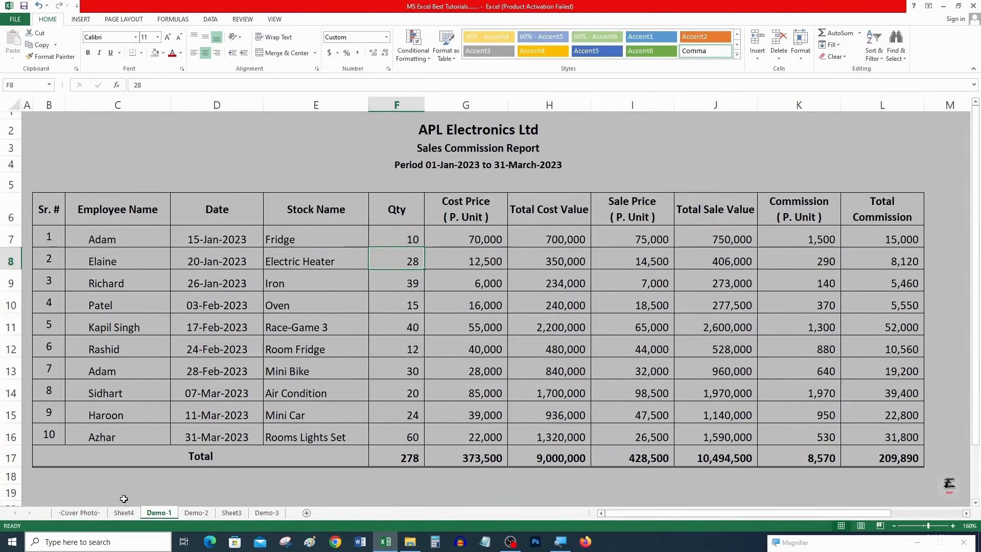
Compare the Fridge quantity in the Sheet4 report with the Demo-1 source table, enlarging the report to 110%.
click(131, 515)
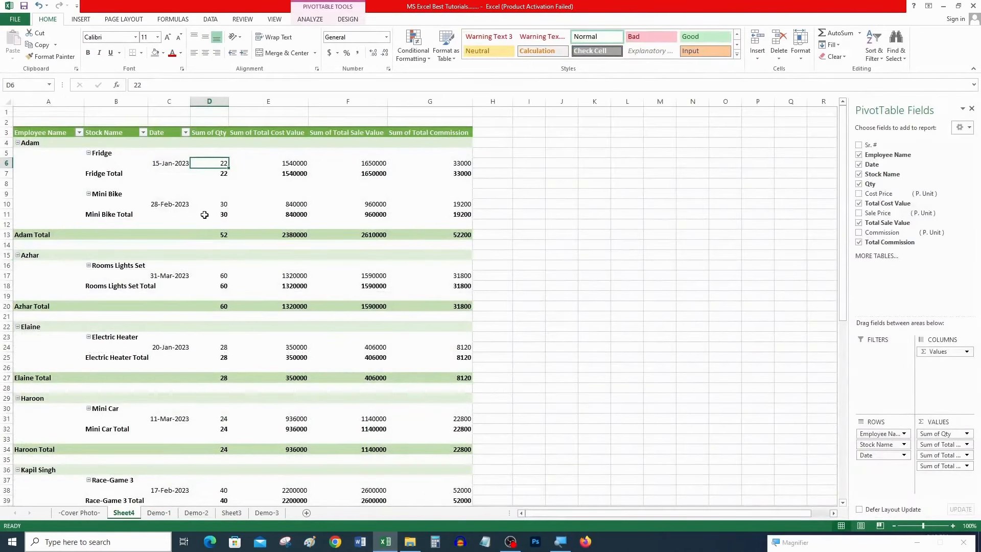
click(158, 513)
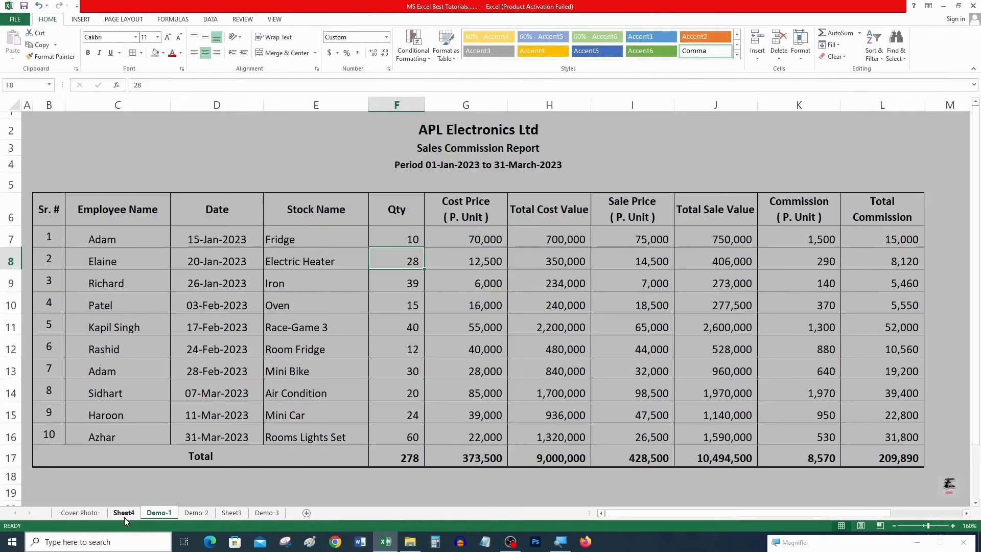
click(124, 513)
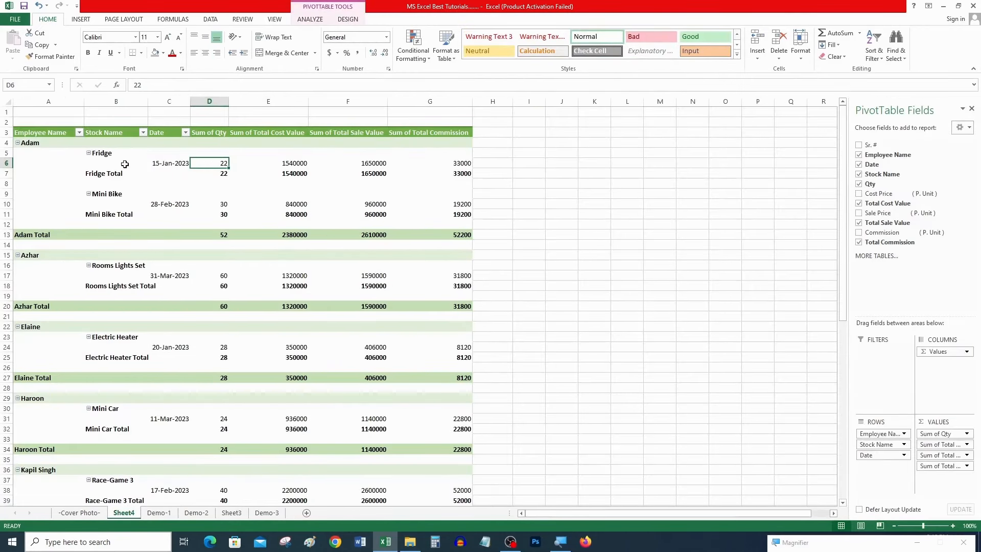
mouse_move(217, 165)
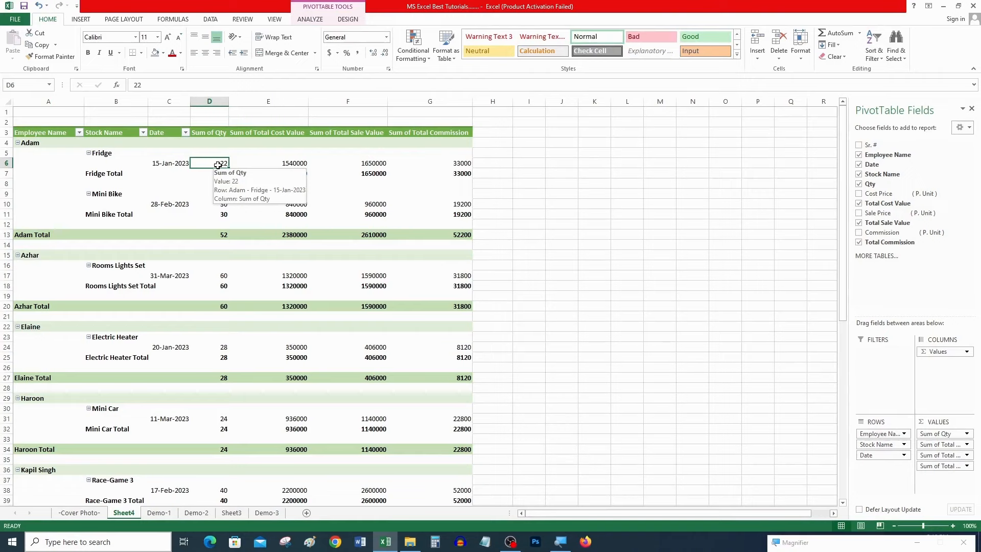
key(Down)
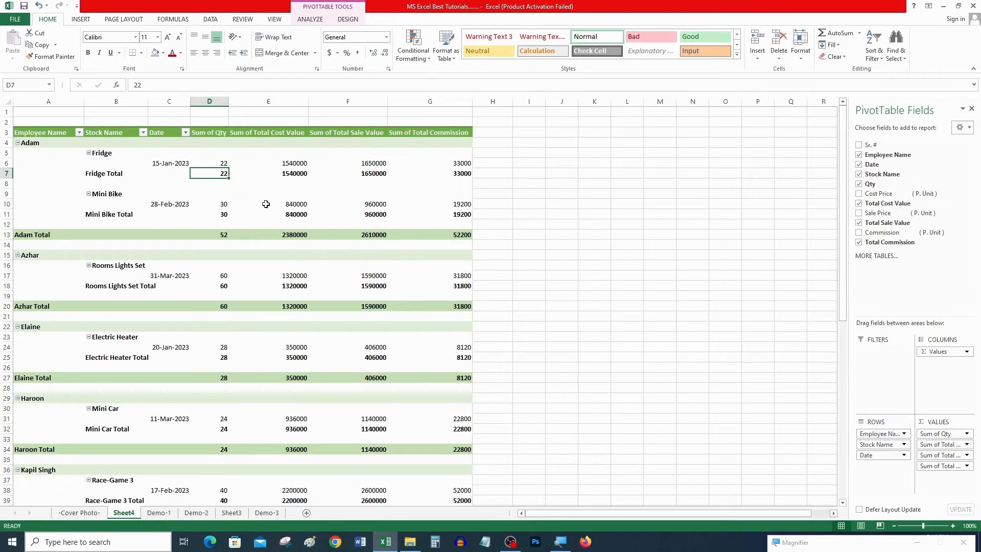
click(953, 526)
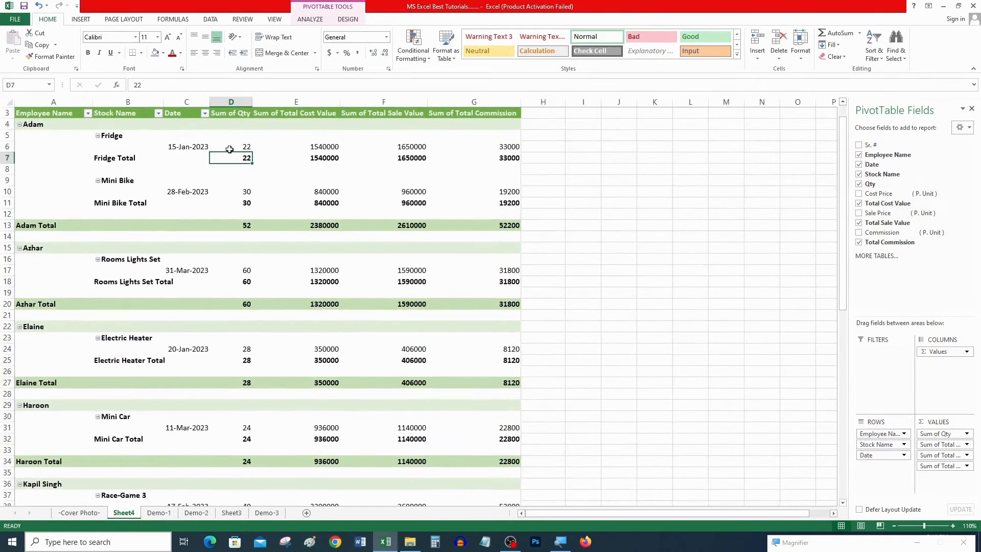
scroll(233, 149, up, 1)
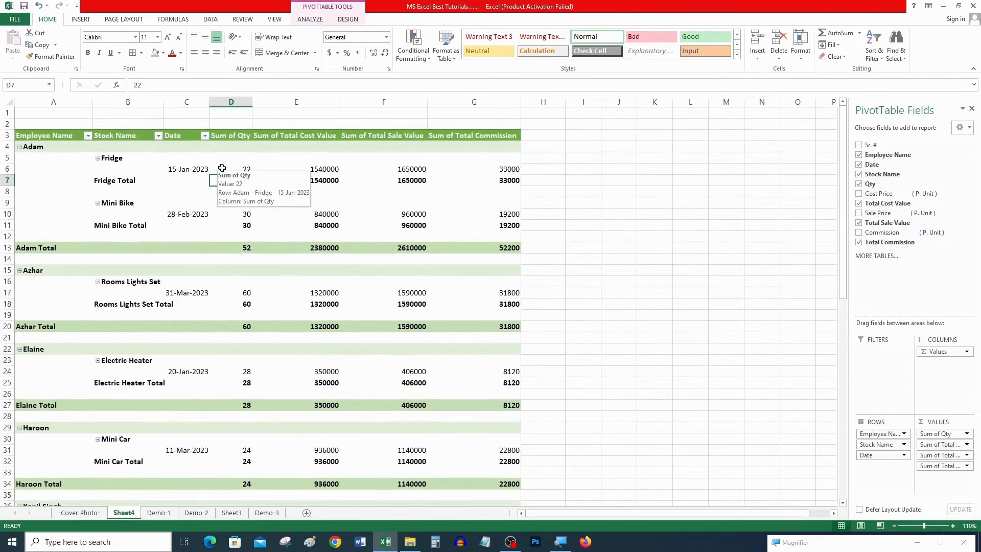
Refresh all PivotTable data so the Sheet4 report takes over the changed Fridge quantity.
click(224, 168)
click(310, 21)
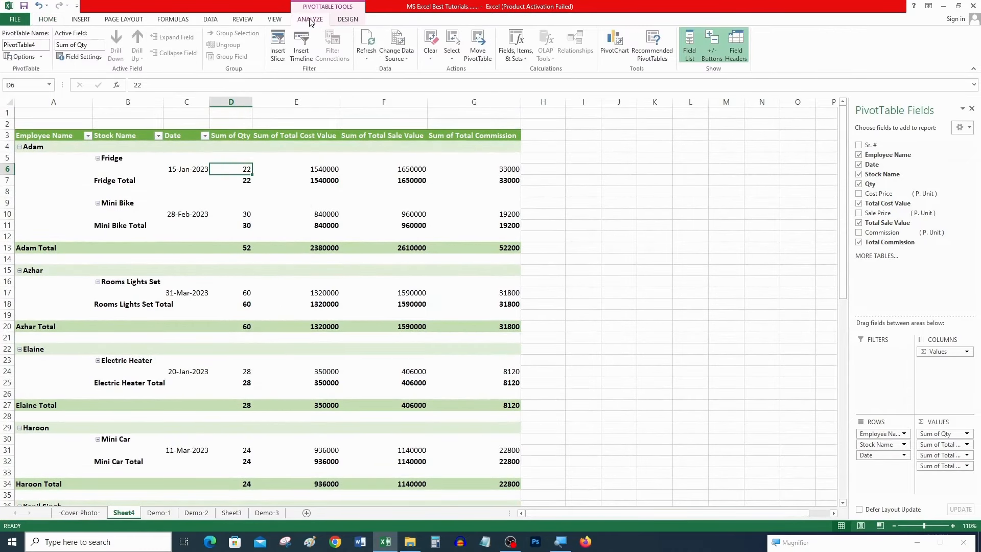
click(366, 55)
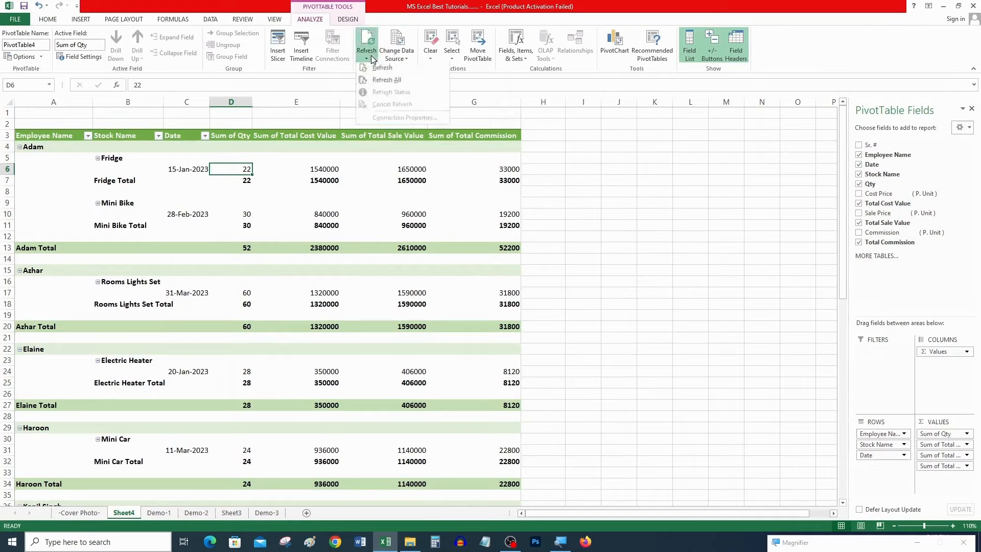
click(381, 82)
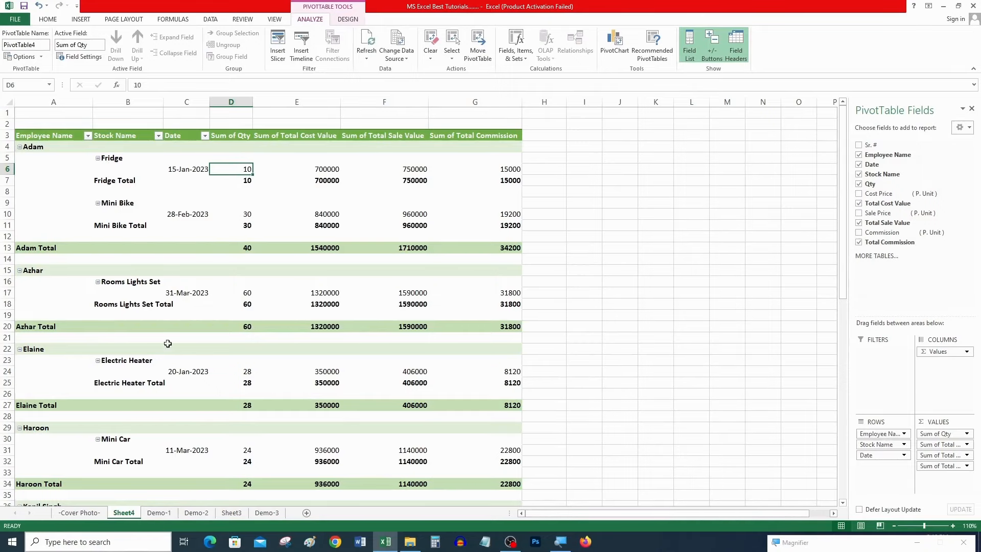
click(170, 303)
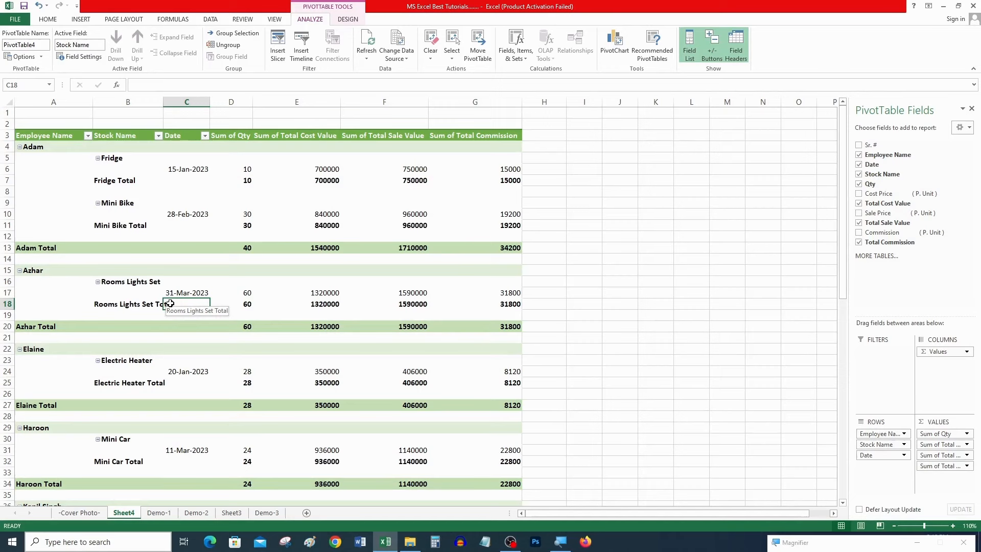
Examine the PivotTable's source range on Demo-1 through Change Data Source and close the dialog without changes.
click(167, 514)
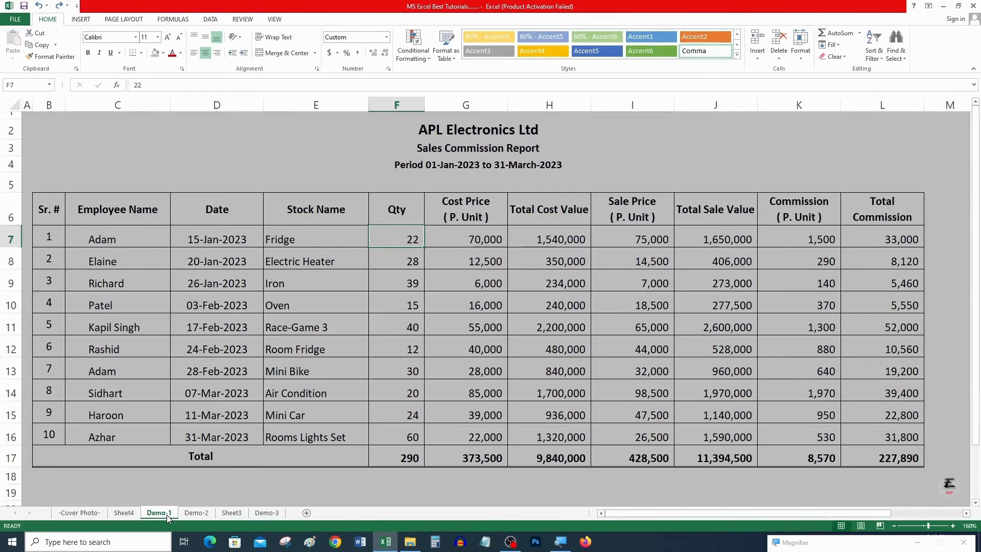
key(ctrl+Page_Up)
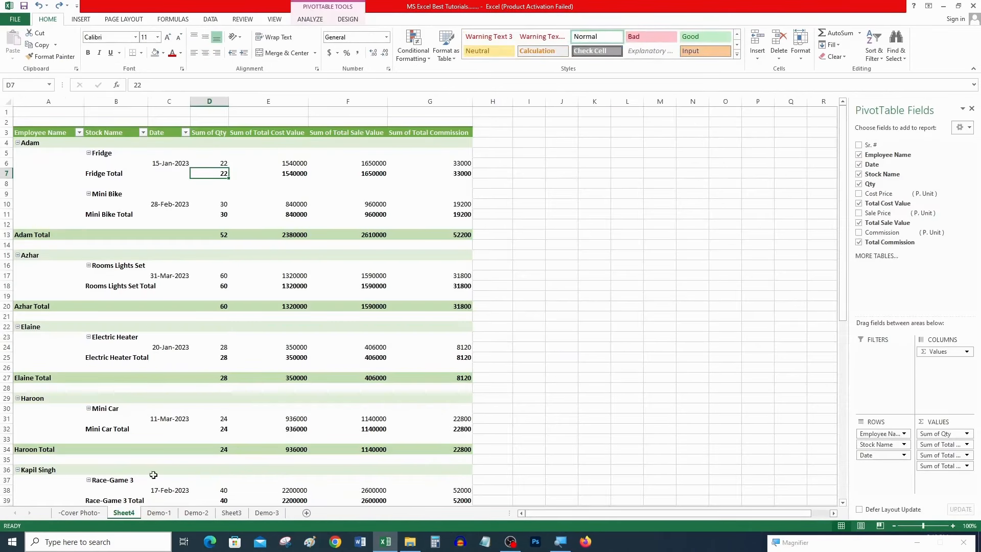
click(313, 21)
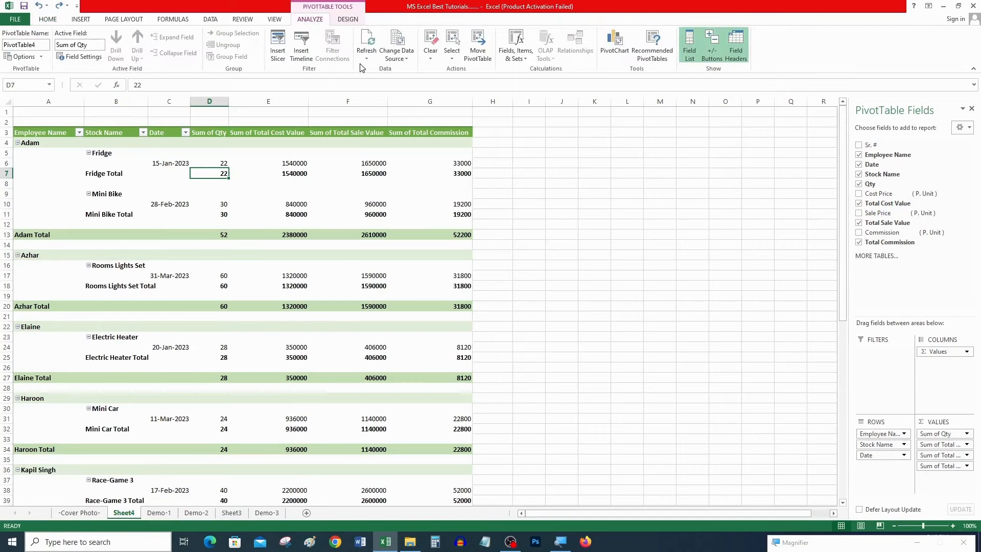
click(402, 59)
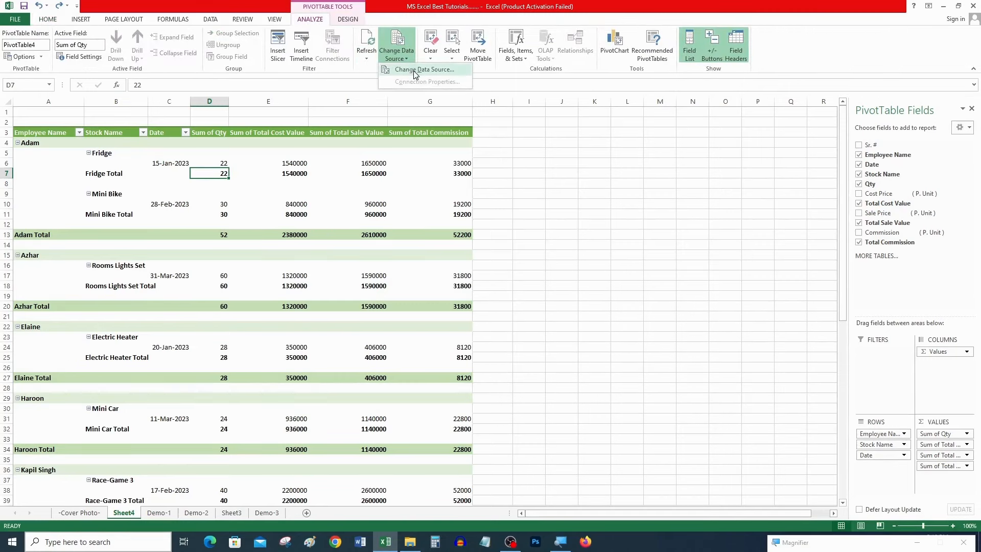
click(414, 74)
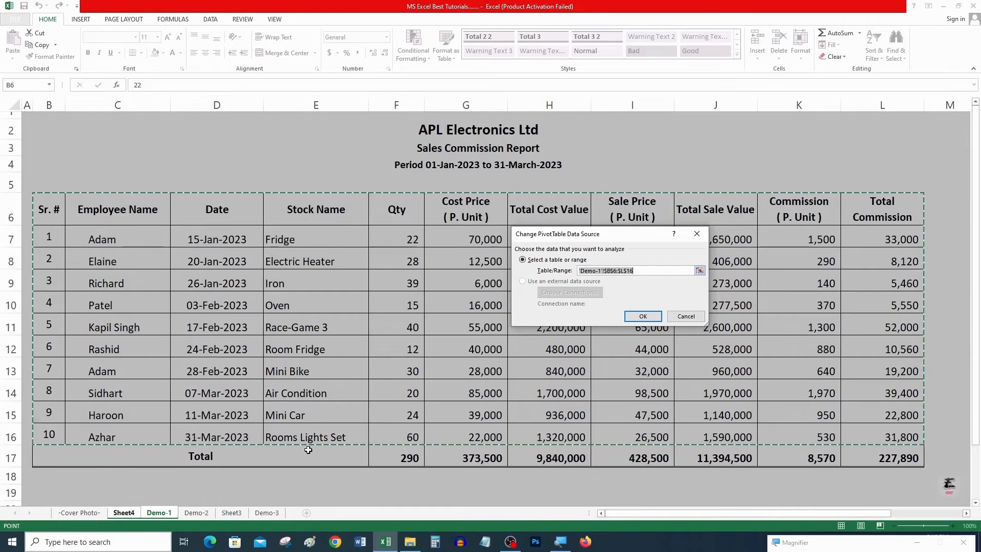
scroll(308, 443, down, 6)
click(697, 233)
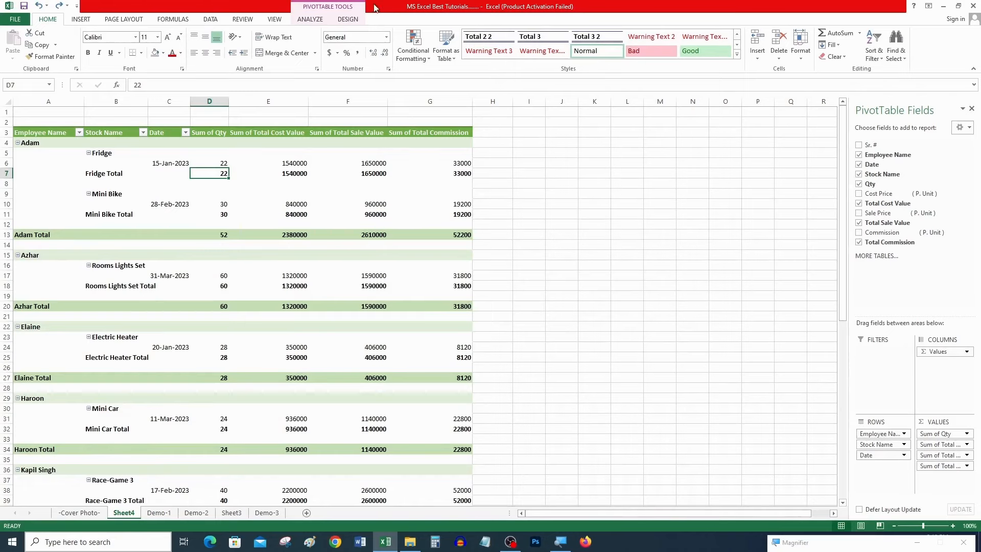
Clear all fields from the PivotTable report on Sheet4 and undo the clearing.
click(318, 22)
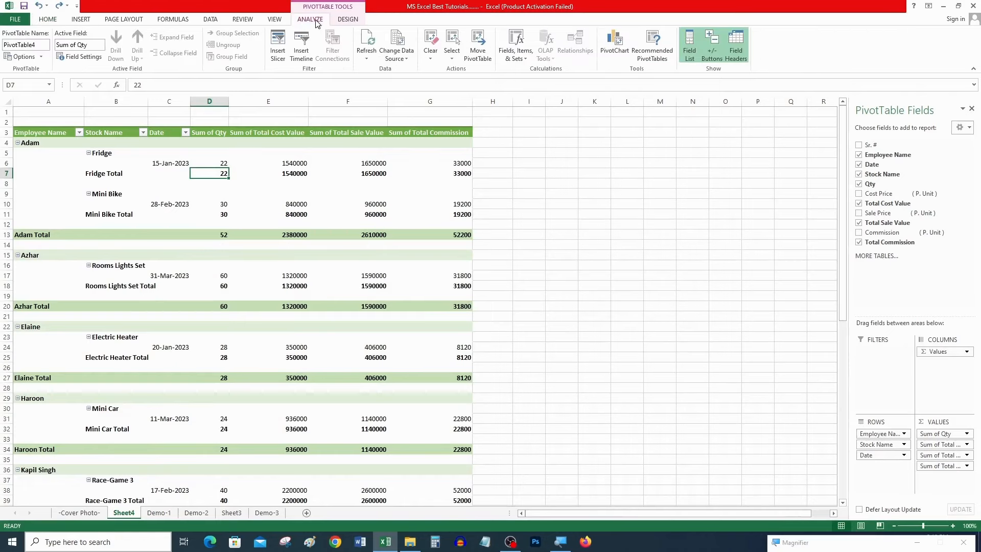
click(430, 51)
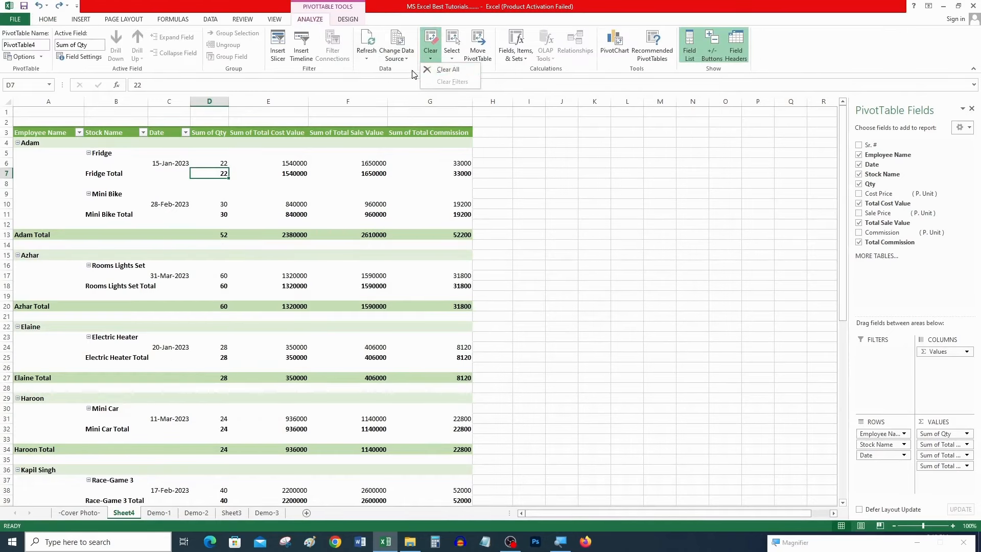
click(448, 69)
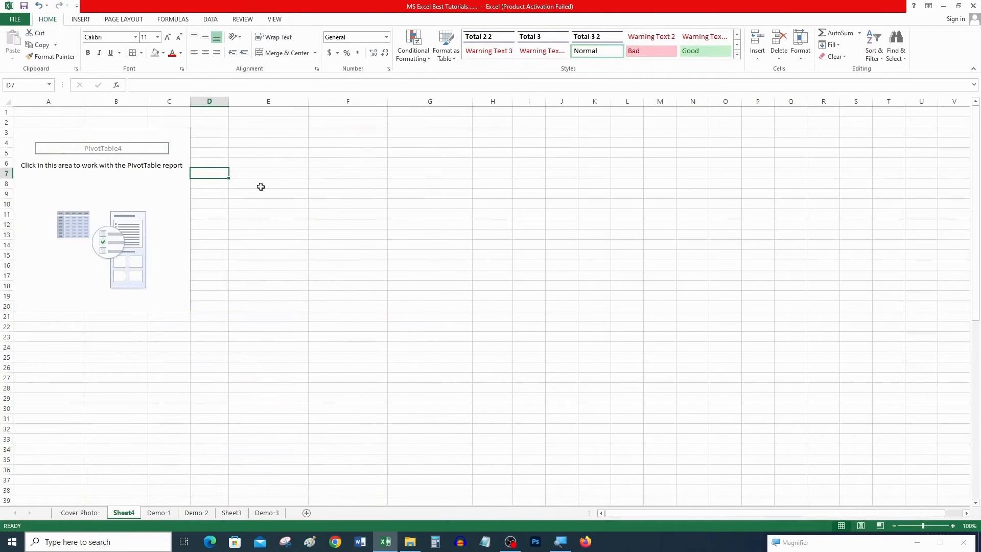
key(ctrl+z)
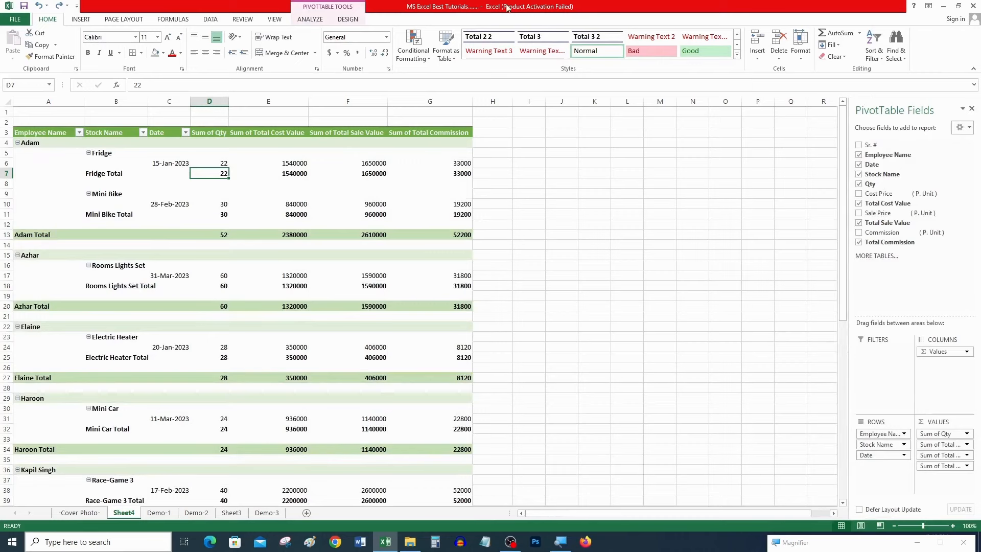
Select the entire PivotTable report, and release that selection by selecting cells E8:E9.
click(310, 19)
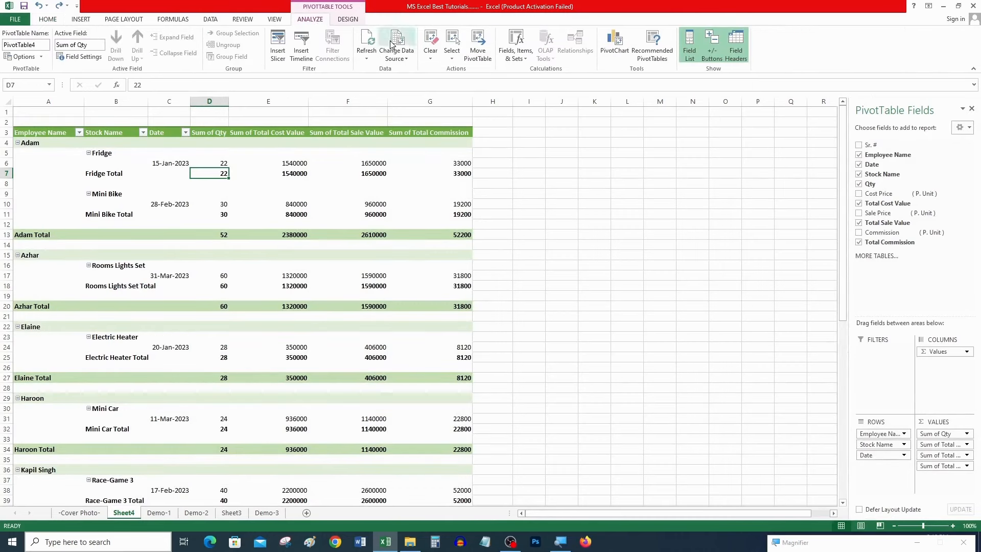
click(452, 48)
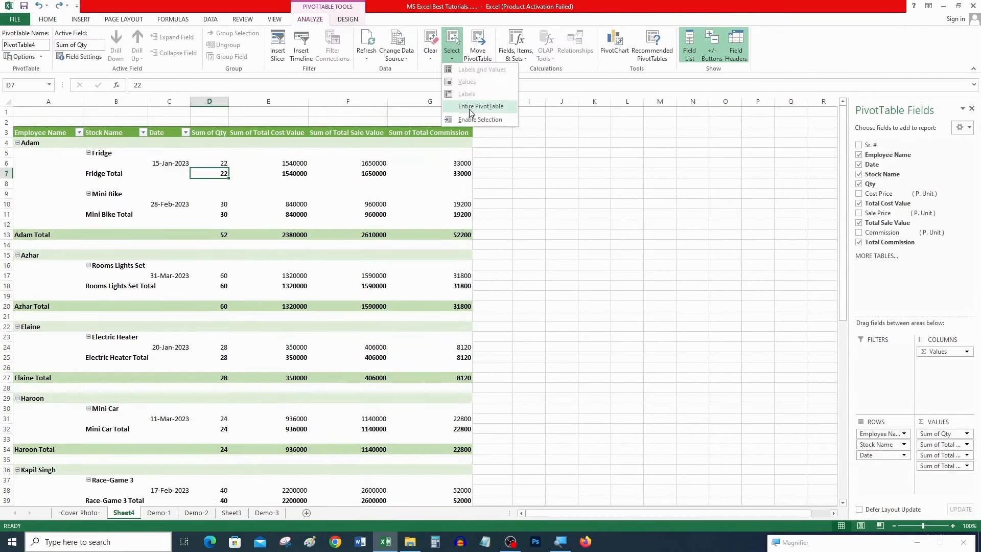
click(480, 108)
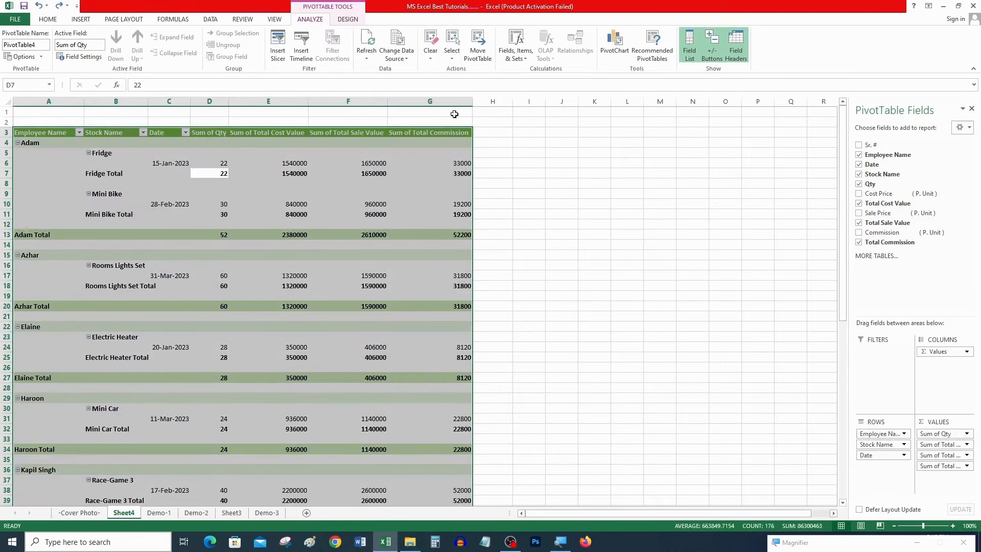
drag(291, 185, 292, 195)
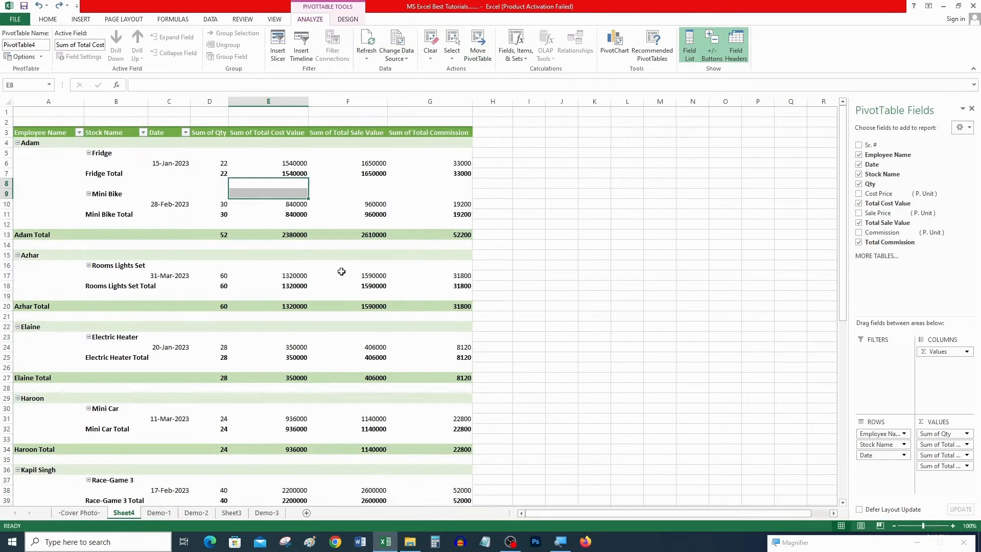
Collapse the entire Employee Name field in the PivotTable and select the employee rows A4:G20.
click(527, 61)
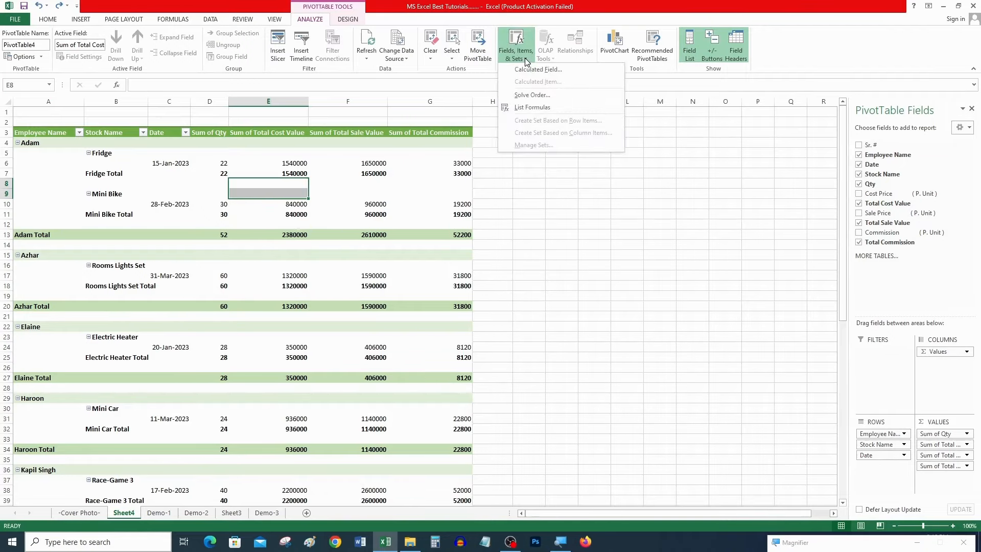
click(46, 136)
click(48, 143)
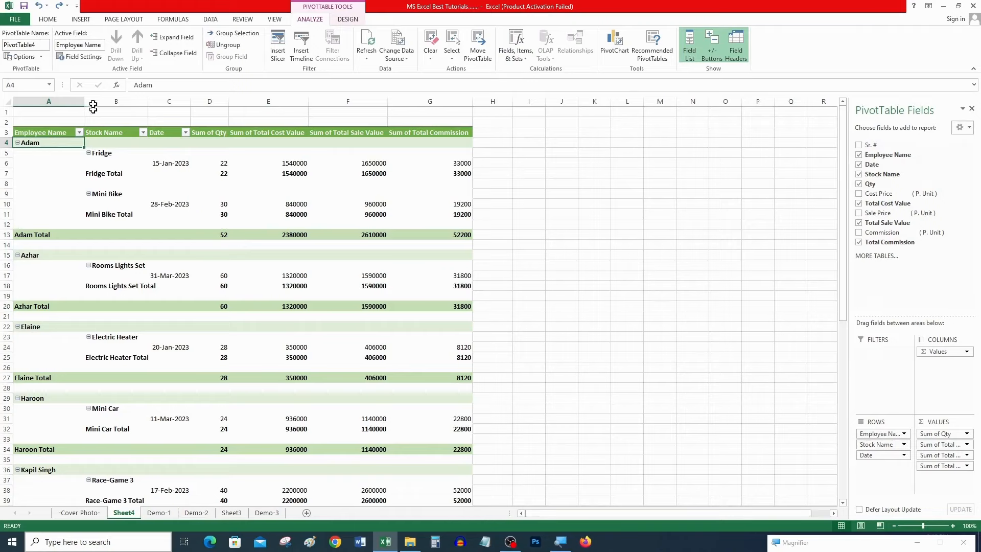
click(185, 54)
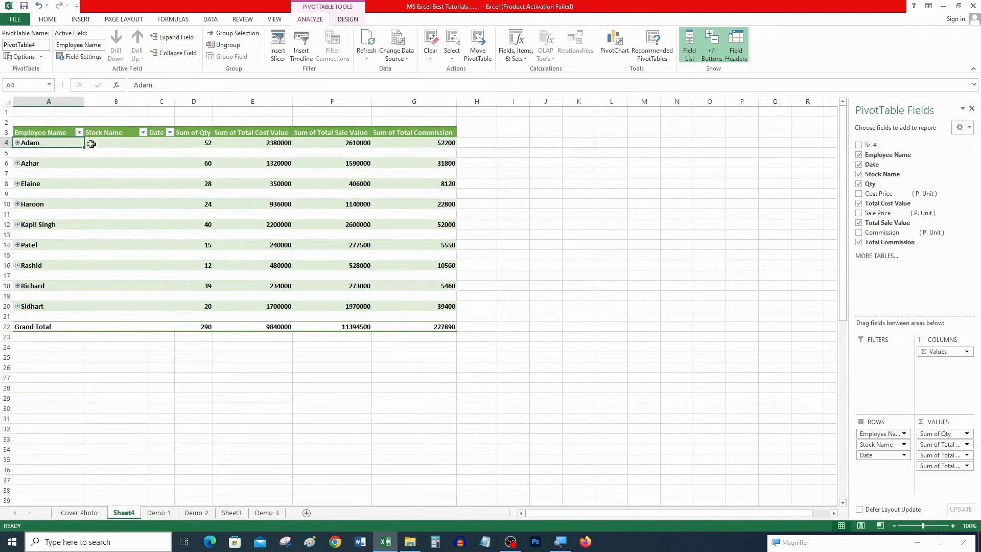
drag(44, 149, 429, 305)
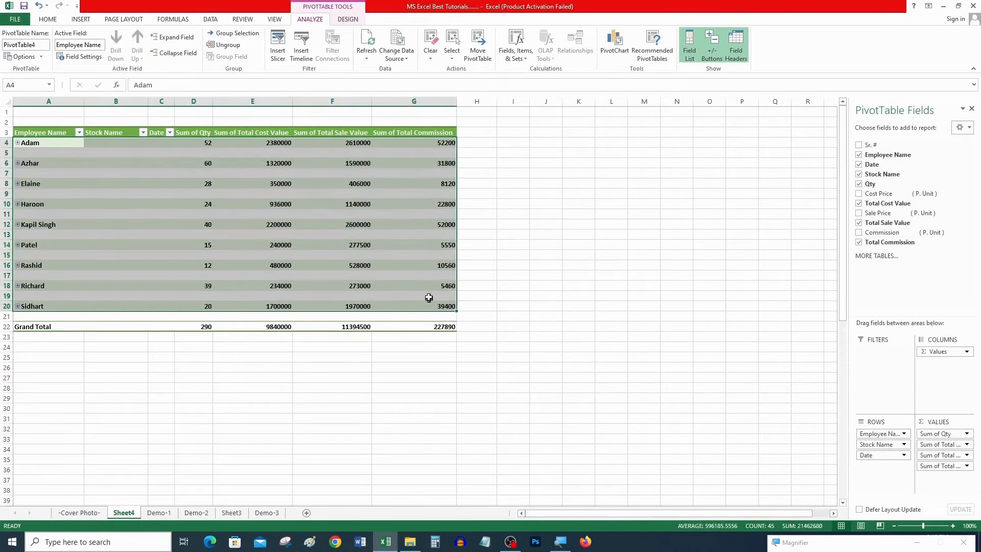
click(526, 60)
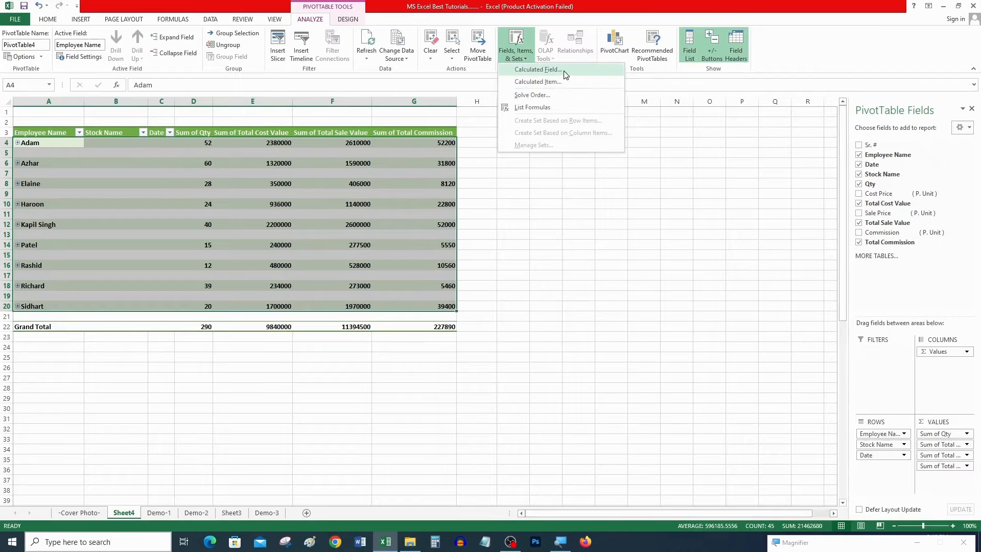
key(Escape)
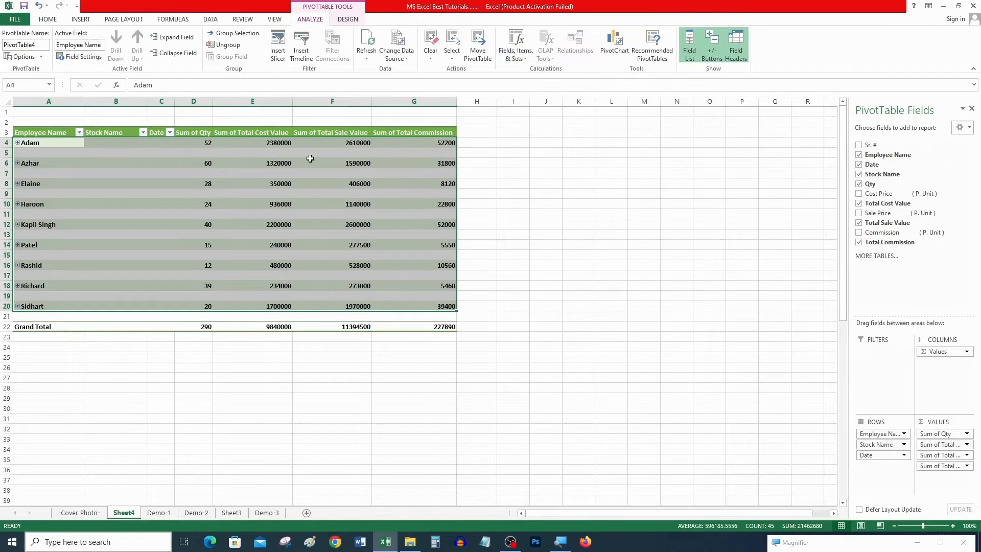
Enter the label MARGIN in cell K3 beside the PivotTable.
click(564, 114)
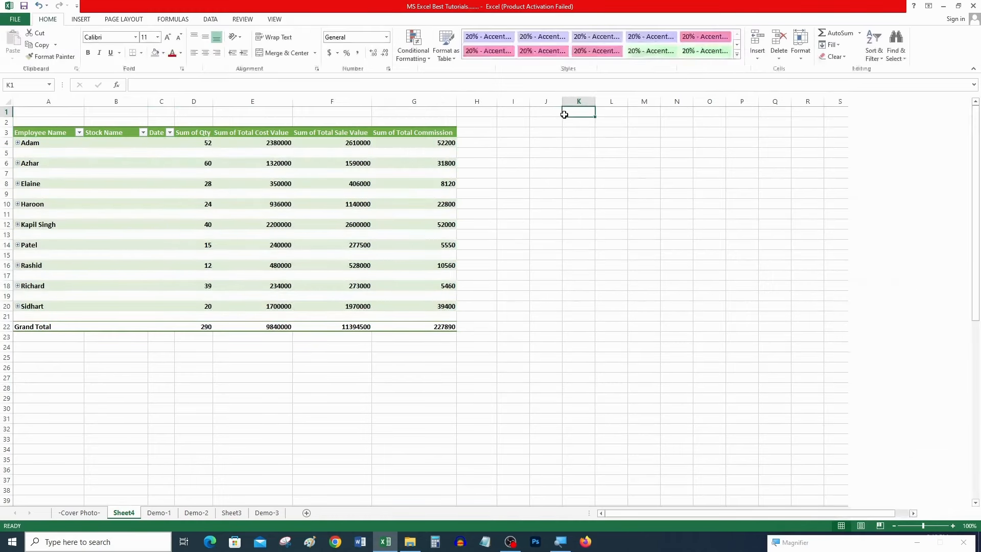
key(Down)
key(Down)
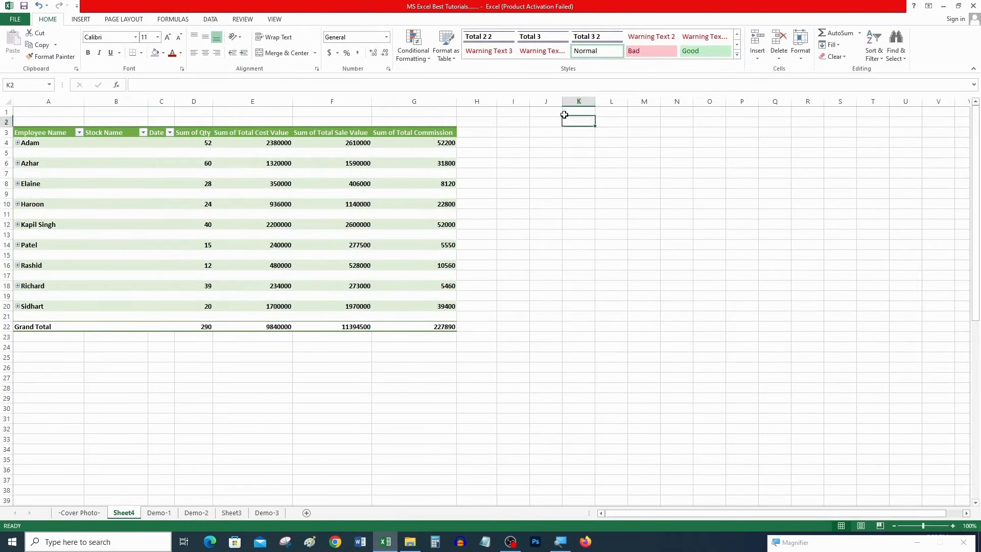
text(MAR)
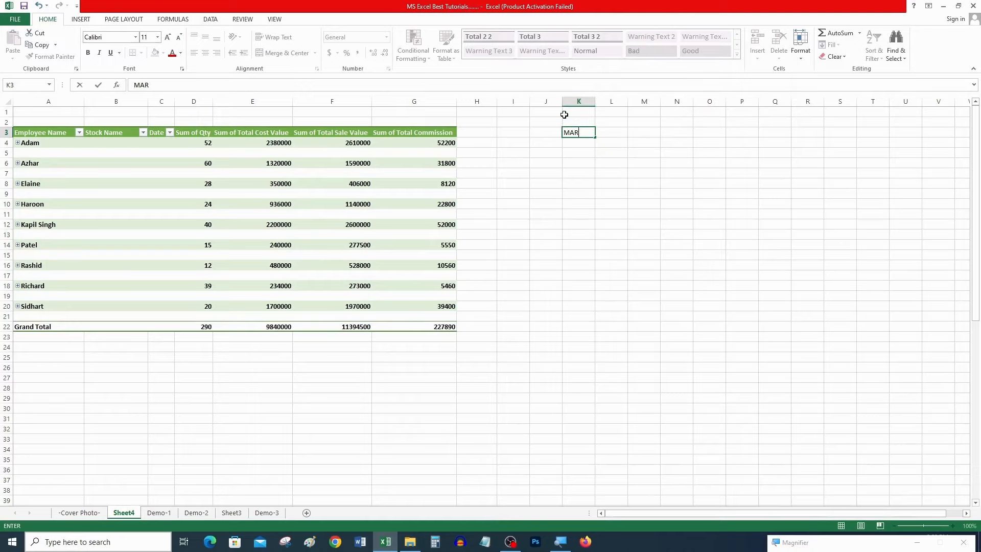
text(GIN)
key(Tab)
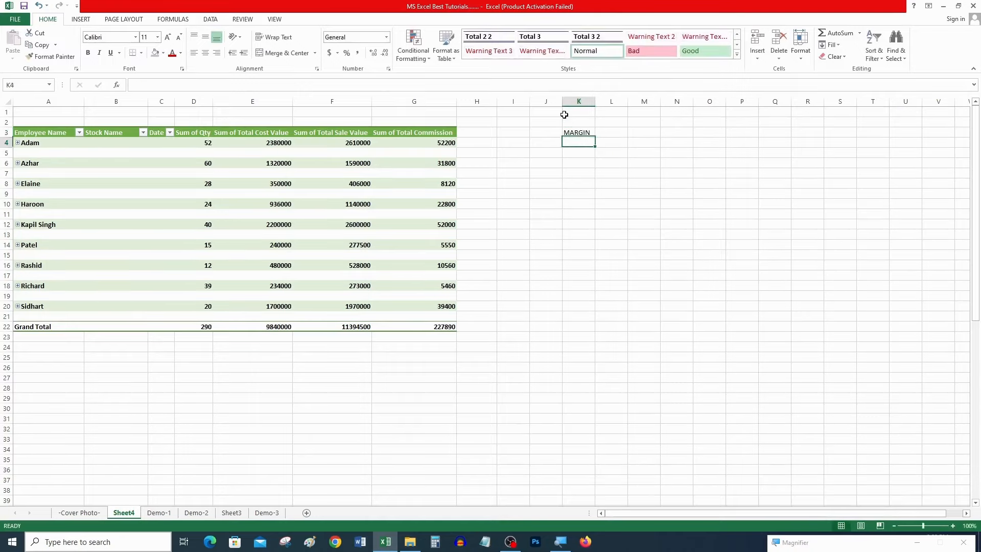
Enter +SALE-COST-COMMISSION=MARGIN in cell L3 next to the MARGIN label.
text(+)
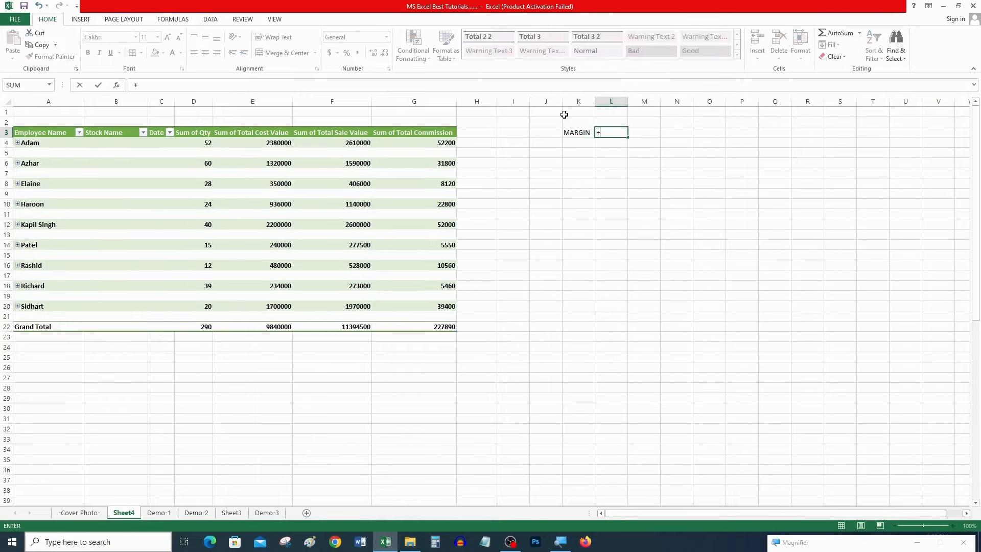
text(C)
key(BackSpace)
text(SALE-COST-COMMISSION)
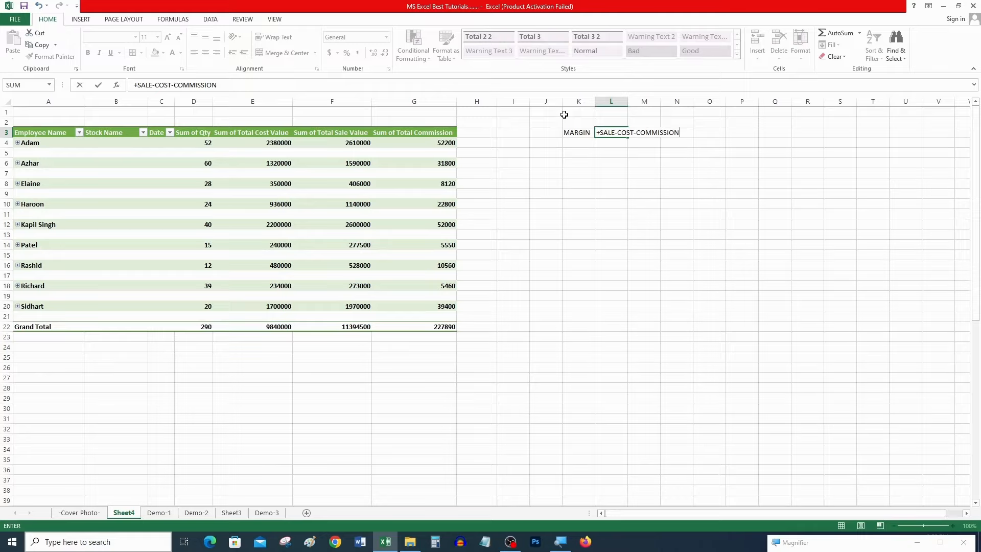
text(=MARGIN)
key(Return)
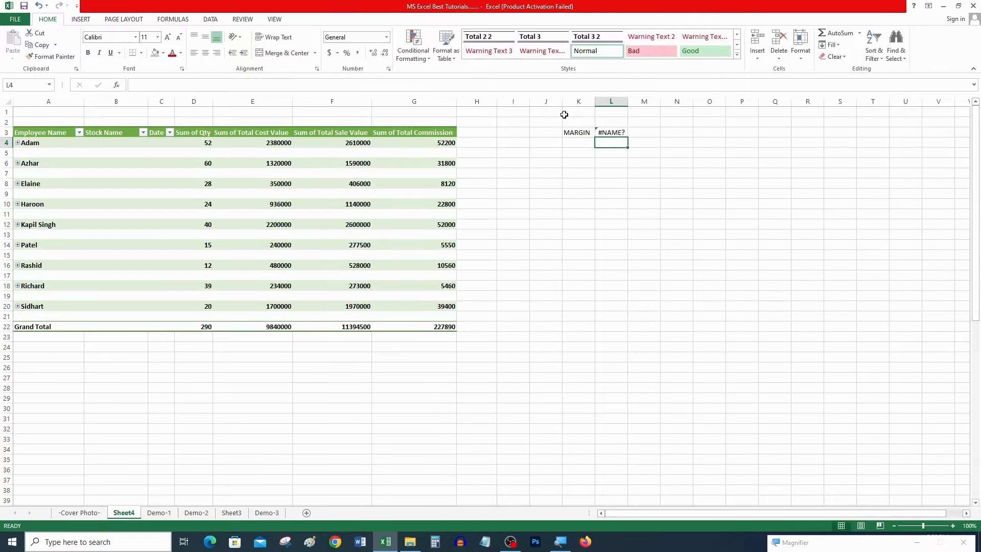
key(Up)
key(F2)
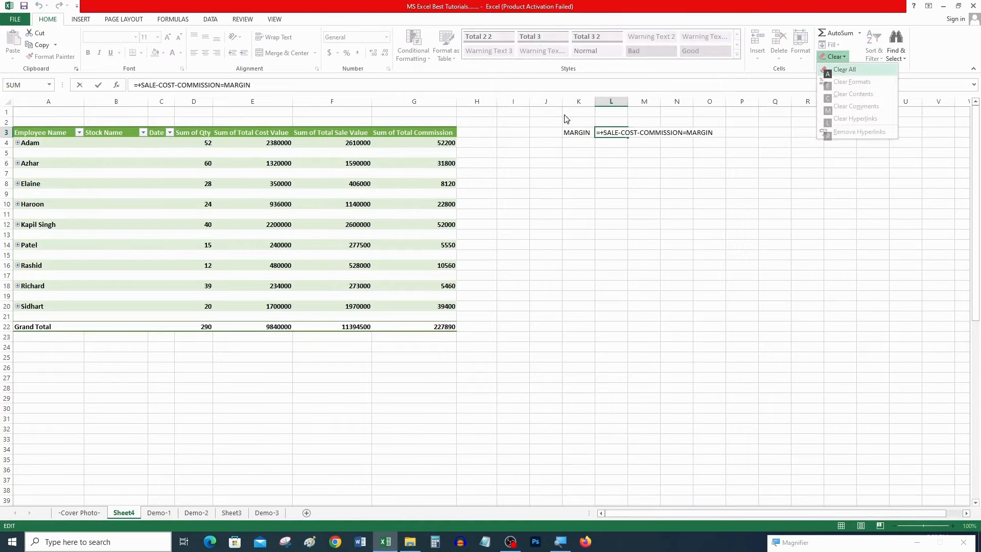
key(Escape)
key(Escape)
key(Escape)
key(Escape)
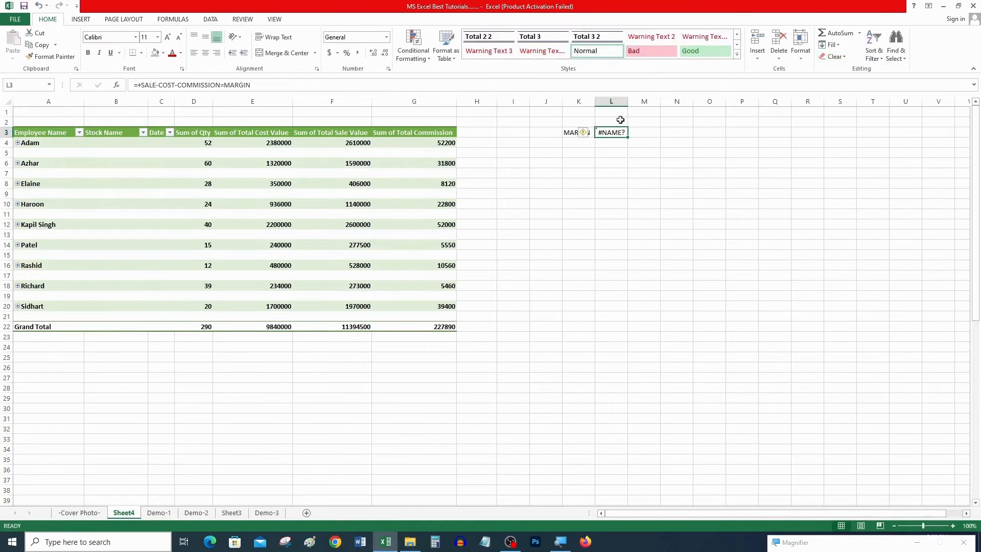
Format cell L3 as Text and fit column L to its content.
click(386, 37)
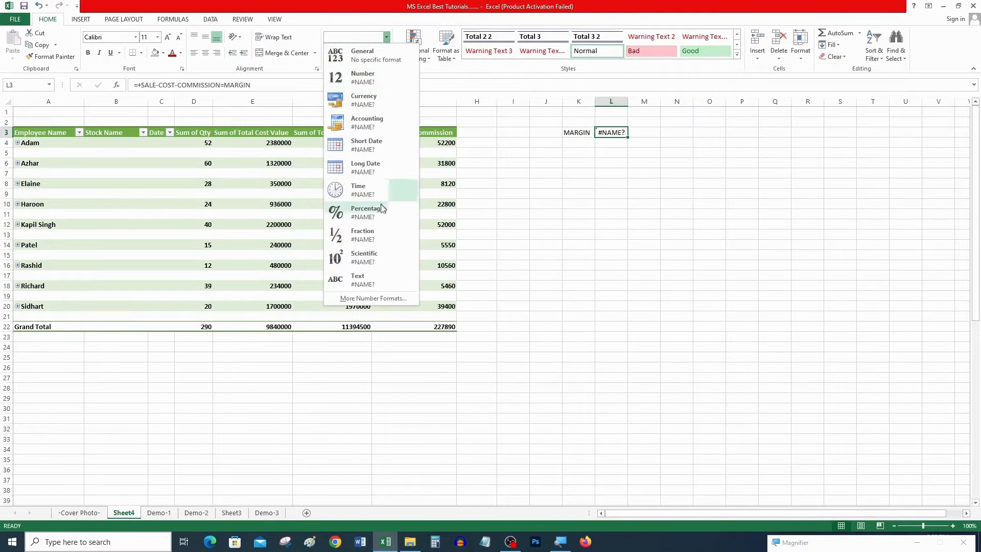
click(368, 279)
drag(629, 101, 631, 102)
double_click(631, 102)
Remove the leading =+ from cell L3 so it reads SALE-COST-COMMISSION=MARGIN.
key(F2)
key(Delete)
key(Delete)
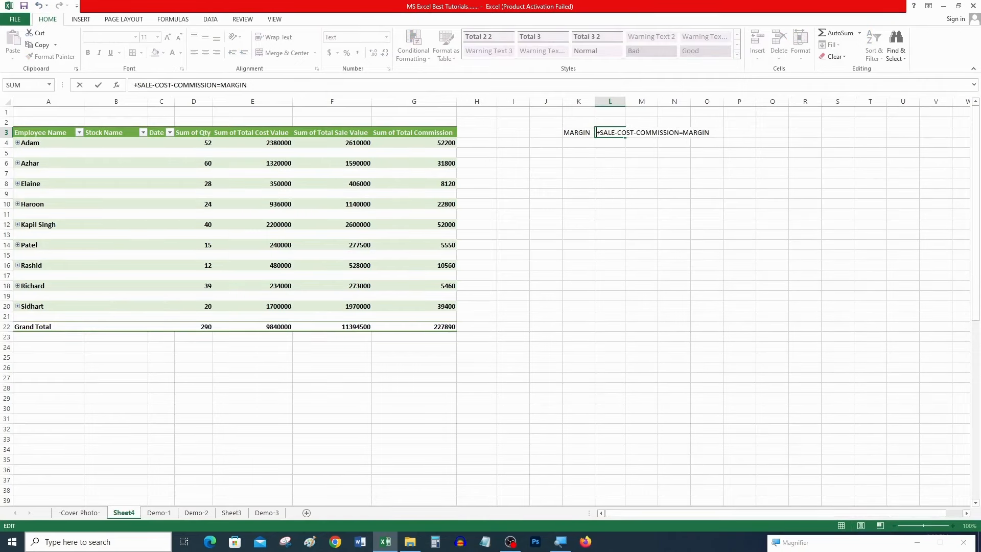
key(Return)
click(619, 132)
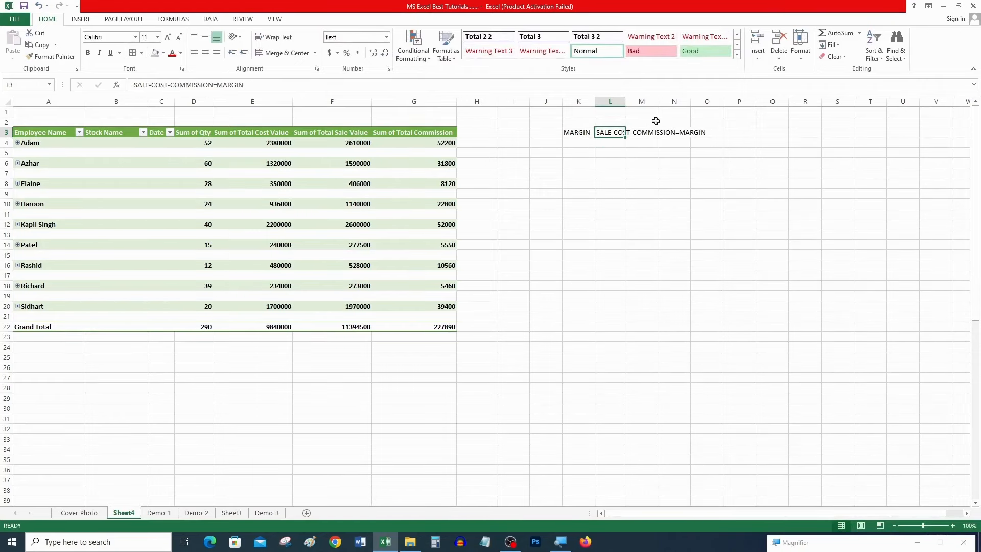
click(665, 154)
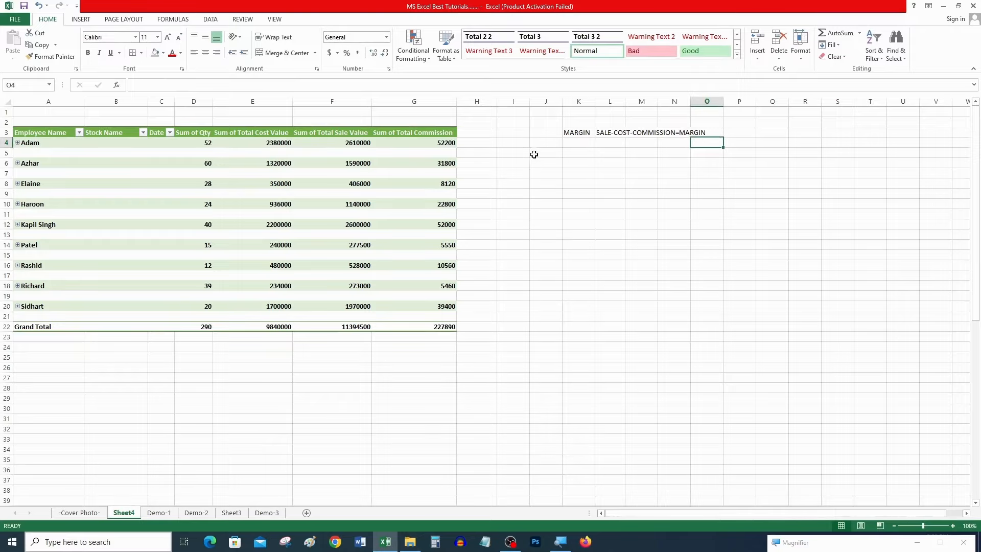
Start a new calculated field for the PivotTable report and name it Margin.
click(483, 145)
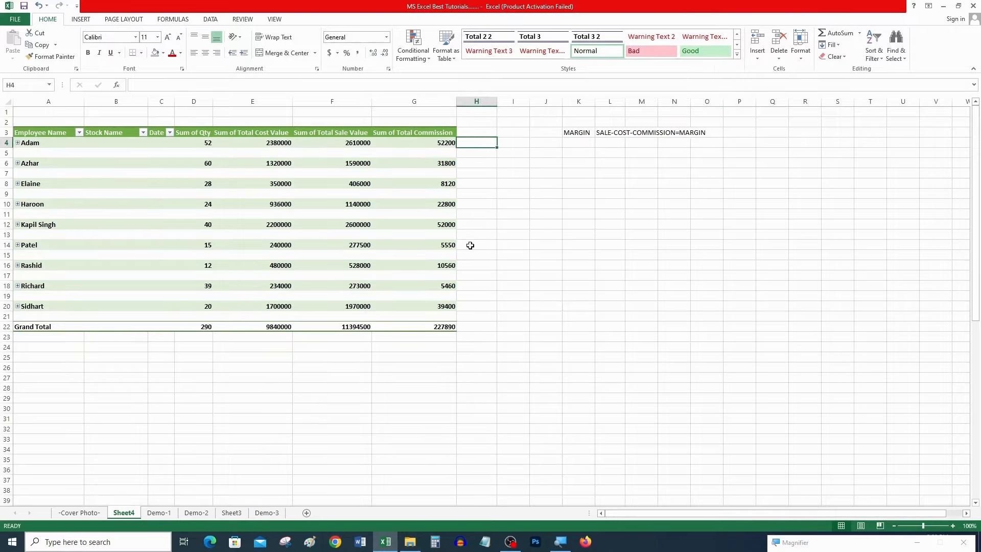
click(59, 146)
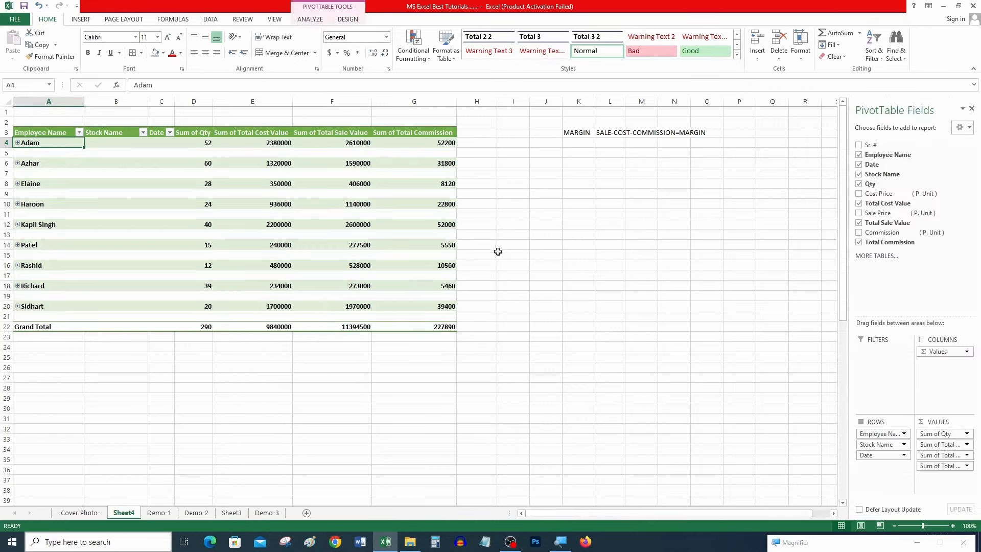
click(305, 174)
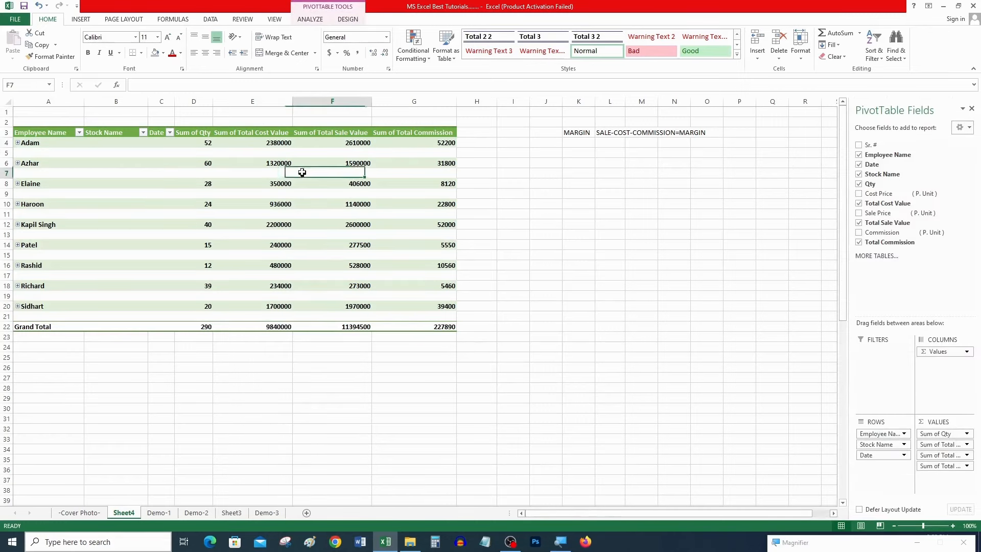
click(310, 19)
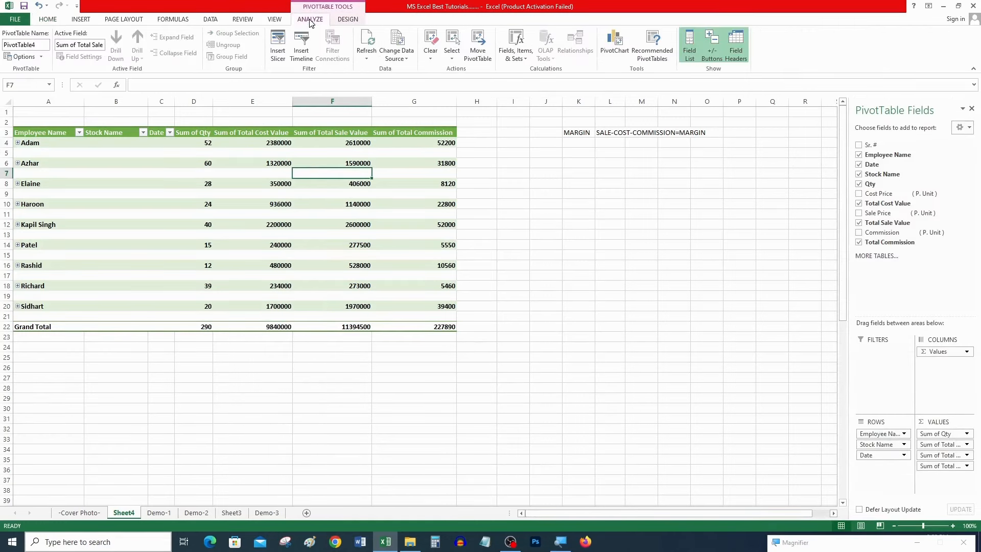
click(513, 59)
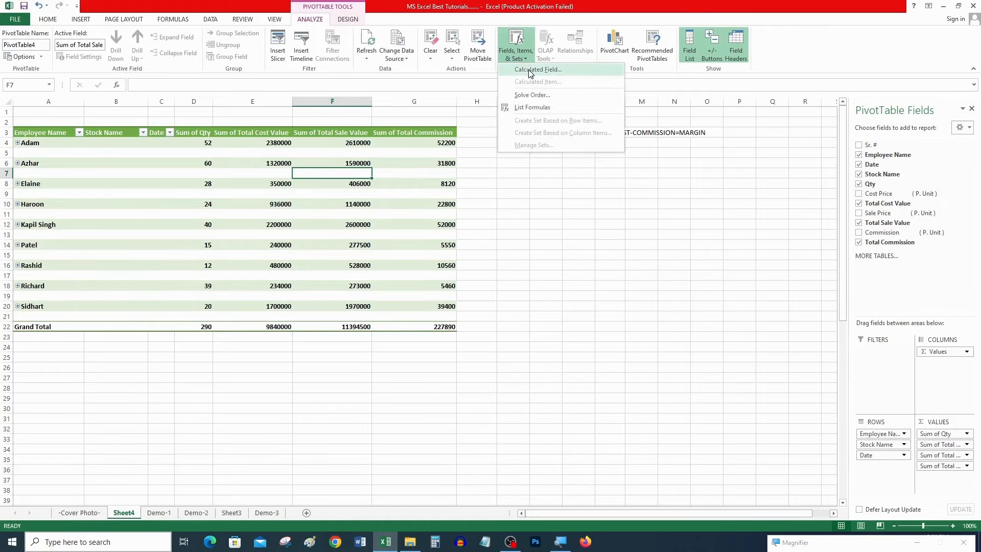
click(531, 70)
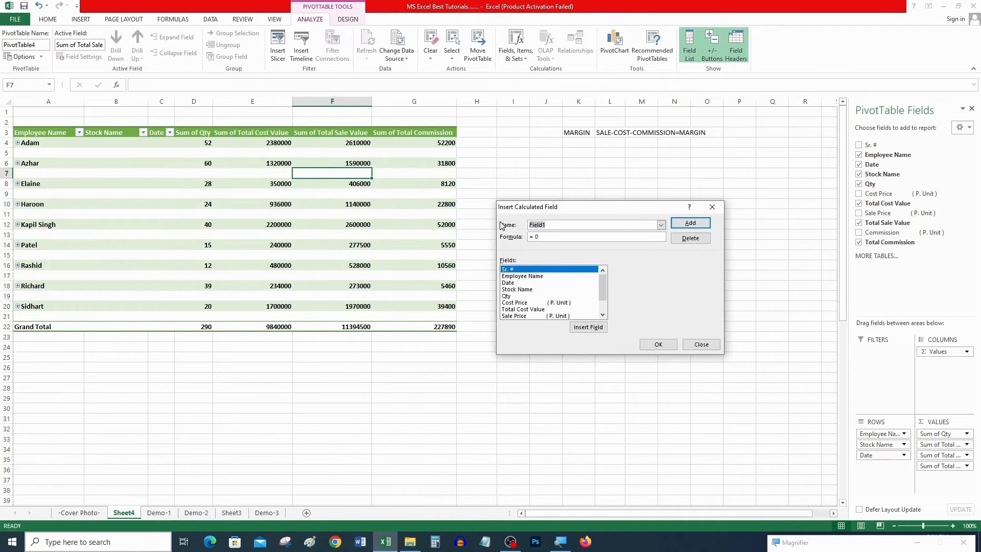
text(mARGIN)
key(shift+Home)
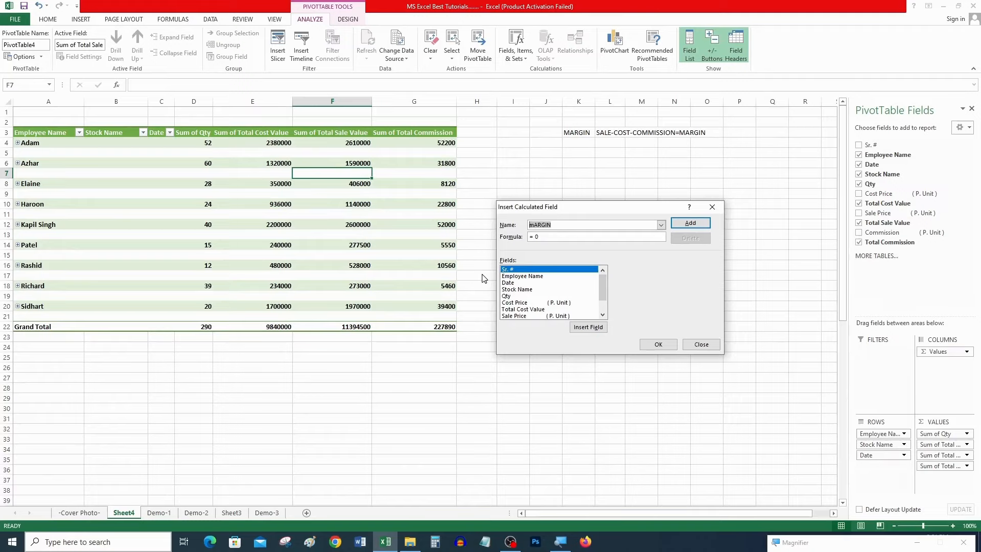
text(Margin)
Build the Margin formula as Total Sale Value minus Total Cost Value, ending with a further minus sign.
click(603, 314)
click(602, 314)
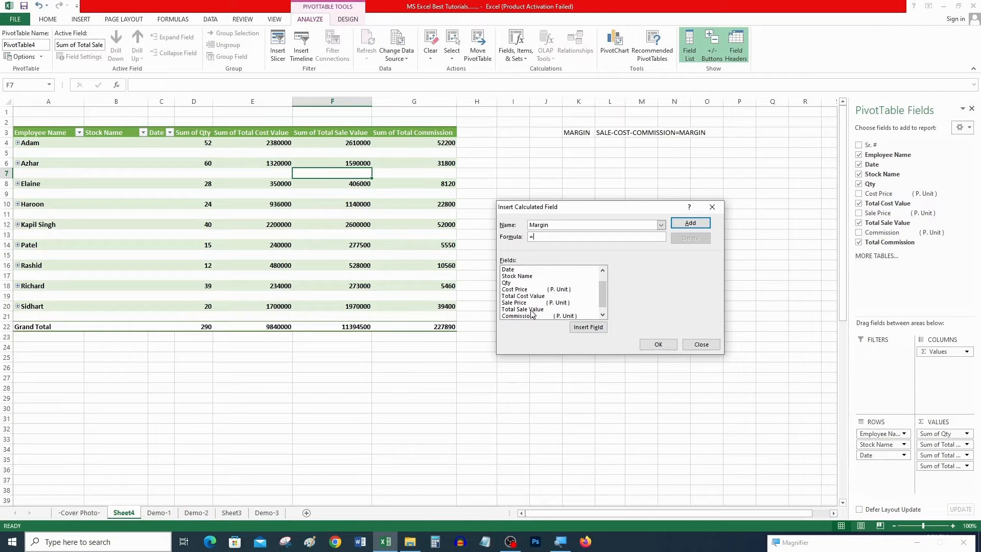
click(531, 309)
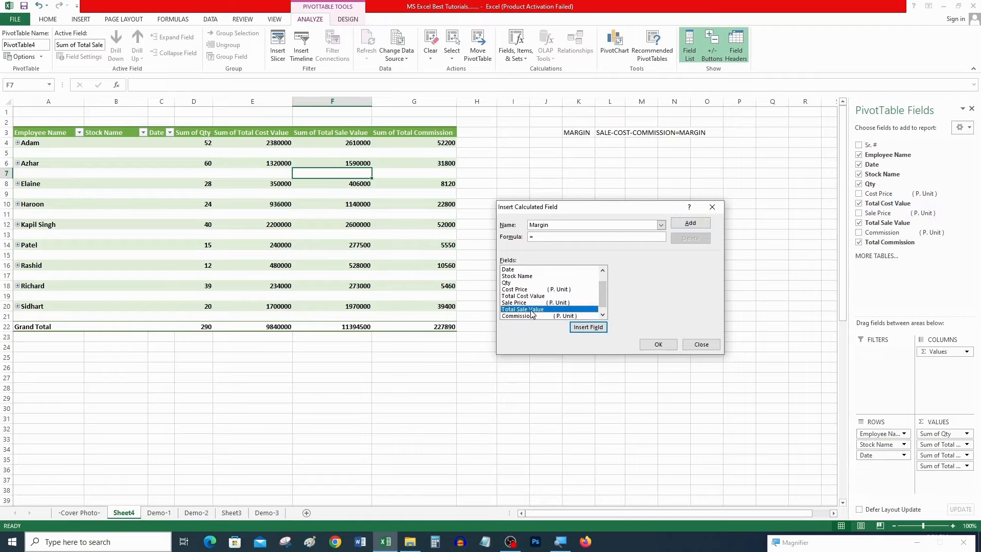
click(587, 329)
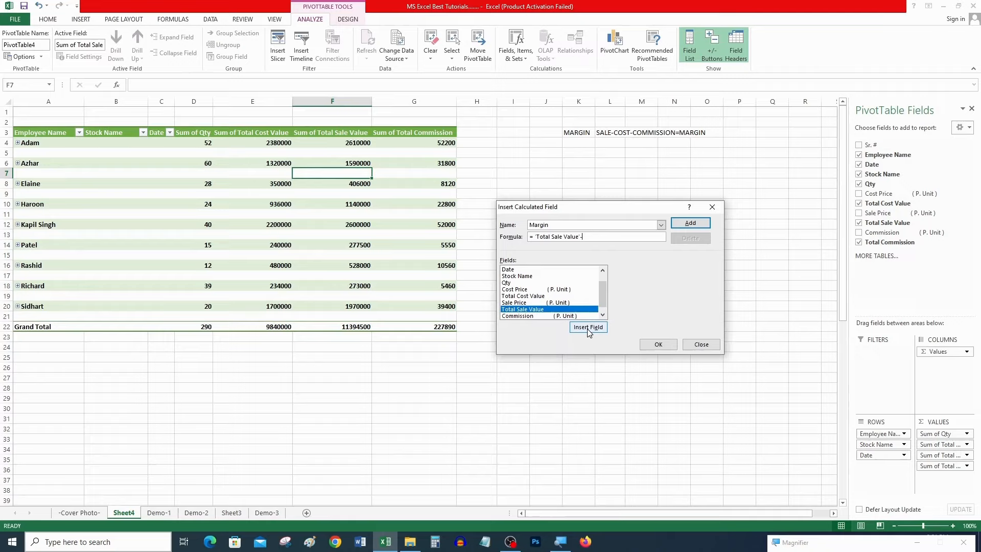
click(534, 296)
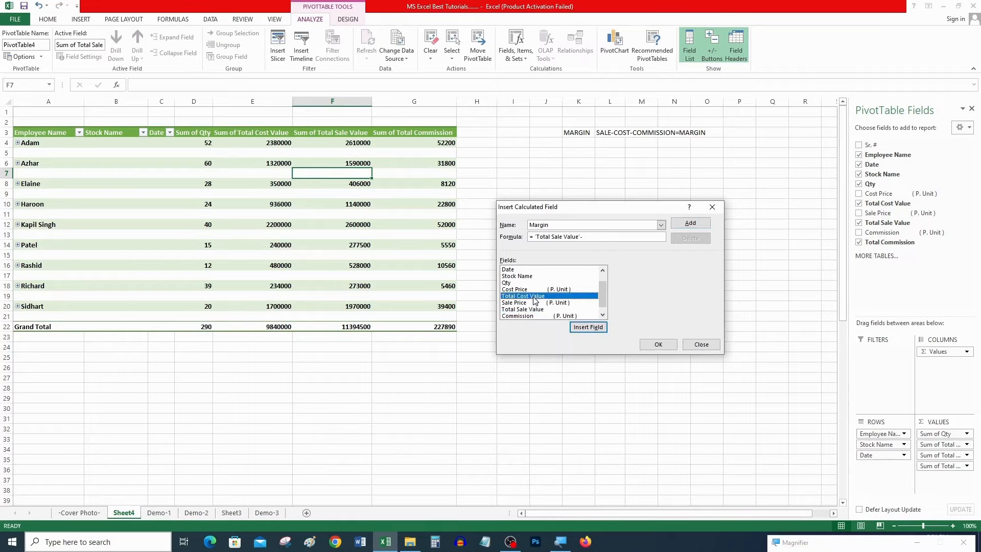
click(588, 327)
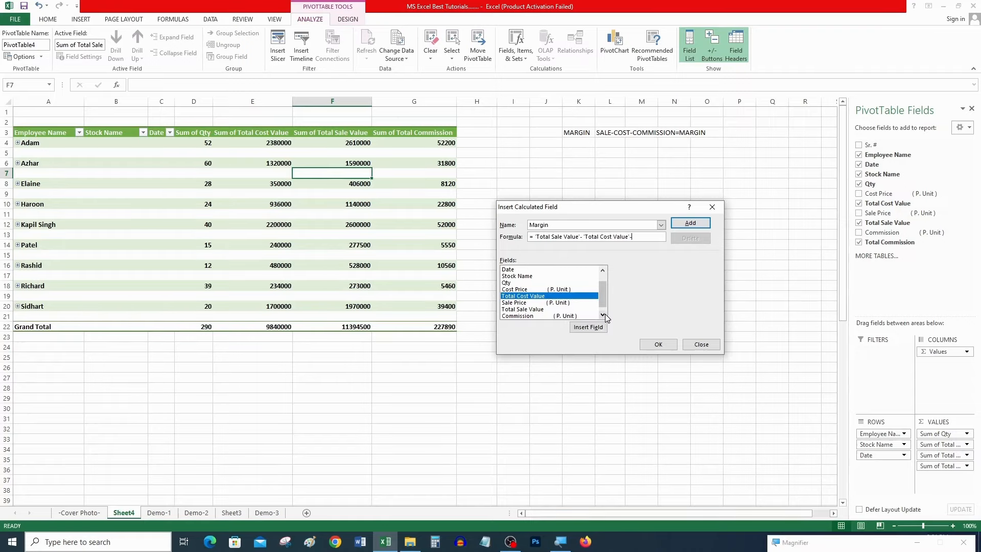
Complete the Margin formula by subtracting Total Commission and insert the calculated field into the report.
click(604, 314)
click(529, 316)
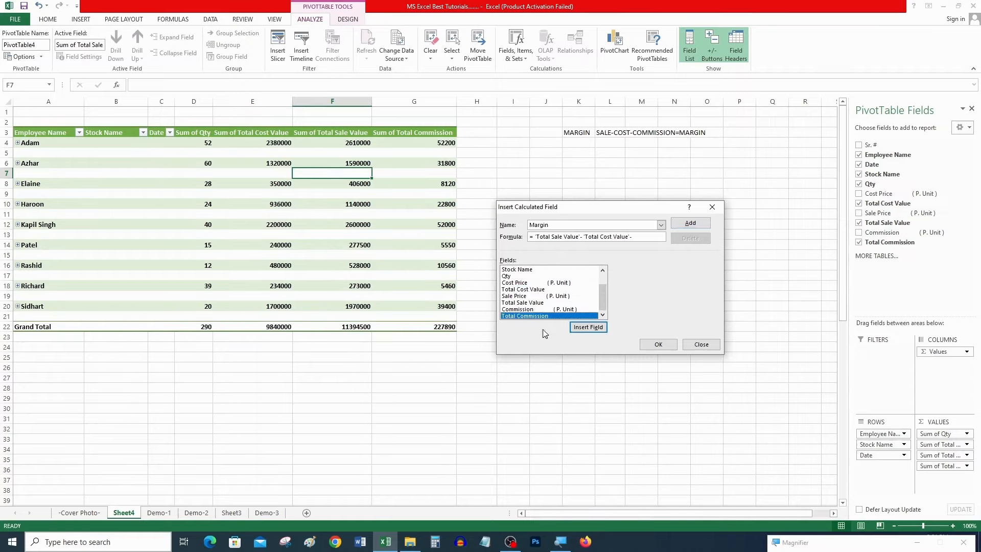
click(589, 327)
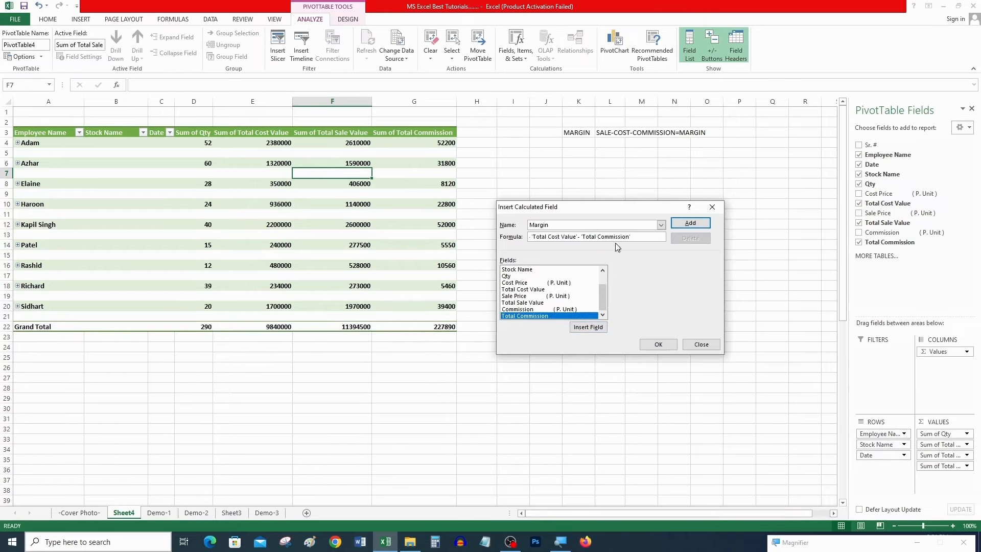
click(654, 347)
Try to rename the Sum of Margin value field to Margin in its field settings.
drag(480, 143, 481, 303)
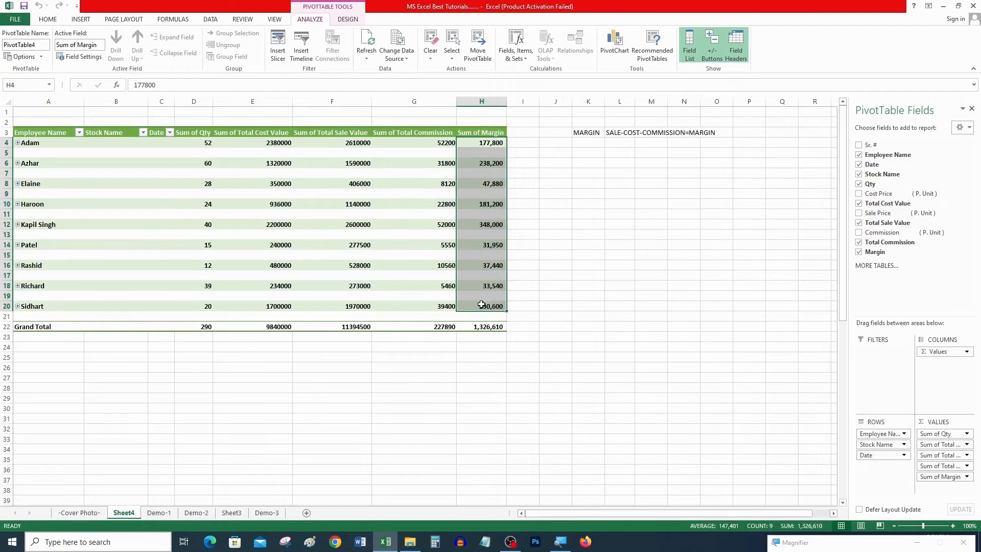
double_click(484, 134)
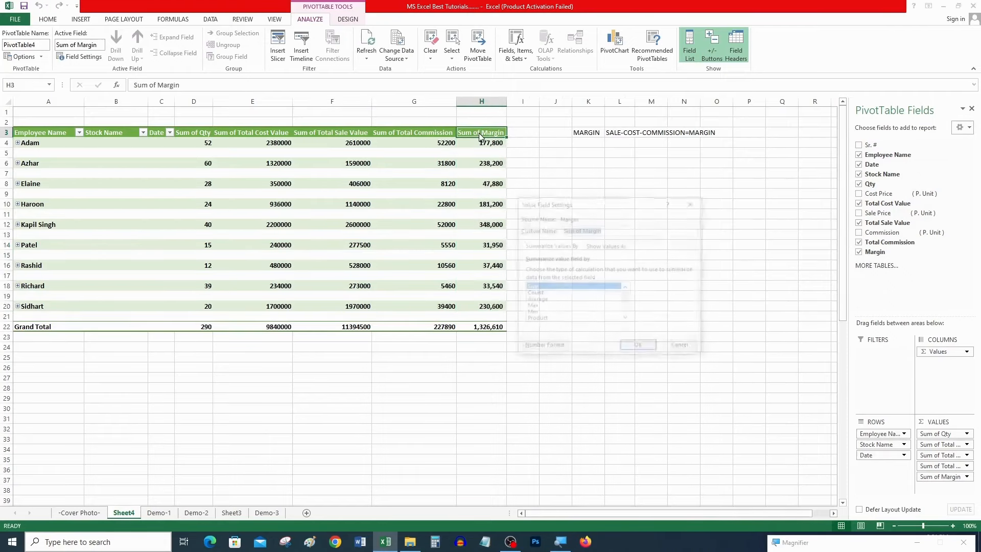
key(Home)
key(ctrl+shift+Right)
key(Delete)
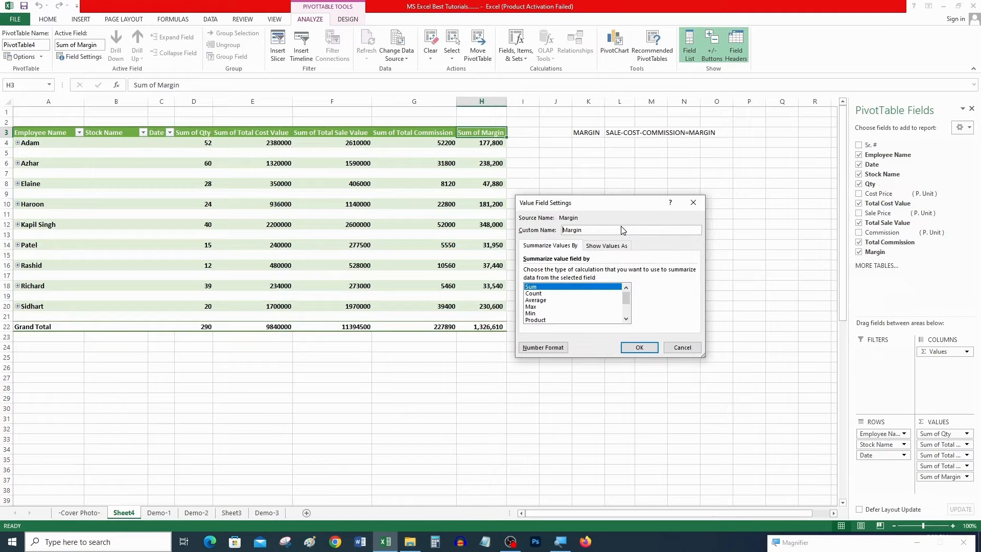
key(Return)
key(Return)
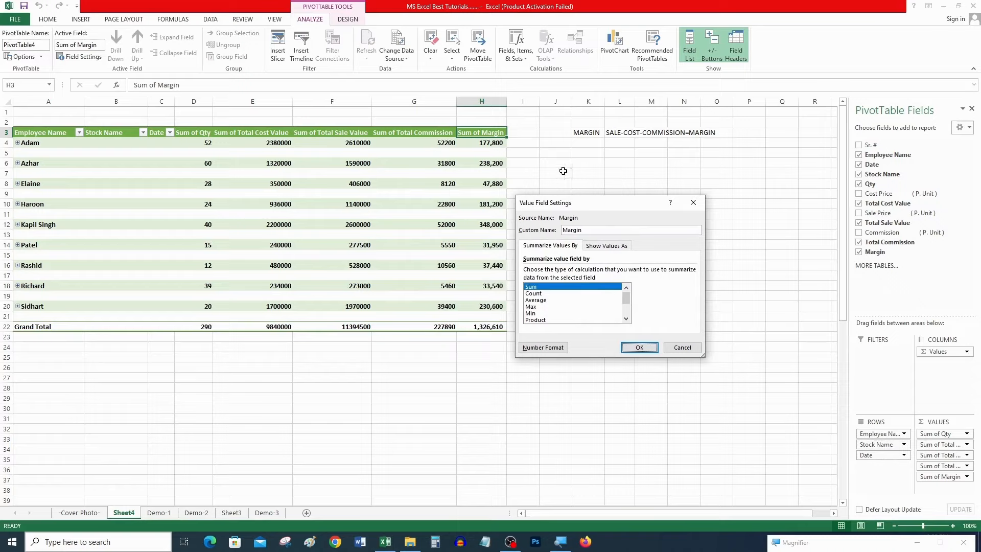
double_click(586, 230)
click(683, 347)
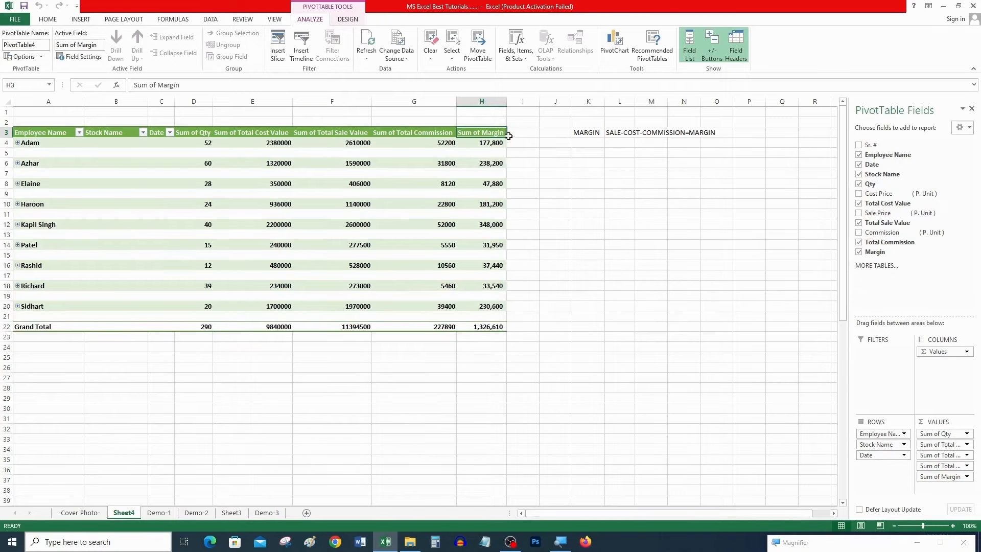
Rename the Sum of Margin value field to Gross Margin.
double_click(480, 132)
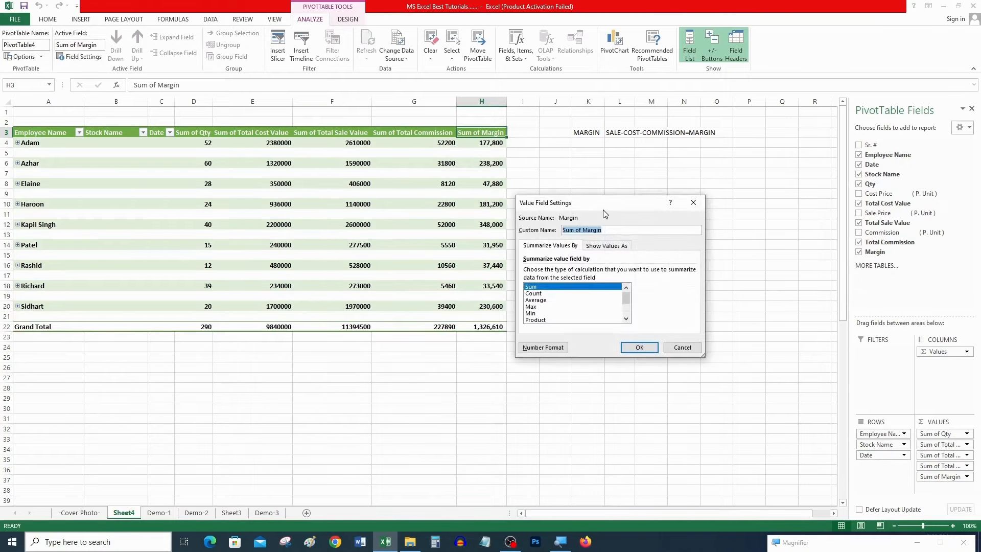
key(Home)
key(ctrl+shift+Right)
key(ctrl+shift+Right)
text(Gross)
key(Return)
key(Down)
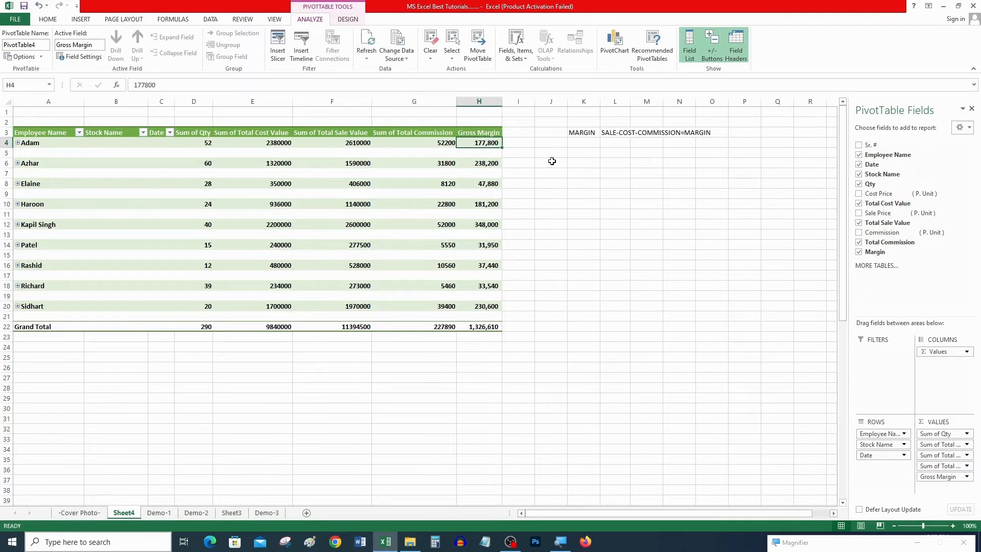
Calculate the first employee's Total Sale Value minus Total Cost Value minus Total Commission in cell J4.
click(566, 143)
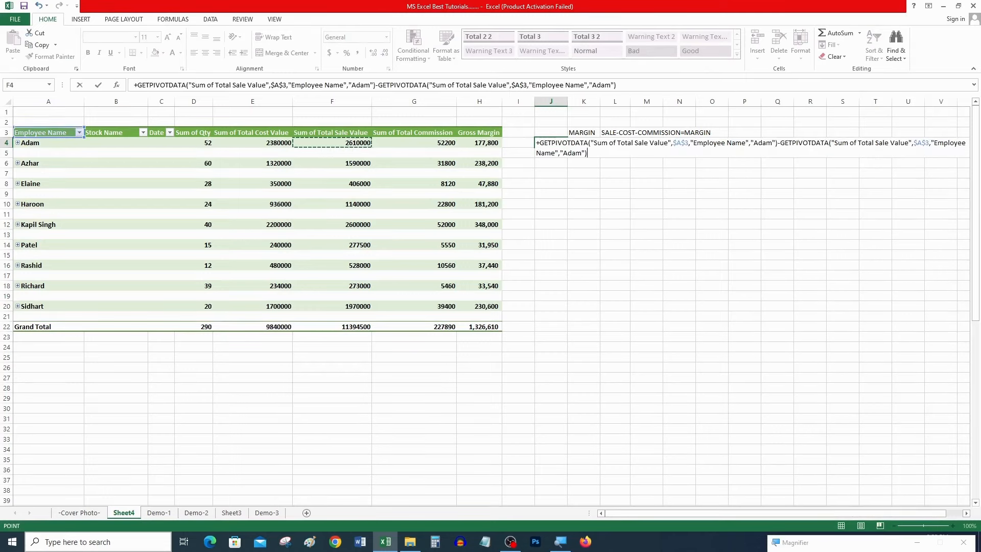
key(Escape)
text(+)
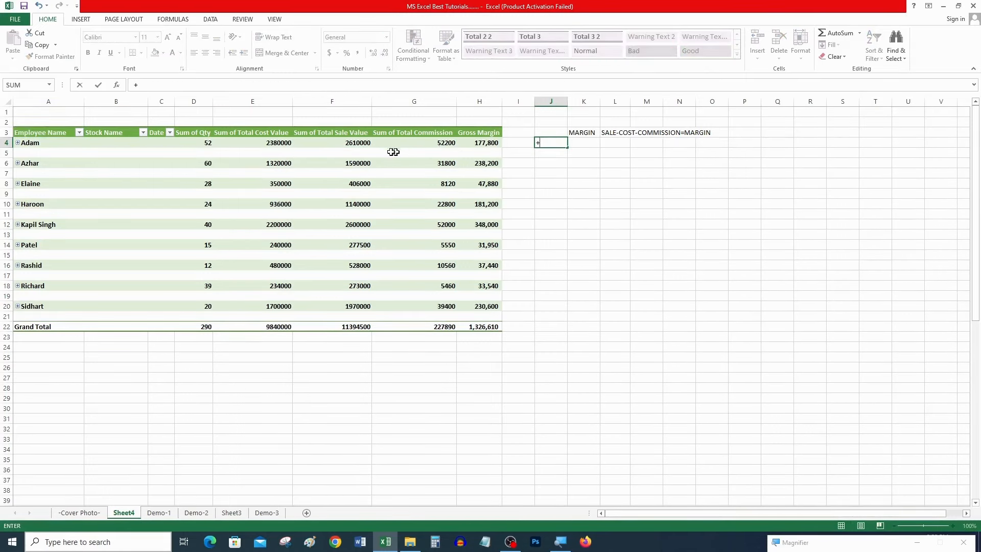
click(357, 145)
text(-)
click(246, 146)
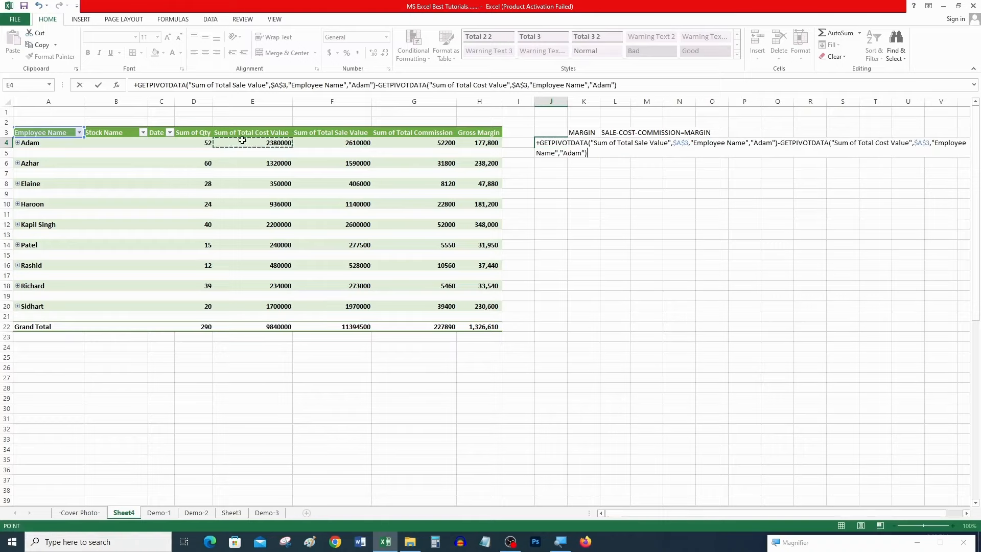
text(-)
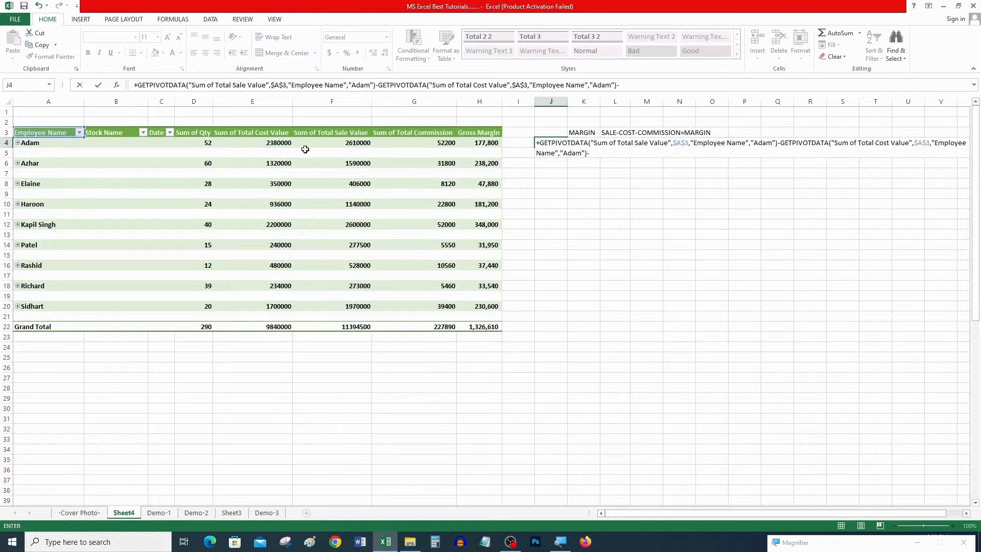
click(389, 142)
key(ctrl+Return)
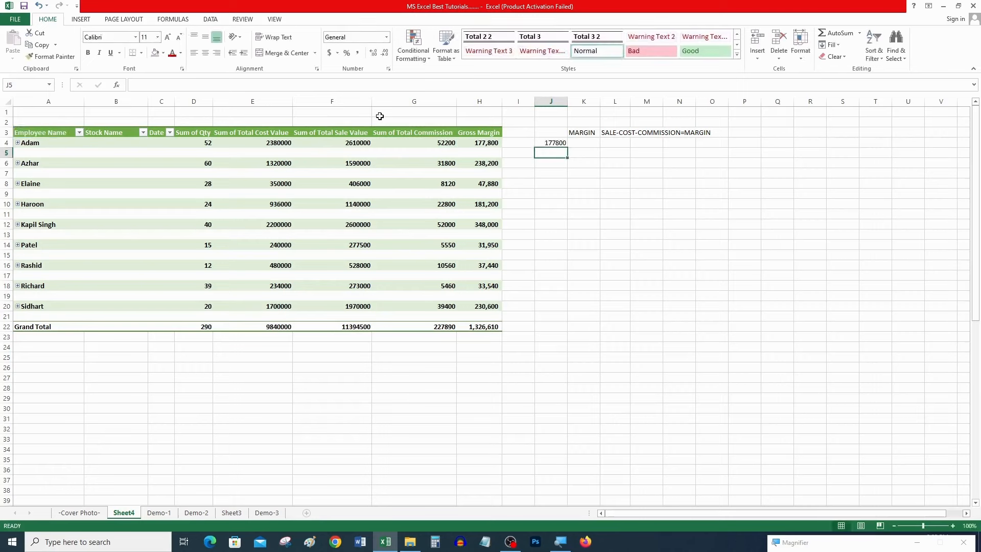
Review the Gross Margin column from the first employee down to the Grand Total row.
key(Left)
key(Left)
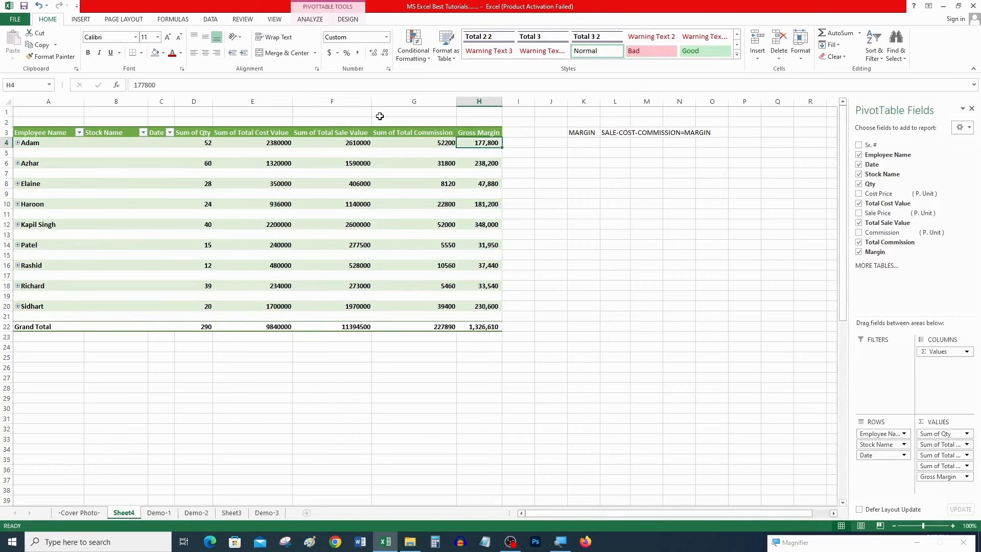
key(Down)
key(Down)
key(Down)
key(Down)
key(Down)
key(Down)
key(Down)
key(Down)
key(Down)
key(Down)
key(Down)
key(Down)
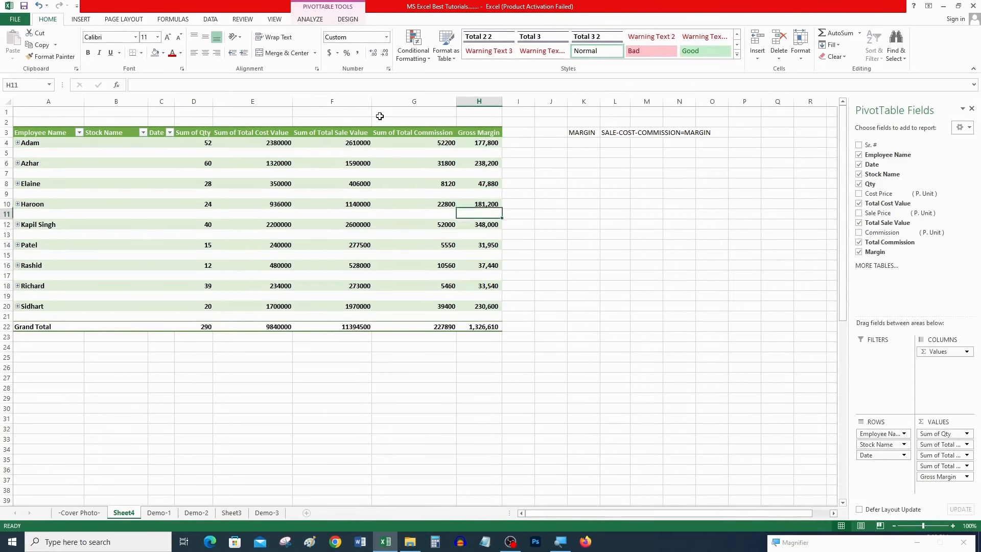
key(Down)
key(Down)
key(Down)
key(Down)
key(Down)
key(Down)
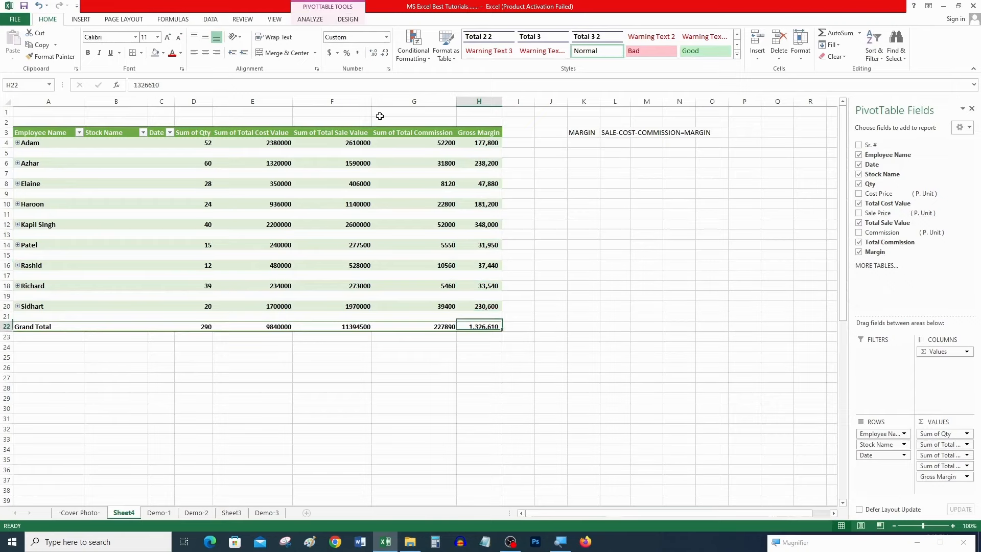
Insert a Clustered Column PivotChart from the report and delete it again.
click(131, 164)
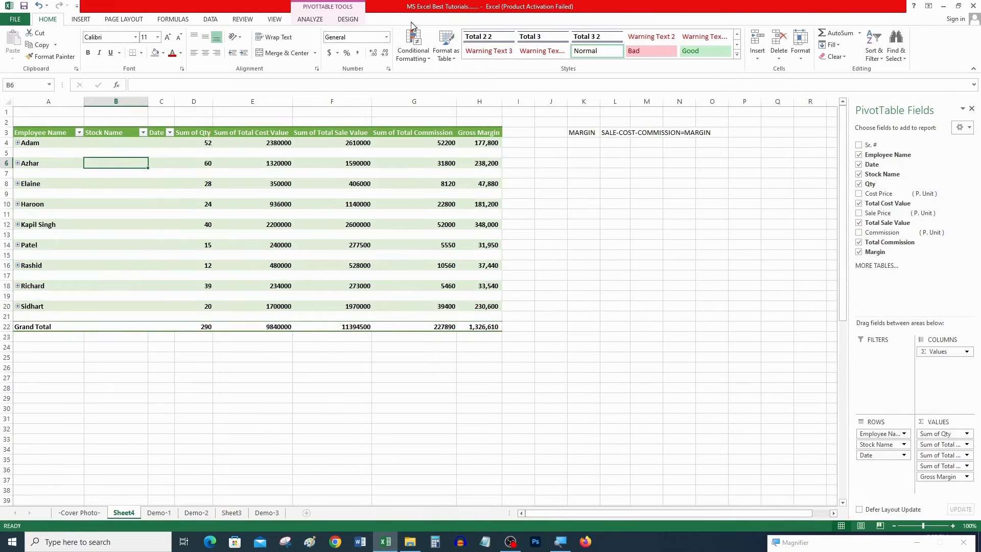
click(317, 21)
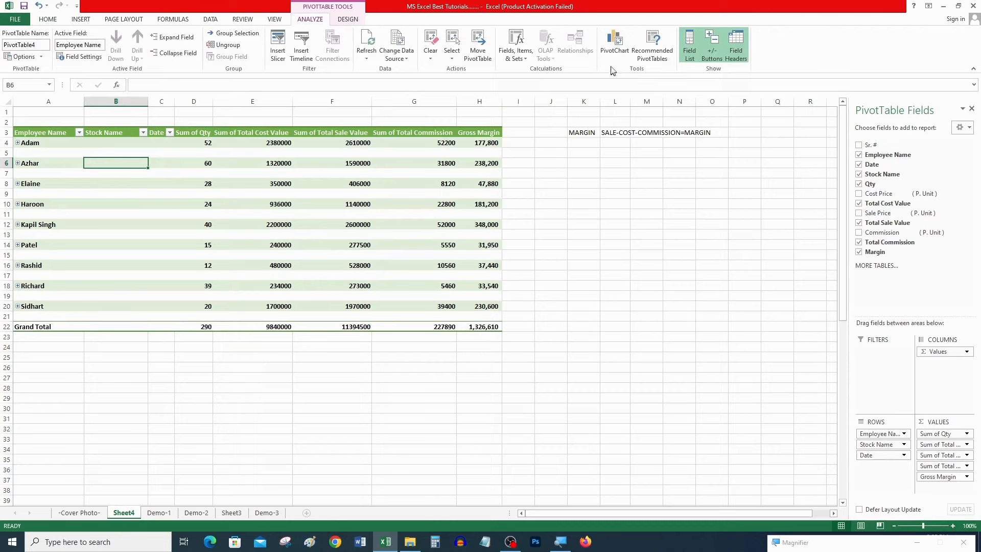
click(614, 46)
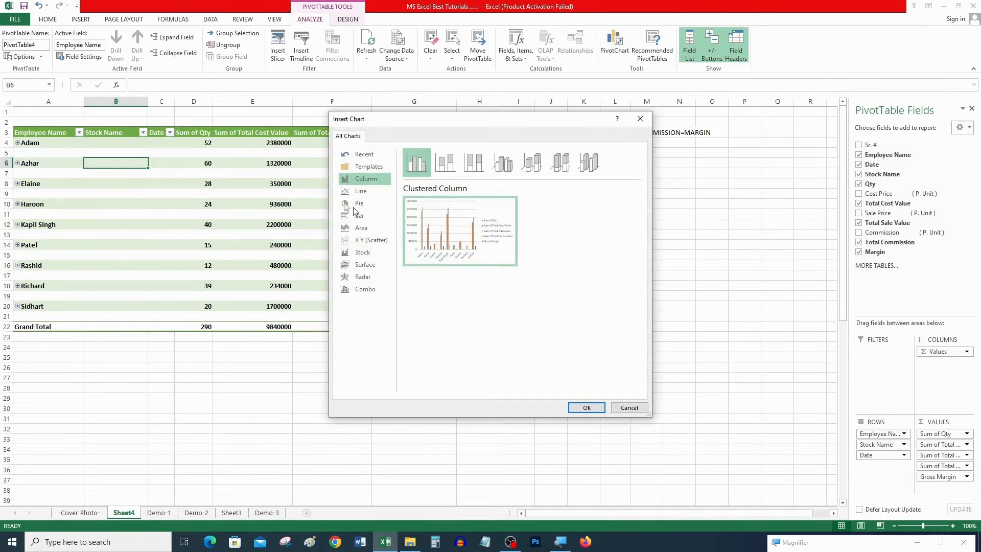
click(583, 407)
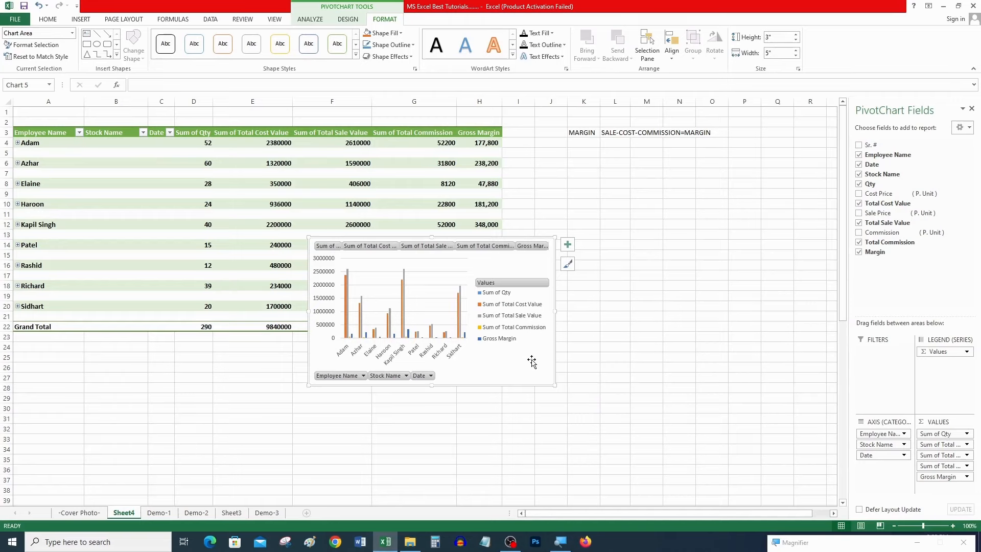
key(Delete)
Hide the PivotTable's field list and show it again.
click(312, 236)
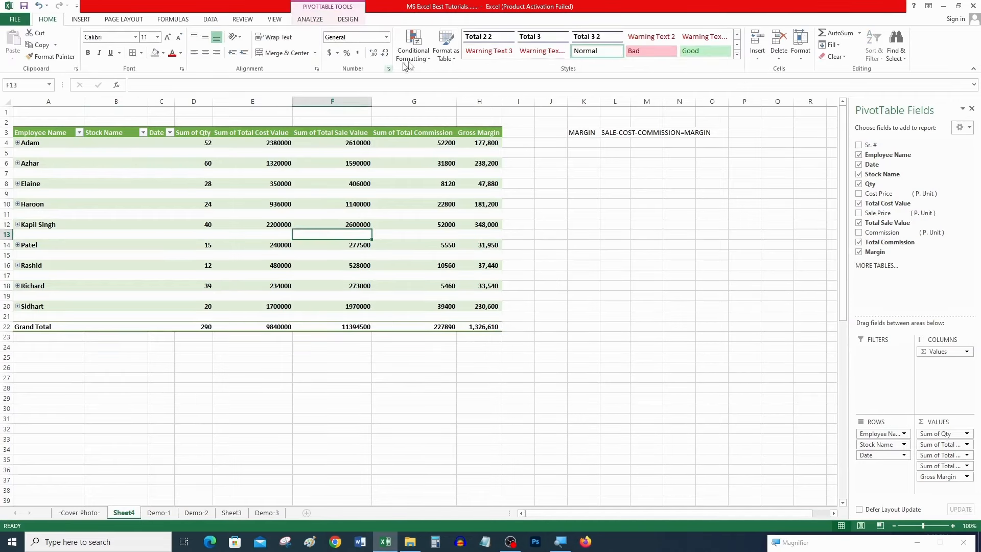
click(350, 21)
click(311, 23)
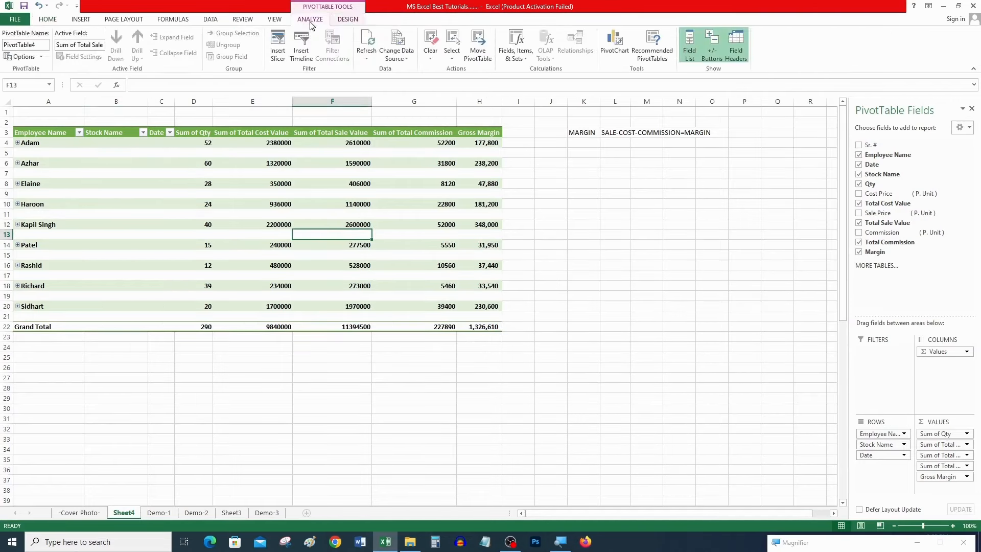
click(690, 54)
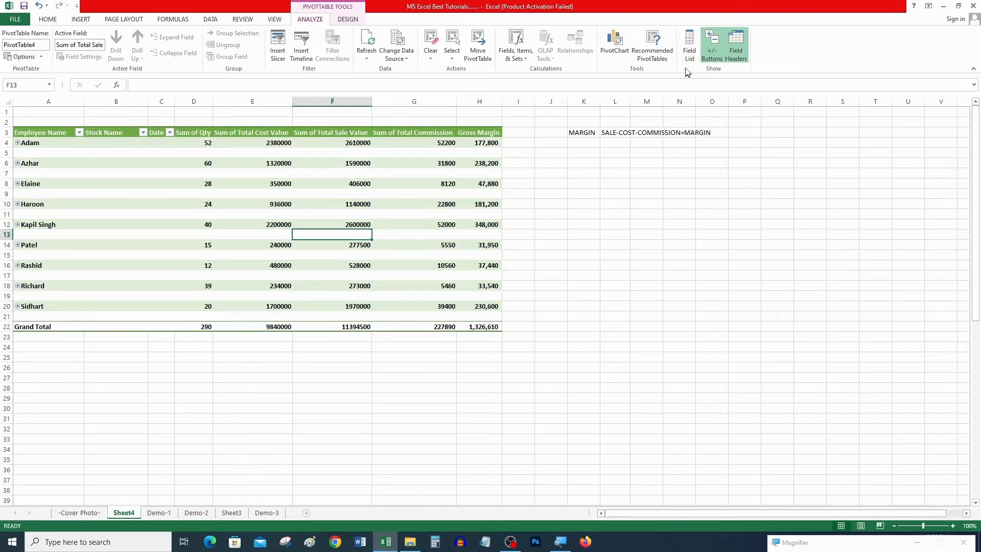
click(690, 54)
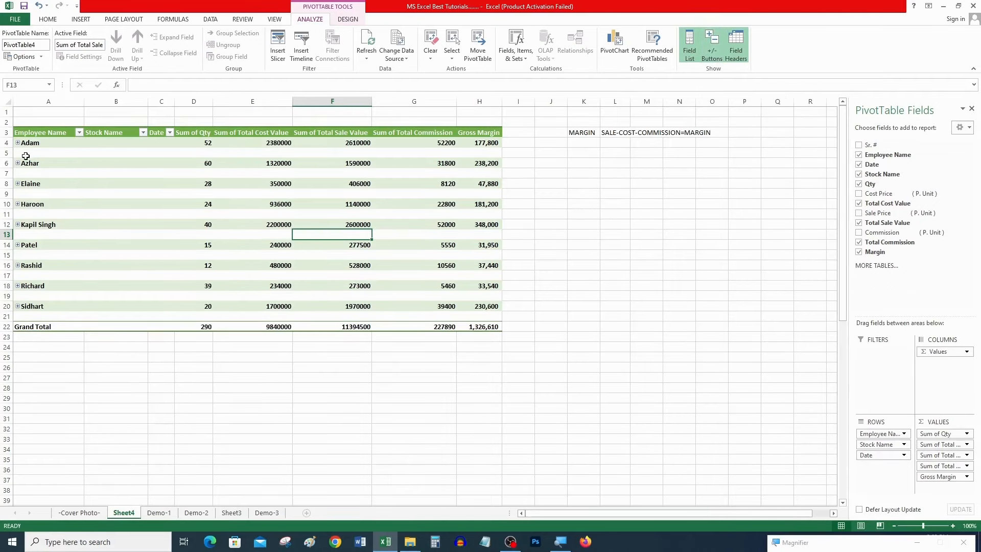
Hide the +/- buttons beside the employee names and show them again.
click(953, 526)
click(953, 526)
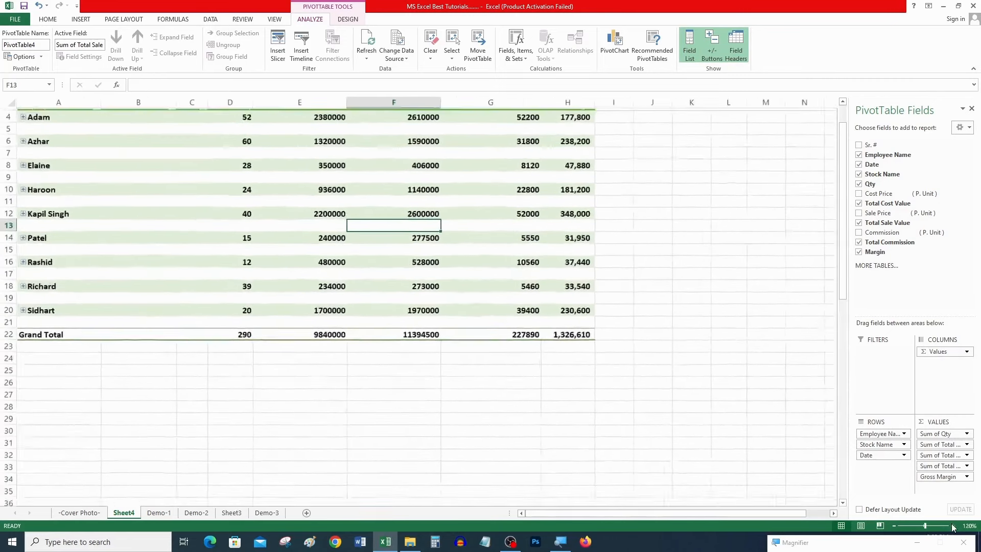
click(953, 526)
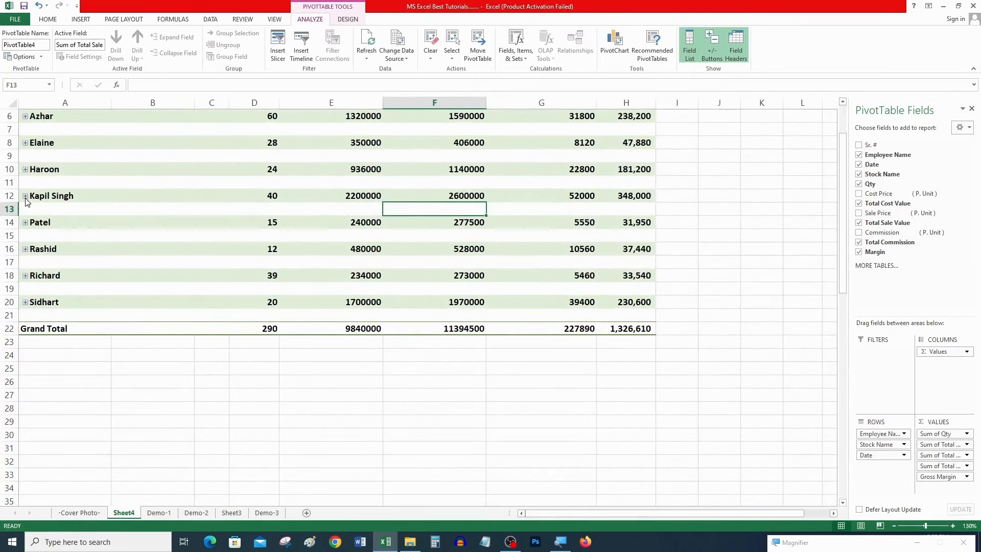
click(894, 525)
click(894, 525)
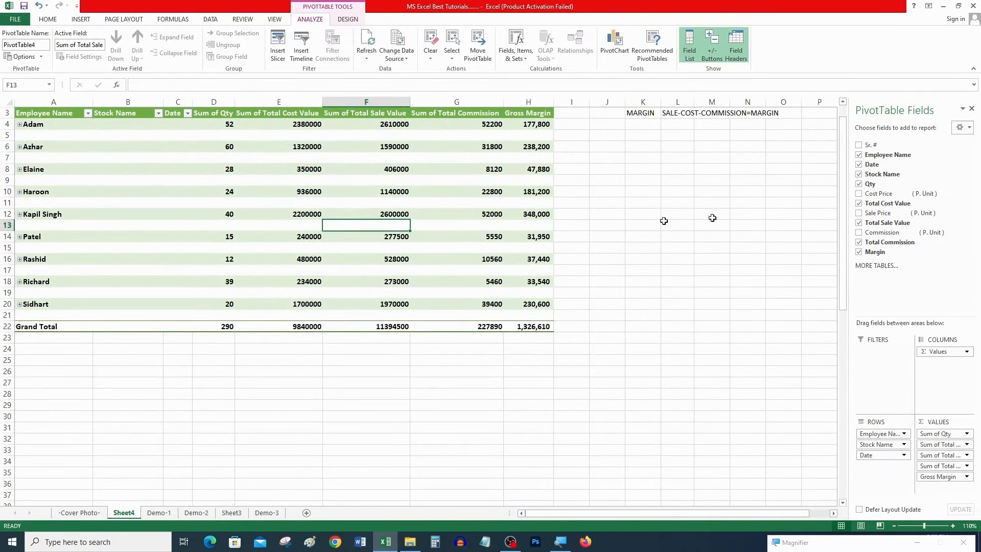
click(710, 45)
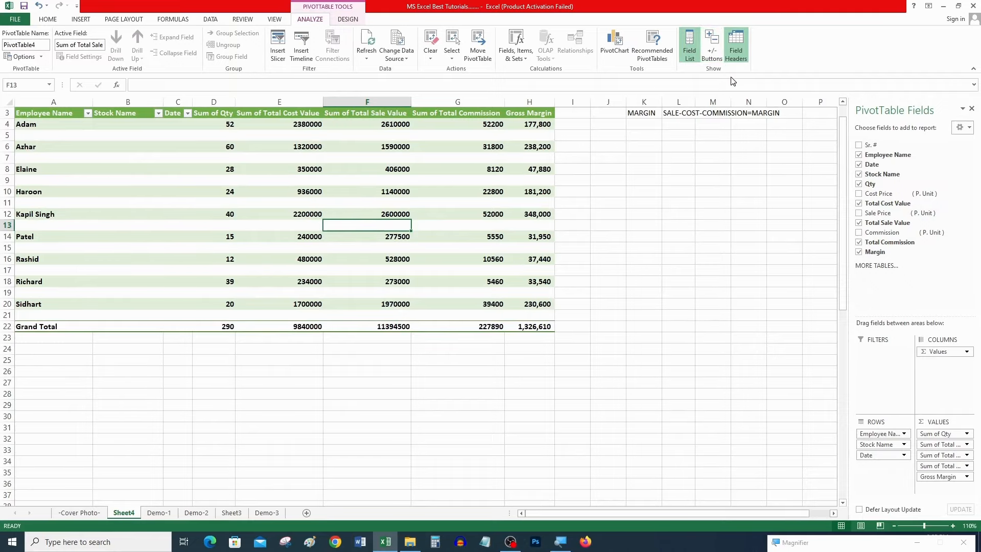
click(712, 51)
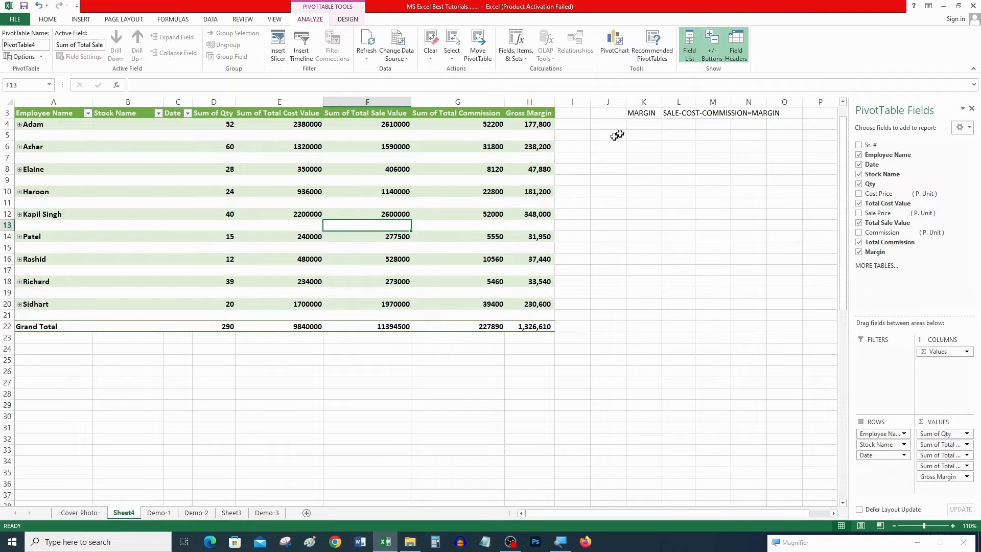
Hide the +/- buttons, expand and collapse the whole Employee Name field without them, and show the buttons again.
click(710, 56)
click(31, 125)
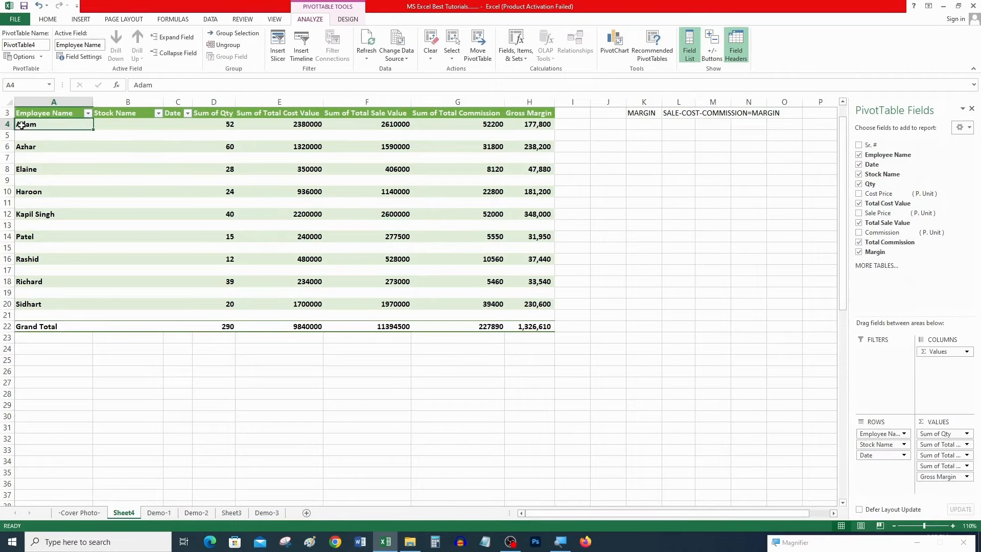
click(183, 40)
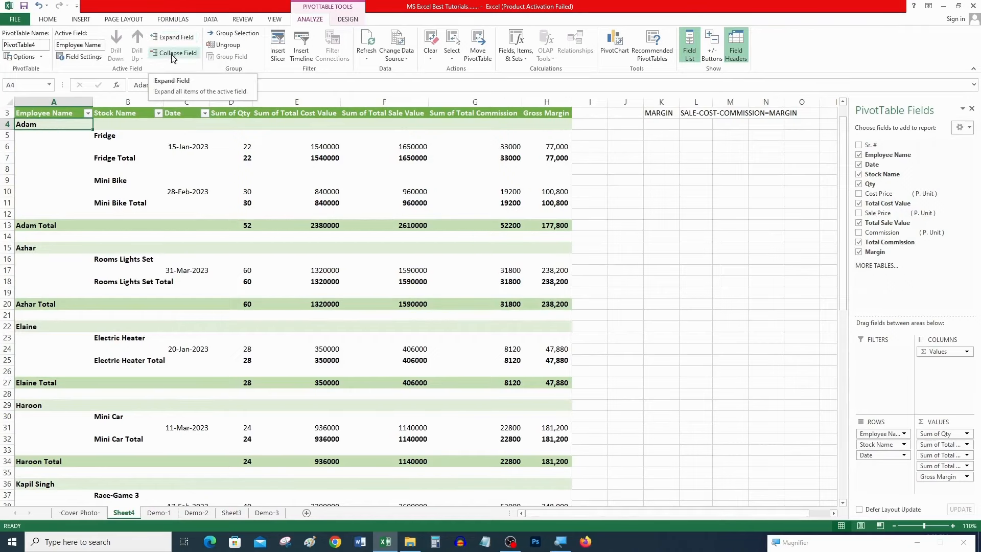
click(173, 56)
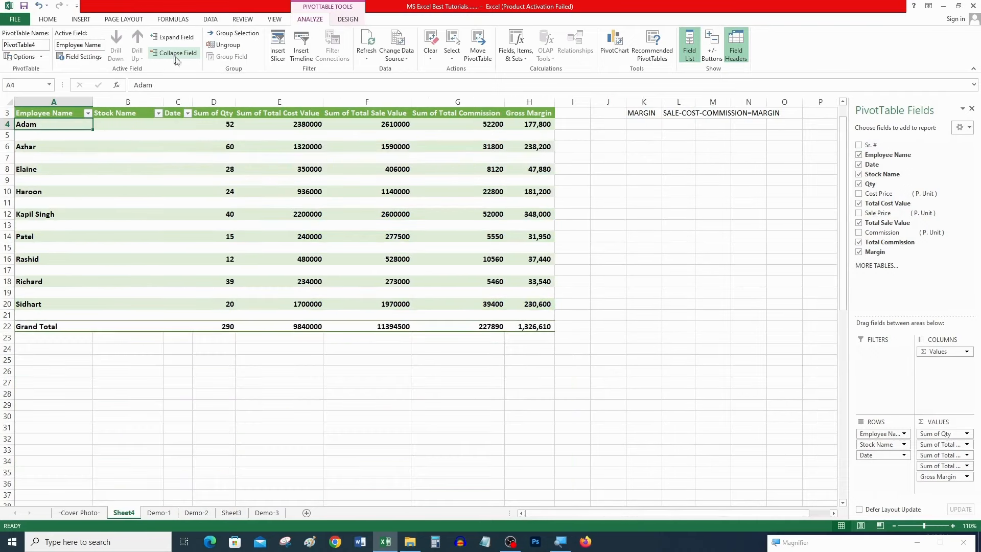
click(713, 53)
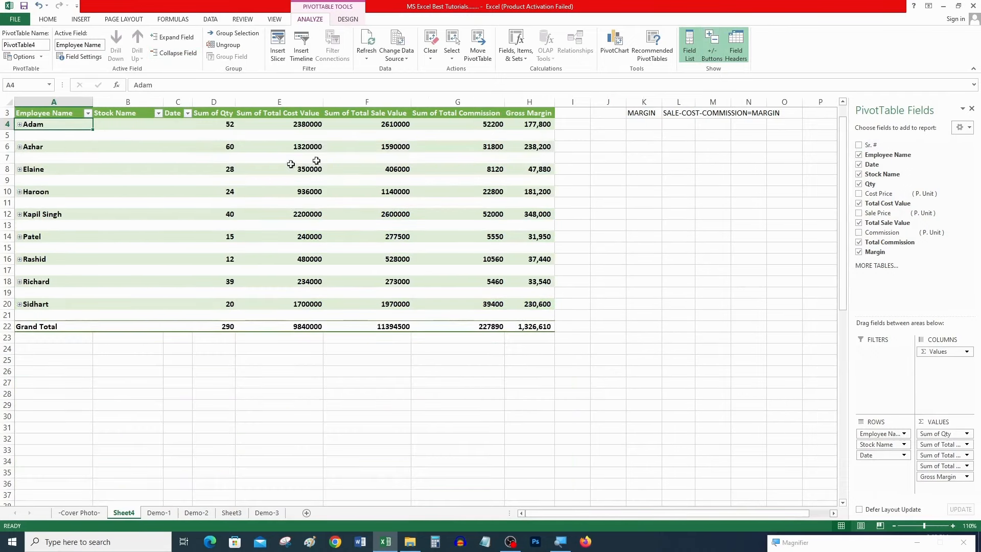
Expand the first employee's stock and date details, and switch the +/- buttons off and back on.
click(20, 124)
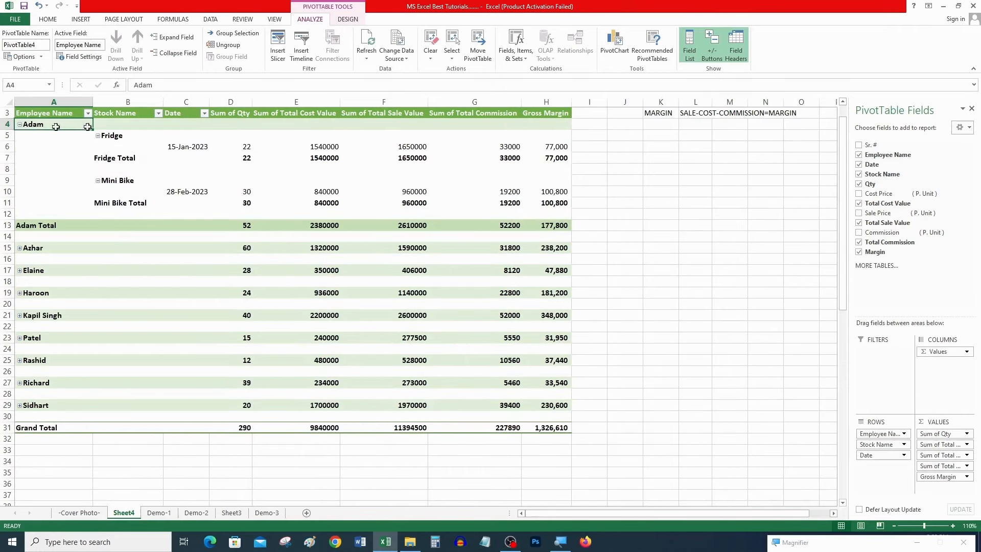
click(711, 53)
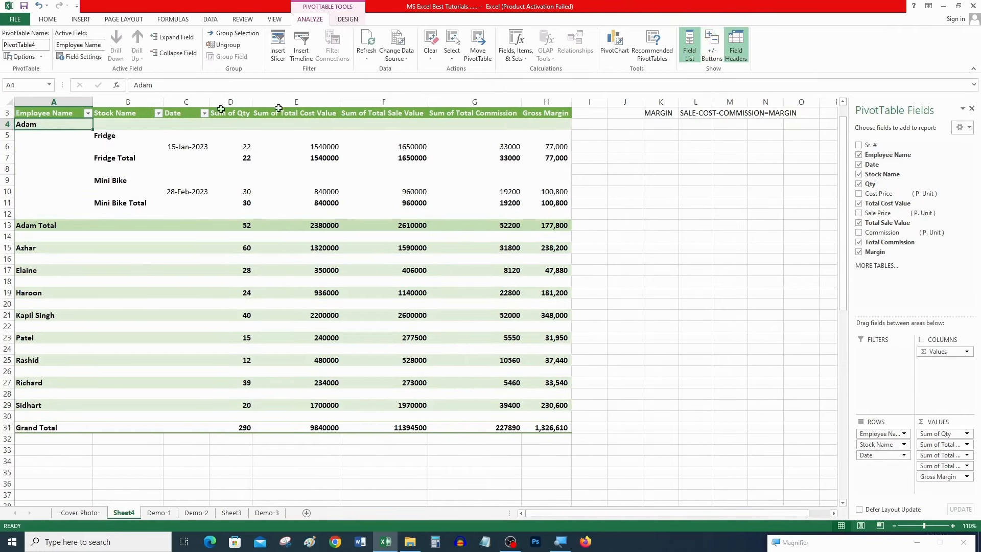
click(712, 53)
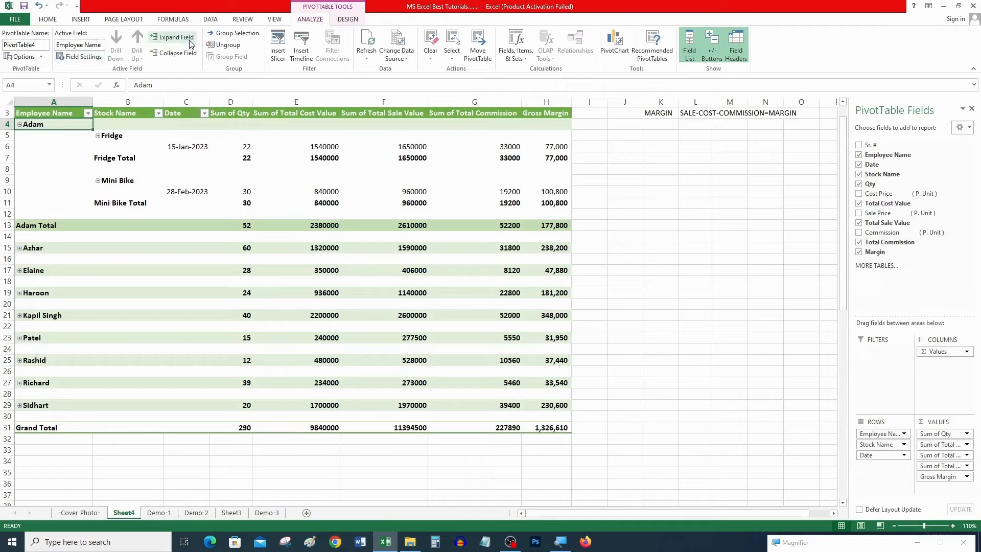
Collapse the first employee's details, and hide the PivotTable's field headers and show them again.
click(20, 125)
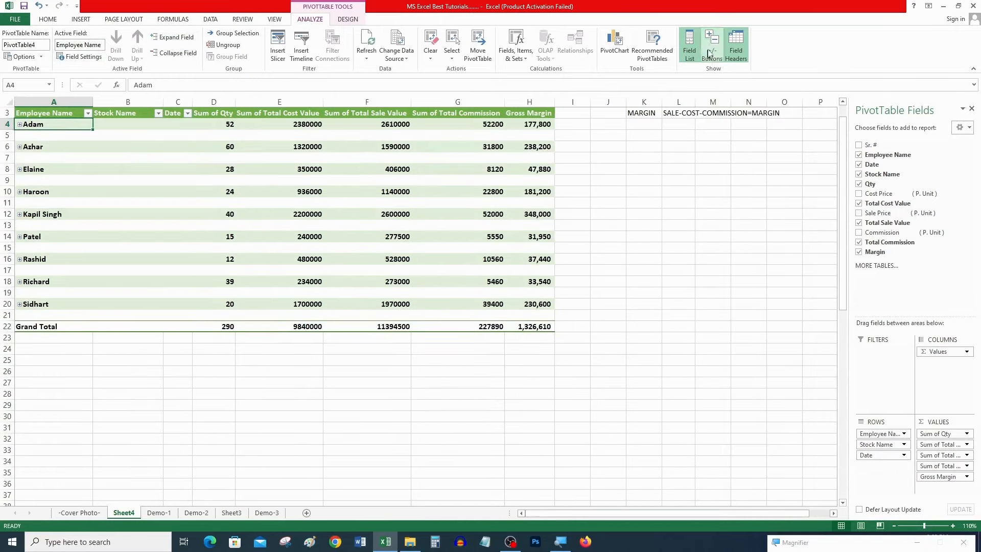
click(736, 54)
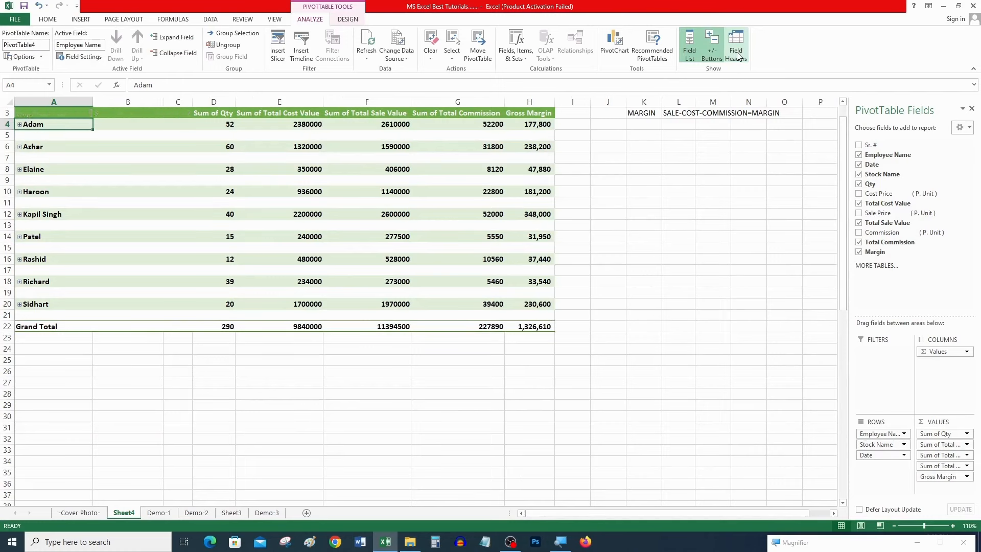
drag(207, 113, 525, 112)
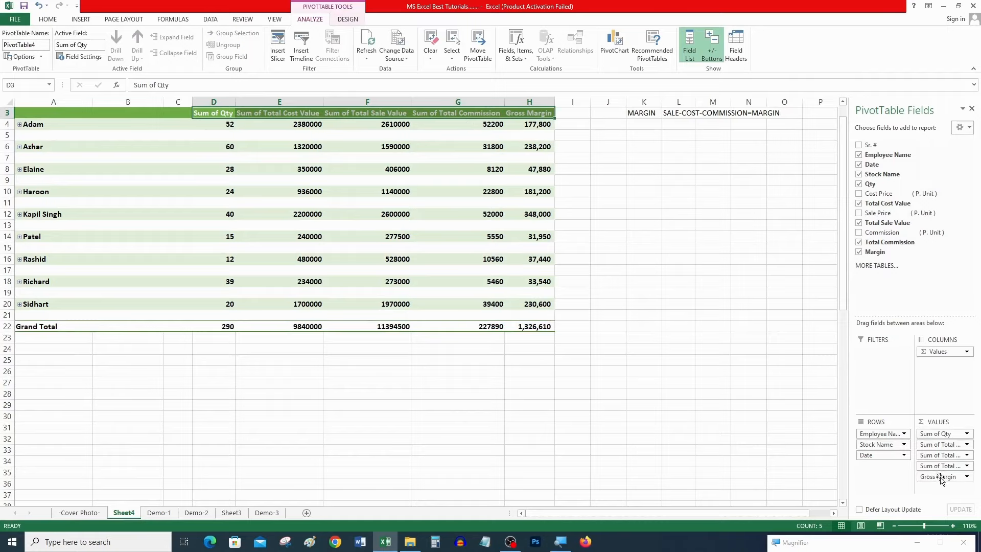
drag(48, 114, 154, 114)
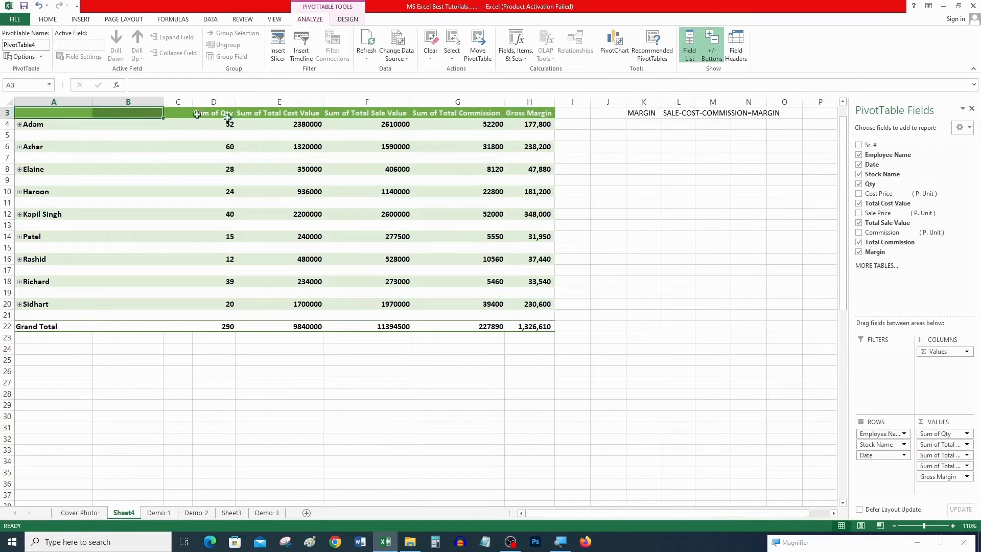
click(742, 60)
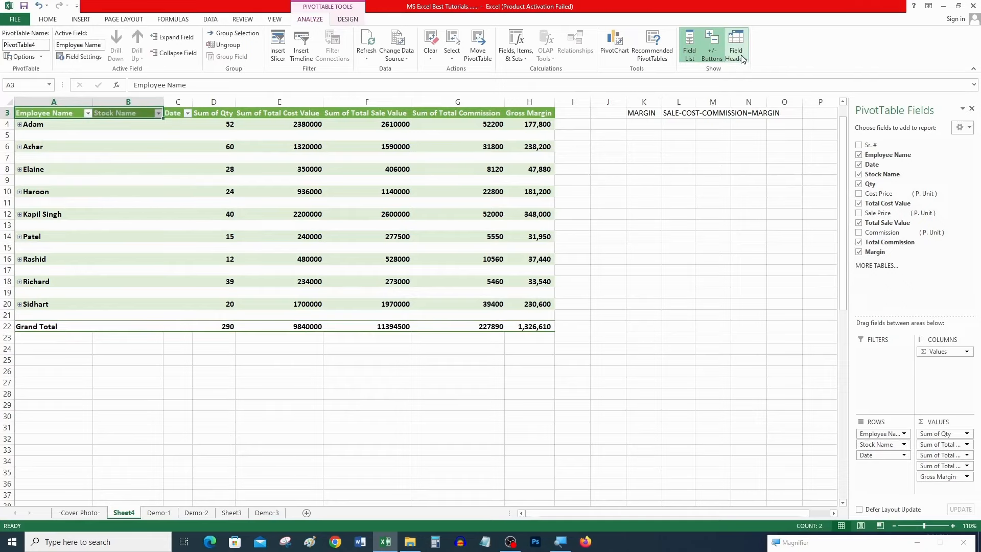
click(24, 124)
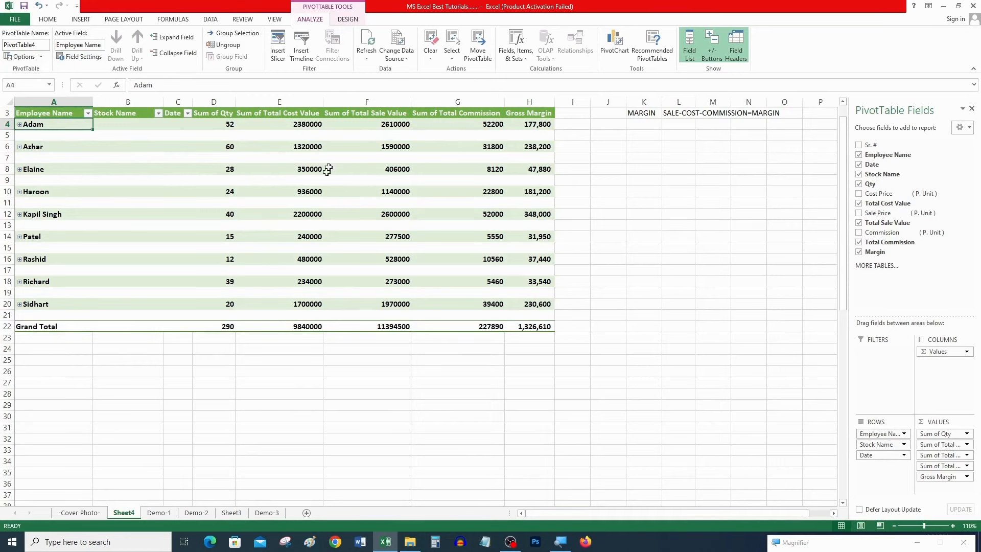
Apply the PivotTable style with light orange rows and black header and grand total rows to the sales report.
scroll(355, 181, up, 1)
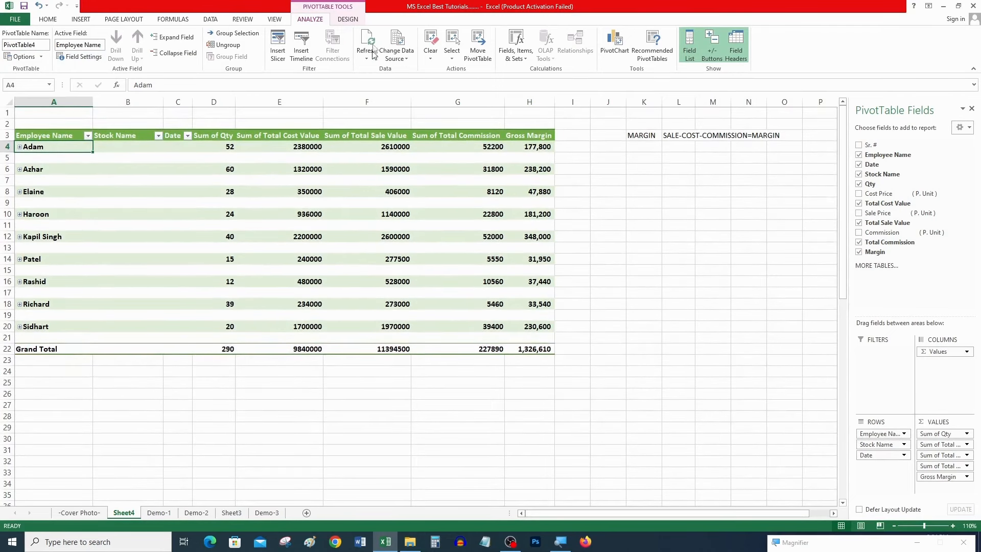
click(354, 20)
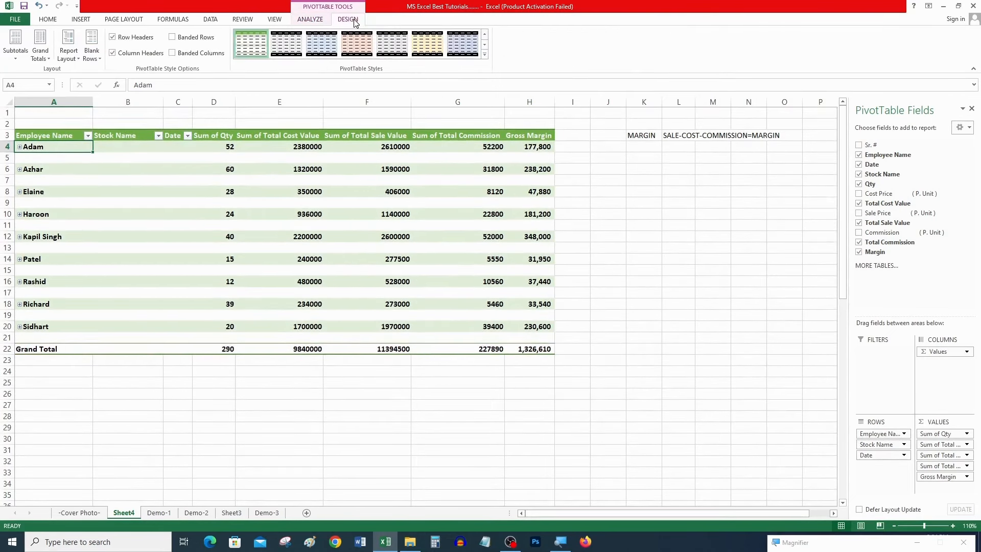
click(356, 43)
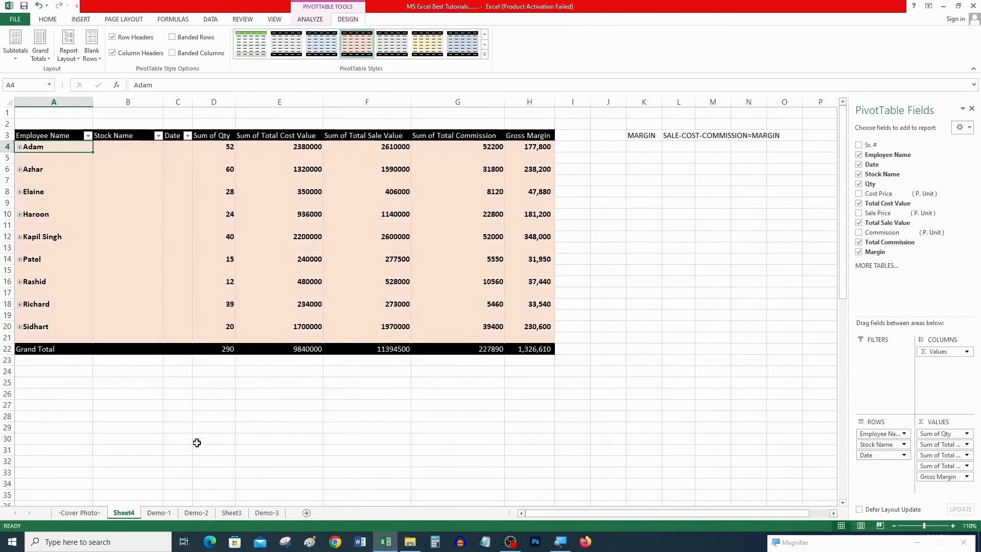
Open the Demo-2 sheet and examine the APL Electronics Ltd cash book's headings and transaction table.
click(198, 514)
click(174, 317)
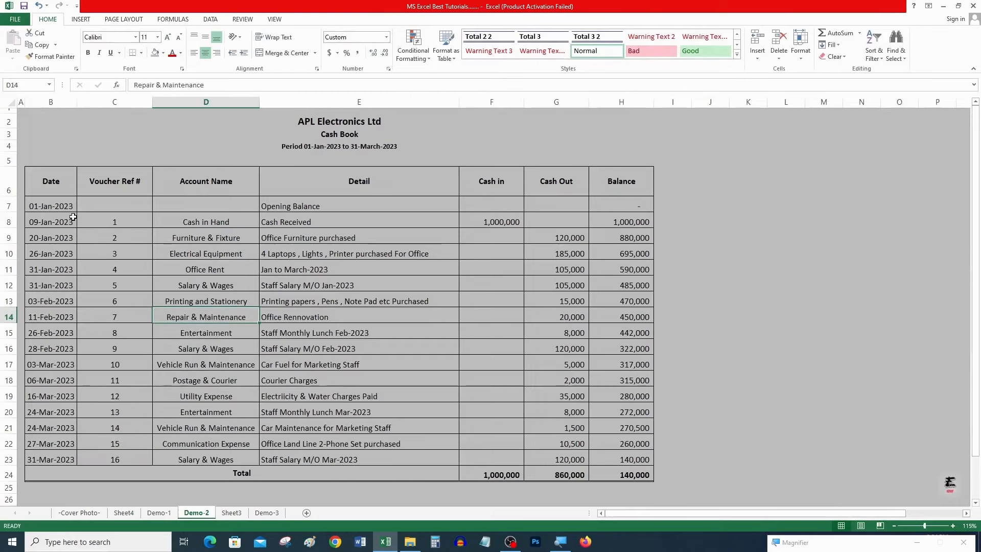
drag(62, 185, 618, 464)
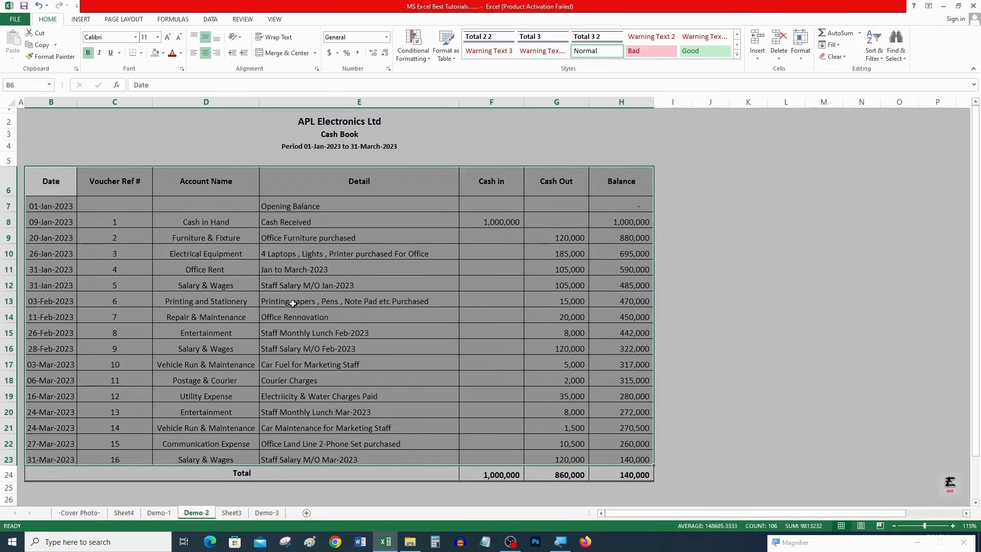
click(331, 220)
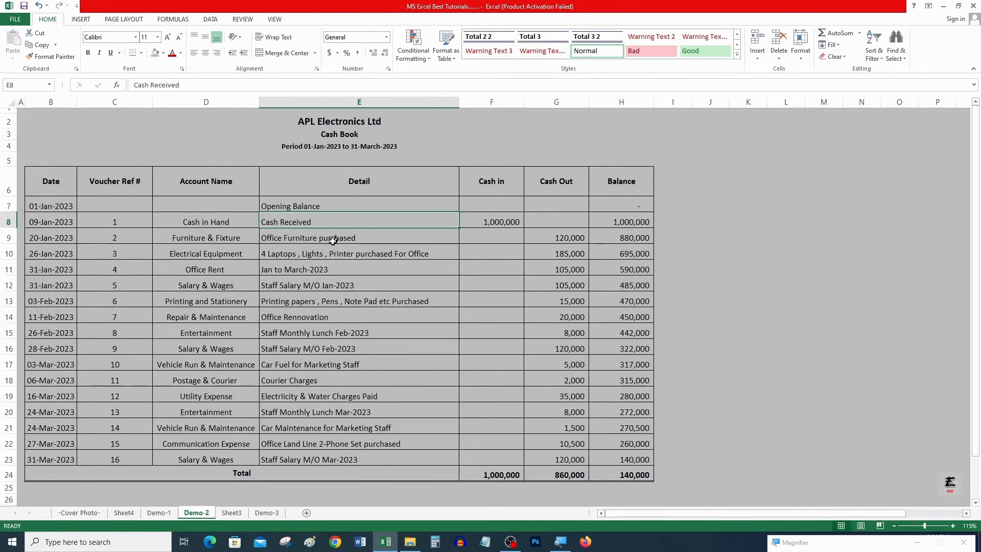
click(366, 119)
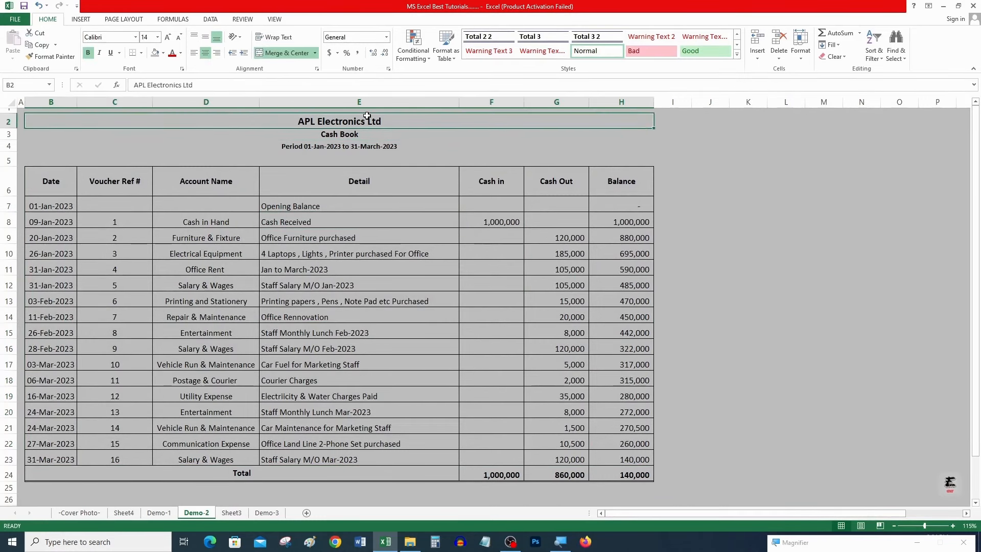
click(380, 136)
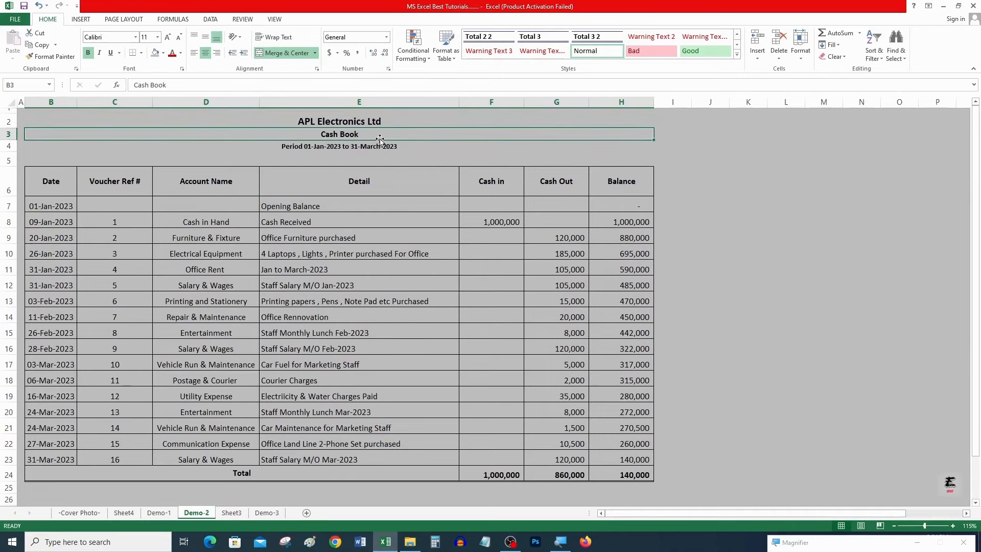
Create a PivotTable on a new worksheet from the cash book range B6:H23, leaving out the Total row.
drag(48, 178, 628, 460)
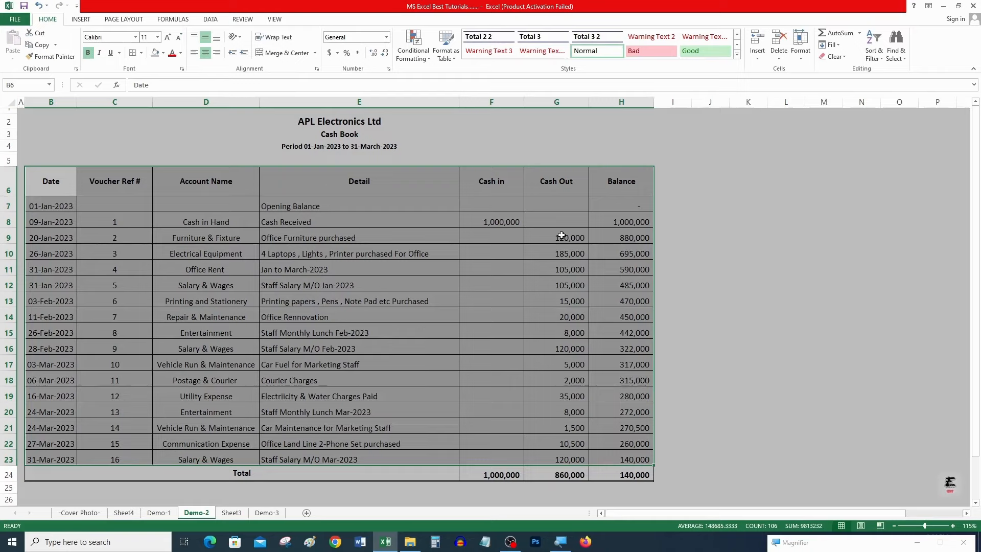
drag(45, 185, 615, 462)
drag(65, 172, 644, 462)
click(81, 19)
click(17, 44)
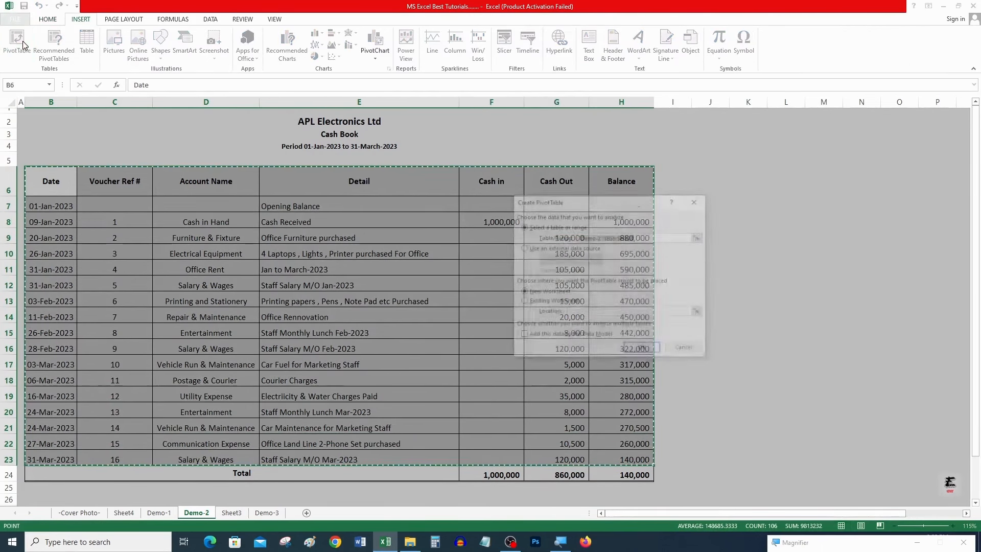
click(641, 349)
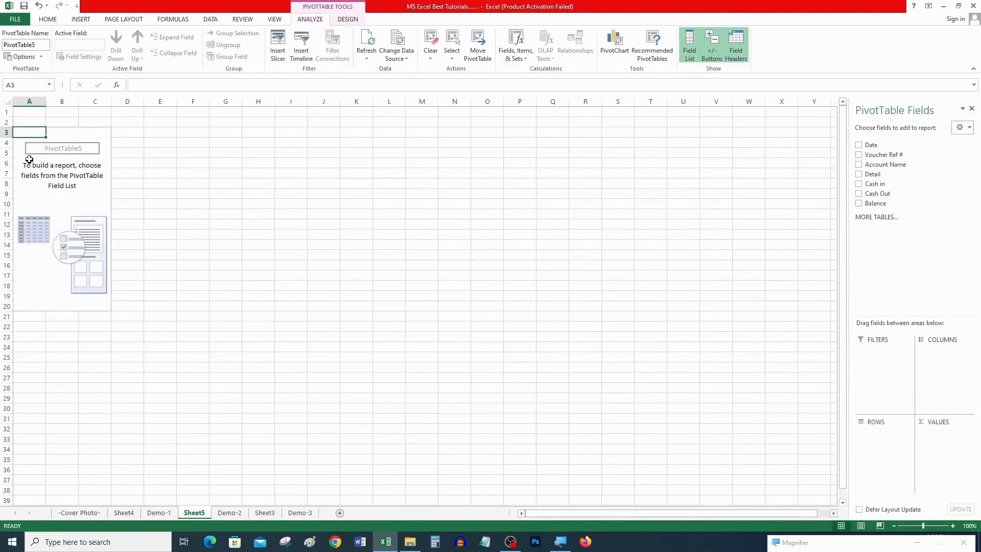
Add the Account Name field to the PivotTable's rows and review the listed accounts.
click(859, 165)
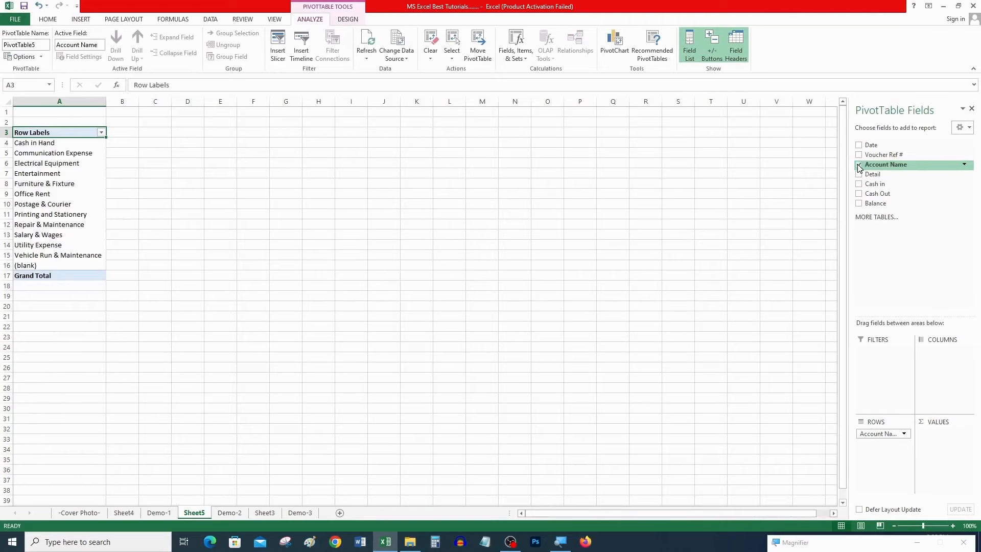
drag(55, 139, 76, 266)
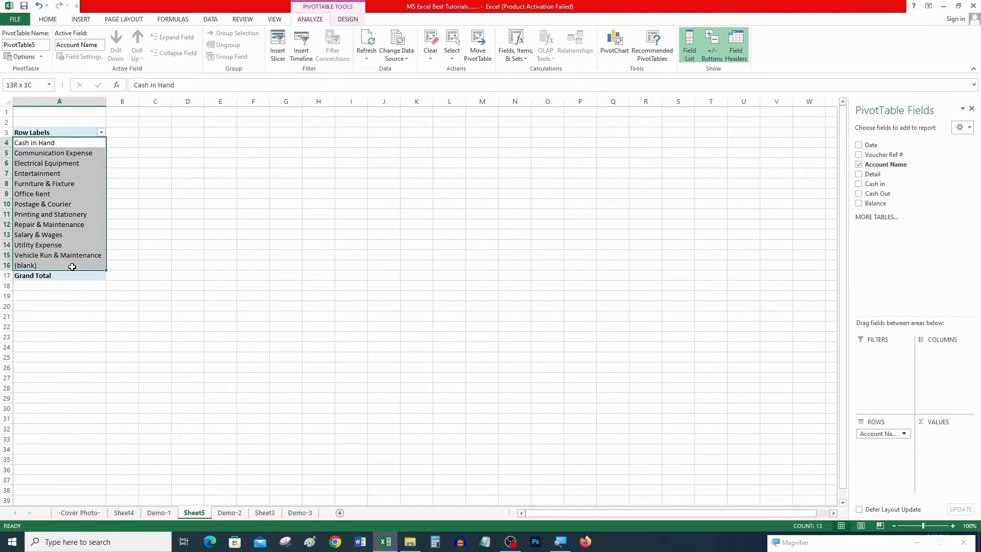
drag(84, 146, 85, 257)
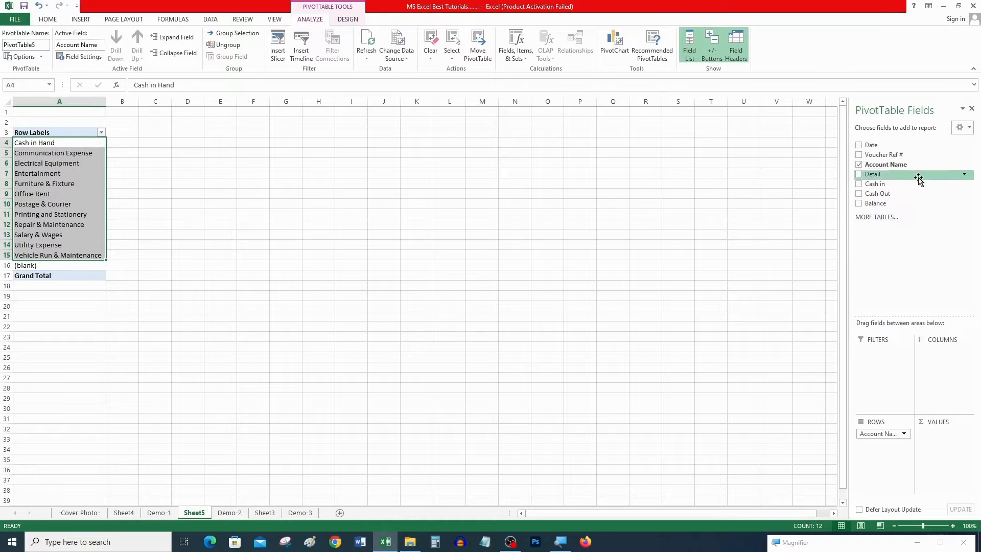
drag(64, 143, 95, 255)
drag(86, 146, 98, 255)
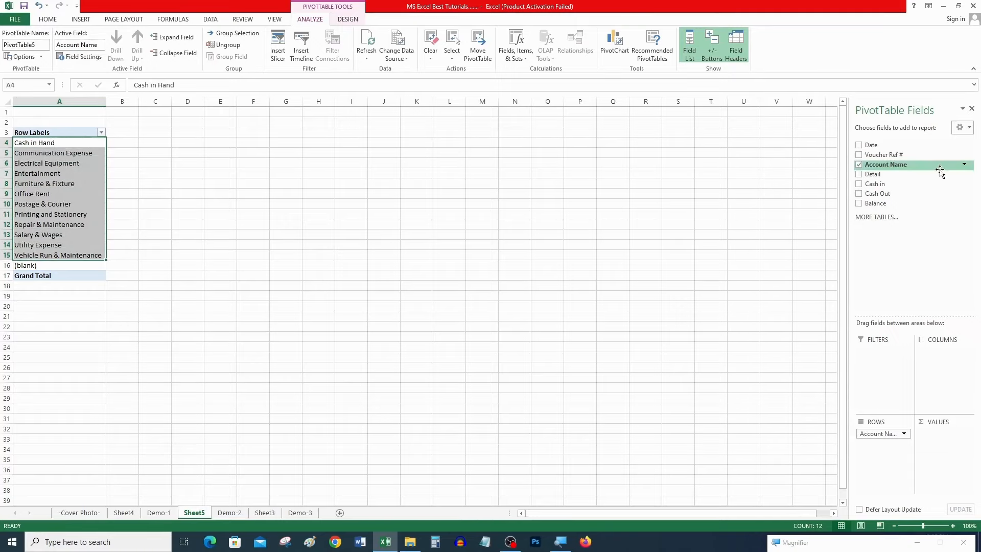
Add the Cash in and Cash Out fields to the PivotTable and move both from the rows to the values area.
click(859, 184)
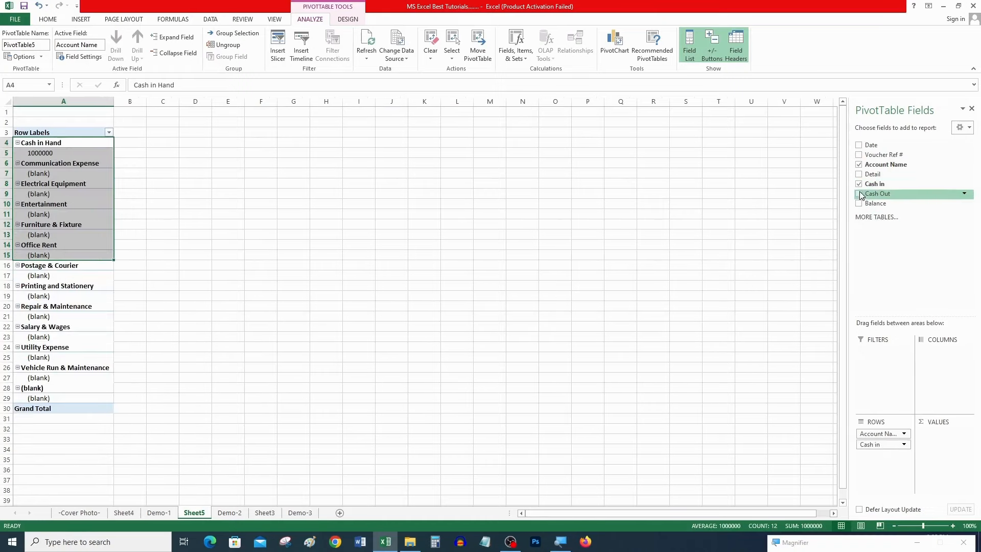
click(859, 193)
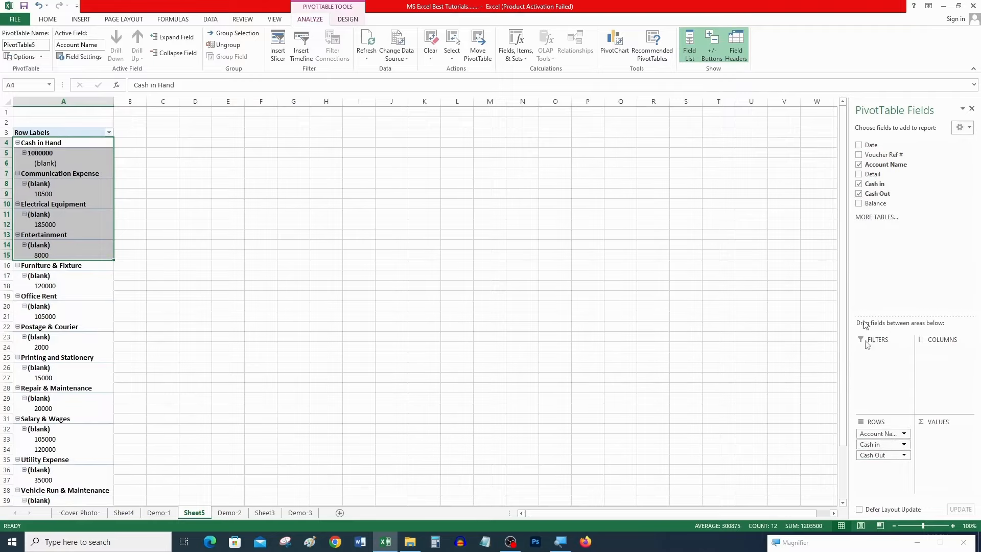
drag(891, 446, 944, 437)
drag(881, 444, 930, 448)
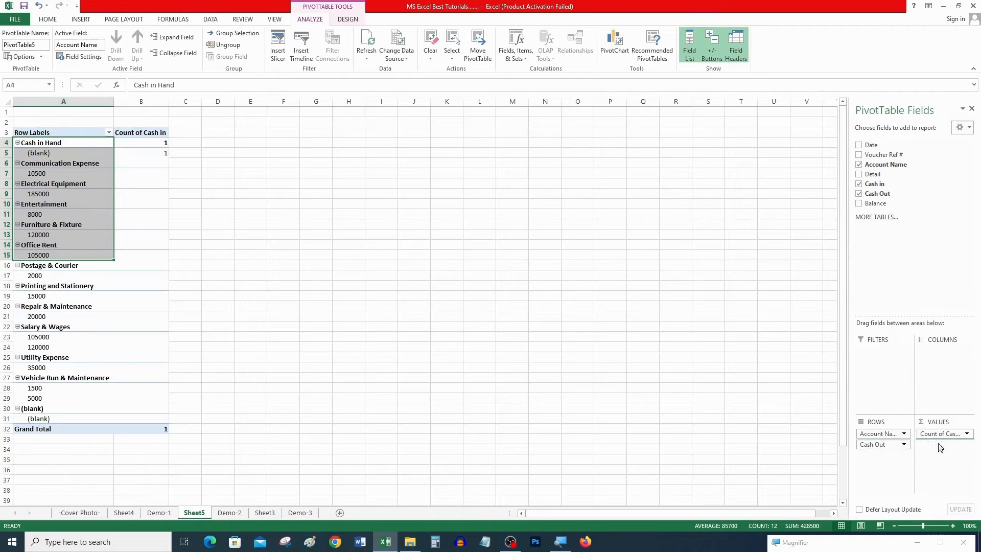
Change the Cash in value field to summarize by Sum instead of Count.
click(963, 434)
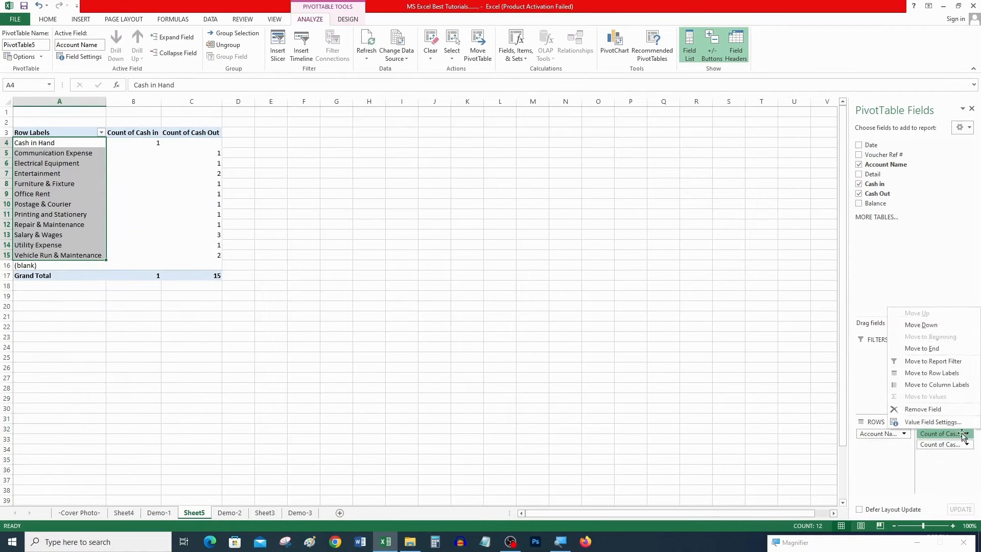
click(929, 423)
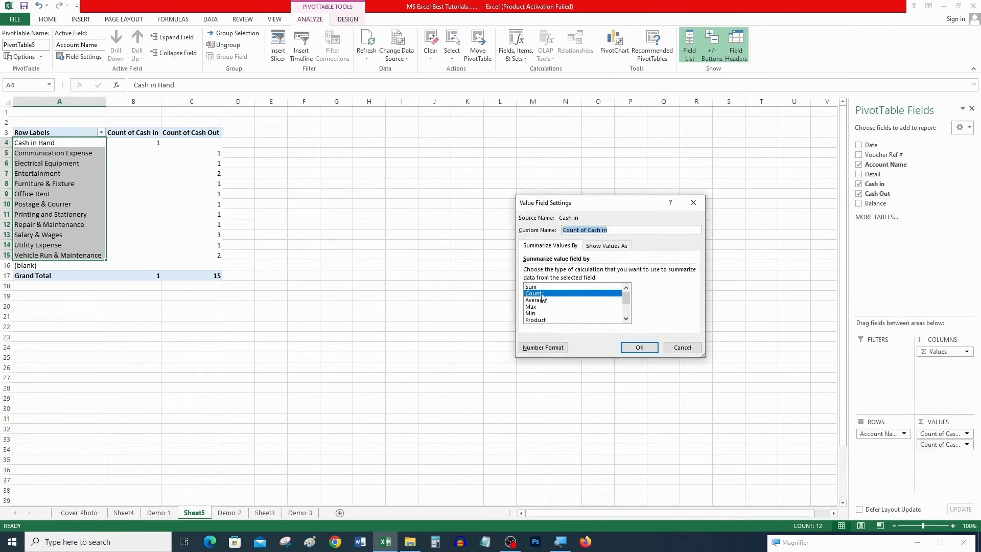
click(531, 286)
click(640, 348)
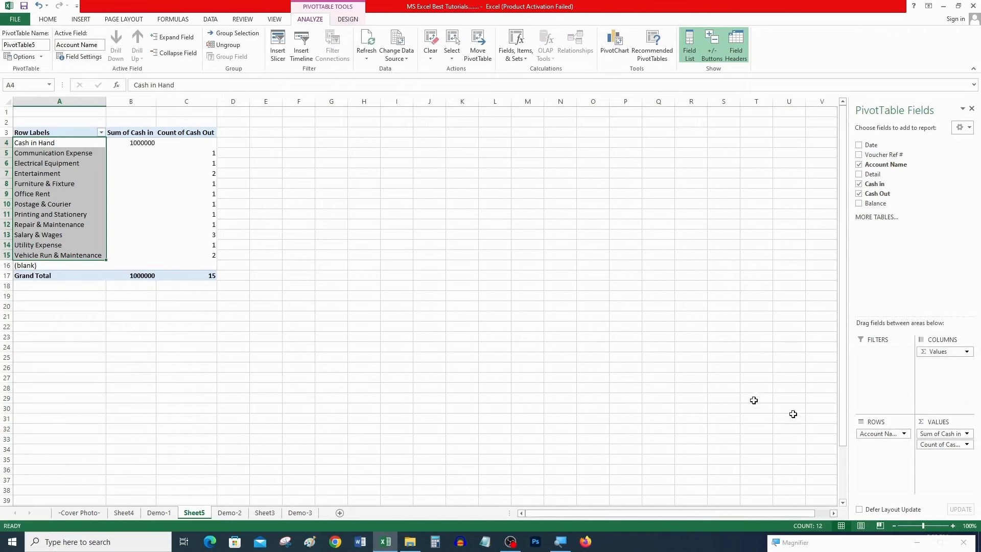
Change the Cash Out value field to summarize by Sum instead of Count.
click(967, 445)
click(949, 433)
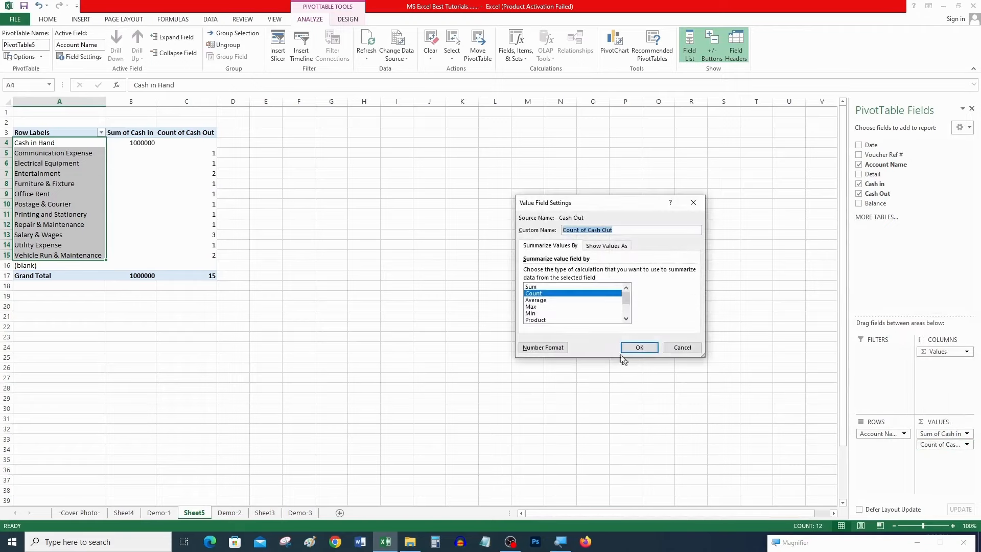
click(532, 286)
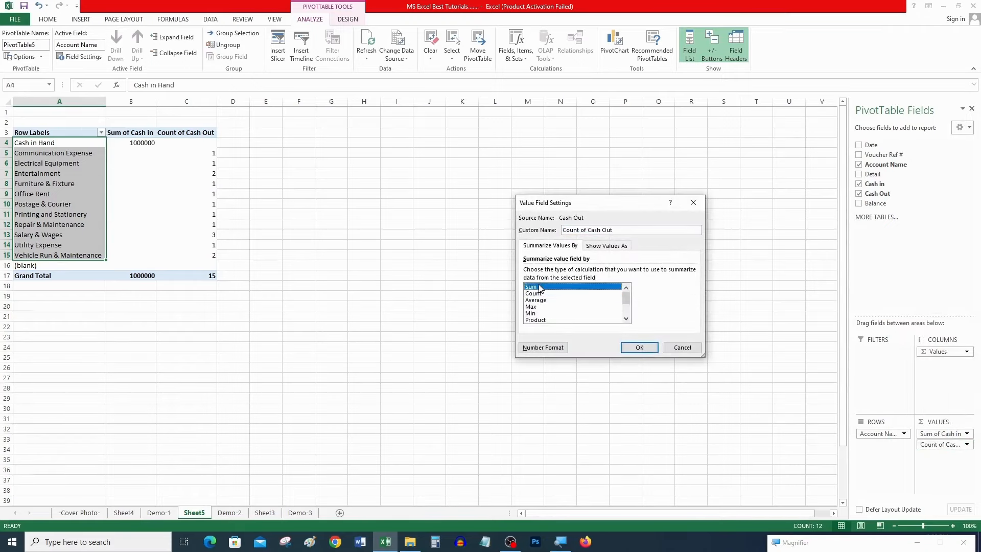
click(639, 348)
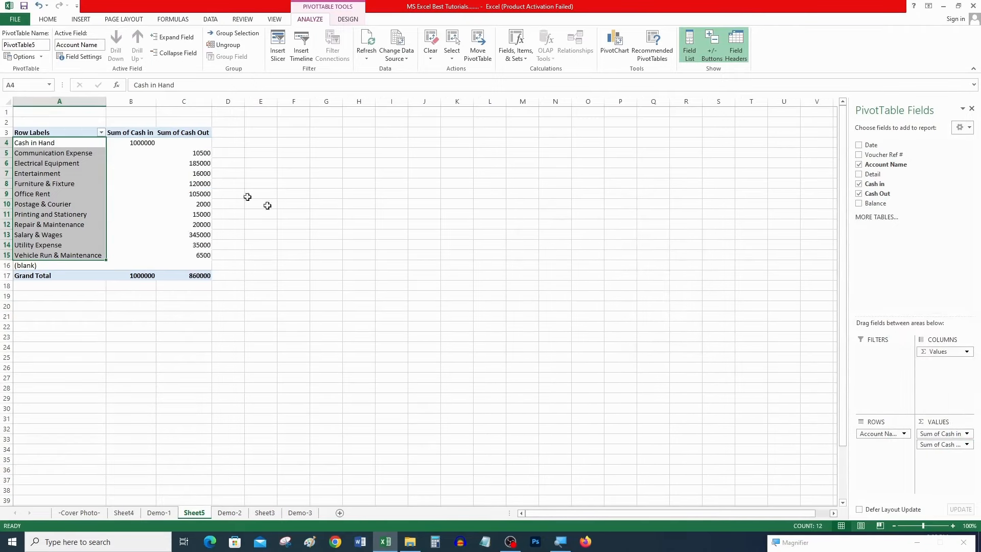
Examine the account names and their summed cash in and cash out amounts in the new PivotTable.
click(29, 143)
drag(58, 150, 181, 258)
drag(412, 113, 618, 332)
drag(48, 156, 68, 253)
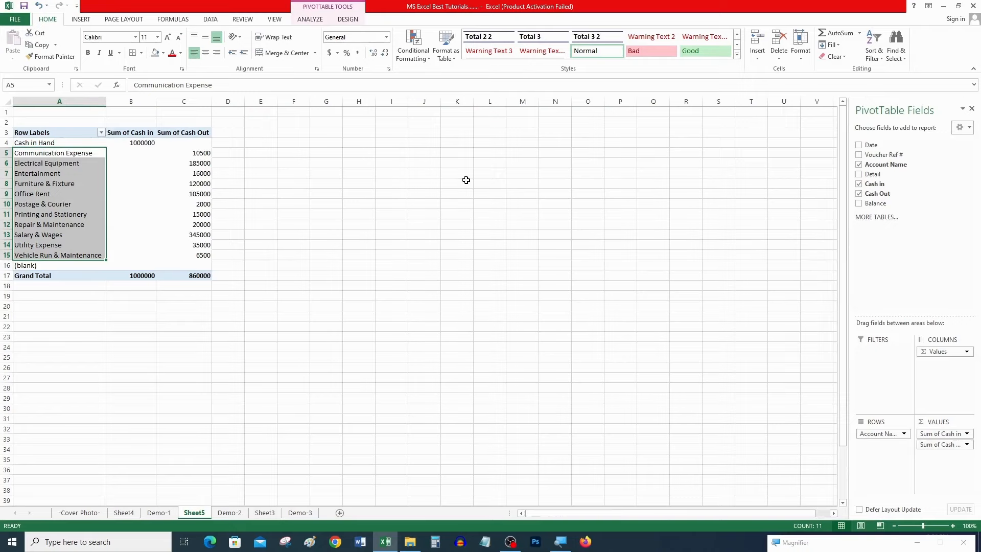
click(296, 143)
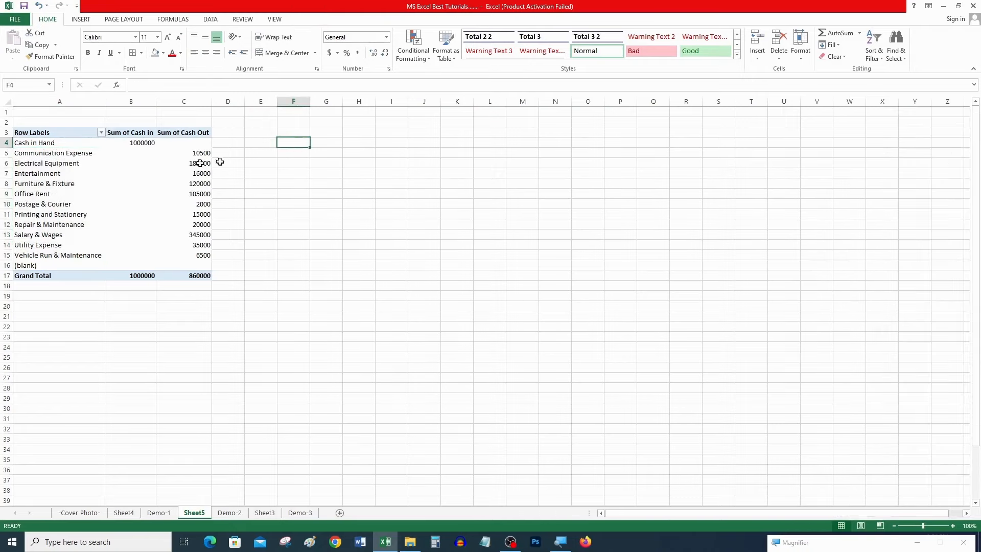
click(55, 164)
click(80, 185)
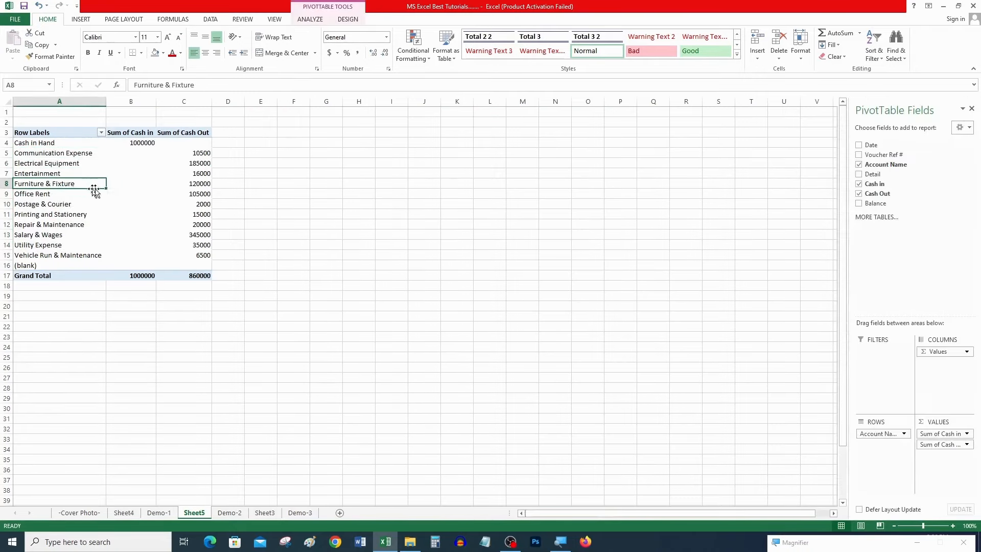
click(71, 145)
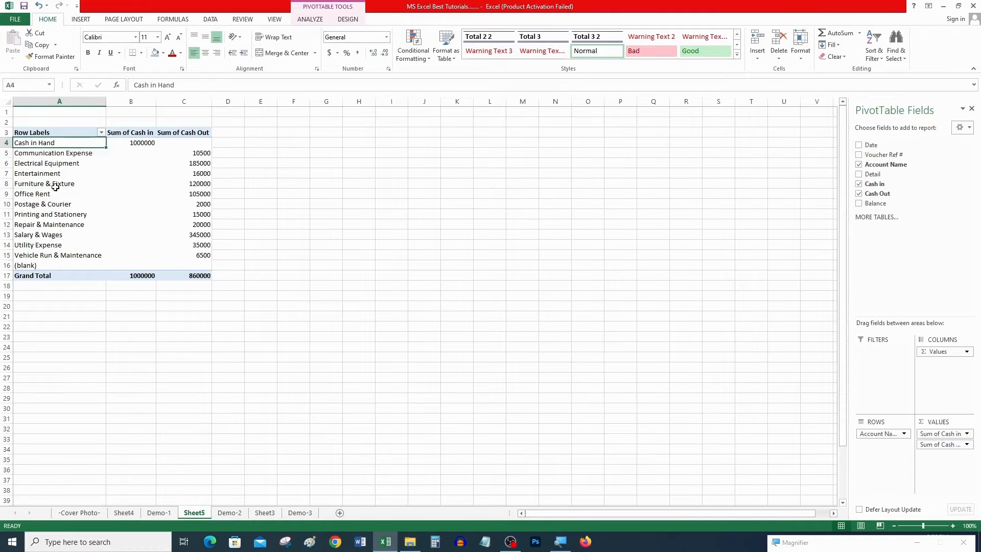
drag(55, 187, 51, 244)
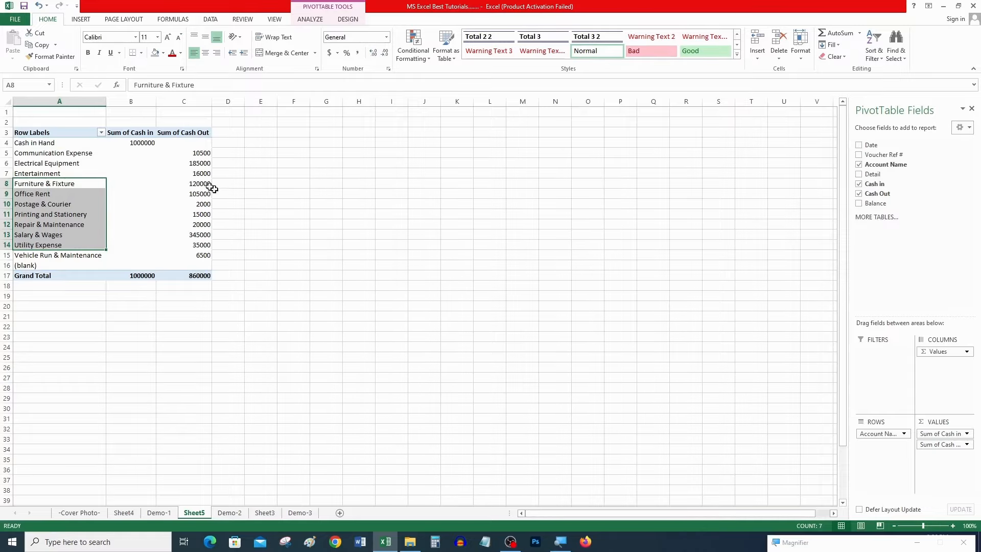
Compare the account rows of the PivotTable with the source cash book on the Demo-2 sheet.
drag(46, 145, 175, 266)
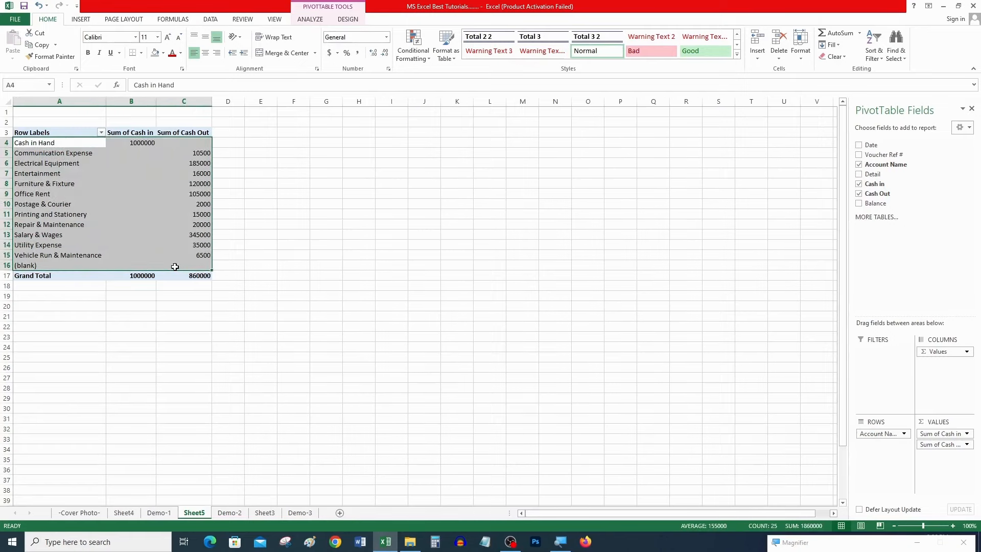
click(70, 152)
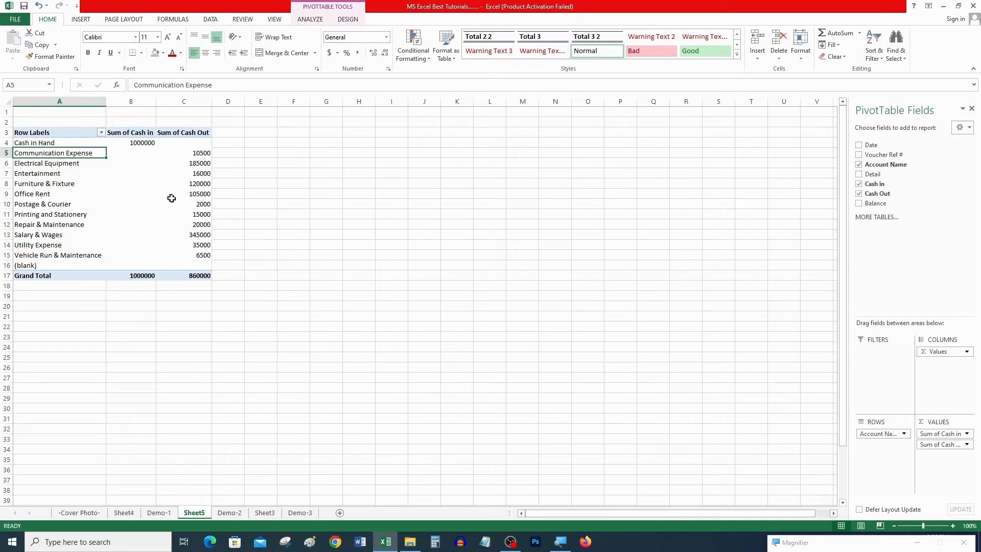
click(230, 513)
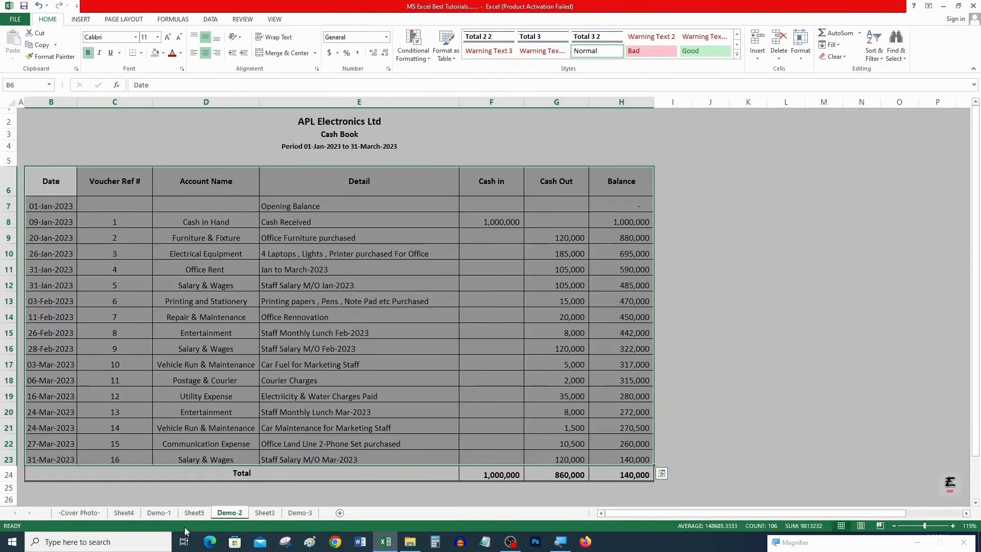
click(195, 513)
Drill down into the Sum of Cash in value for Cash in Hand on a new sheet and autofit all its columns.
click(60, 143)
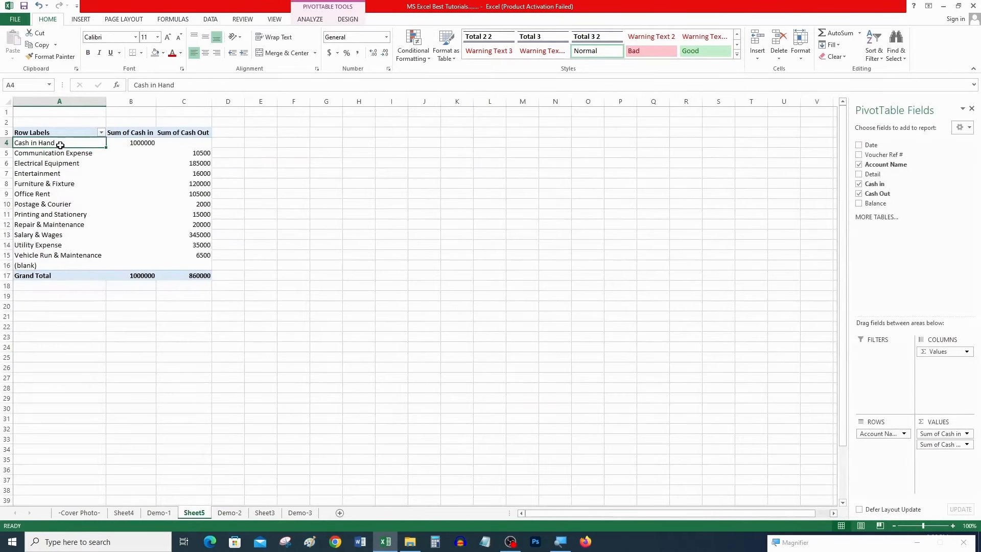
click(149, 143)
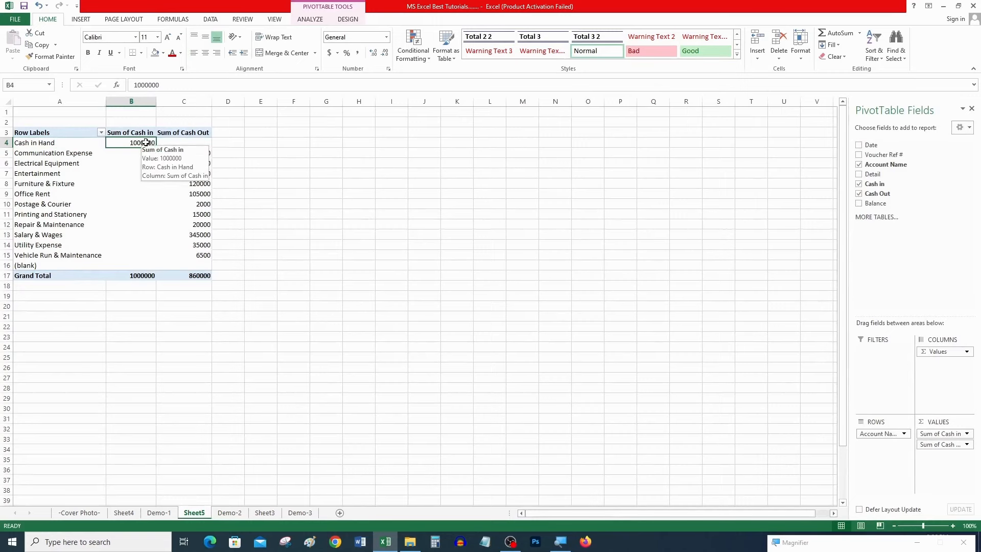
double_click(146, 142)
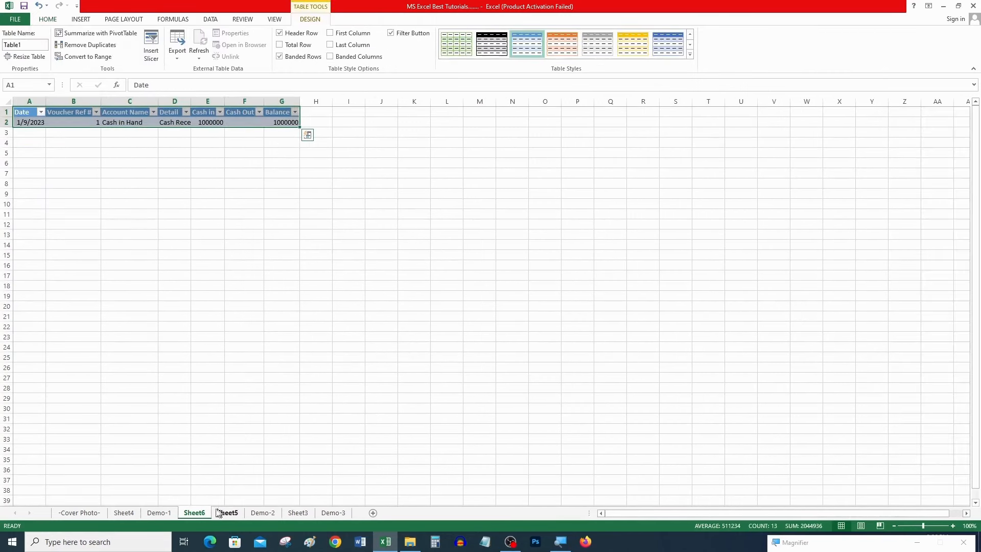
double_click(43, 103)
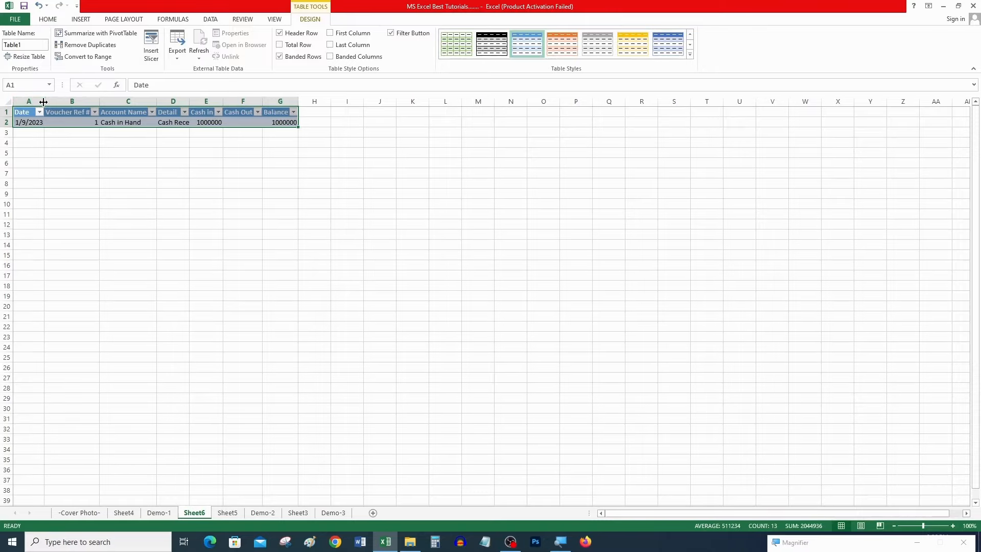
click(8, 101)
double_click(45, 101)
click(169, 141)
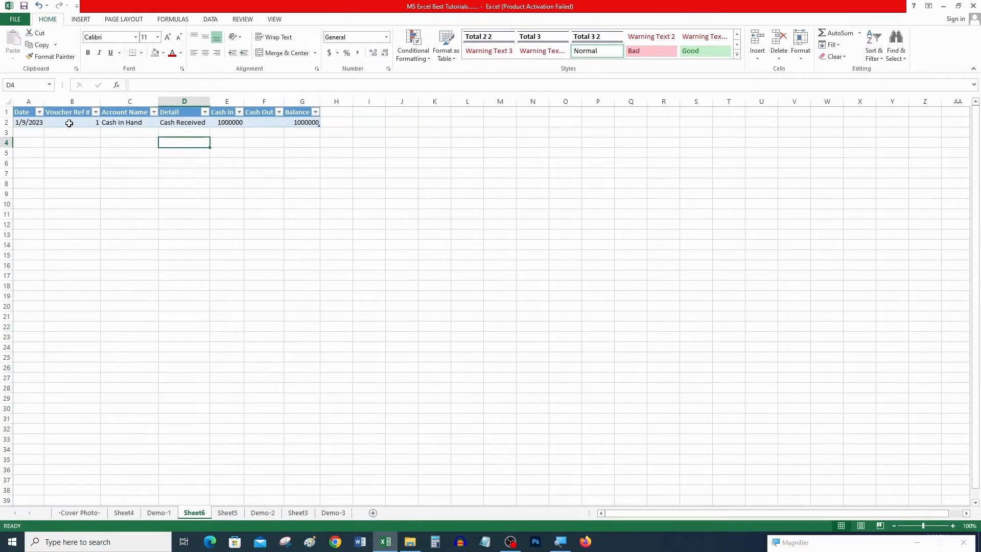
From the Sheet5 PivotTable, extract the records behind Electrical Equipment's Sum of Cash Out to a new sheet and autofit its columns.
click(227, 513)
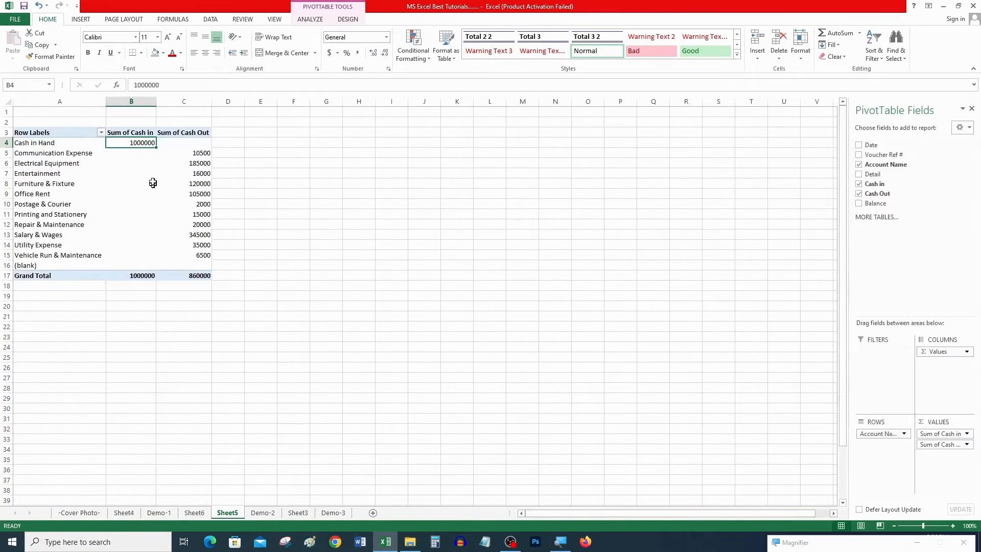
double_click(204, 163)
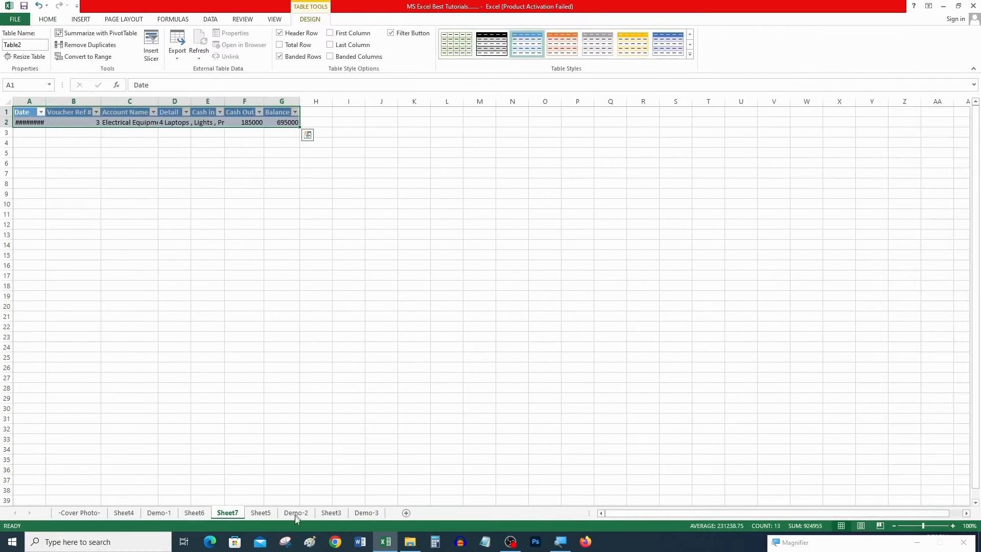
click(8, 102)
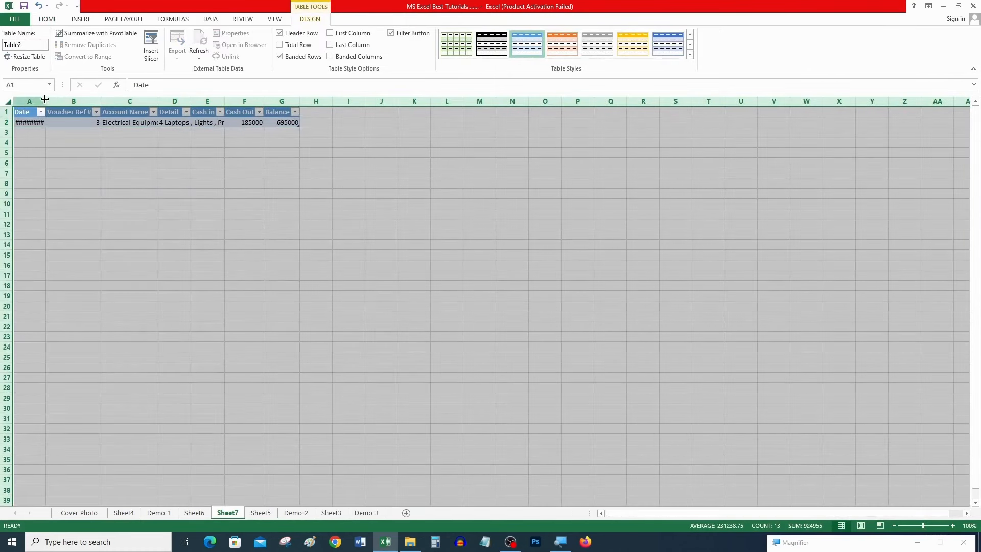
double_click(48, 100)
click(153, 152)
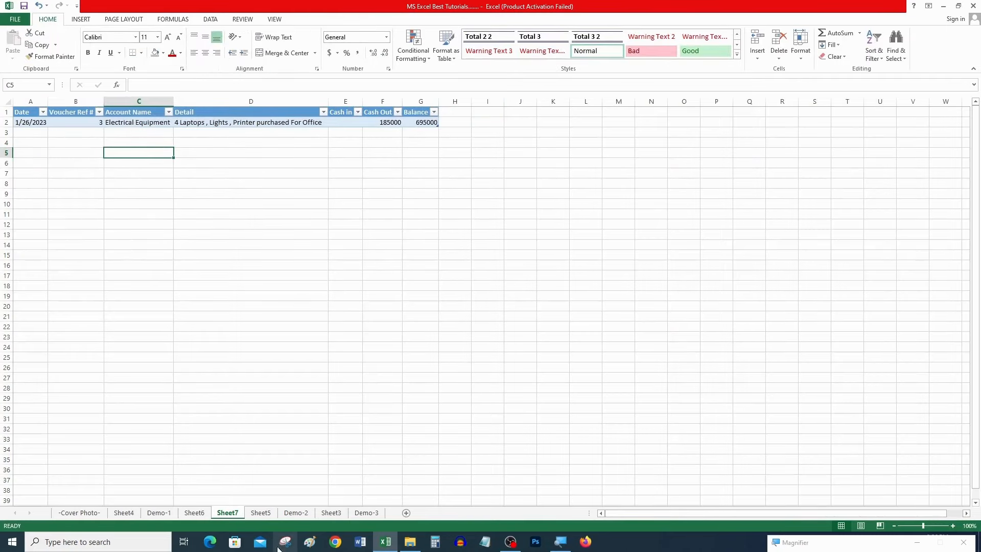
From the Sheet5 PivotTable, extract the records behind Vehicle Run & Maintenance's Sum of Cash Out to a new sheet and autofit its columns.
click(260, 513)
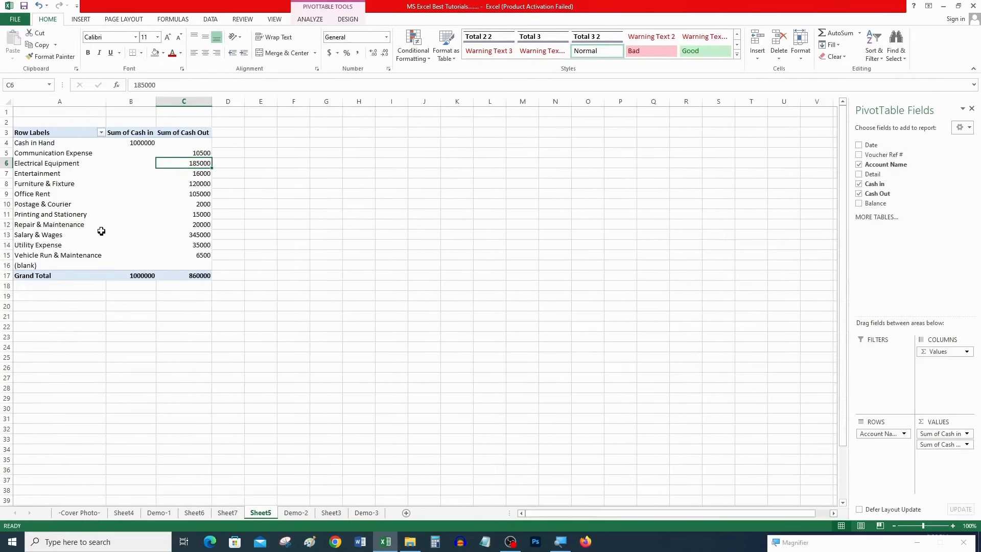
double_click(187, 251)
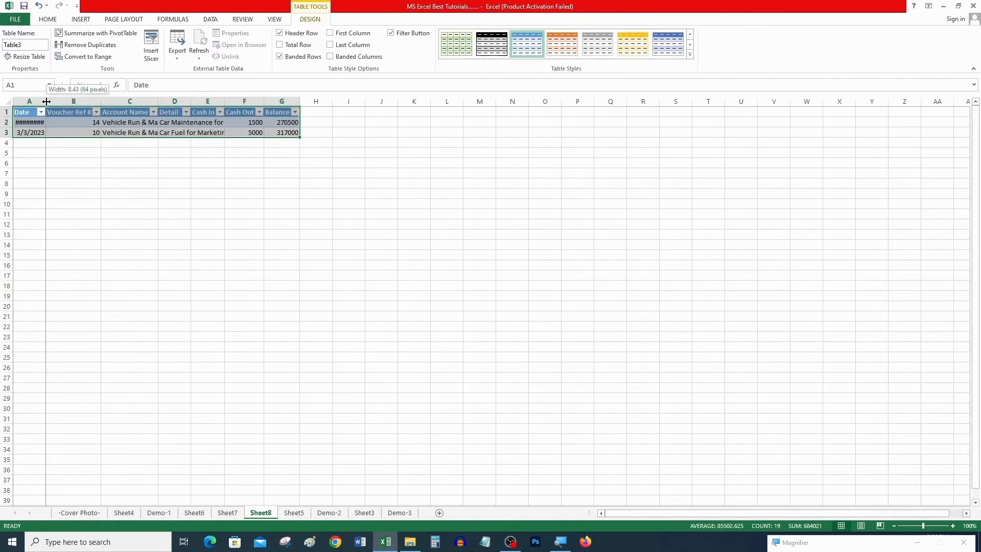
click(8, 101)
double_click(47, 101)
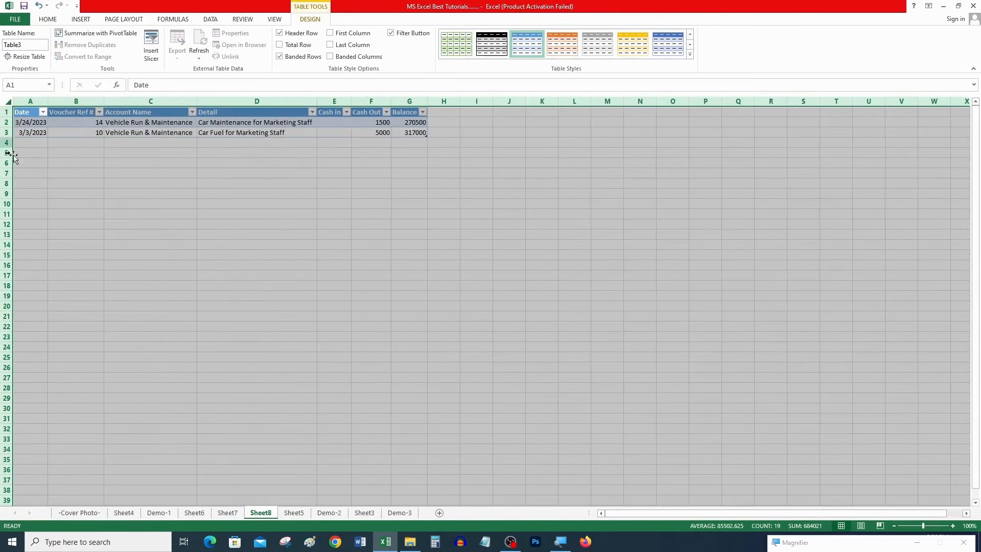
click(415, 234)
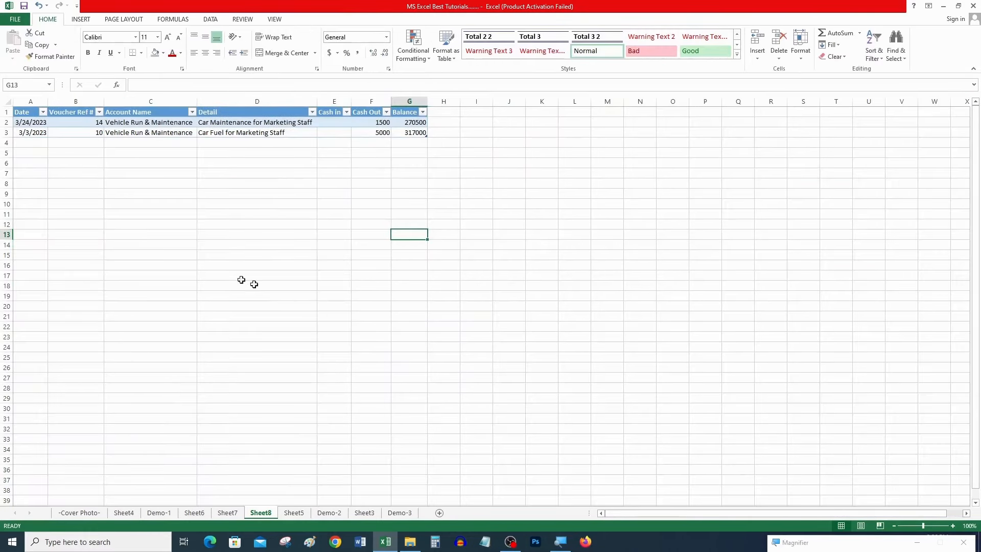
Look through the neighbouring sheets, from the PivotTable back to the extracted Cash in Hand details on Sheet6.
click(214, 261)
key(ctrl+Page_Down)
key(ctrl+Page_Down)
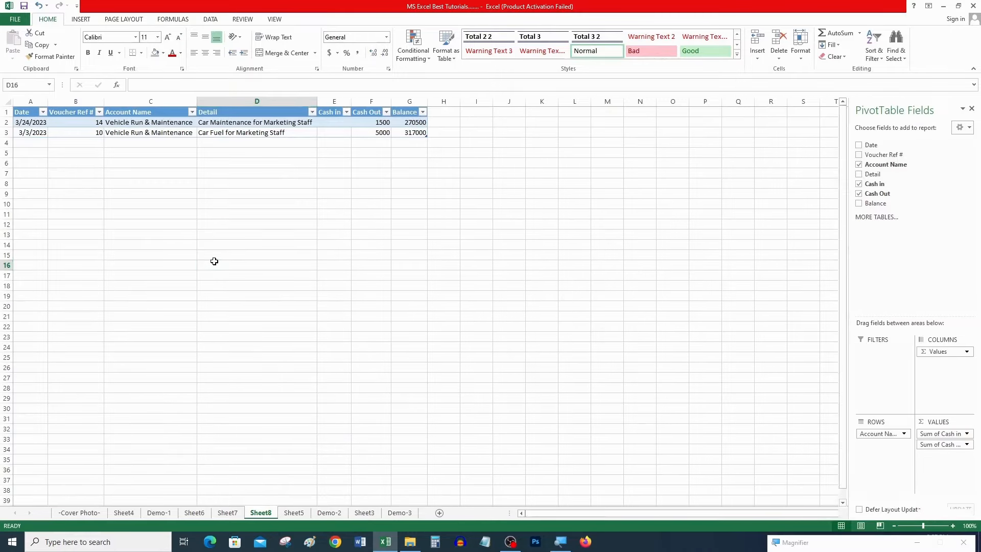
key(ctrl+Page_Up)
key(ctrl+Page_Up)
key(ctrl+Page_Up)
key(ctrl+Page_Up)
key(ctrl+Page_Up)
key(ctrl+Page_Up)
key(ctrl+Page_Up)
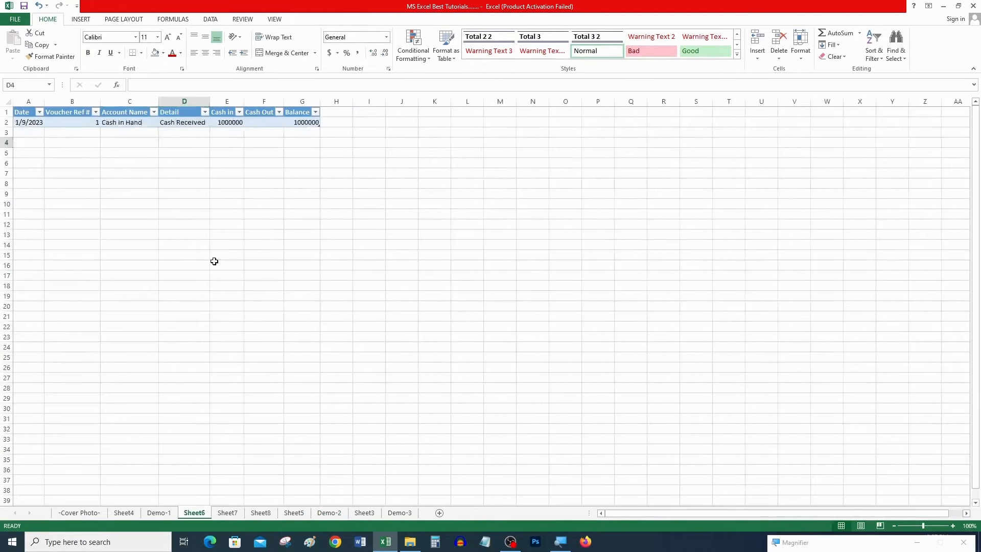